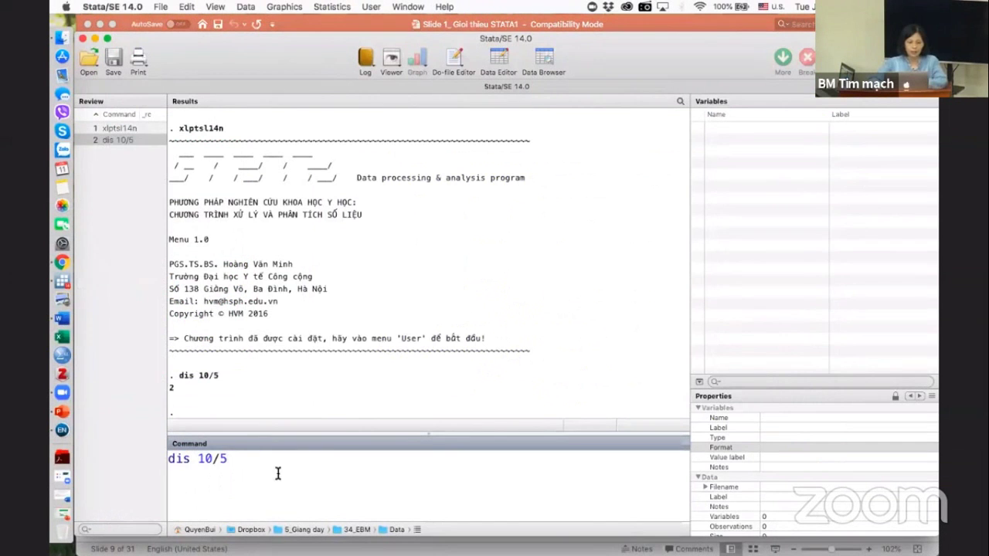
- Replace the pending display command with cci 24 30 45 50 and run it to calculate the case-control odds ratio
key(BackSpace)
key(BackSpace)
key(BackSpace)
key(BackSpace)
key(BackSpace)
key(BackSpace)
key(BackSpace)
key(BackSpace)
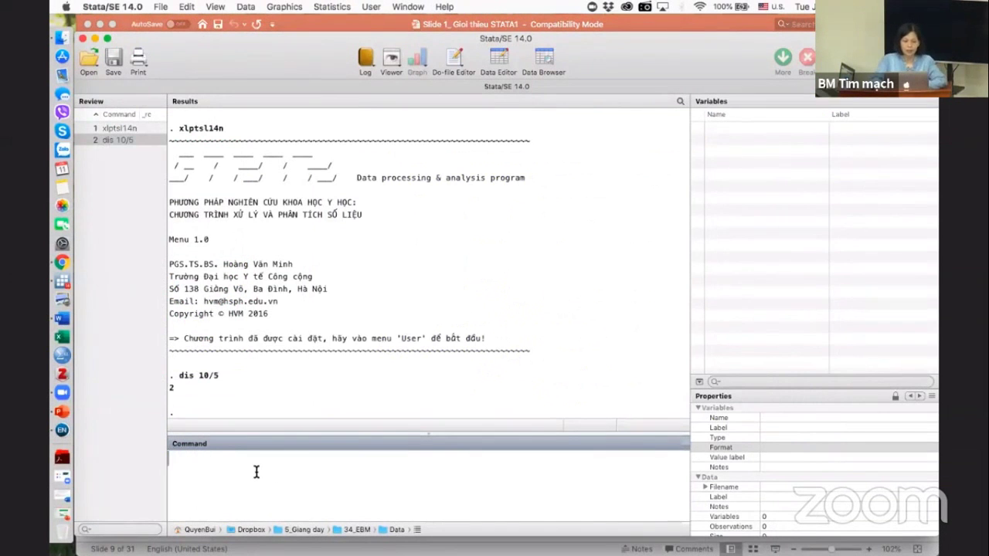
text(cci)
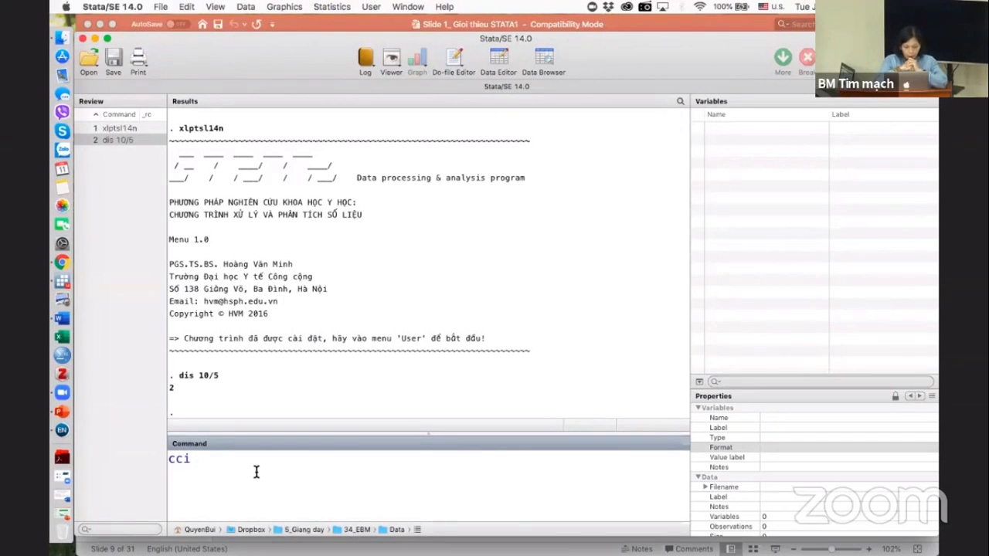
text(24 )
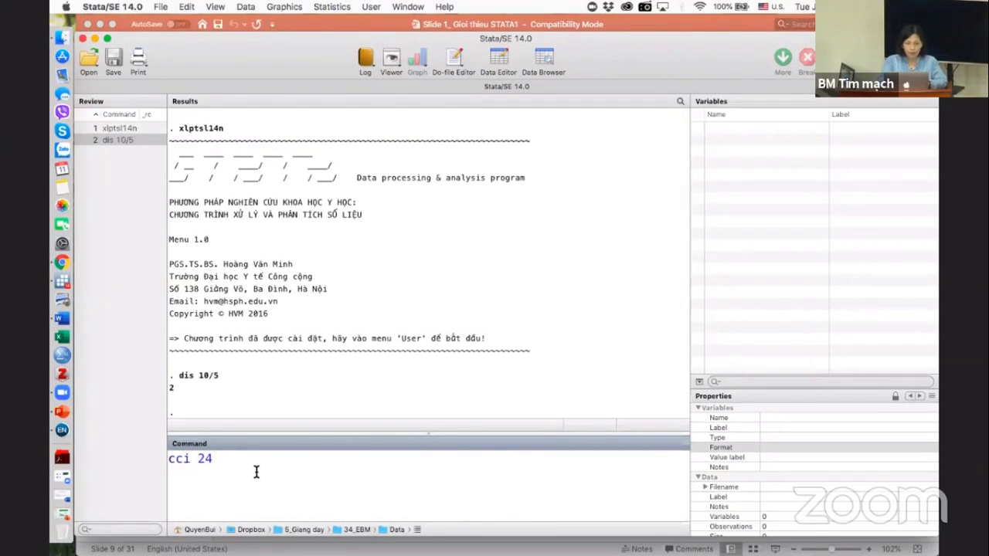
text(30 45)
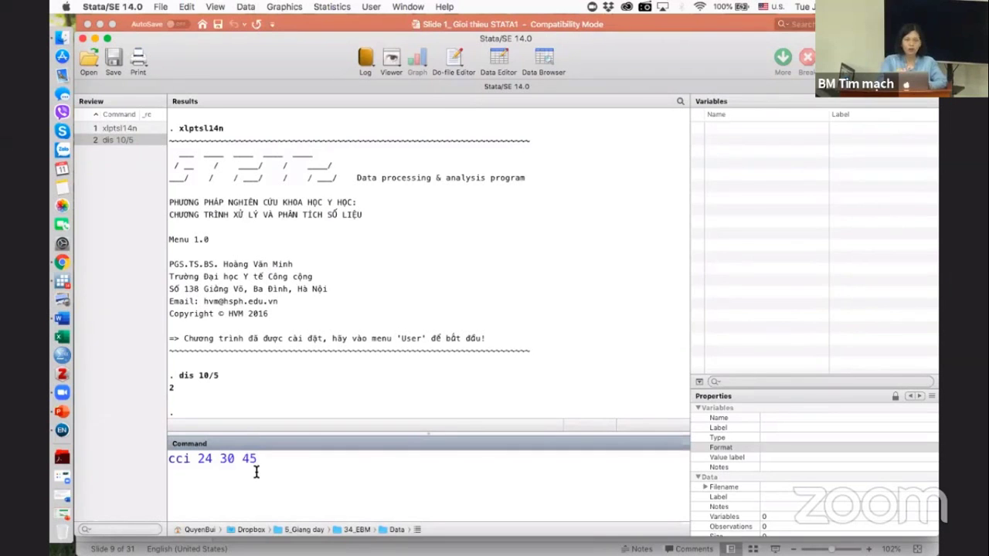
text( 50)
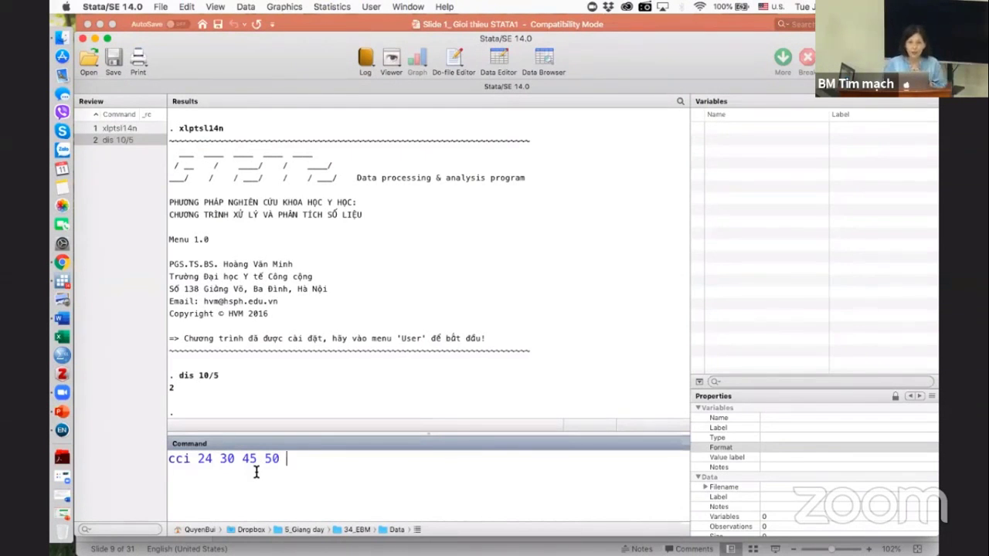
key(Return)
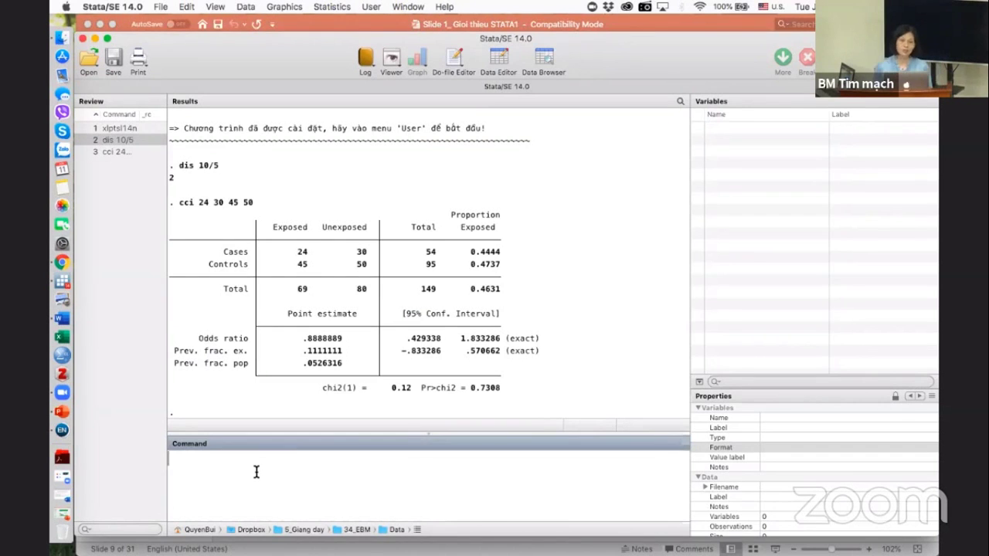
click(256, 472)
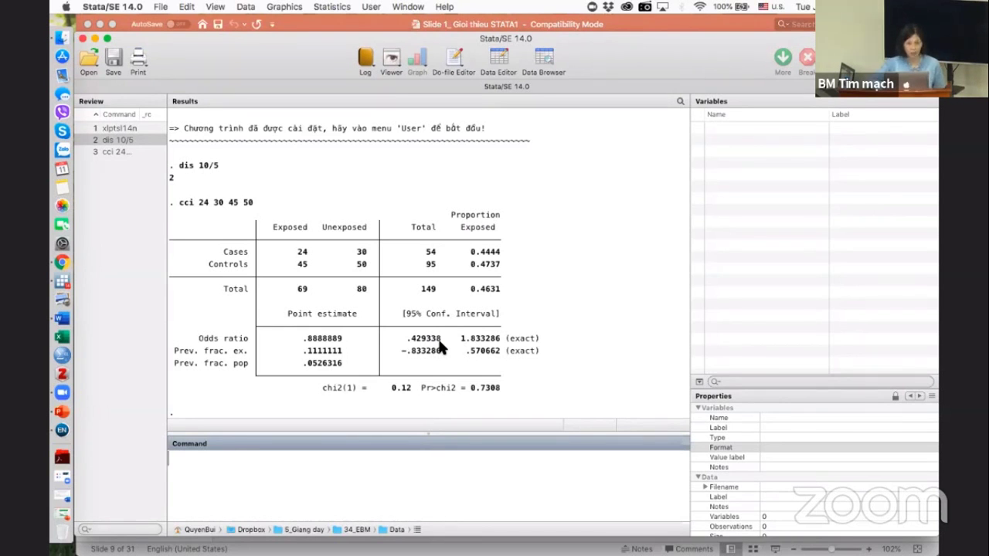
click(108, 153)
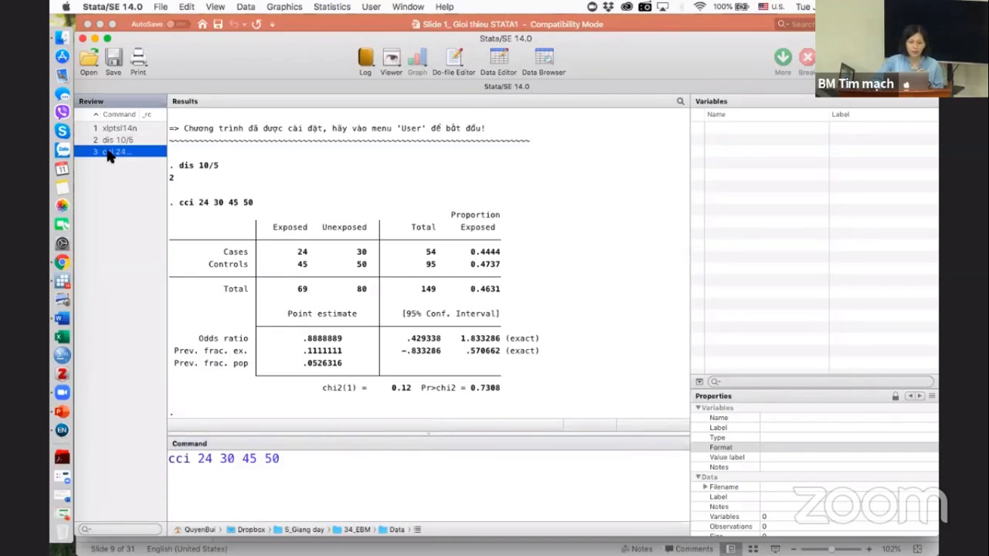
click(183, 461)
key(BackSpace)
text(s)
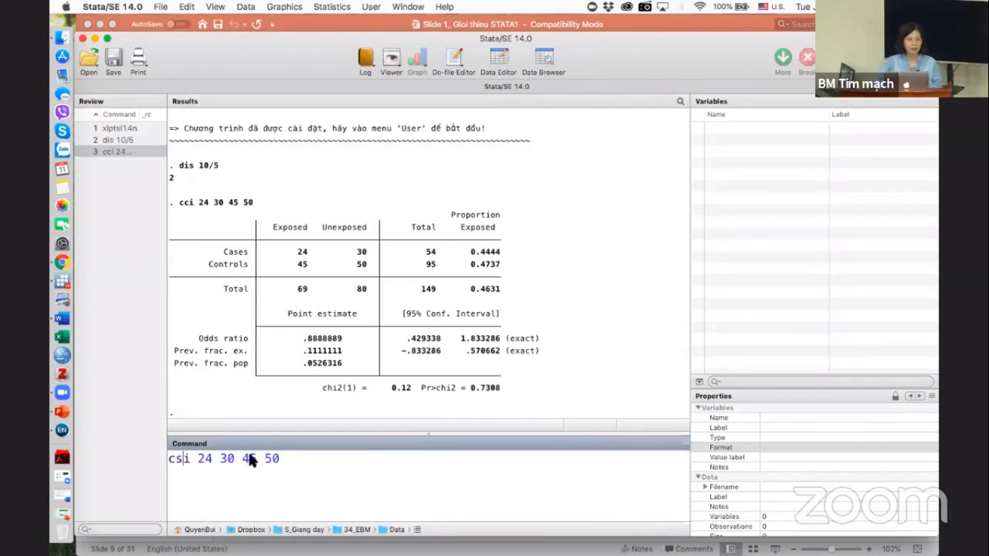
click(112, 139)
- Recall the earlier cci command, change it to csi 24 30 45 50, and run it to calculate the risk ratio
click(111, 151)
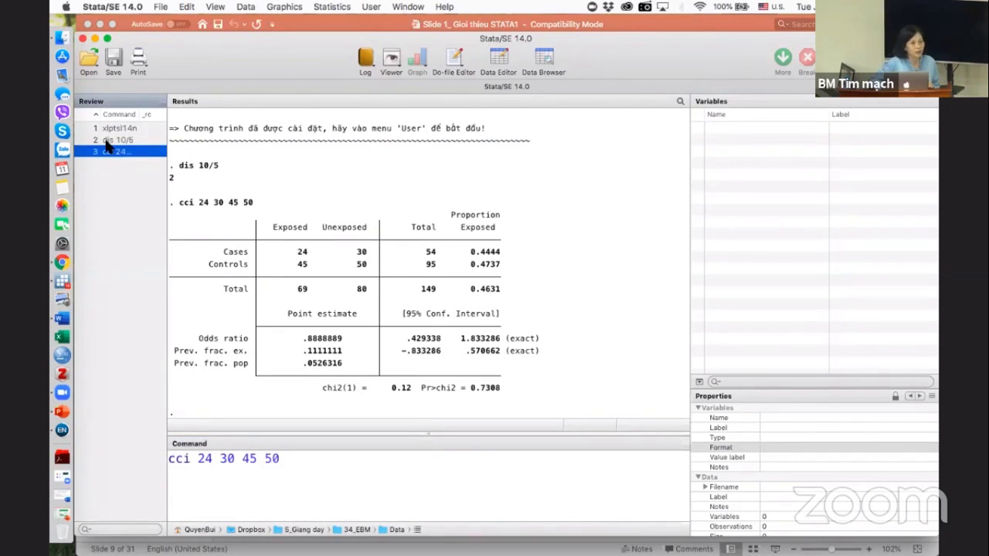
click(187, 462)
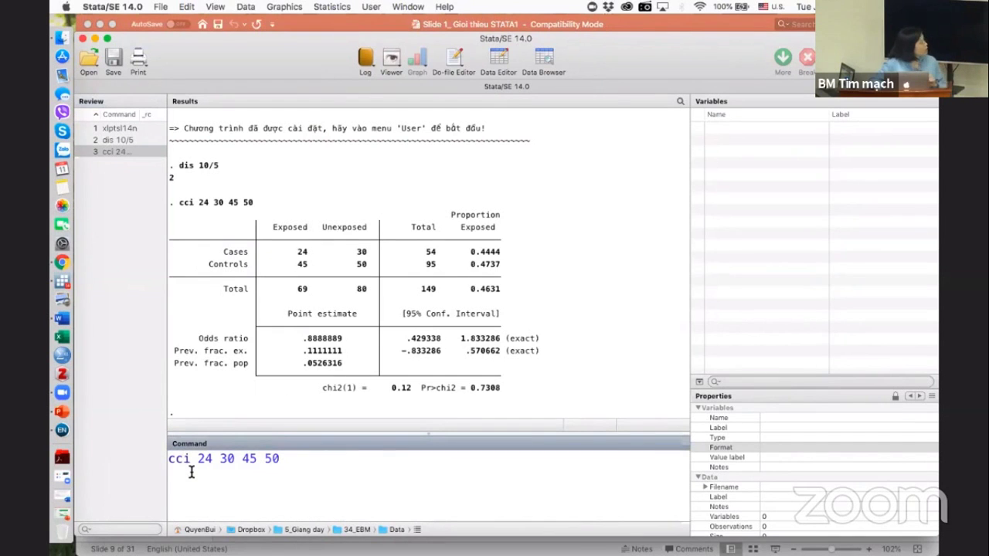
key(BackSpace)
text(s)
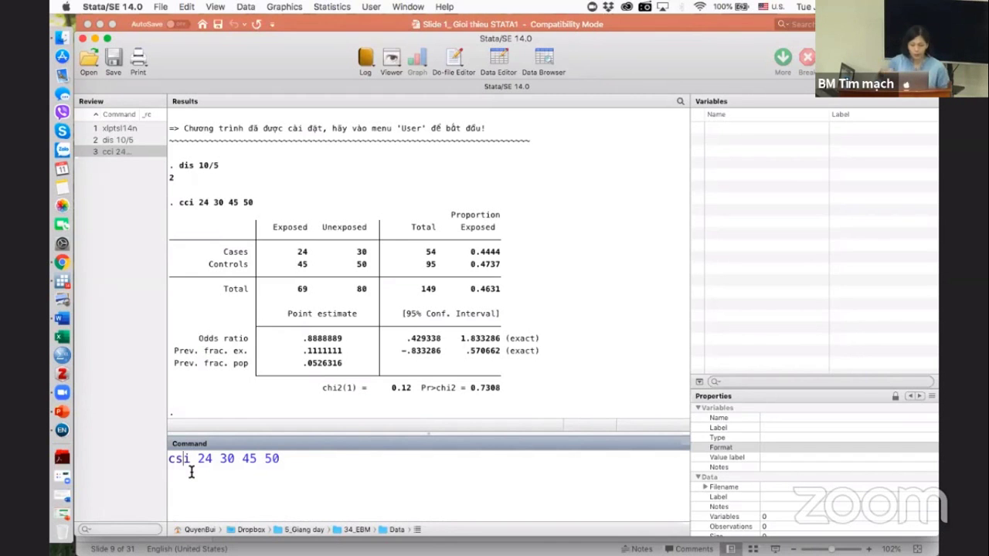
key(Return)
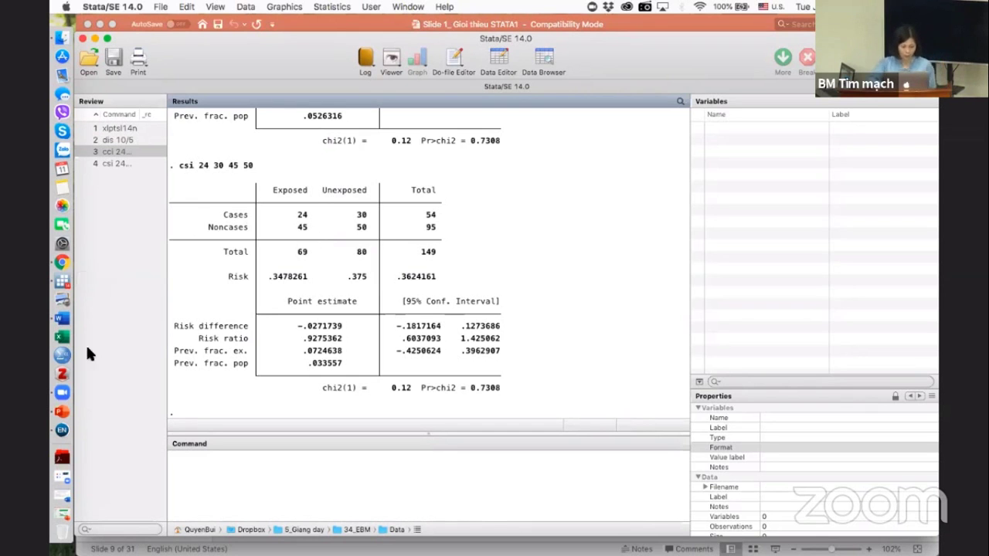
- Switch to PowerPoint and view the slides on immediate commands and opening Stata datasets as a slide show
click(62, 410)
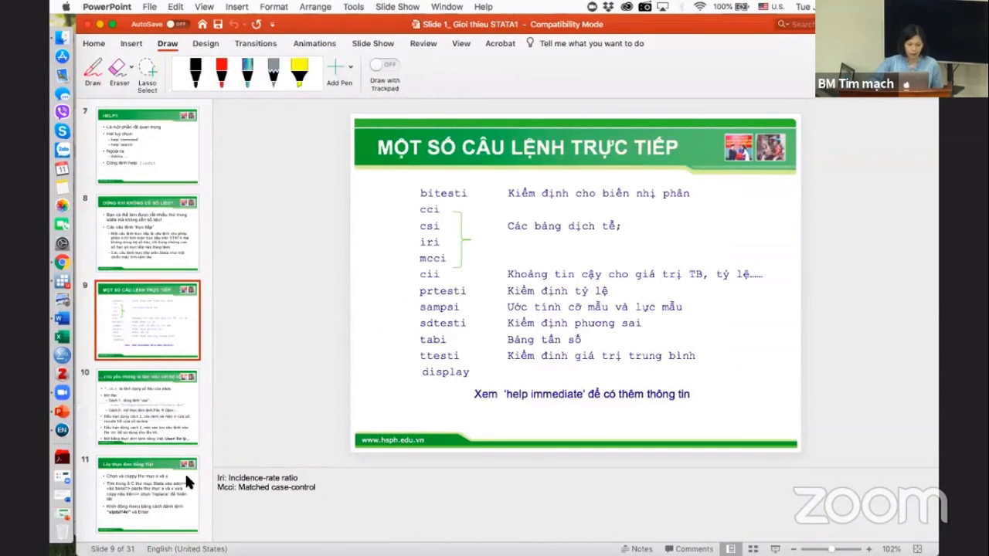
key(super+shift+Return)
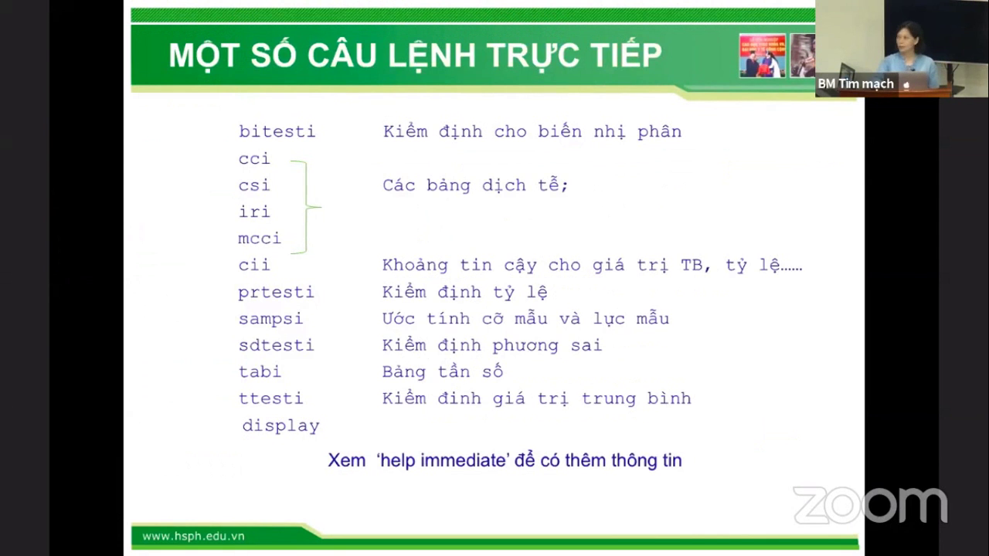
key(Right)
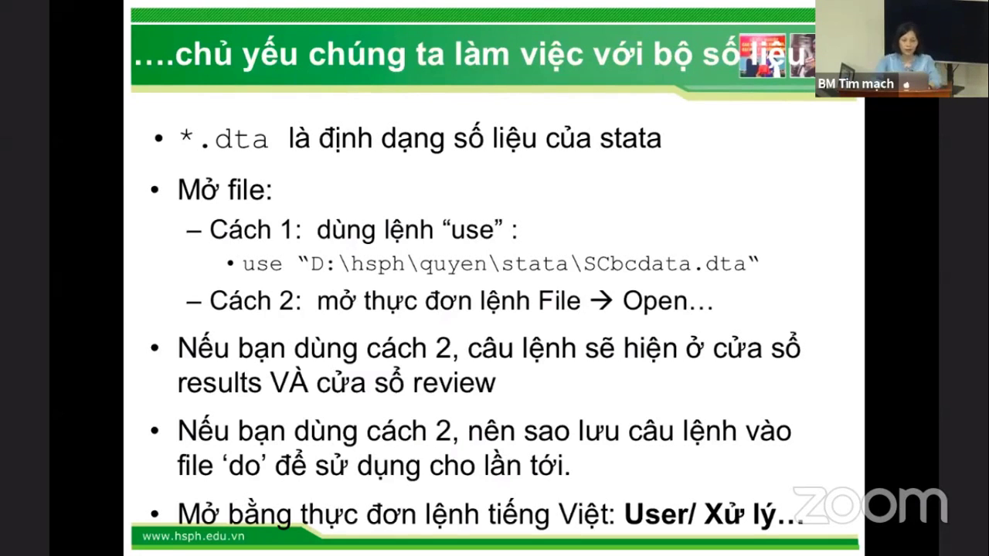
key(Escape)
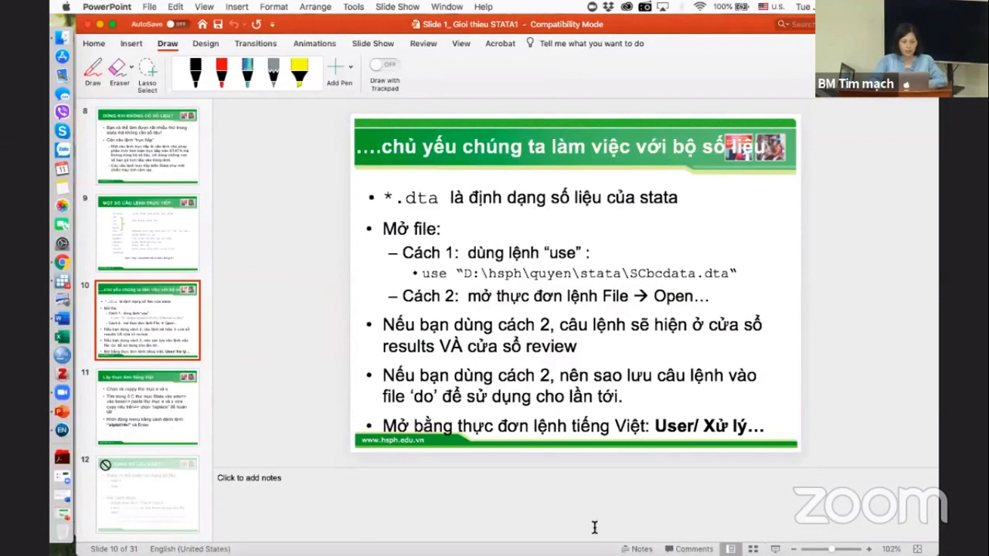
- Switch back to Stata and start the MỞ BỘ SỐ LIỆU function of the Xử lý và phân tích số liệu add-on
click(63, 287)
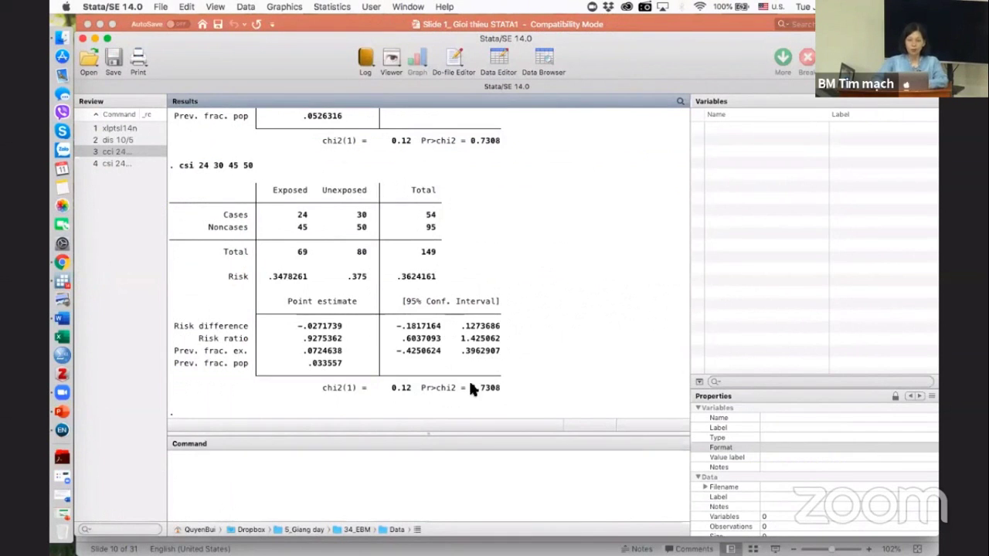
click(427, 461)
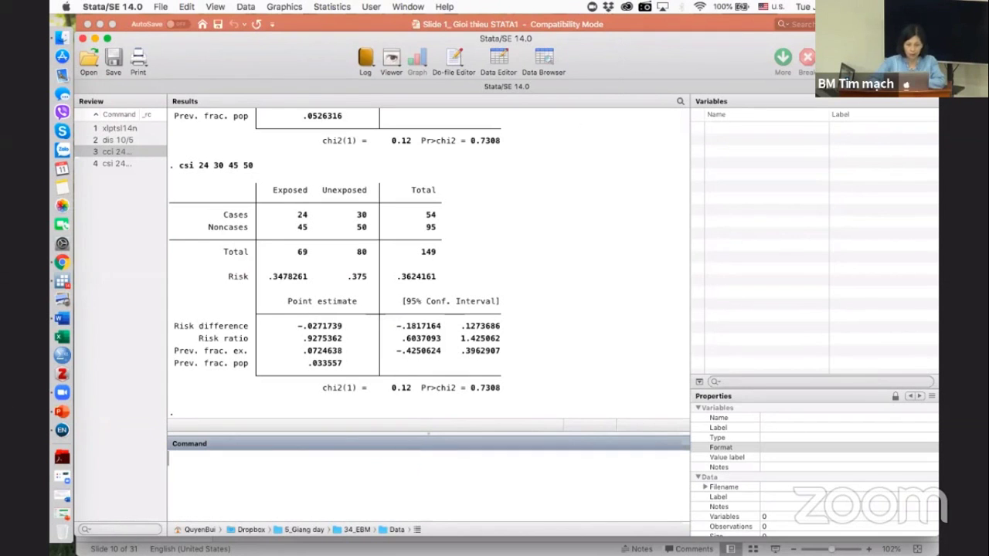
click(372, 8)
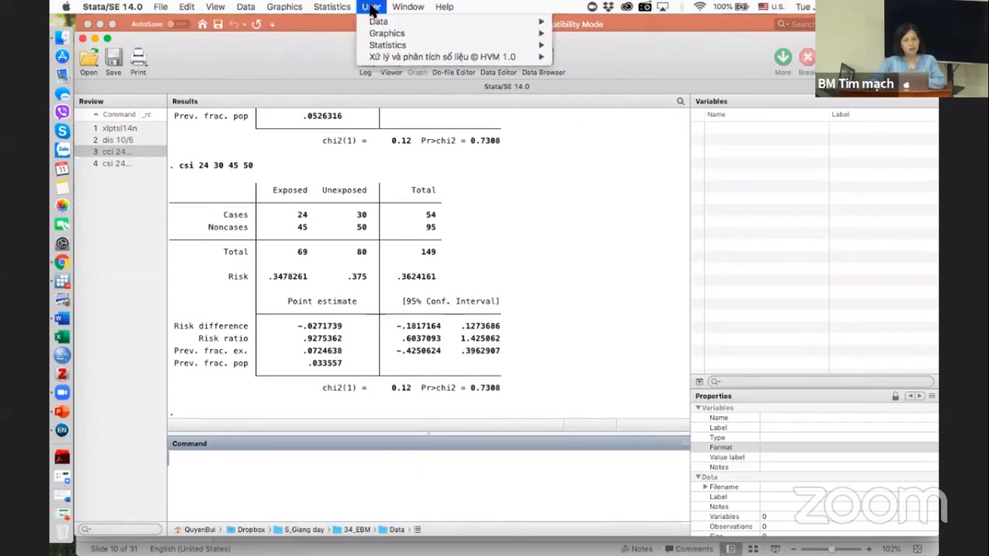
mouse_move(401, 57)
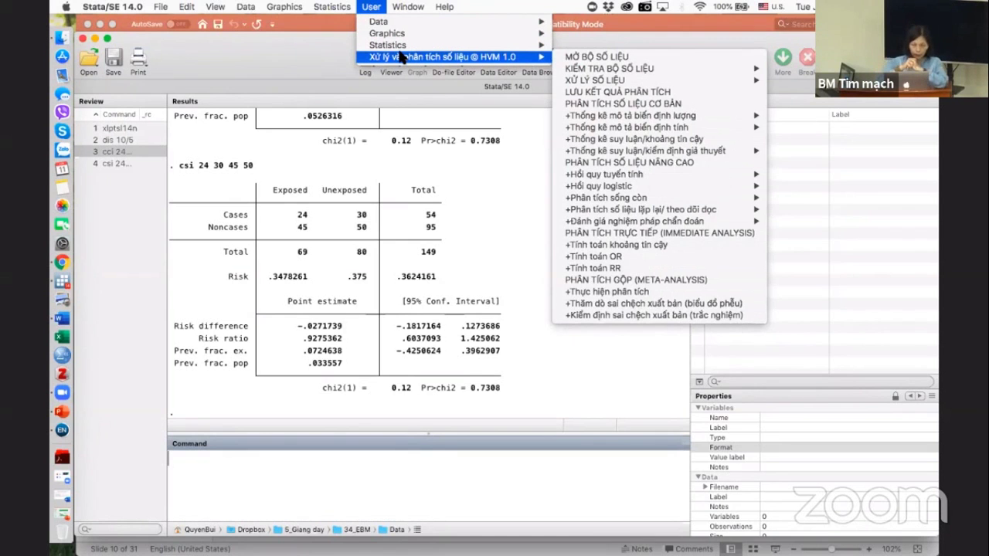
click(595, 59)
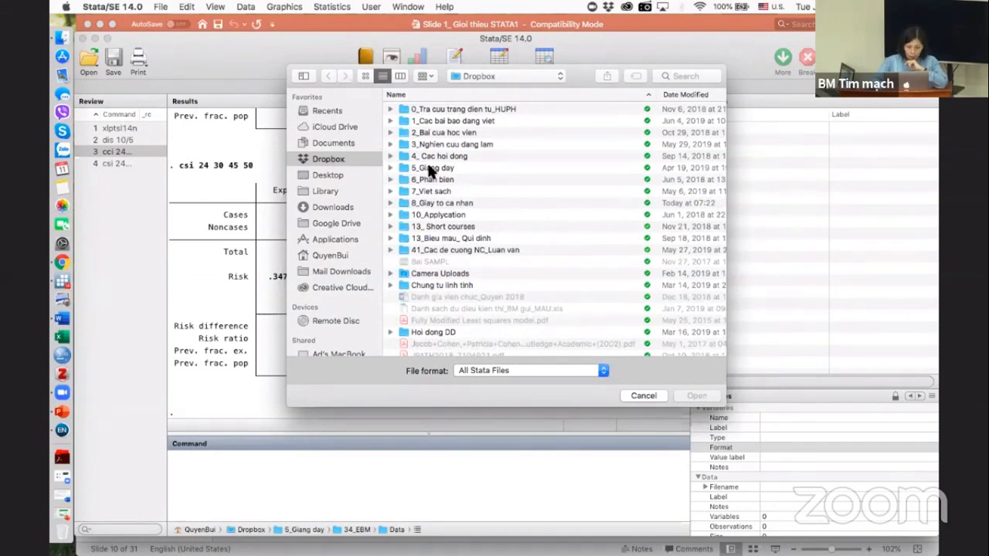
click(559, 75)
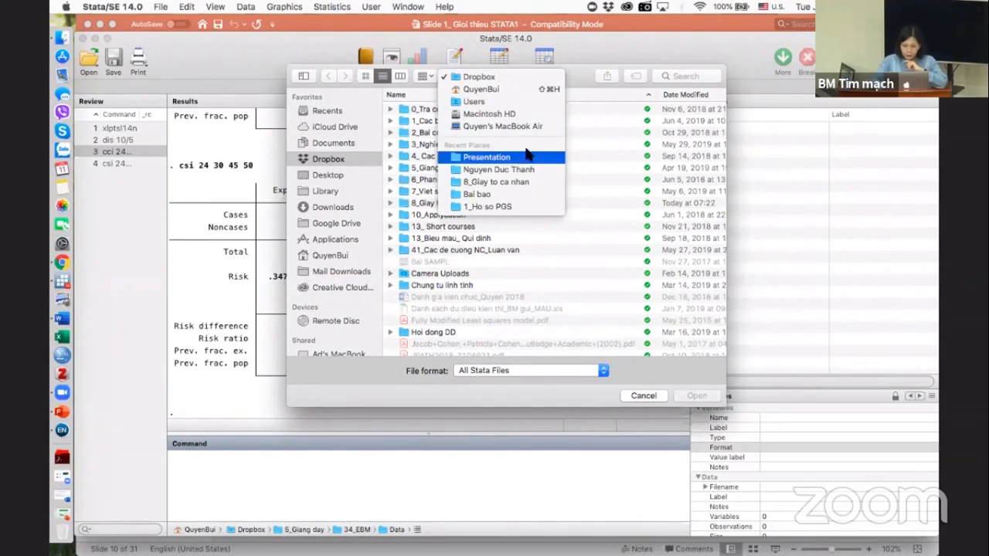
click(492, 127)
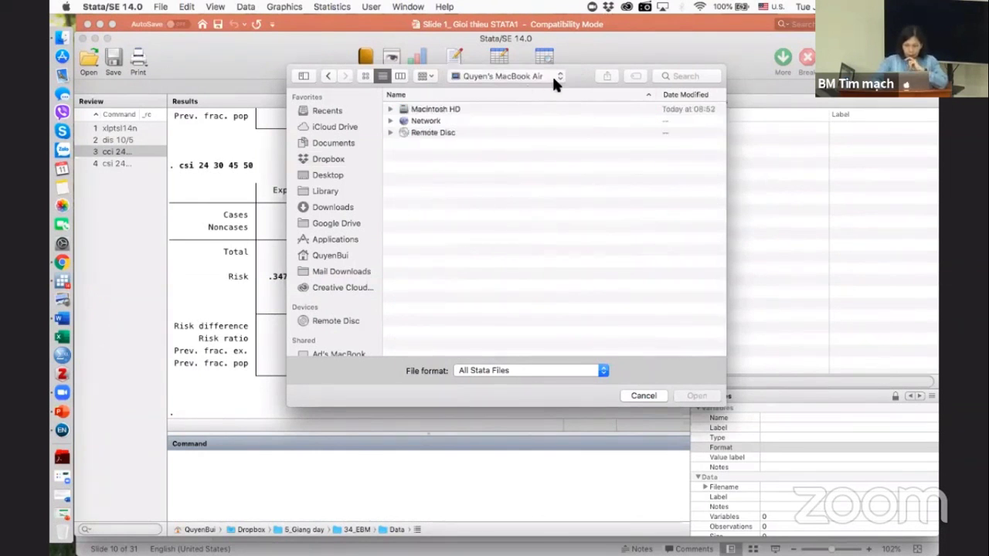
double_click(452, 110)
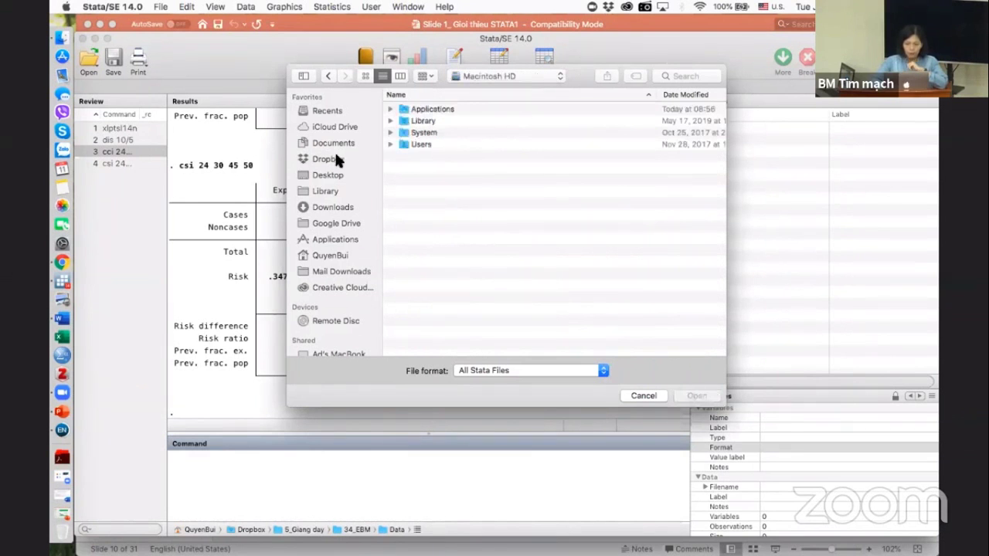
scroll(324, 271, down, 5)
scroll(324, 270, up, 5)
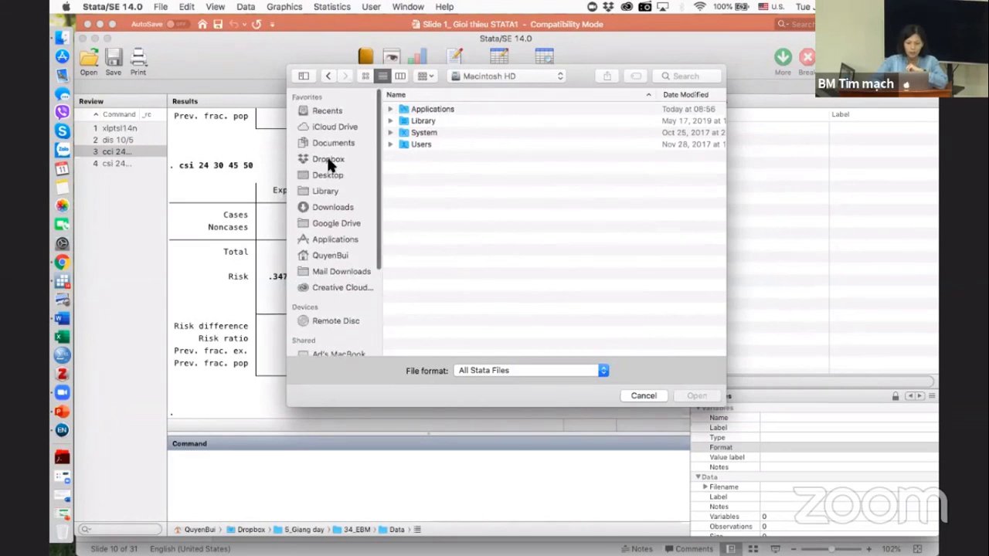
- Open the dataset sl1_ureamau.dta from the EBM2019/So lieu folder on the Desktop
click(324, 176)
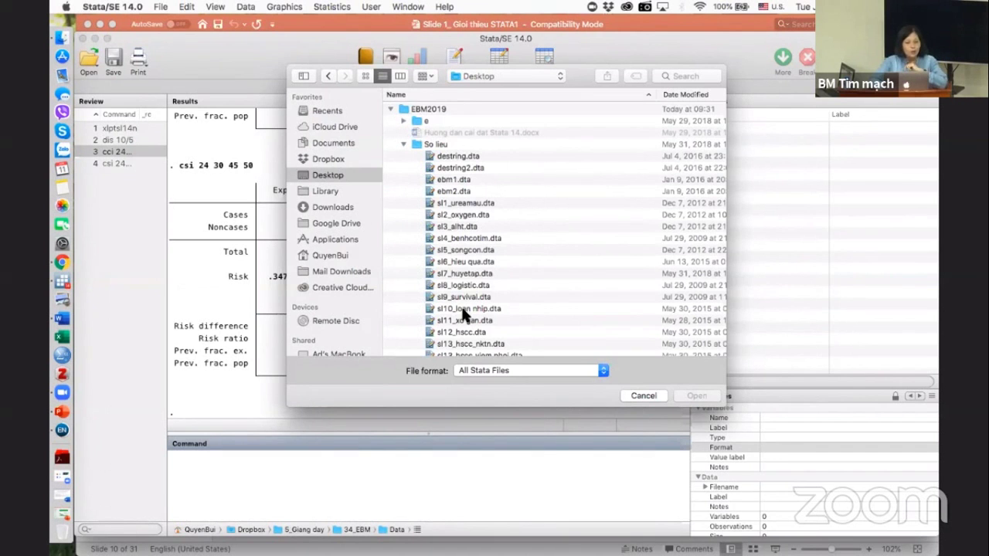
scroll(462, 309, down, 2)
scroll(462, 310, down, 3)
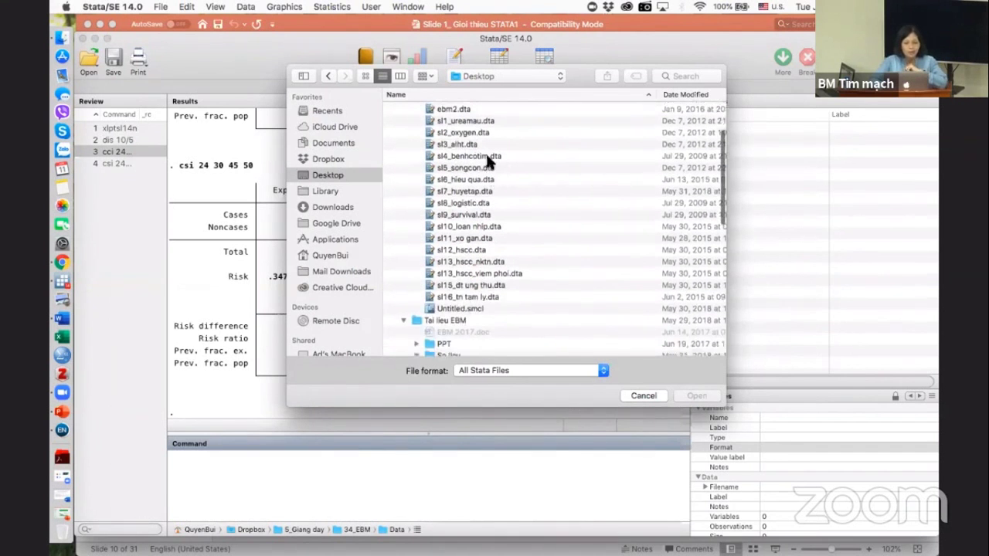
scroll(465, 185, up, 2)
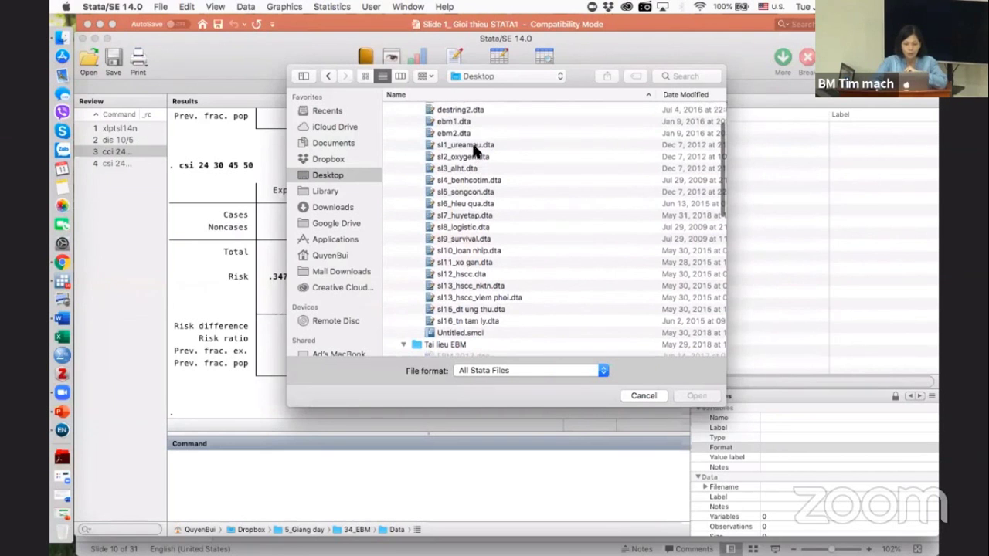
click(474, 147)
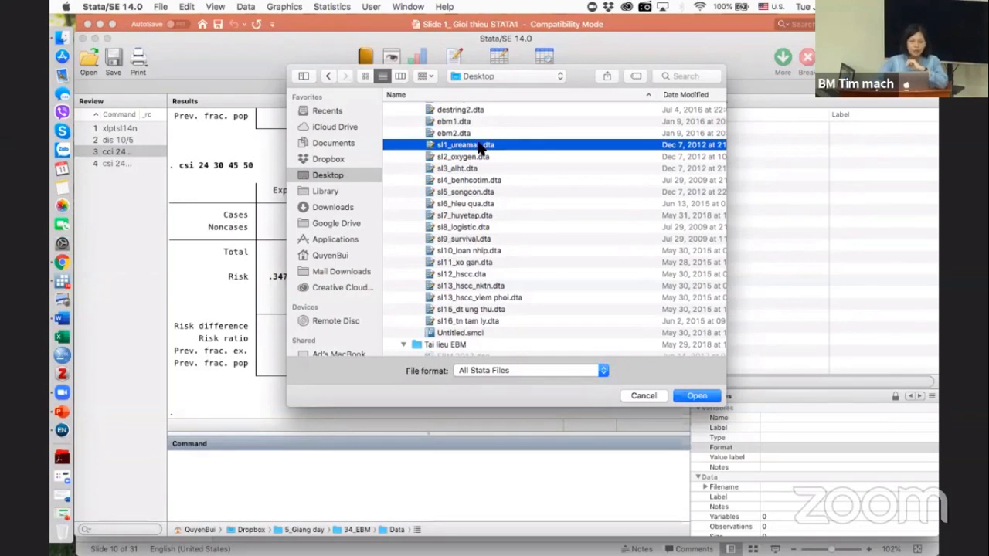
click(692, 395)
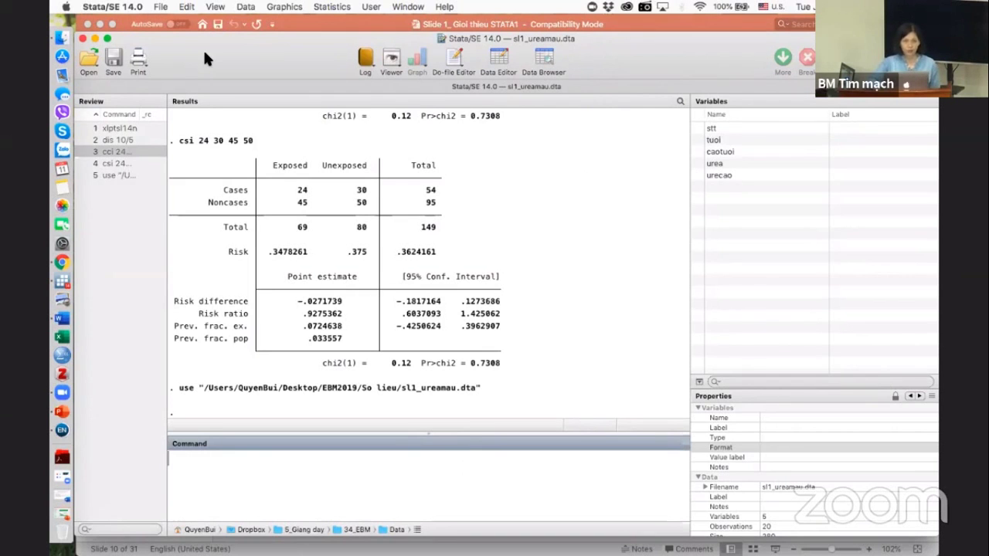
click(163, 9)
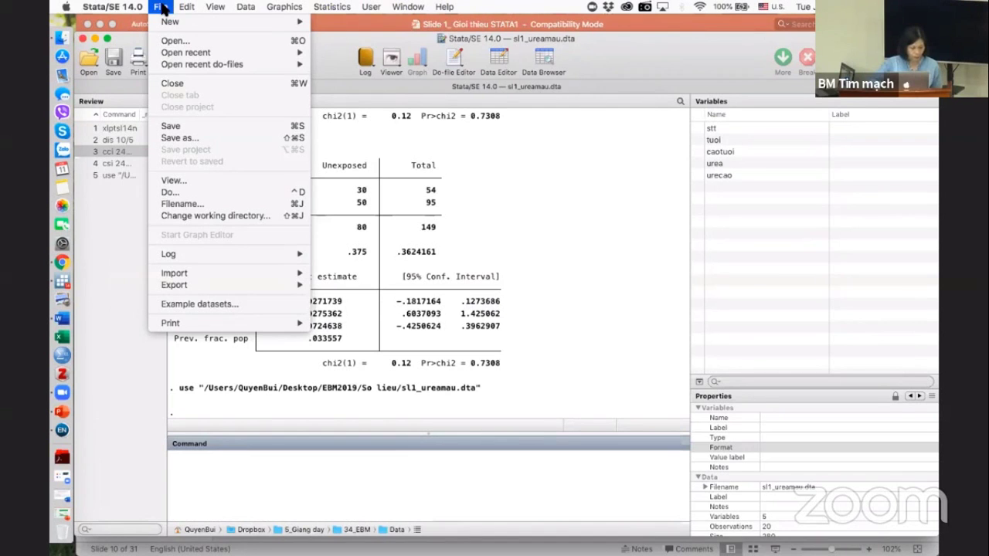
click(174, 42)
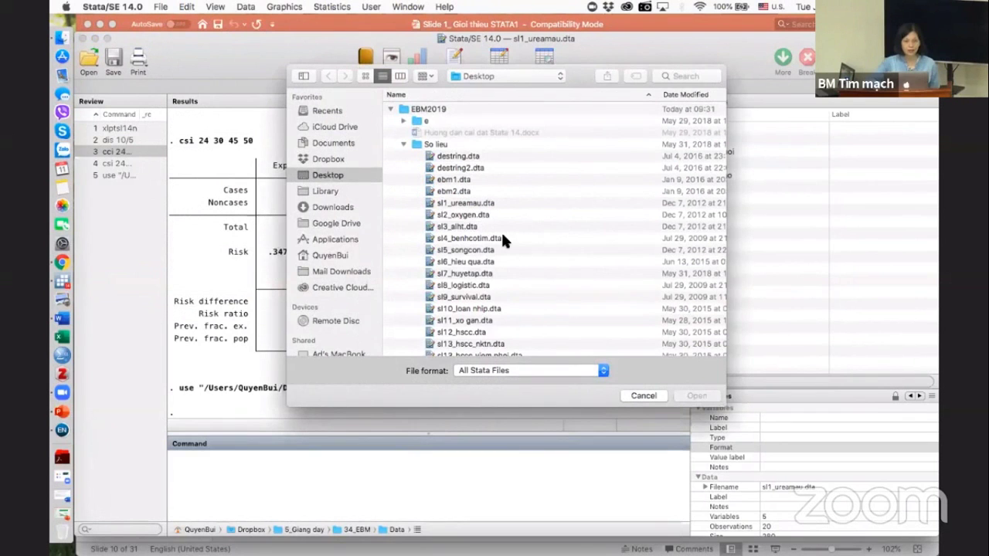
click(646, 392)
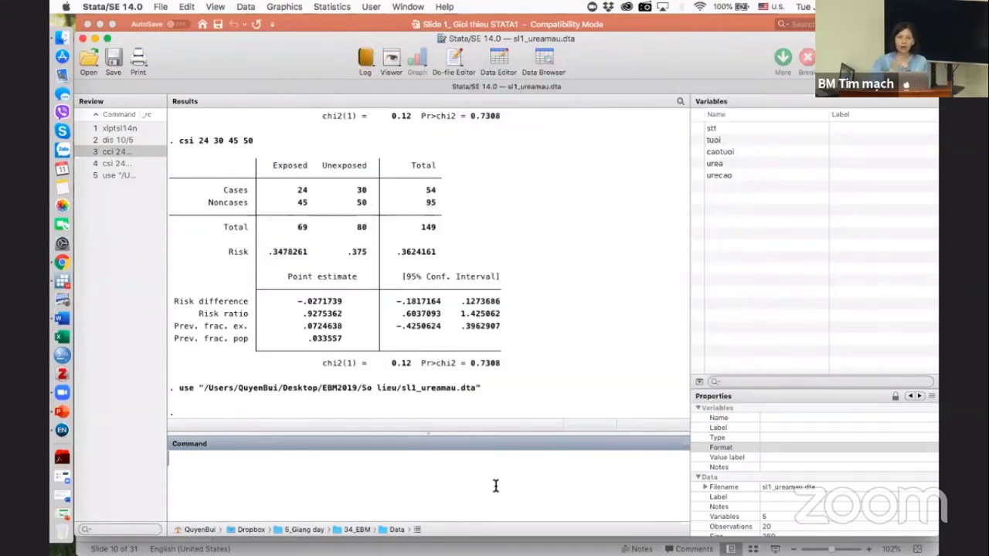
- Look through the list of recently opened datasets
click(160, 7)
mouse_move(168, 23)
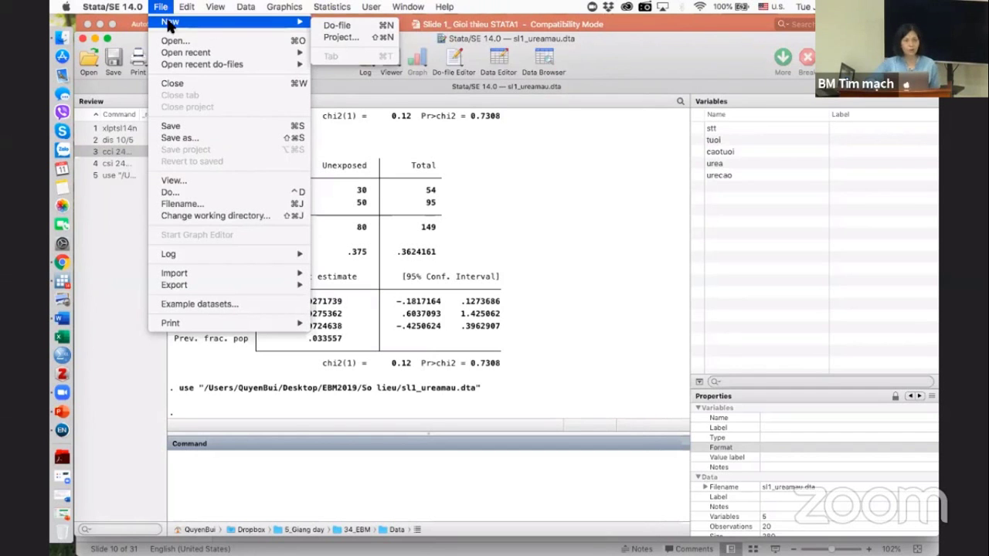
mouse_move(177, 54)
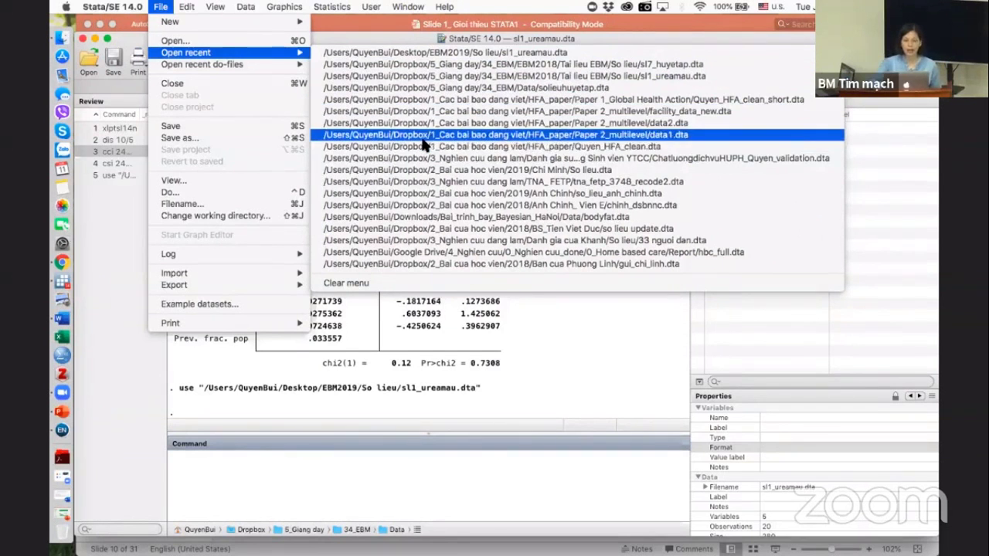
- Switch to PowerPoint and view the slides on opening datasets and getting the Vietnamese menu as a slide show
click(364, 28)
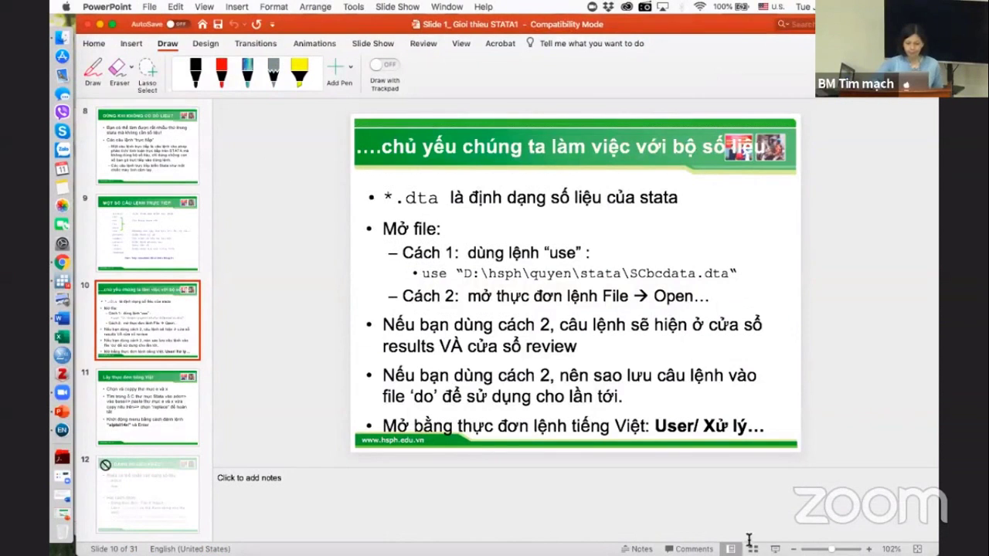
click(775, 549)
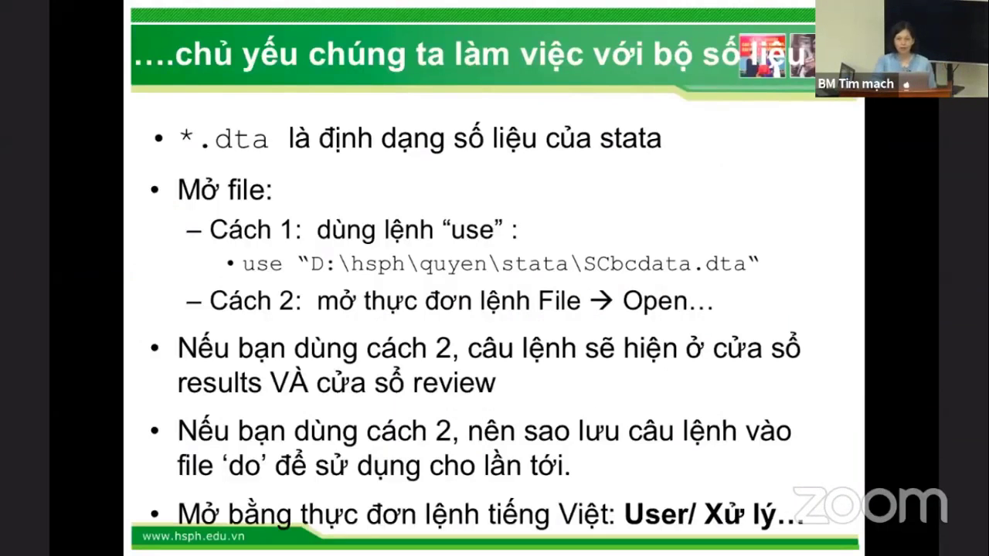
key(Right)
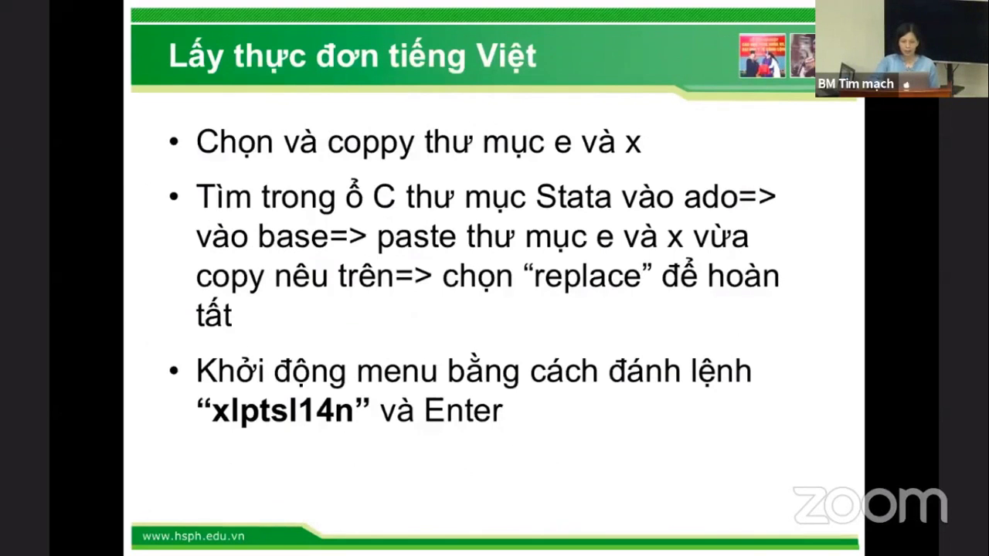
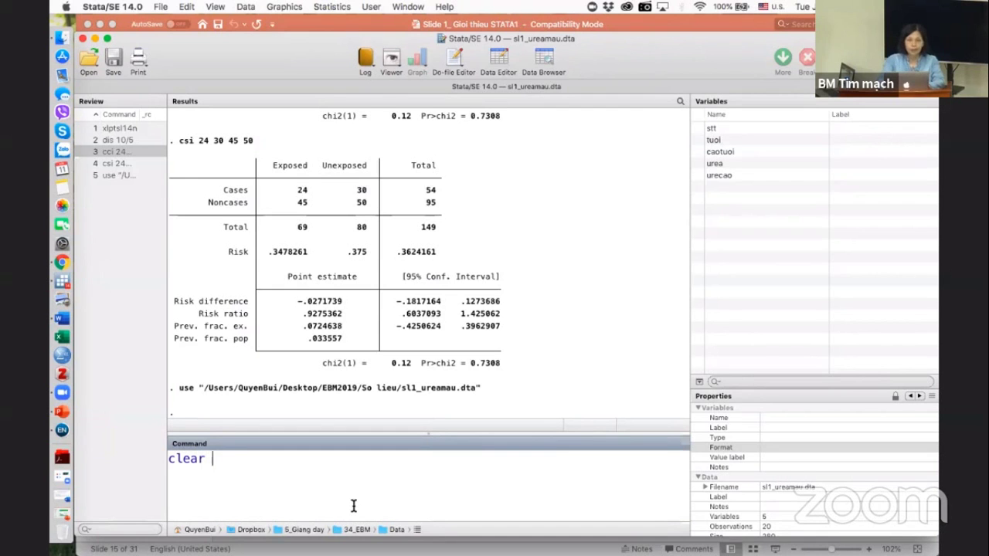
- Run the clear command in Stata to remove the loaded dataset from memory
key(Return)
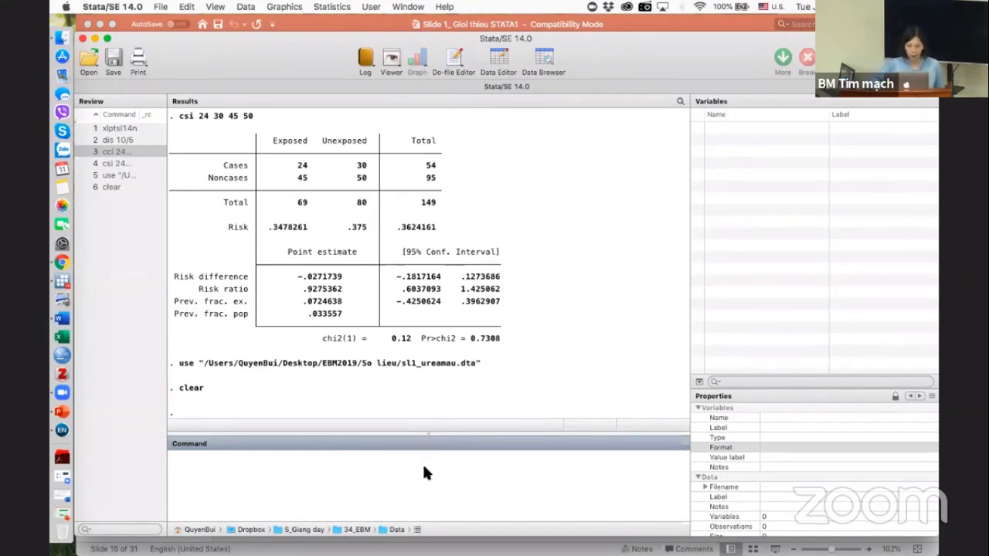
click(372, 7)
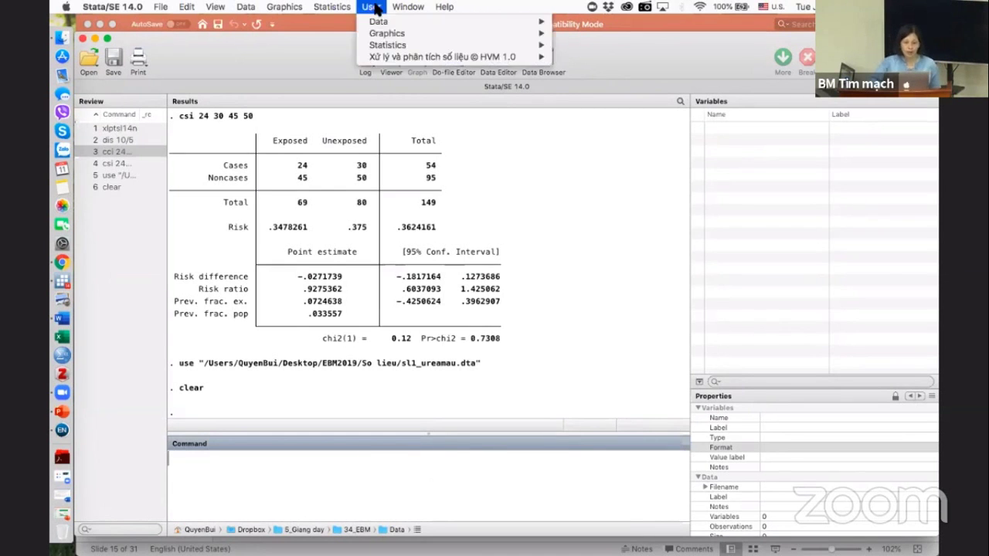
mouse_move(450, 59)
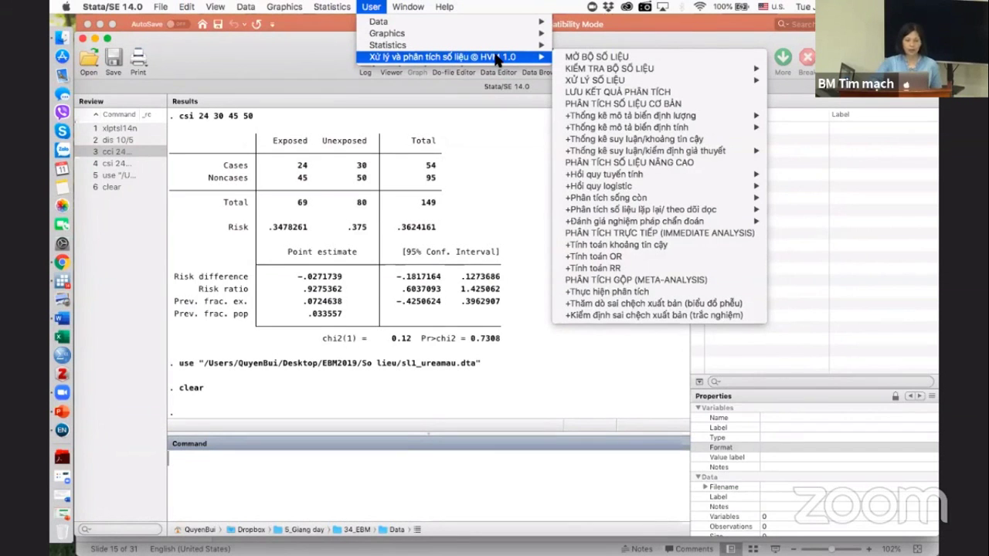
click(585, 58)
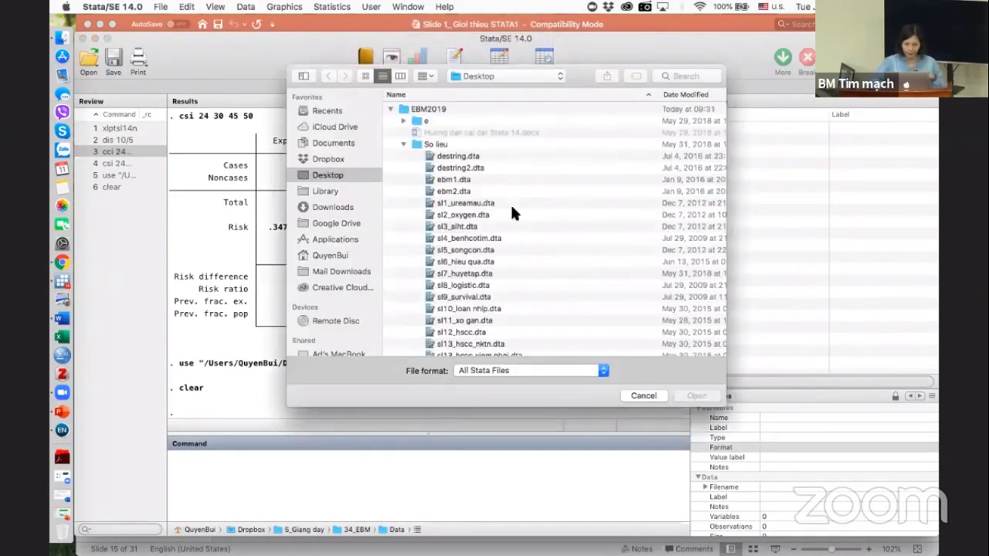
scroll(495, 279, down, 2)
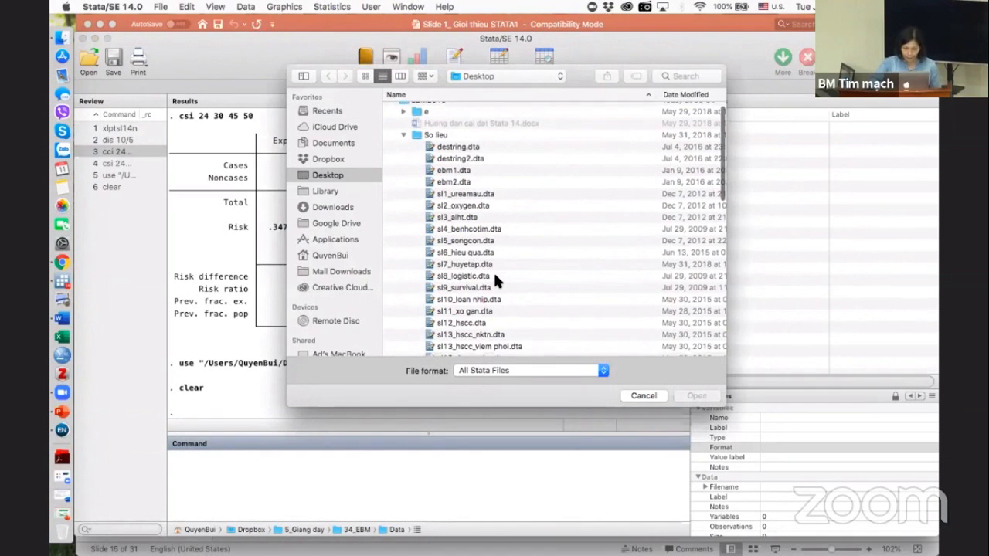
scroll(495, 282, down, 3)
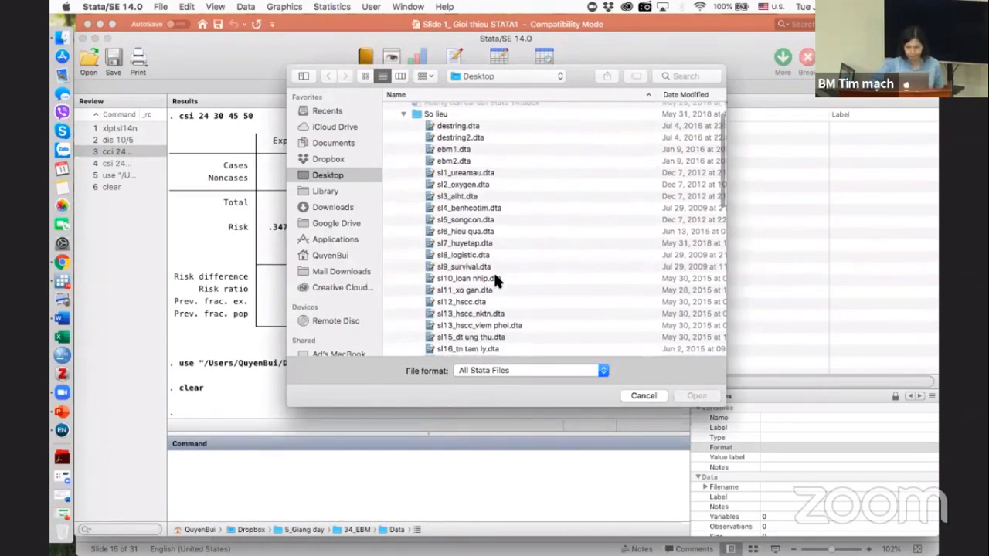
scroll(493, 270, up, 4)
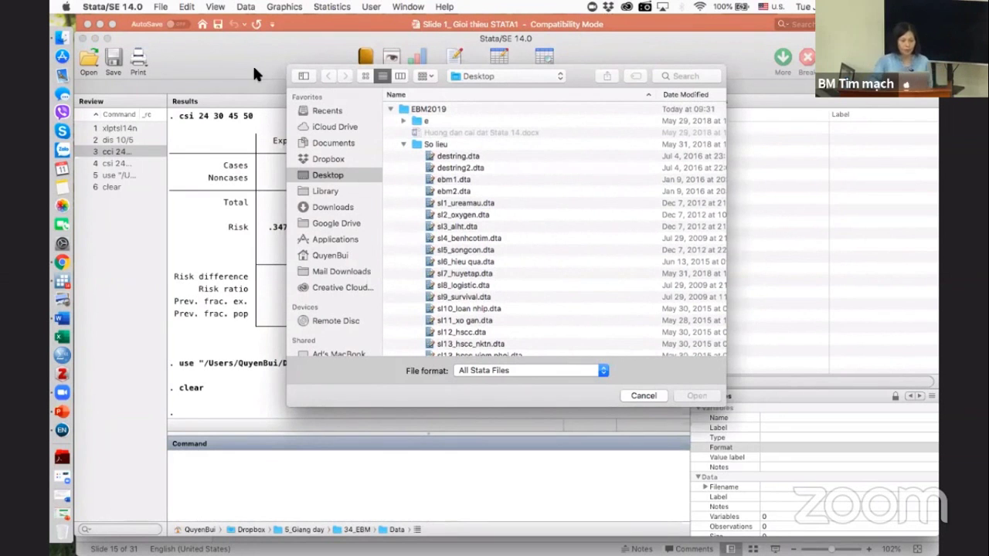
click(641, 396)
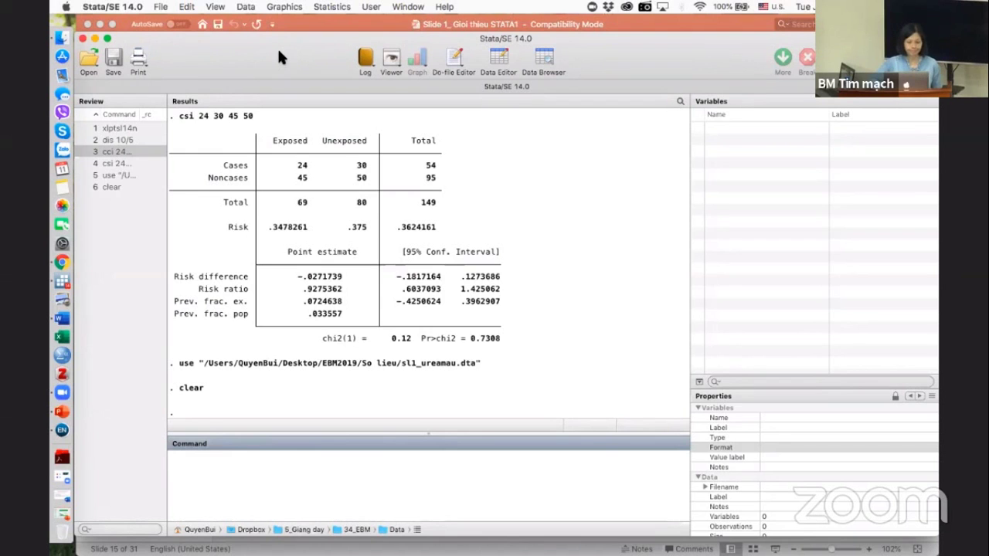
- Open the dataset sl7_huyetap.dta from the EBM2019/So lieu folder using the add-on's MỞ BỘ SỐ LIỆU function
click(372, 7)
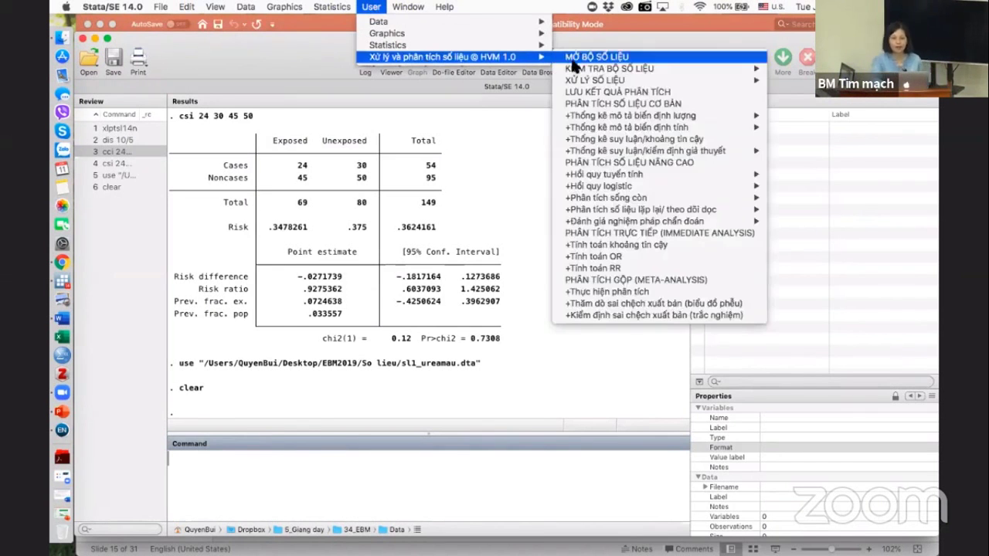
click(574, 61)
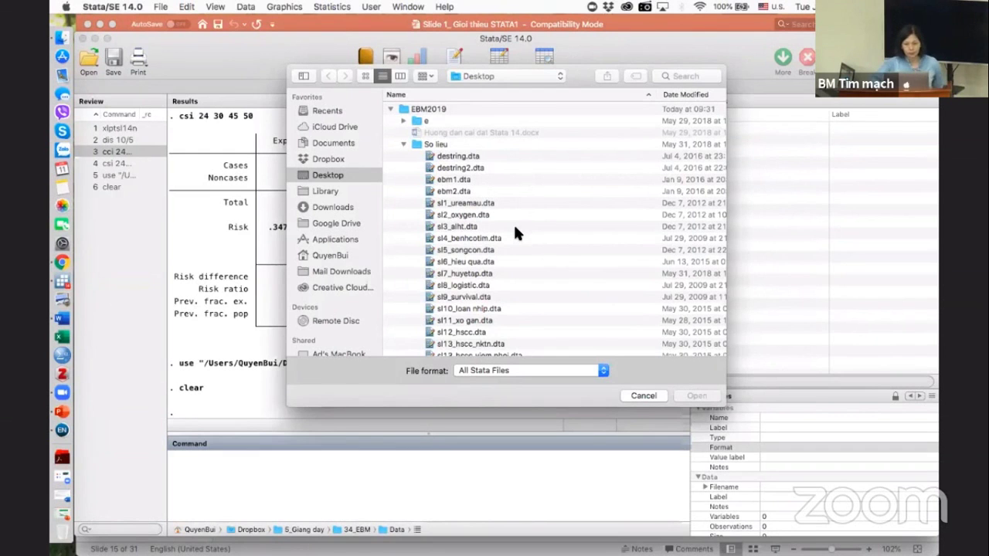
scroll(515, 229, down, 1)
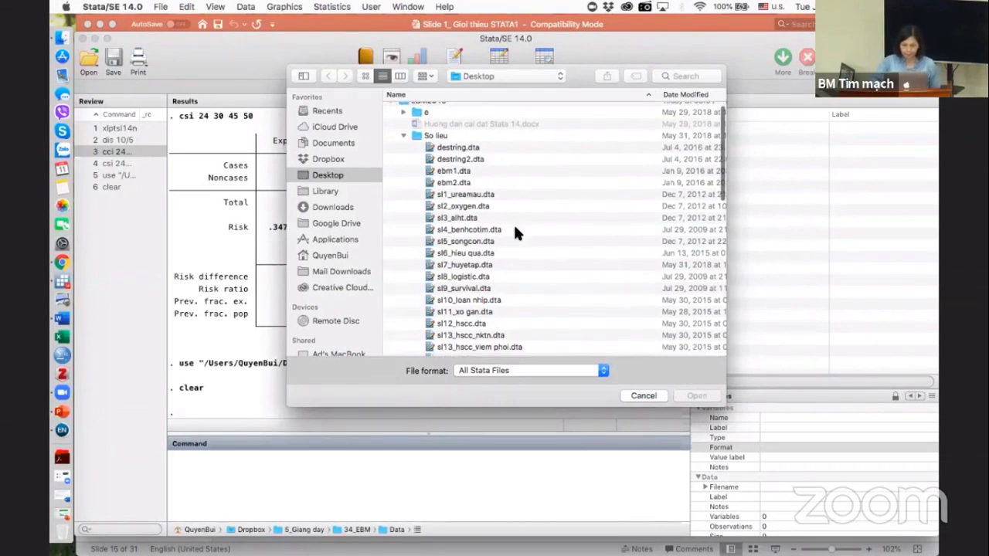
scroll(514, 228, down, 3)
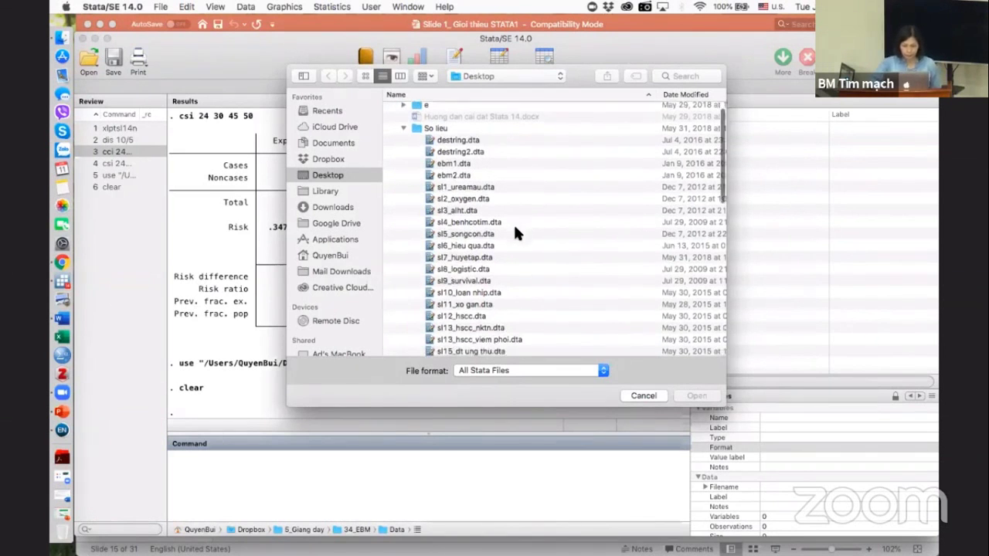
scroll(515, 234, down, 1)
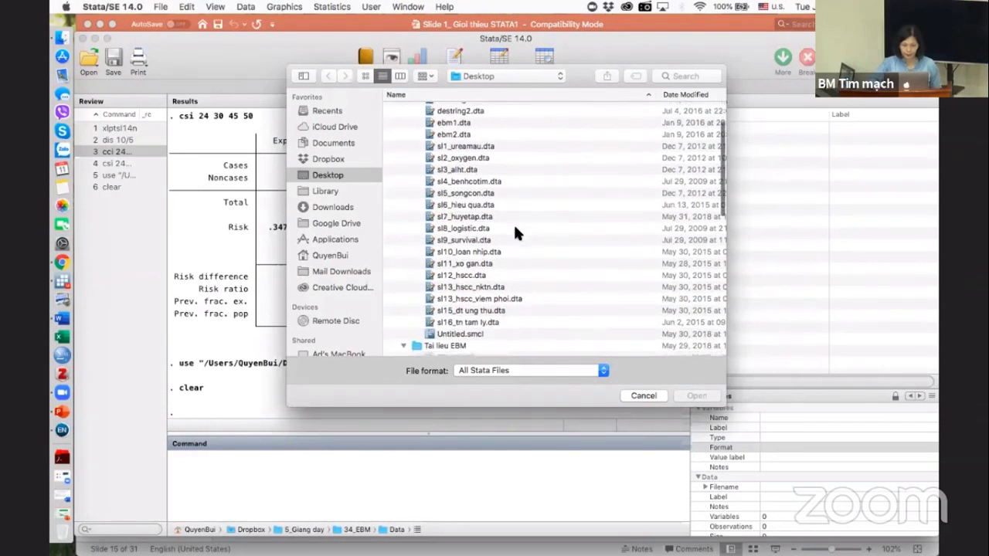
scroll(515, 229, up, 2)
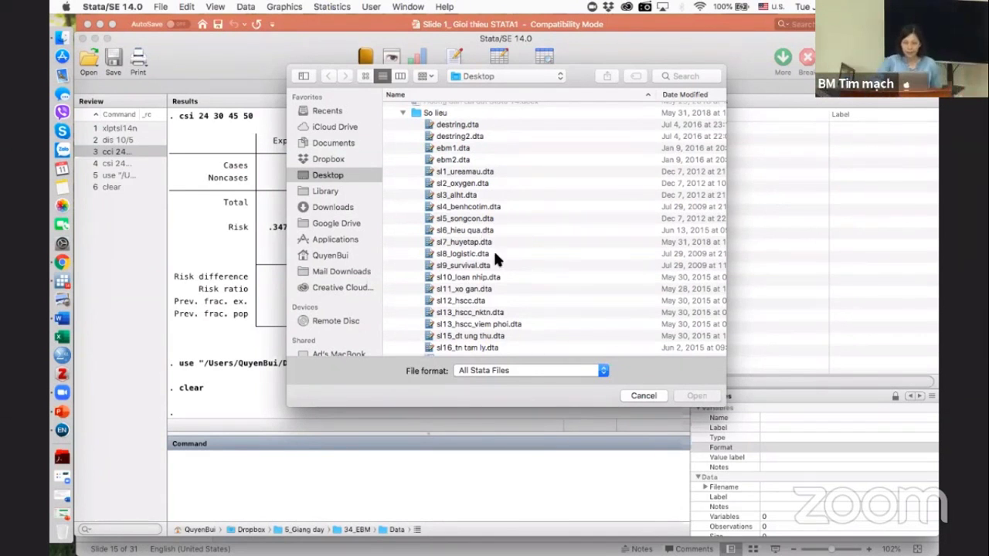
click(482, 244)
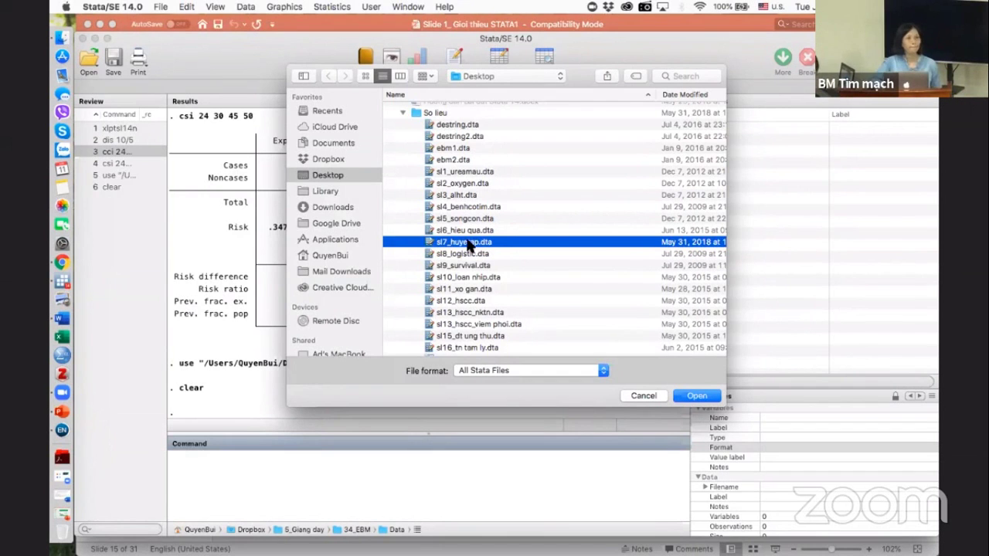
click(695, 396)
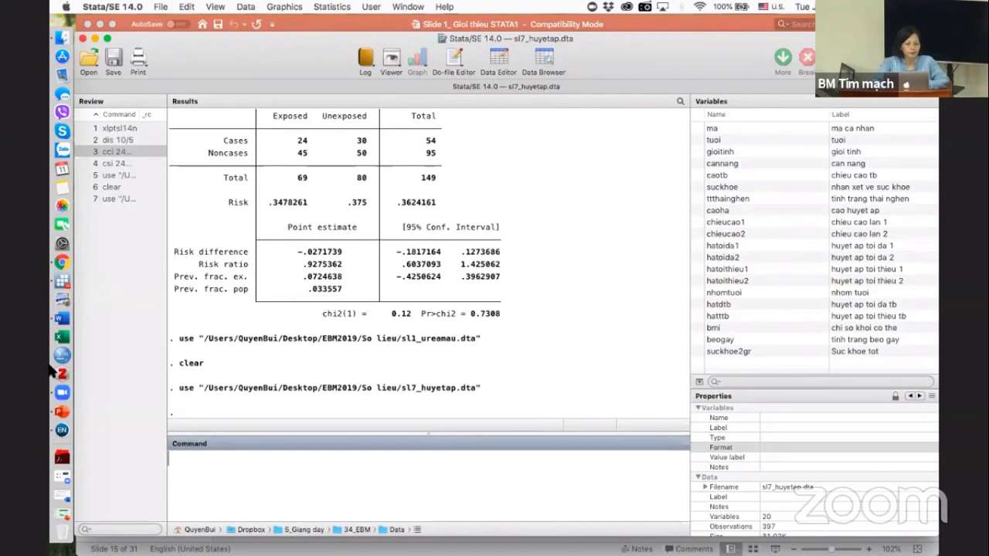
- Minimize the PowerPoint presentation window and examine the properties of the gioitinh variable in Stata
click(62, 412)
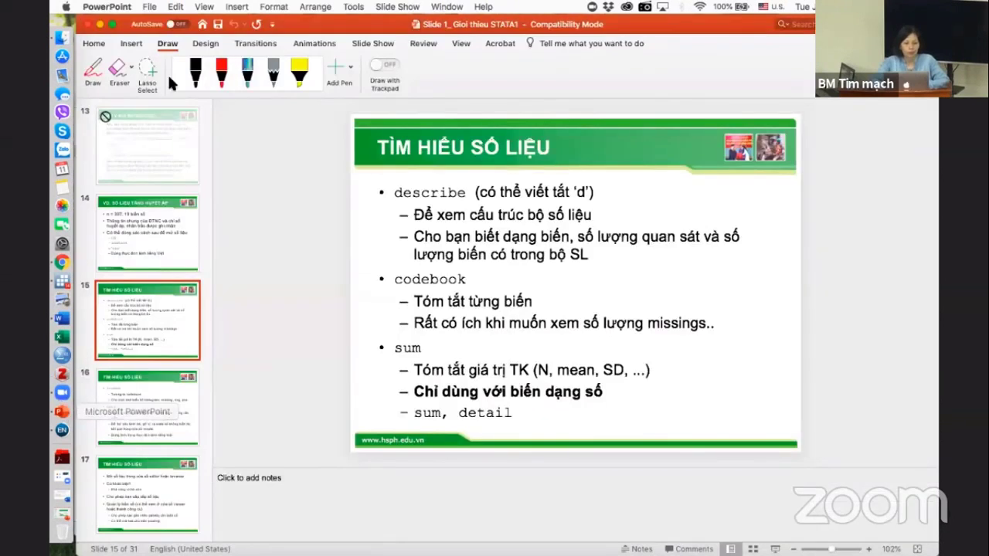
click(100, 25)
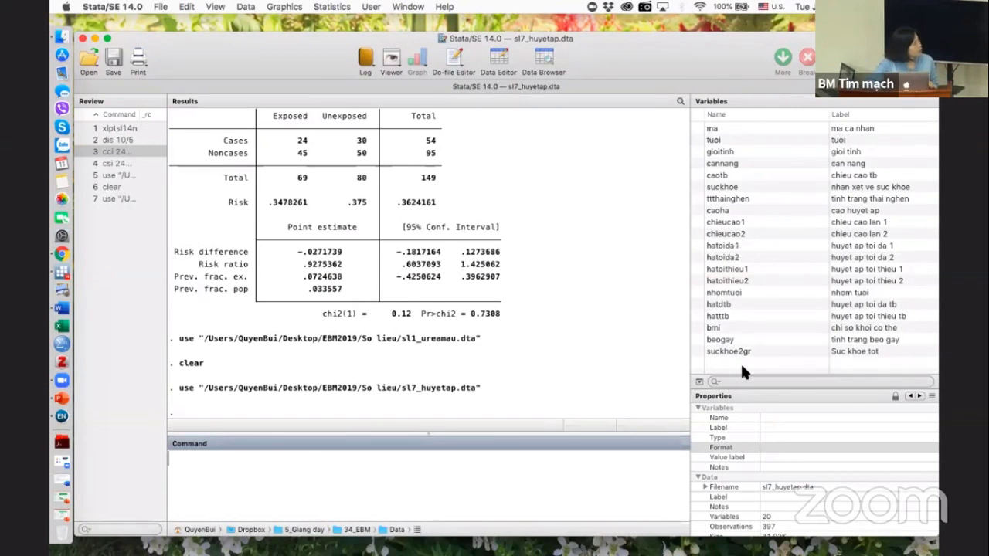
click(729, 153)
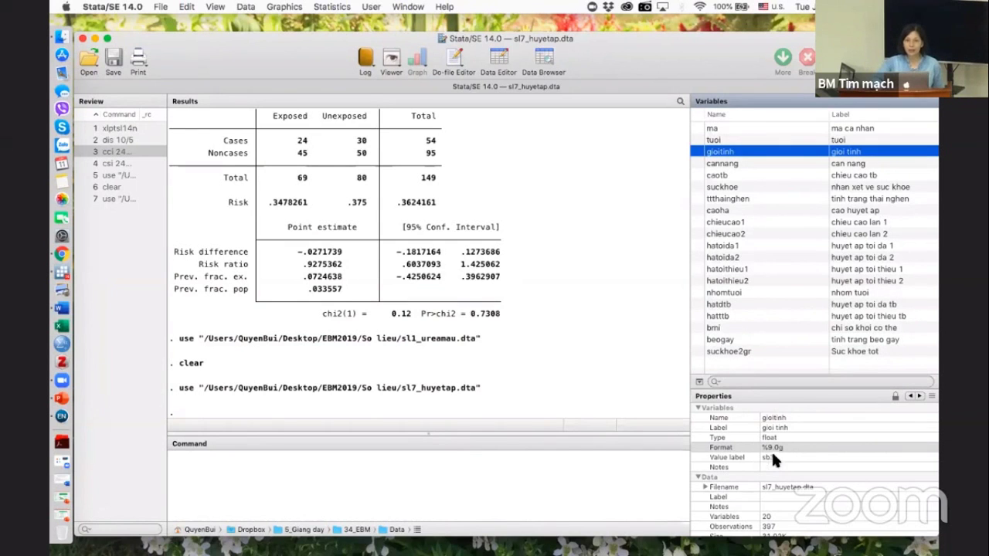
click(569, 480)
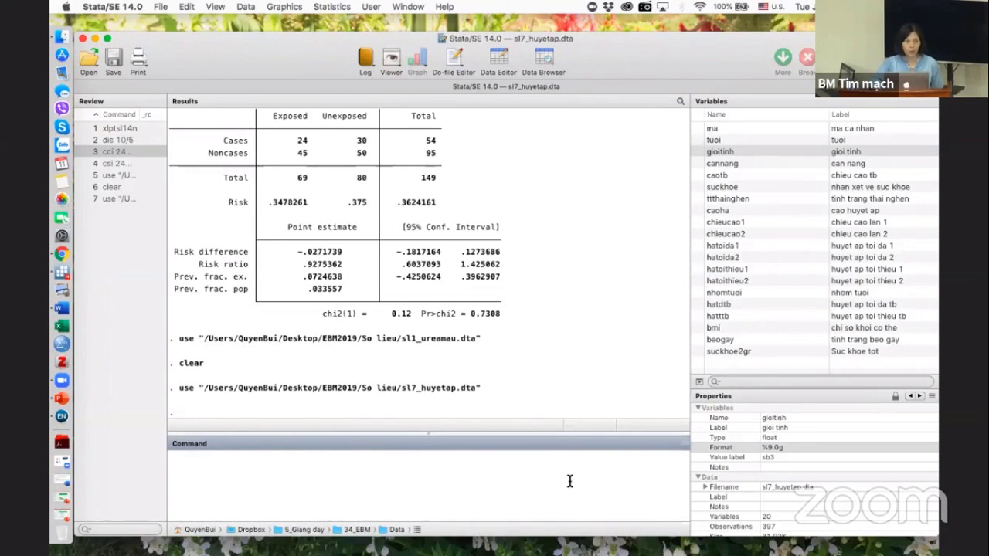
- Open the dataset in the Data Editor and inspect individual cells, including tuoi in row 6
click(497, 58)
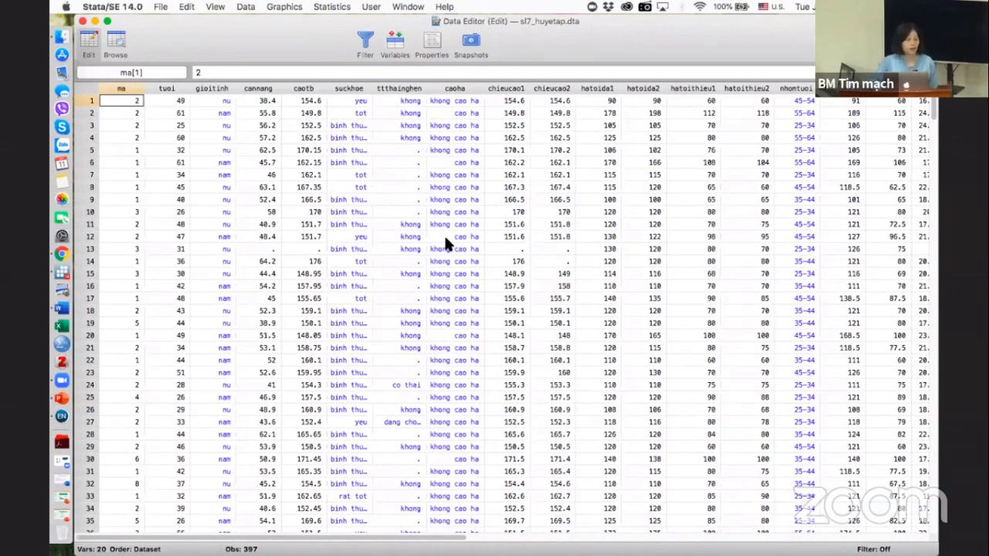
click(287, 110)
click(255, 163)
click(169, 163)
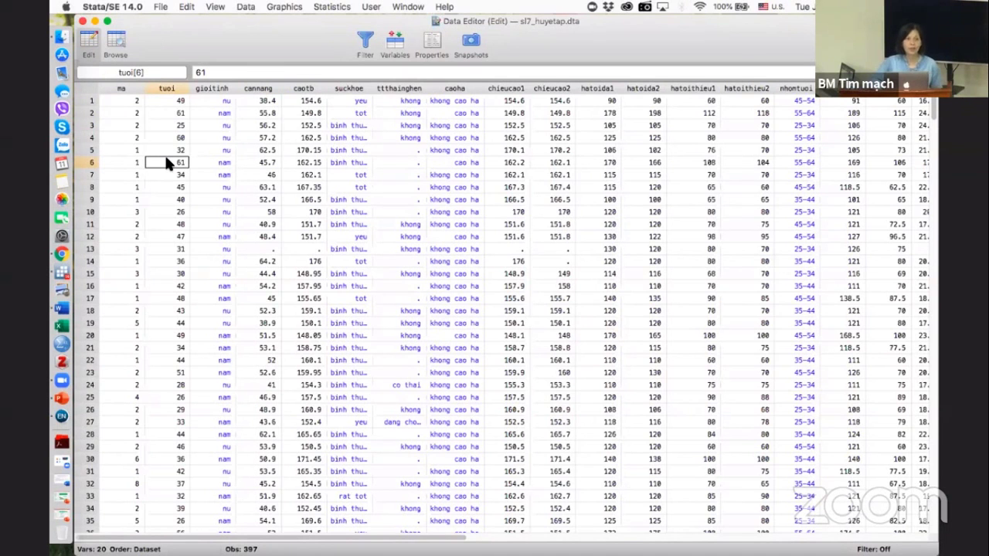
- Examine the first observation as a whole row and cell by cell from ma through suckhoe
click(88, 102)
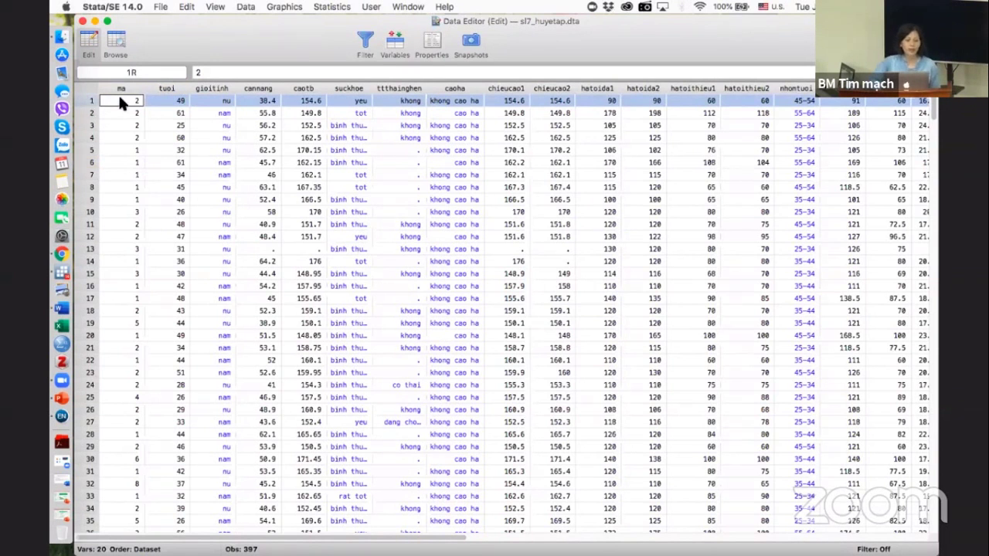
click(119, 100)
click(163, 102)
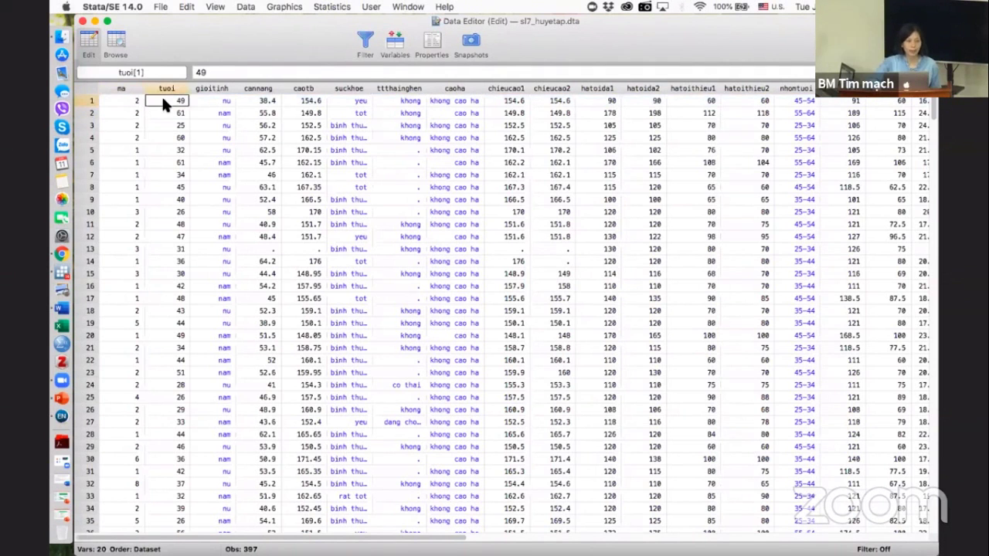
click(209, 104)
click(263, 101)
click(301, 101)
click(335, 102)
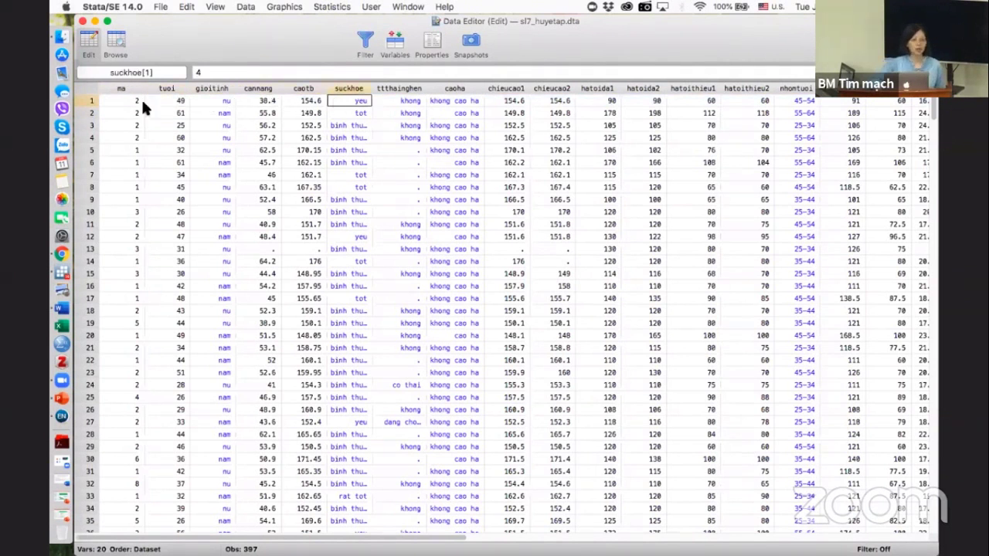
click(90, 104)
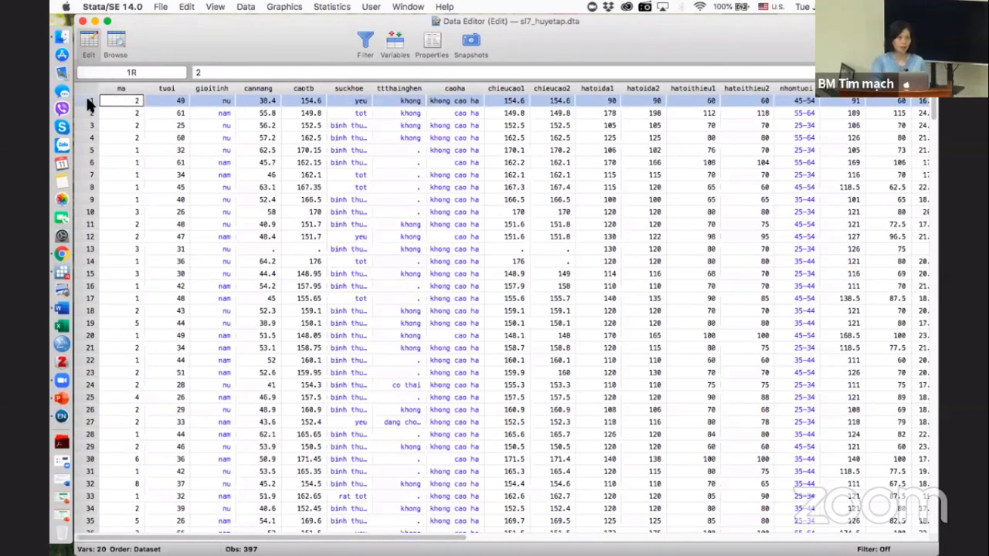
- Examine the tuoi and gioitinh columns and the ttthainghen values in rows 5 to 10
click(166, 88)
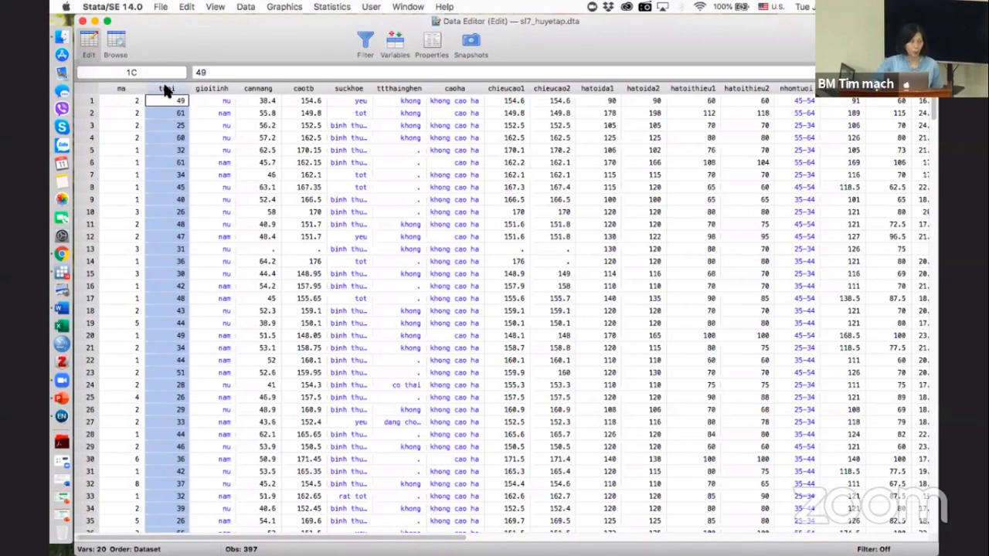
click(206, 89)
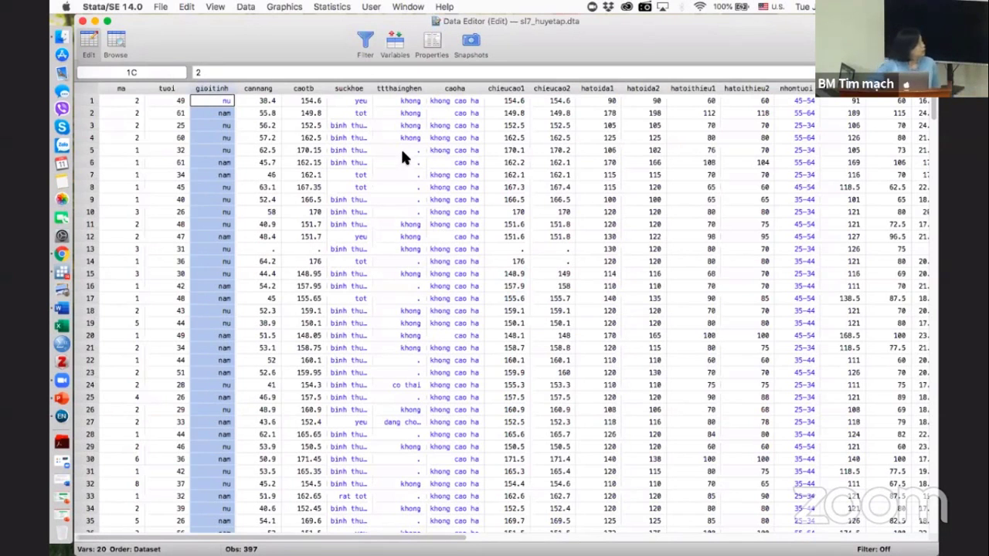
drag(400, 151, 411, 209)
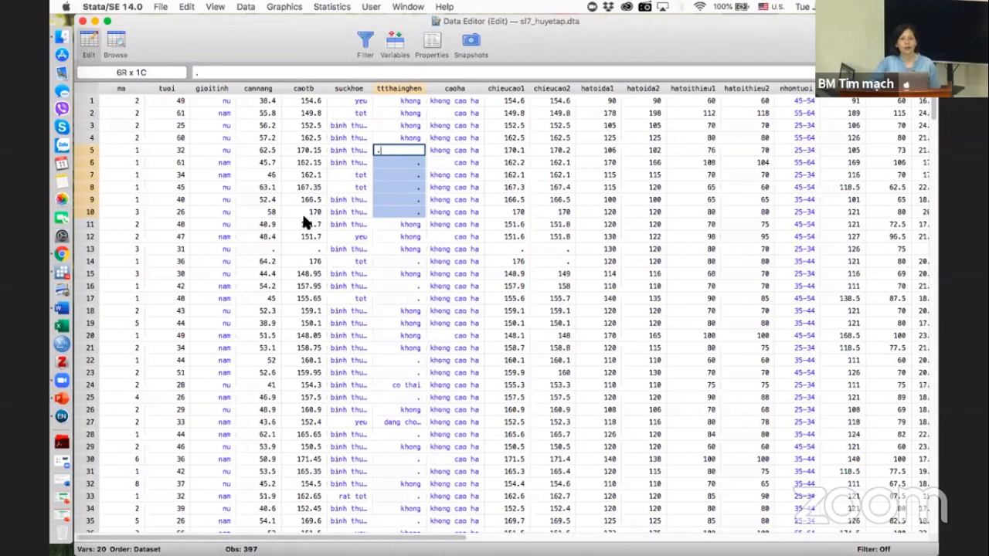
- Change the caotb value of the first observation to 164.6 in the data grid
click(309, 125)
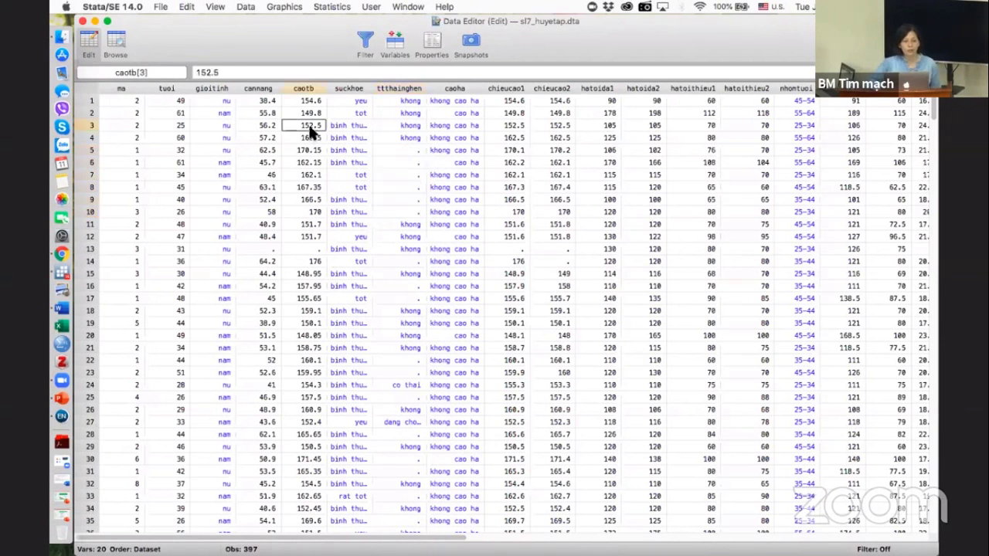
click(309, 101)
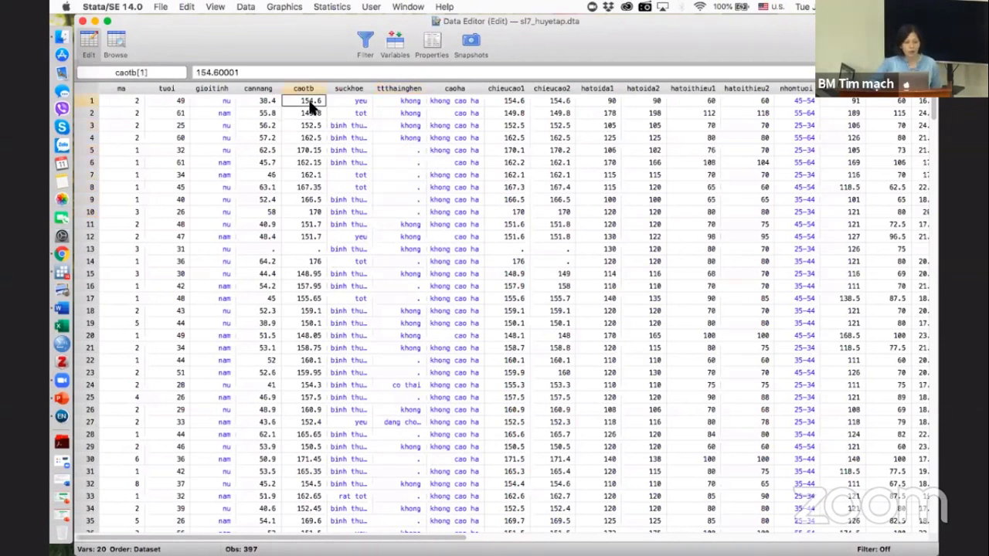
scroll(309, 103, right, 3)
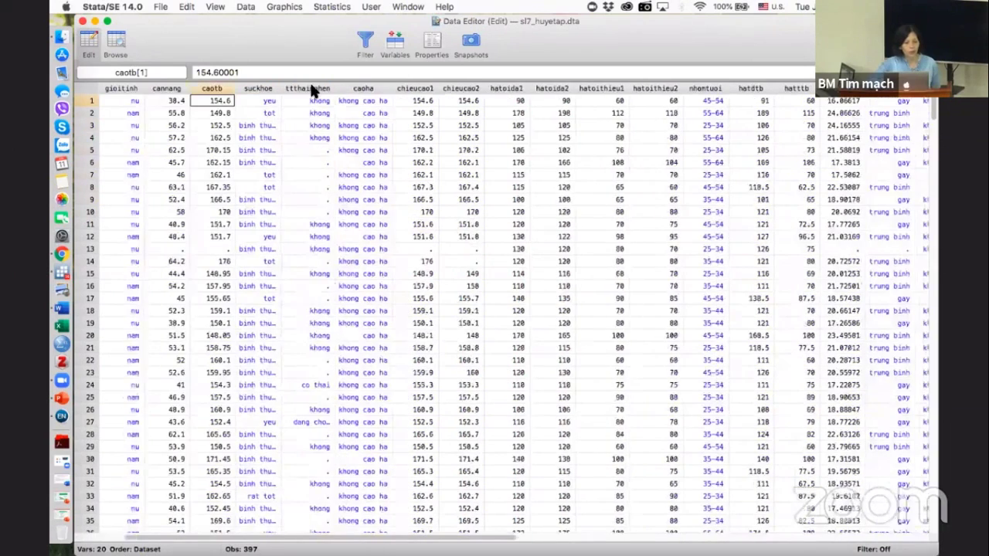
key(super+equal)
key(super+equal)
key(super+equal)
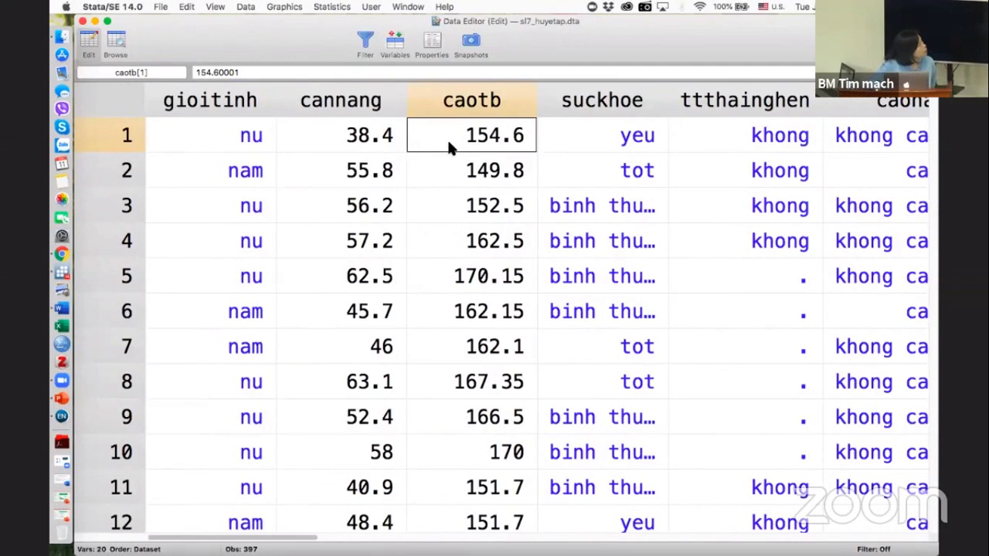
click(492, 157)
click(511, 136)
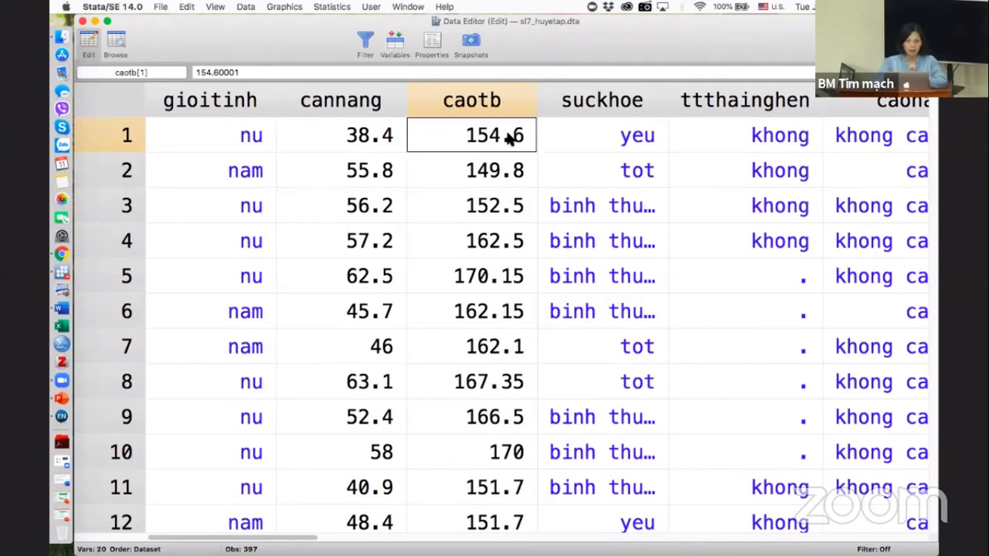
text(16)
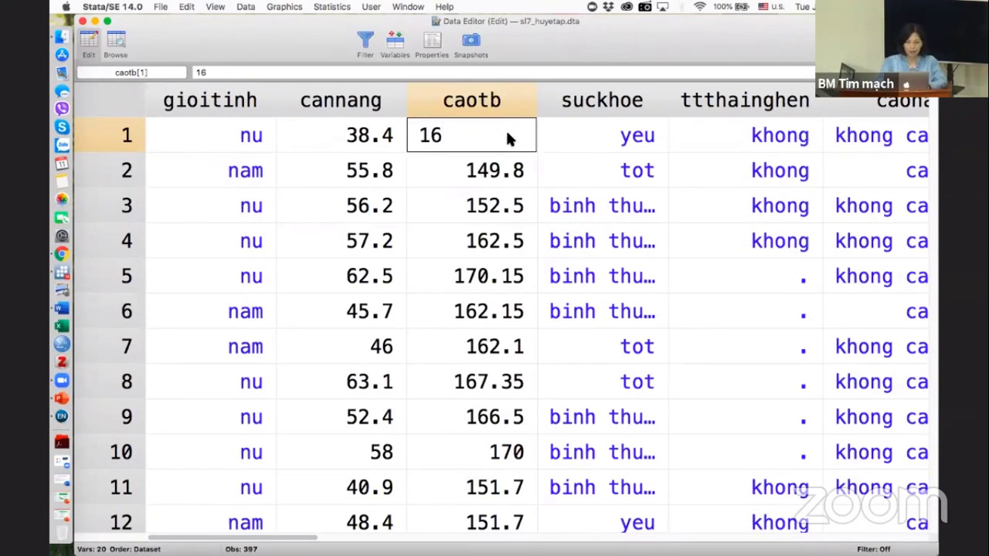
text(4.5)
key(BackSpace)
text(6)
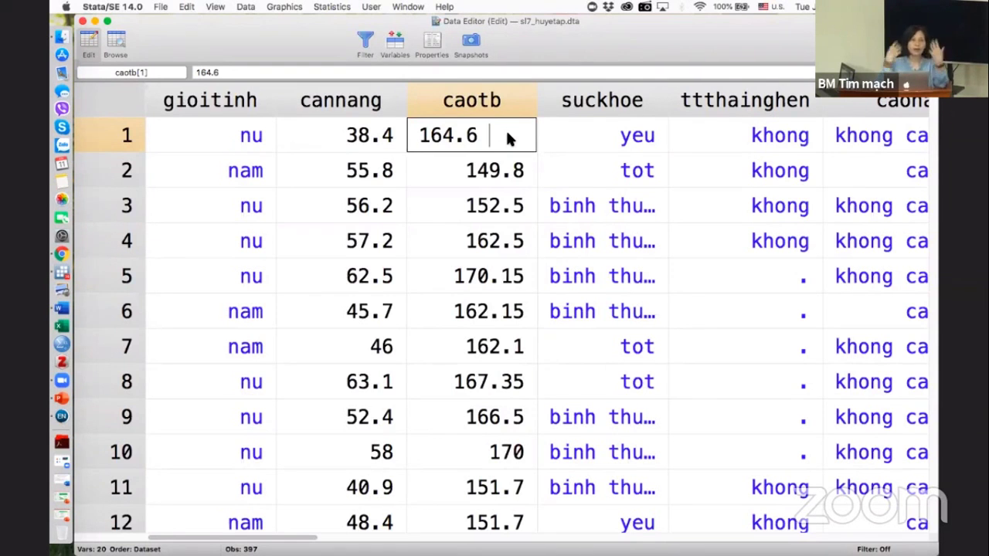
key(Return)
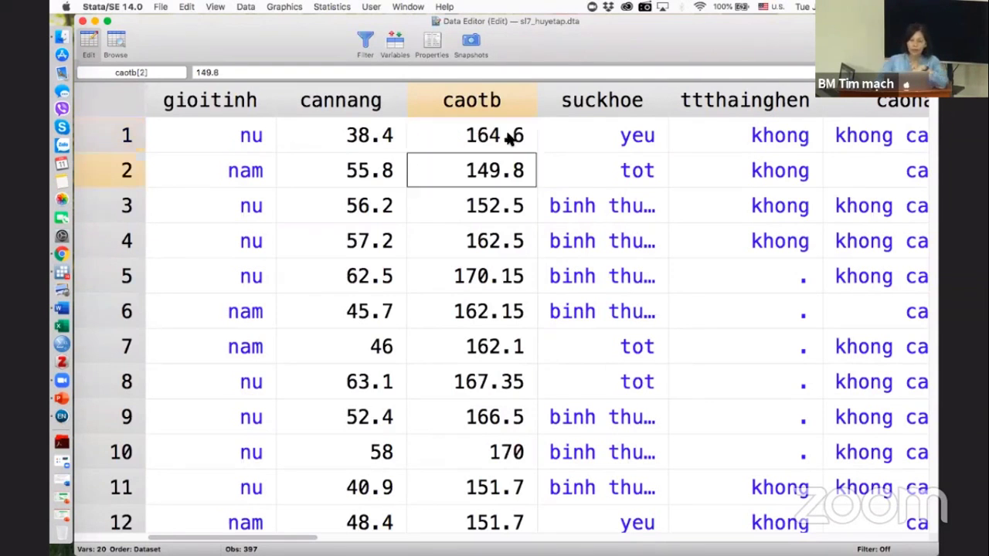
click(486, 142)
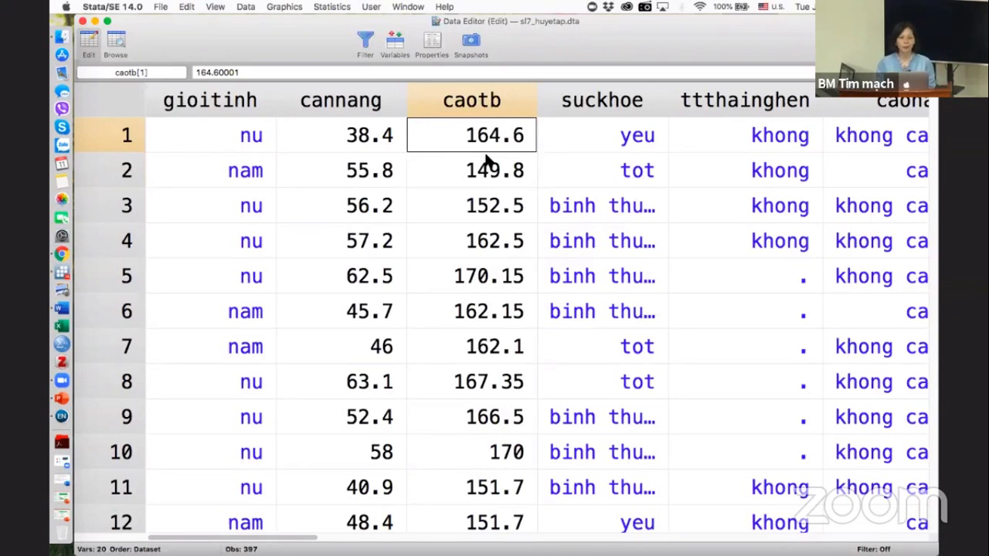
- Switch the Data Editor to browse mode and inspect gioitinh and cannang cells in rows 2 and 3
click(395, 239)
click(359, 213)
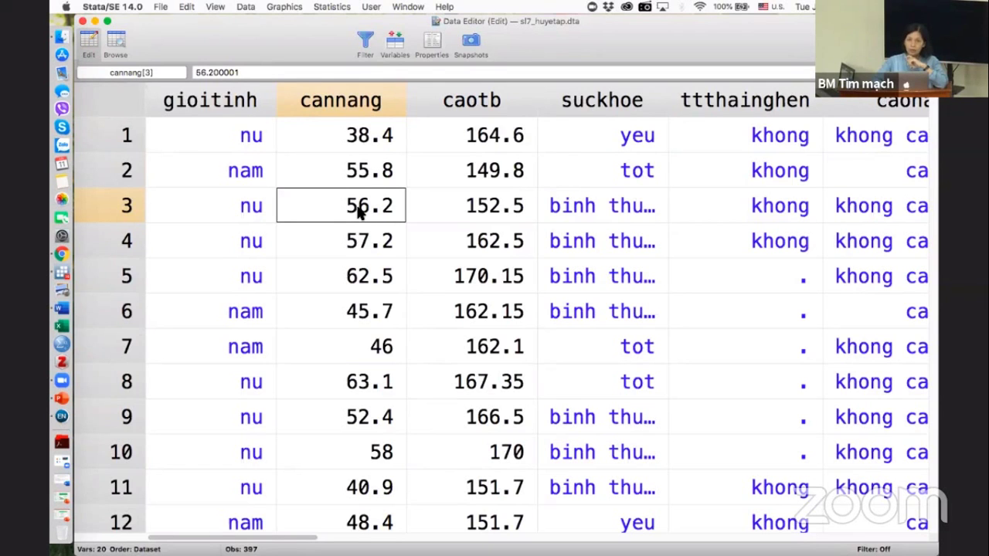
click(116, 43)
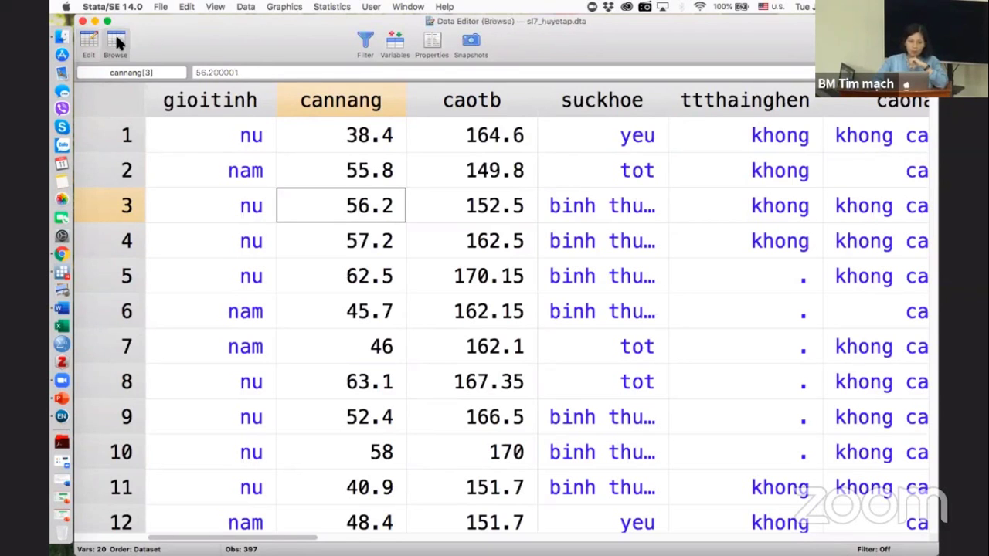
click(216, 166)
click(312, 166)
click(249, 175)
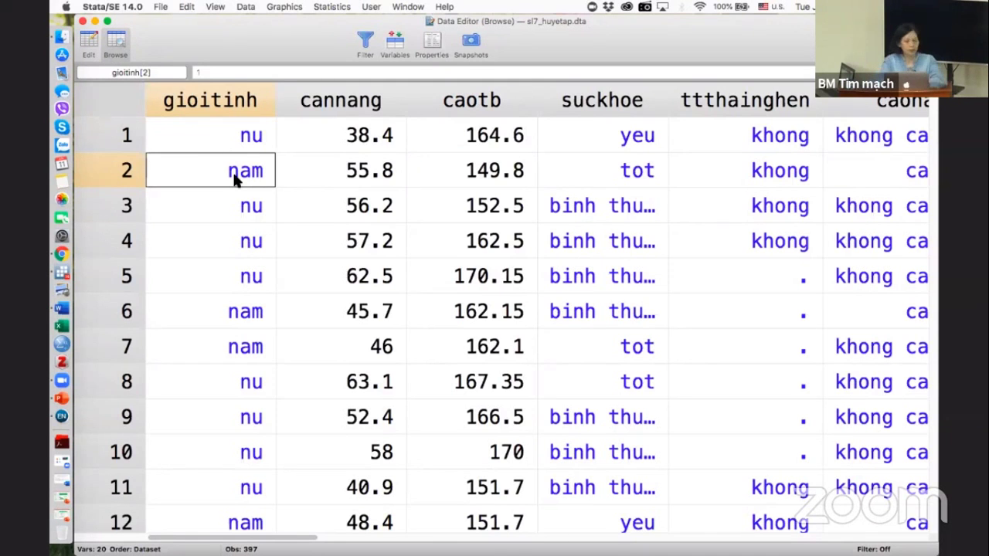
click(319, 193)
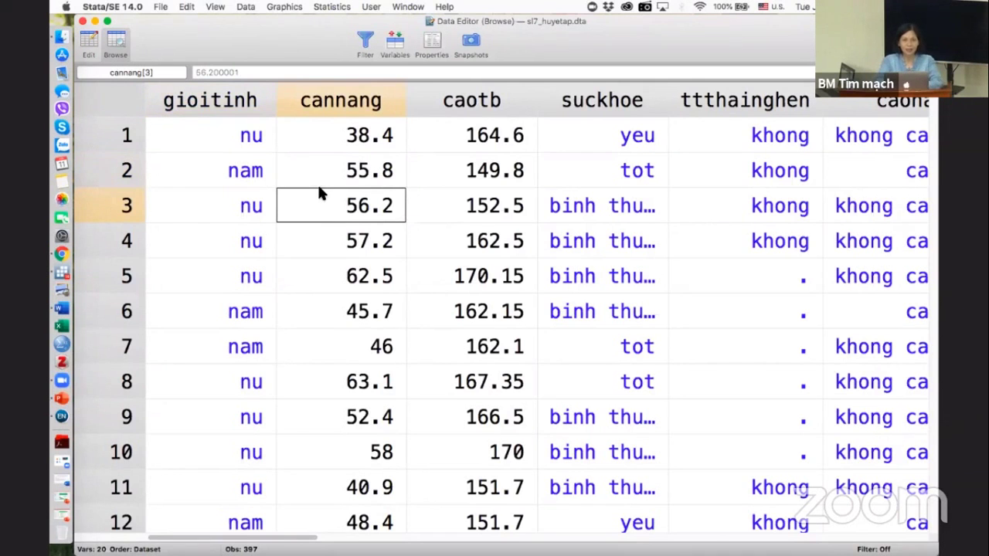
click(378, 184)
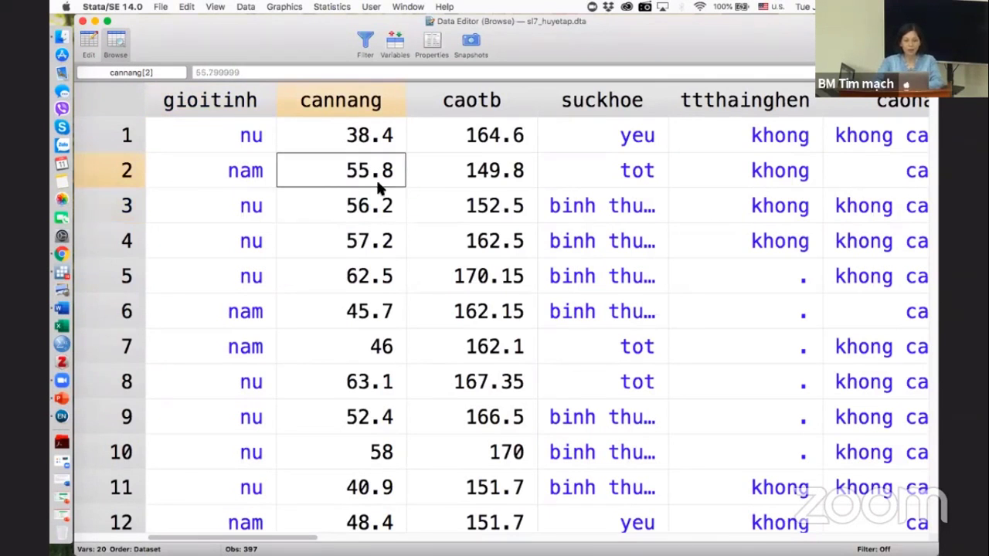
click(372, 206)
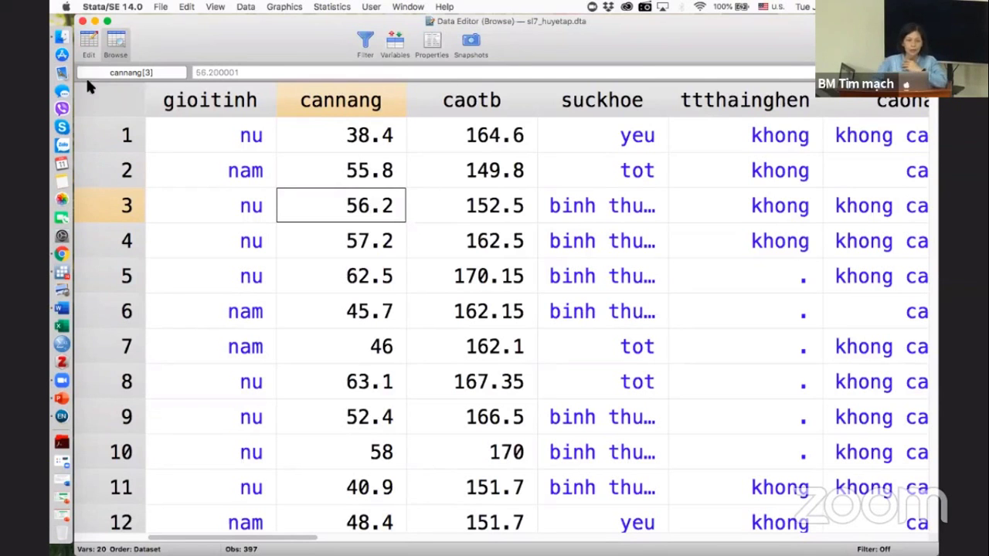
- Request edit mode for the data, cancel the request, and close the Data Editor to return to the main Stata window
click(87, 45)
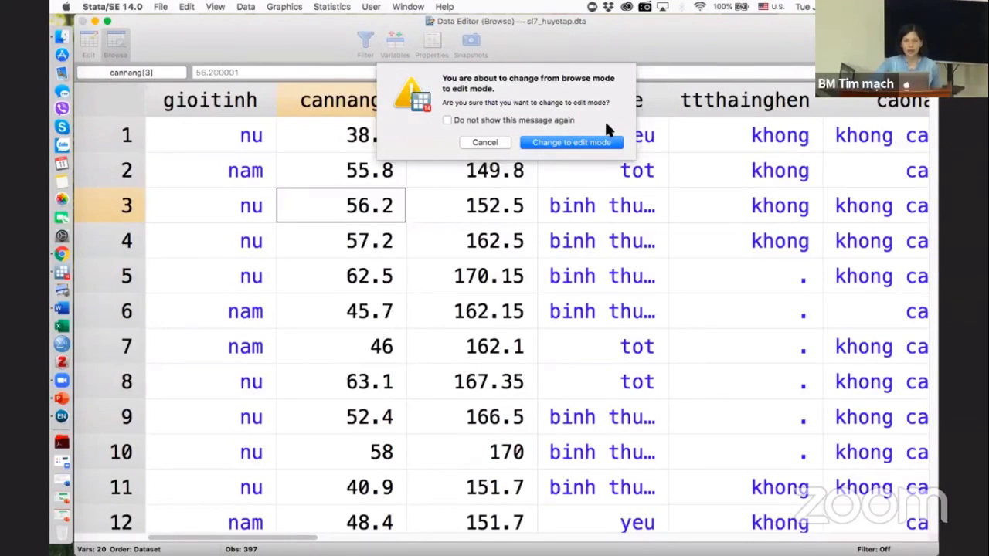
click(485, 143)
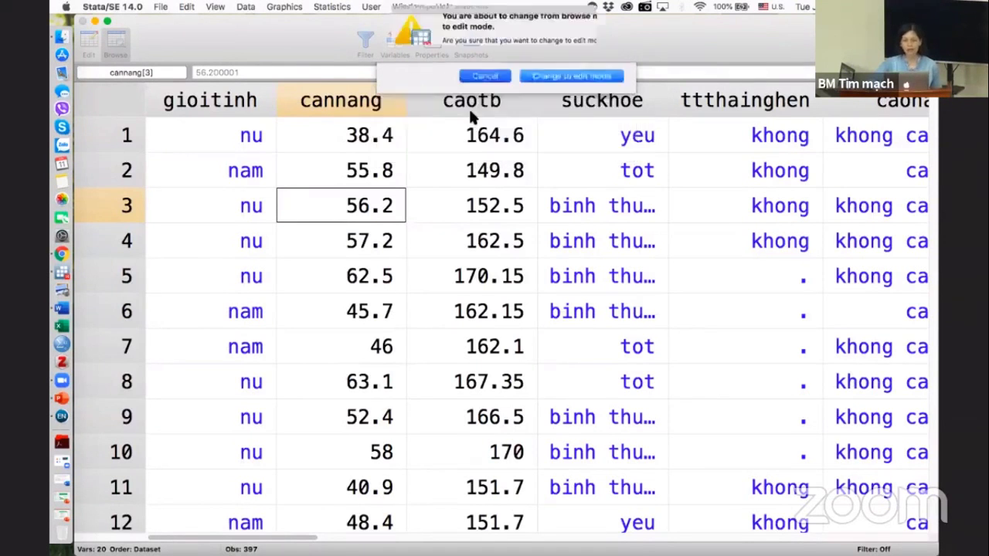
click(82, 21)
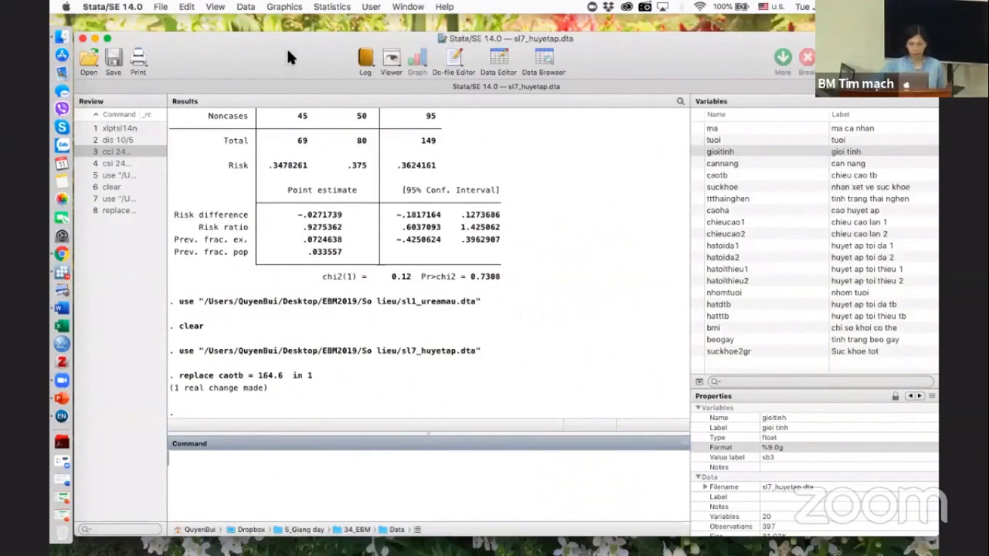
drag(292, 33, 293, 27)
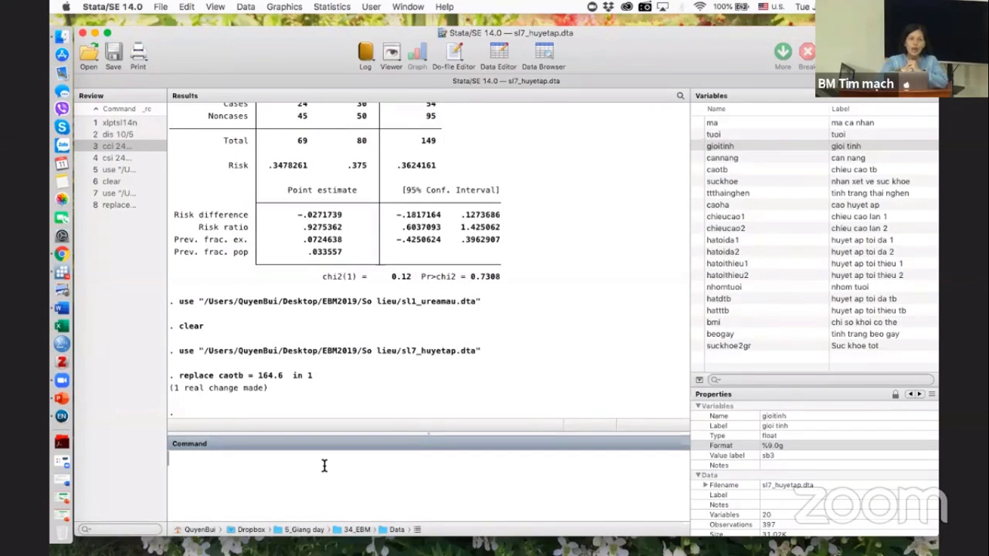
- Describe all variables of the dataset with the des command and page through to the end of its output
text(des)
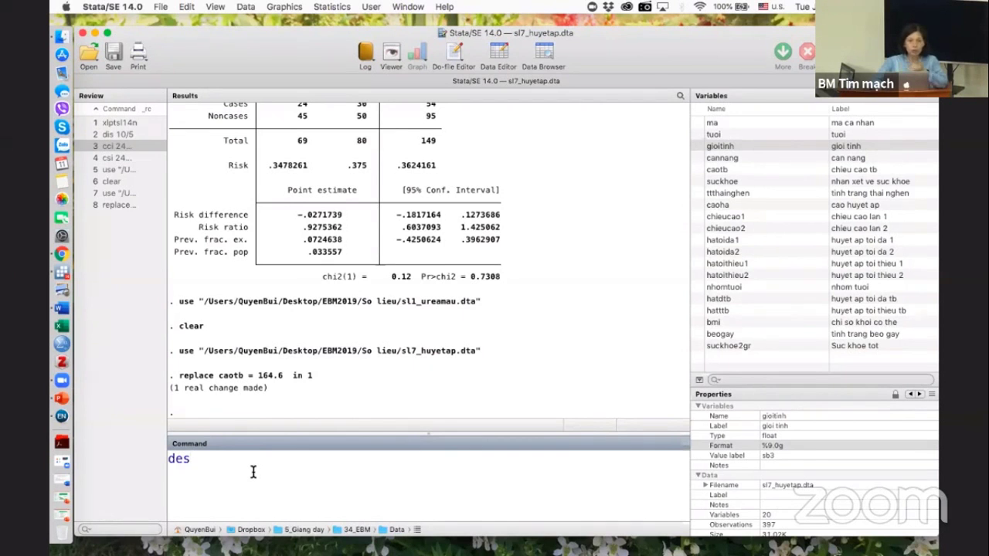
key(Return)
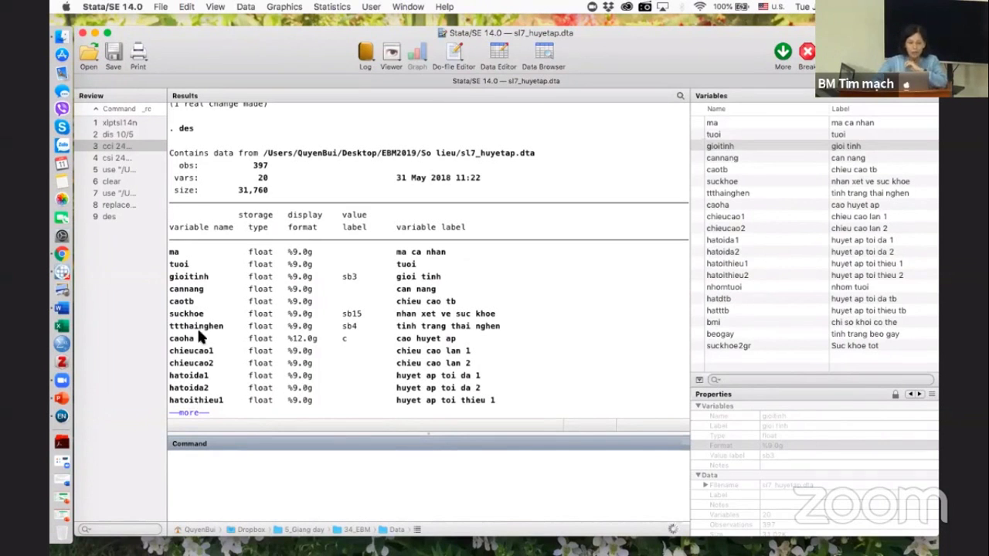
click(199, 415)
- Run des on only gioitinh and cannang, and compare its output with the full variable description
click(220, 488)
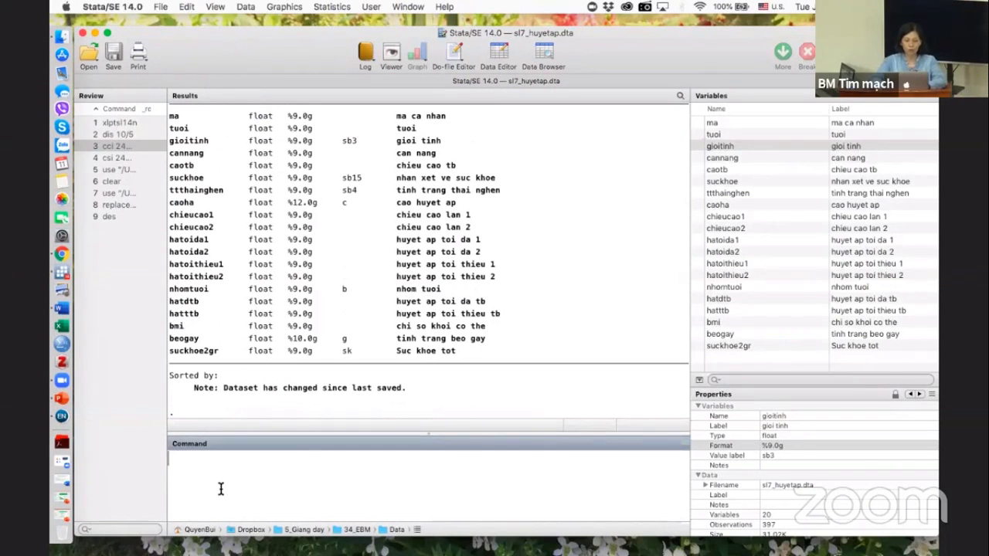
text(de)
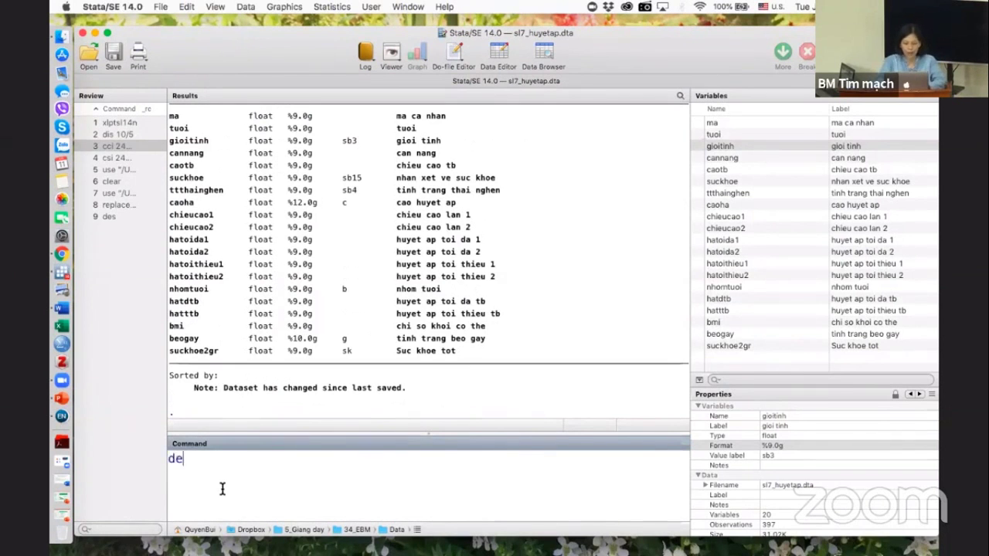
text(s g)
key(BackSpace)
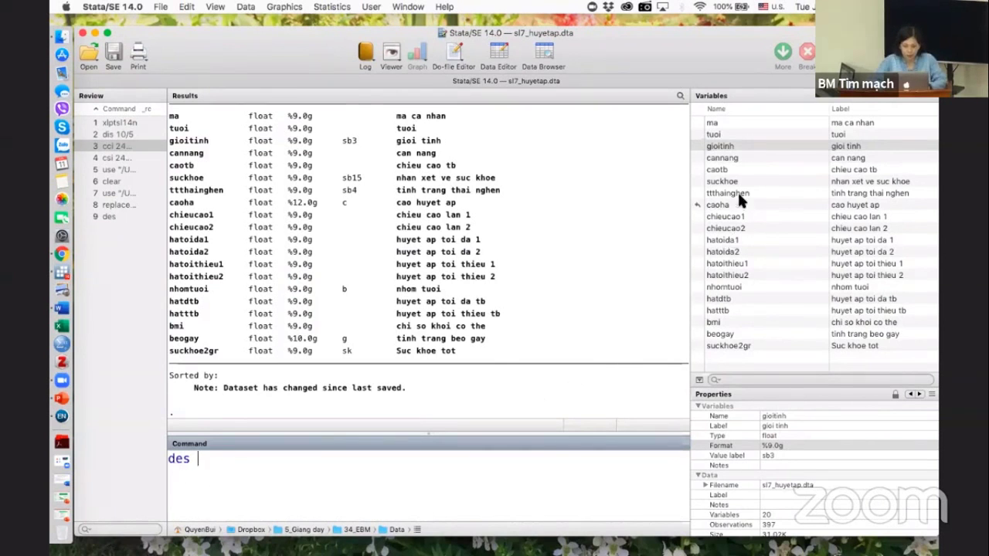
click(696, 146)
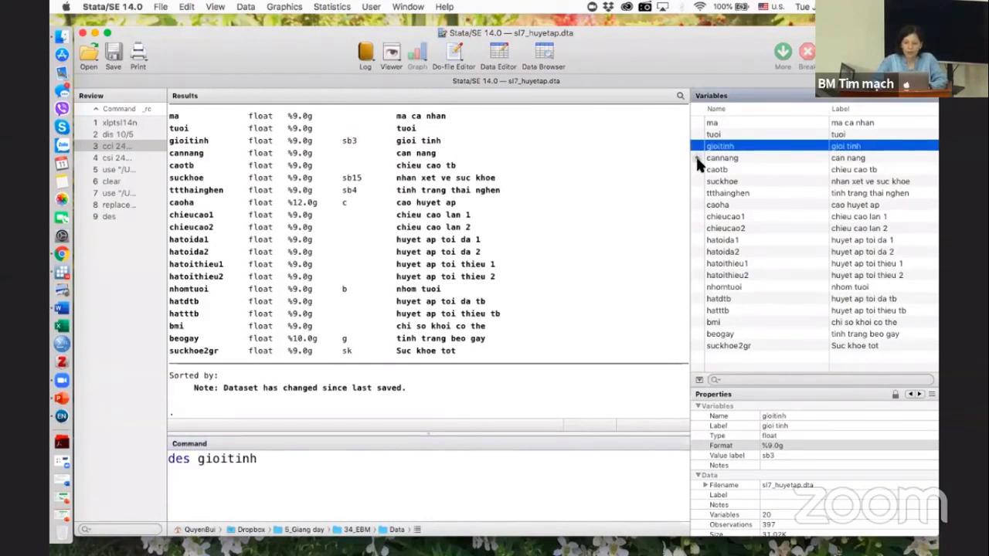
click(696, 159)
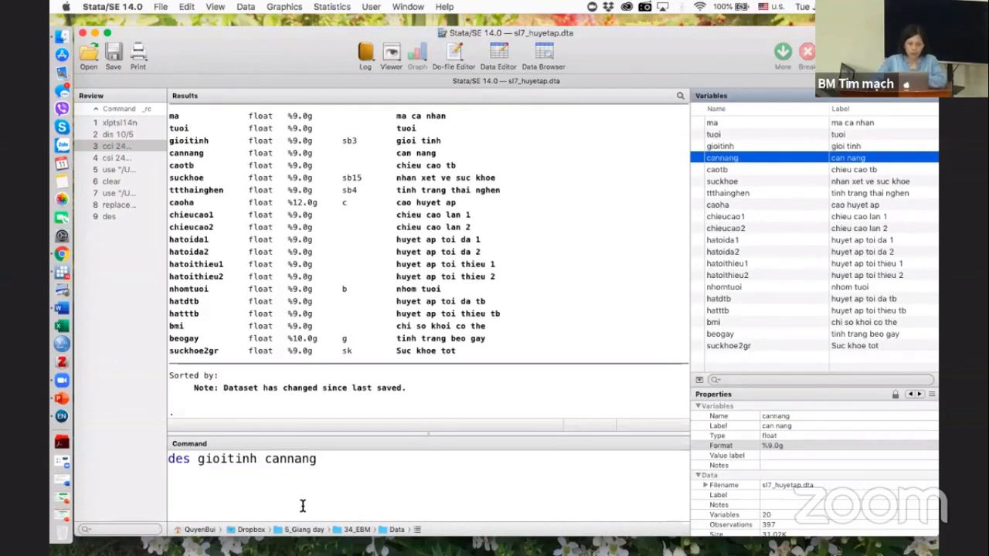
key(Return)
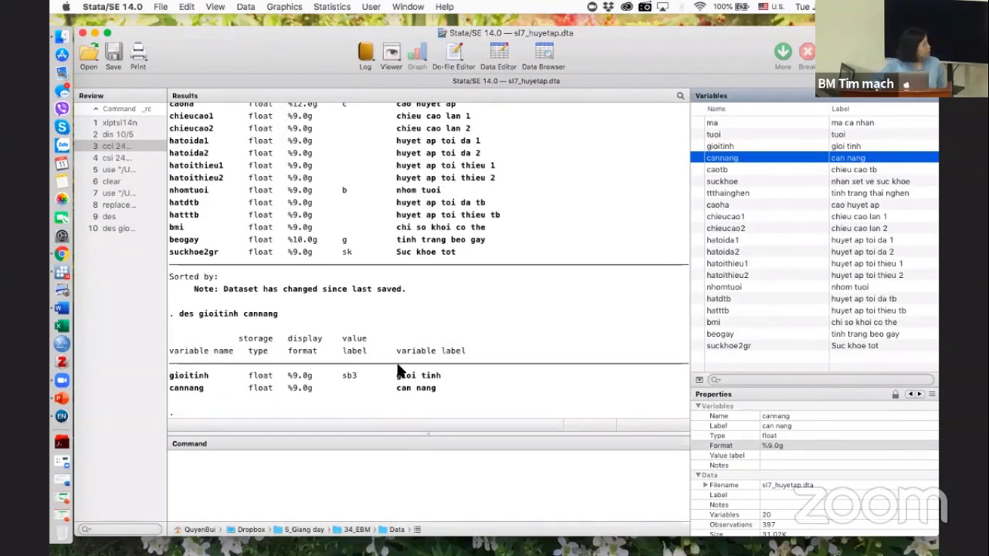
scroll(388, 220, up, 2)
scroll(386, 210, up, 3)
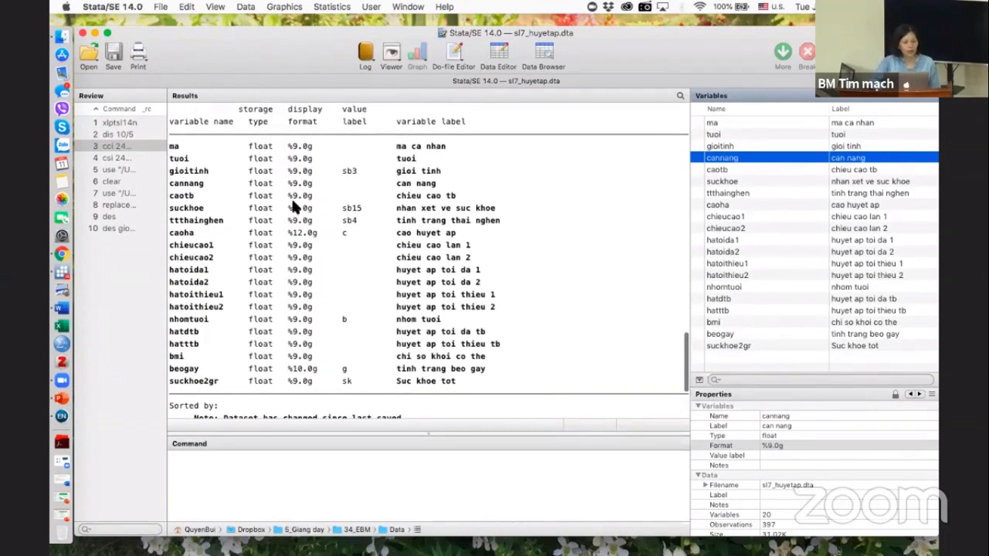
scroll(273, 306, down, 5)
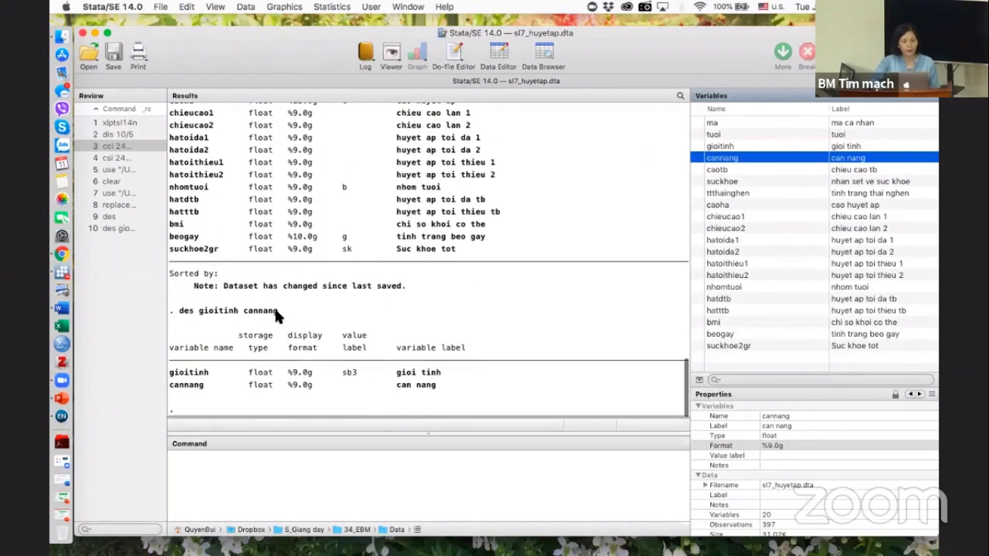
- Run codebook on the whole dataset and page through its output from ma through cannang
click(248, 489)
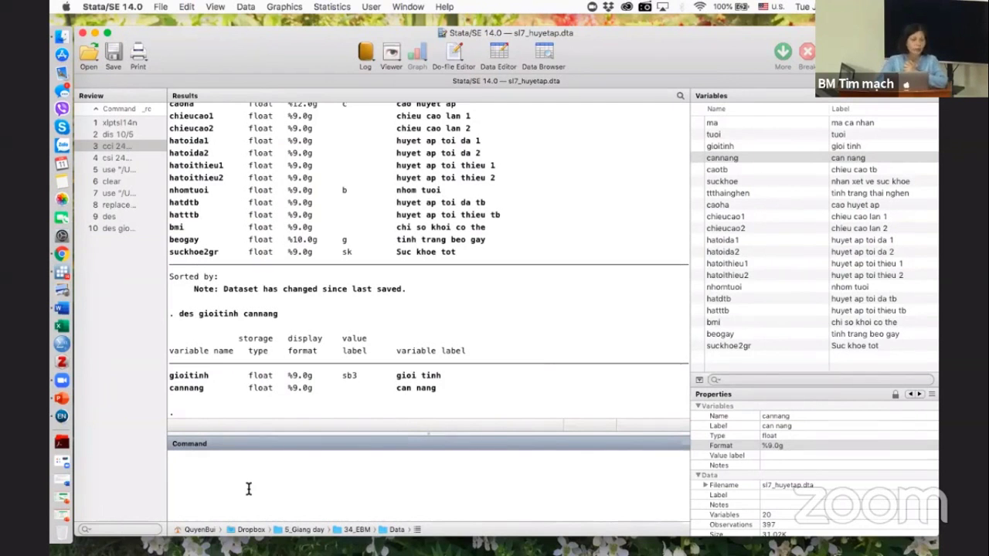
text(codebook)
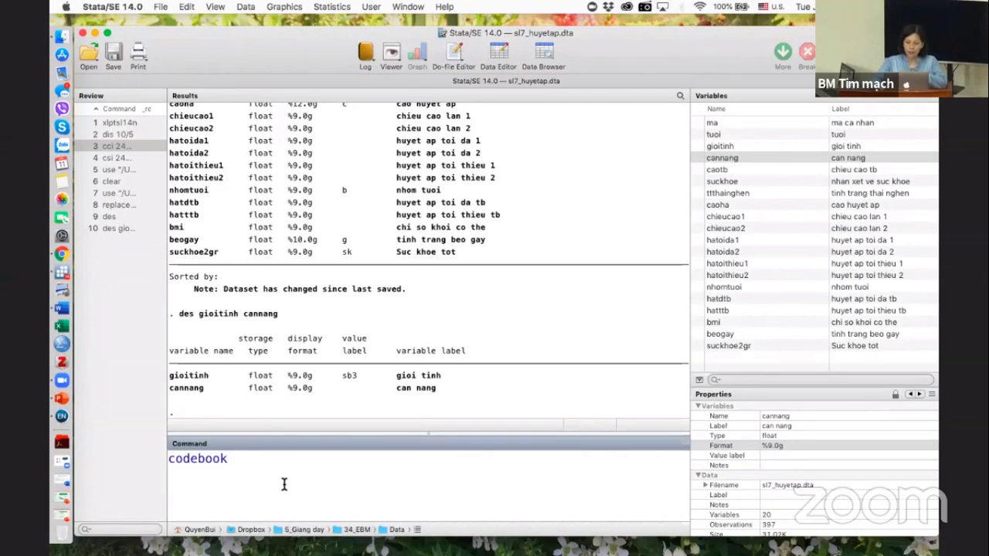
key(Return)
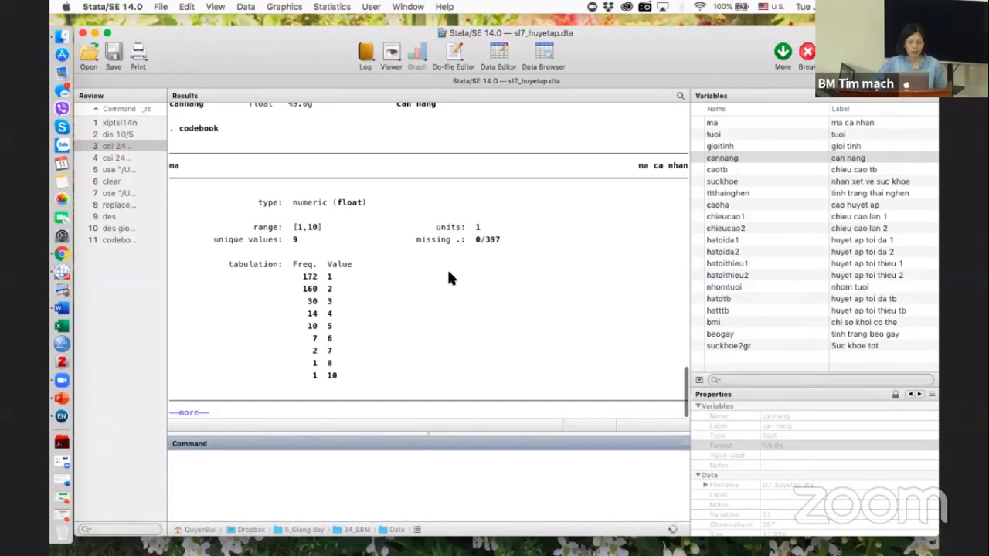
click(187, 415)
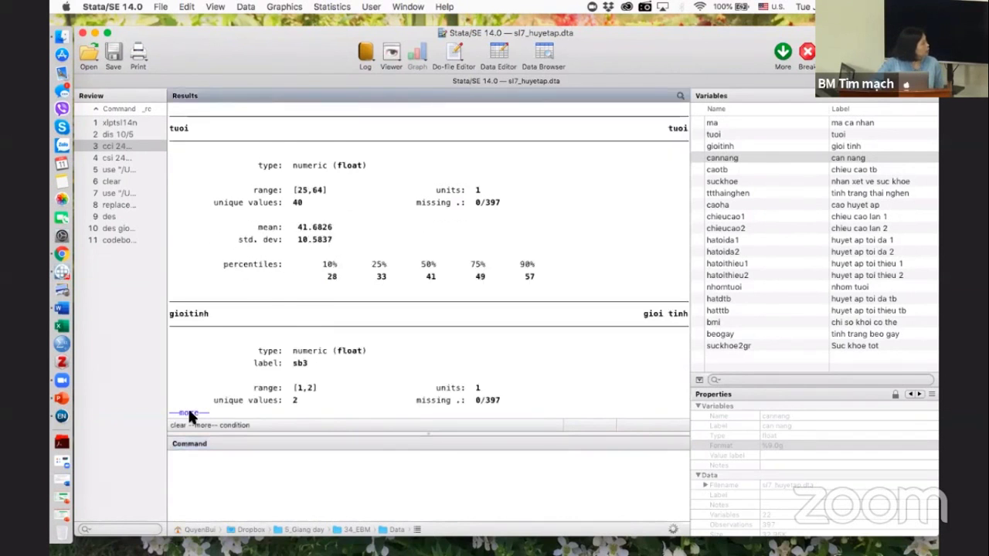
click(190, 415)
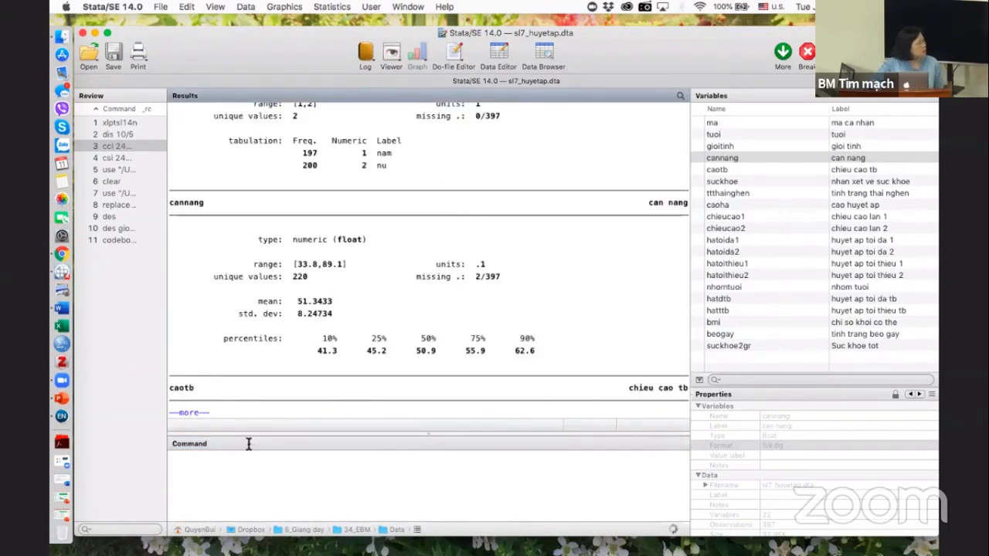
click(228, 479)
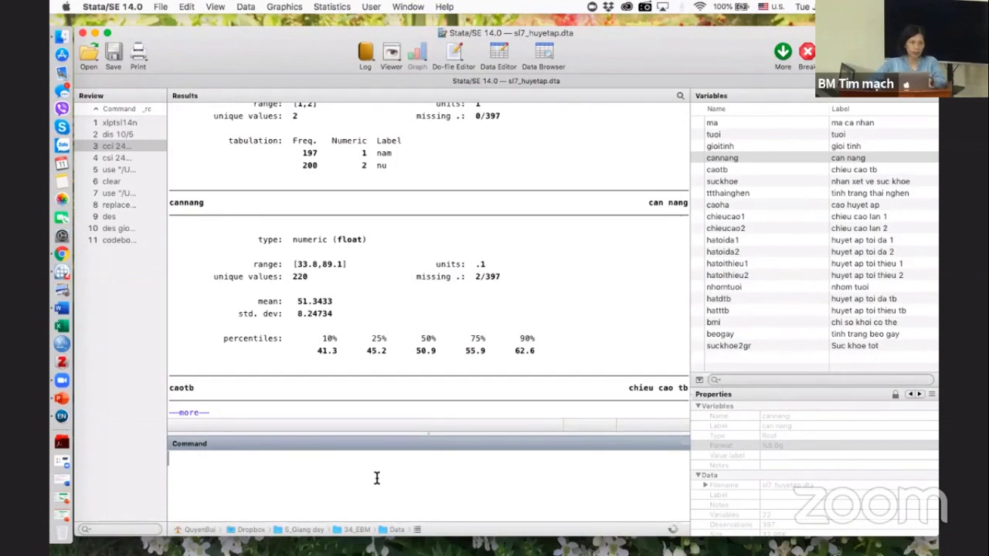
- Break off the paused codebook output and summarize cannang with the sum command
key(super+period)
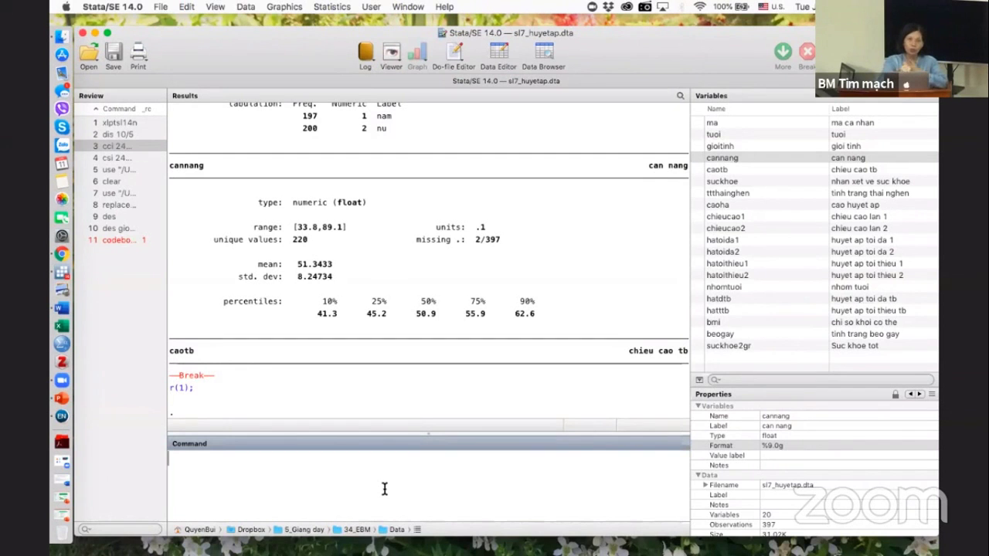
text(sum)
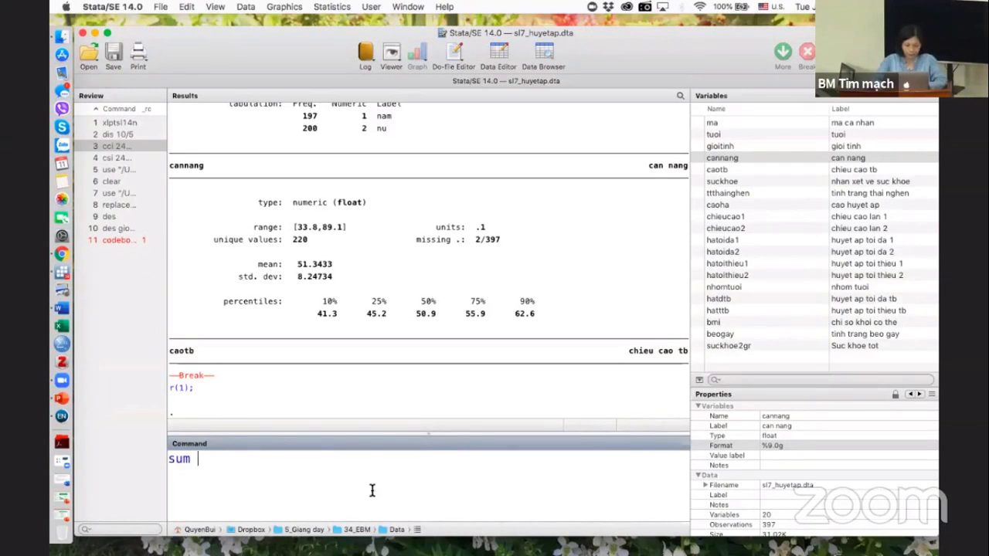
double_click(695, 157)
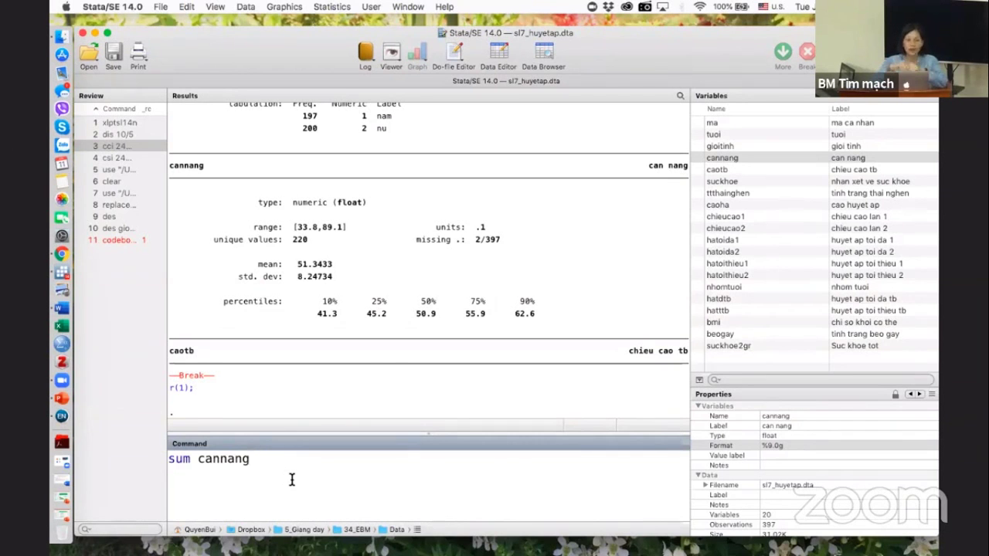
key(Return)
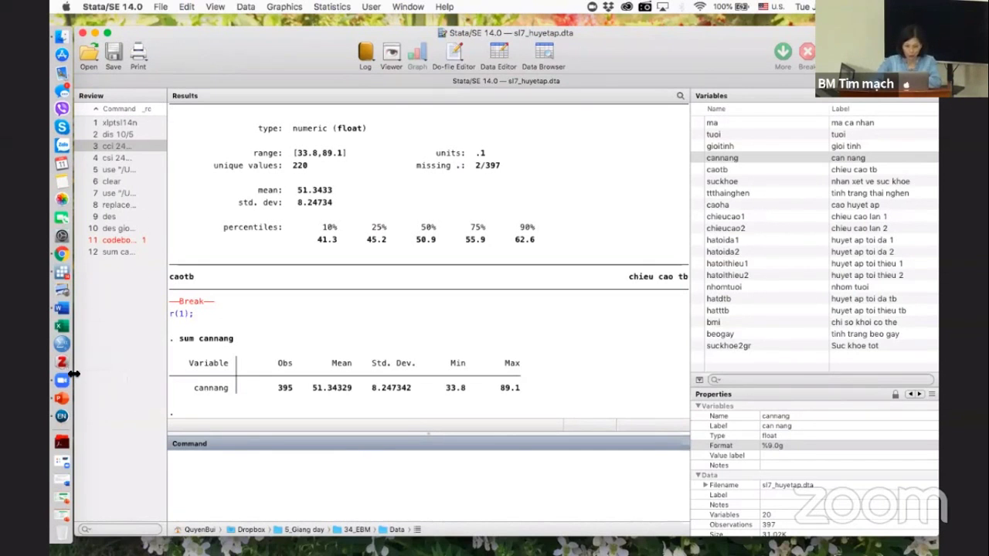
- Produce the short description of the whole dataset using the HVM 1.0 data-checking tools (KIỂM TRA BỘ SỐ LIỆU)
click(372, 8)
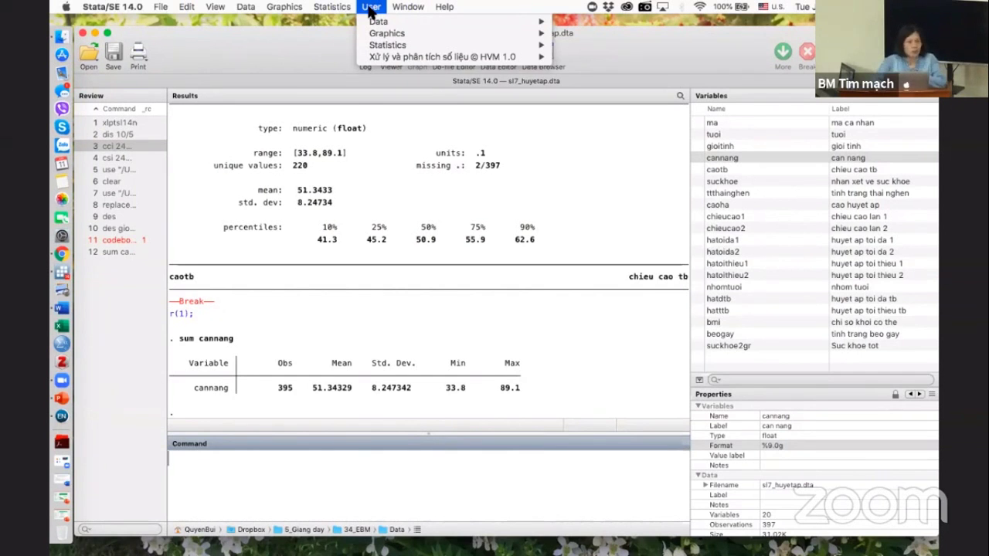
mouse_move(382, 56)
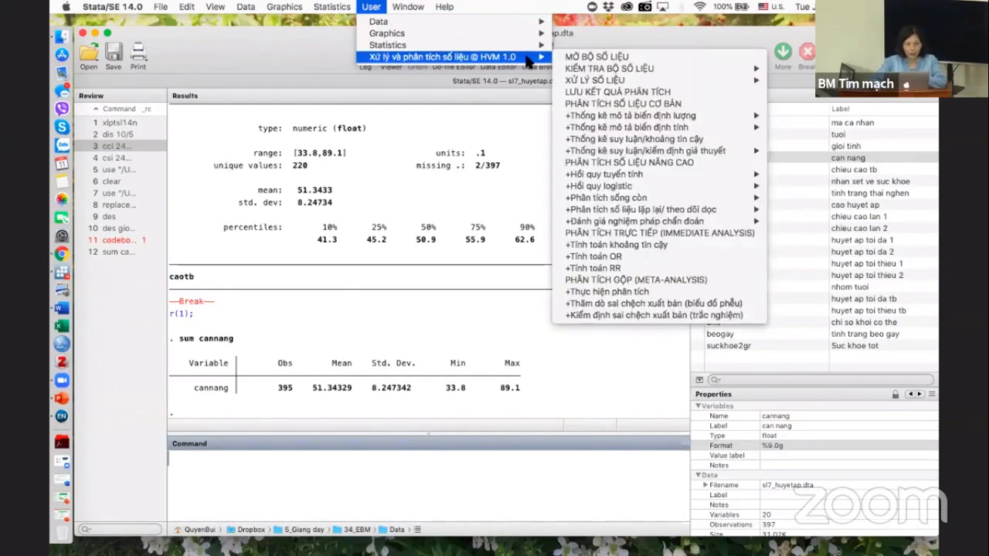
mouse_move(589, 69)
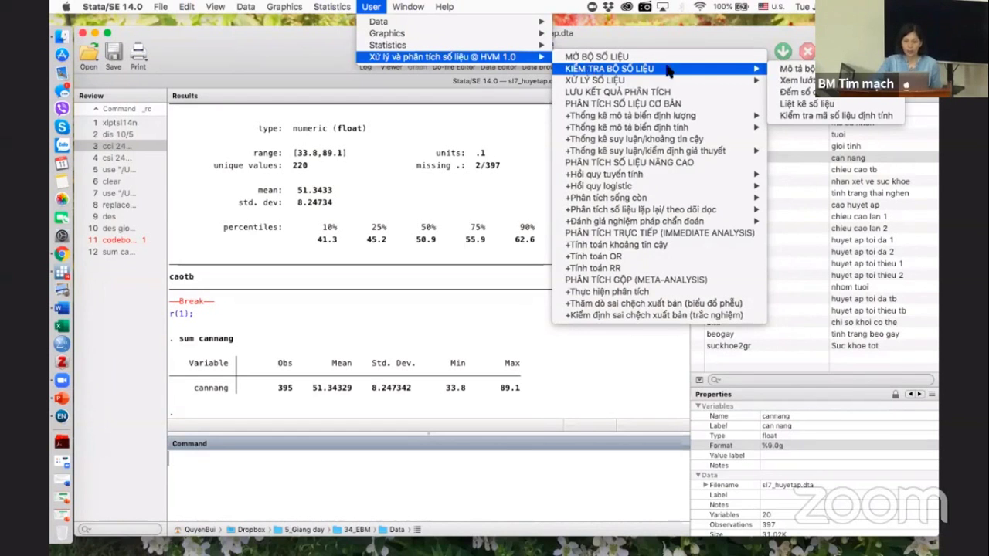
click(788, 69)
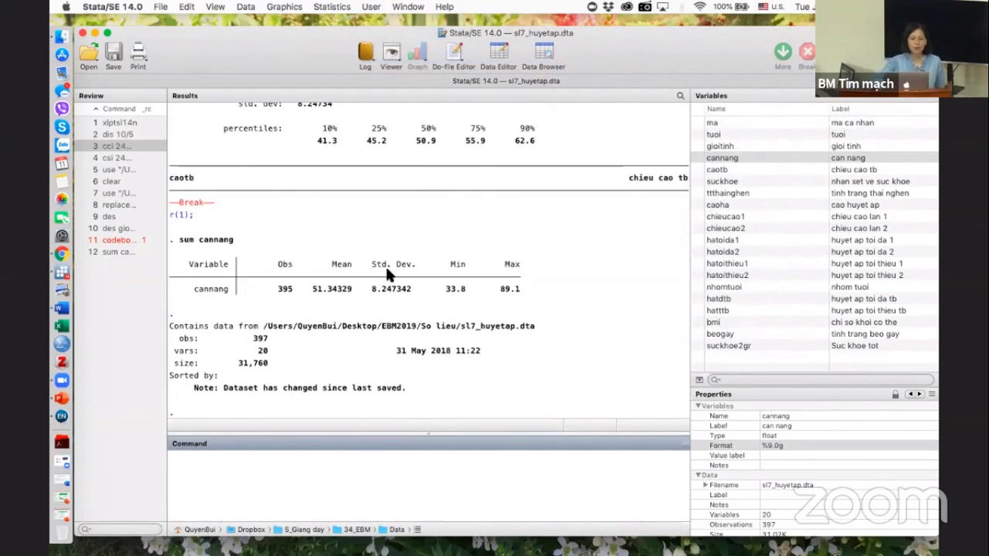
click(329, 481)
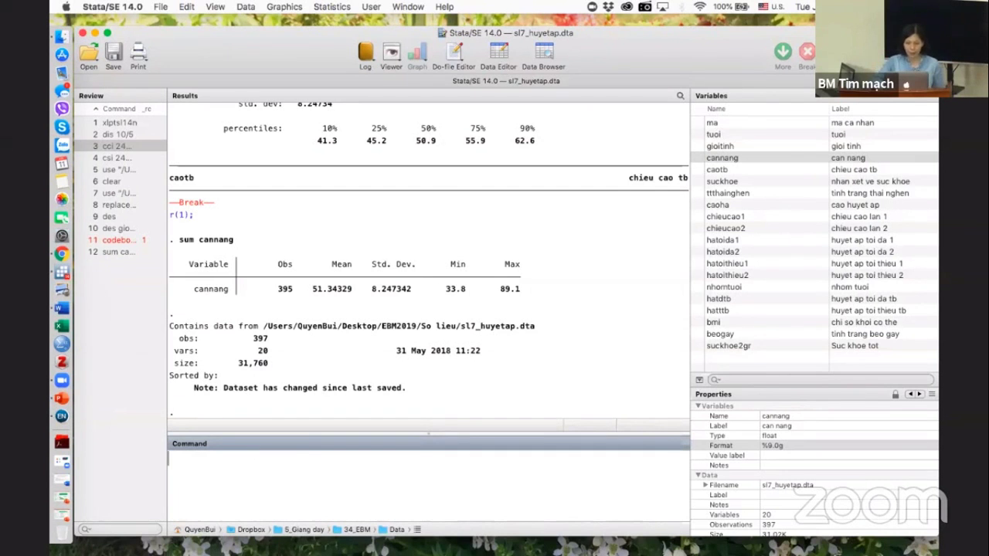
- Open the dataset in browse mode from the HVM data-checking tools, look through its rows and columns, and close the Data Editor
click(371, 7)
mouse_move(457, 57)
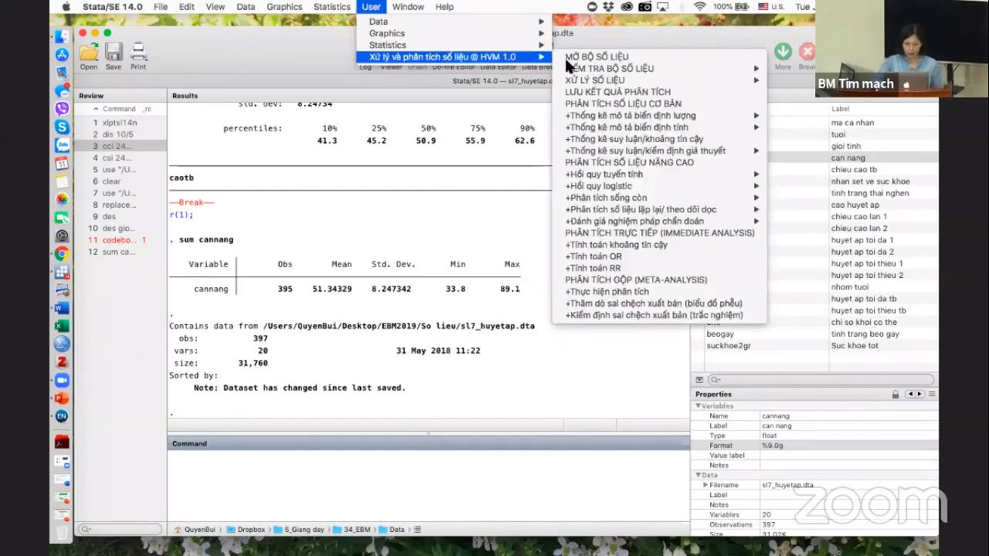
mouse_move(593, 71)
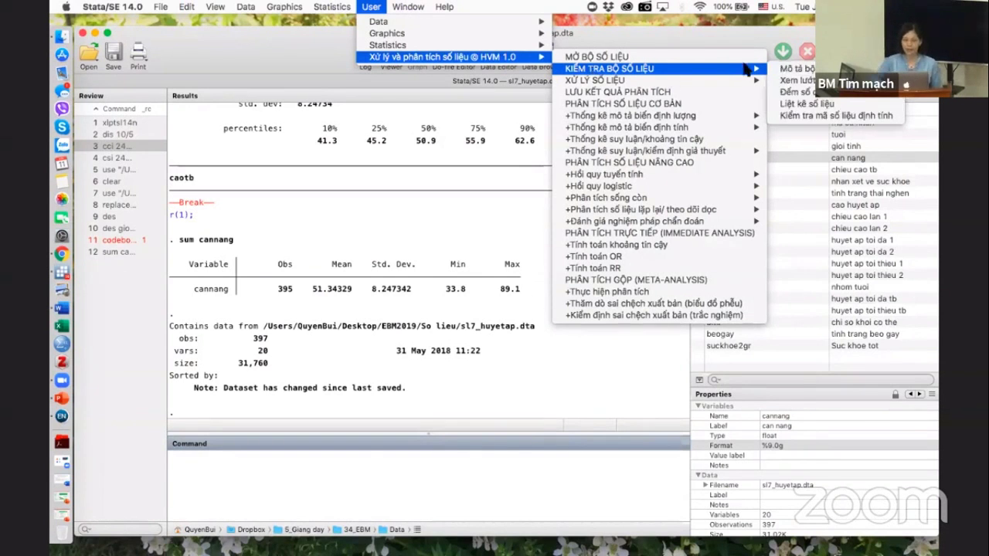
click(603, 142)
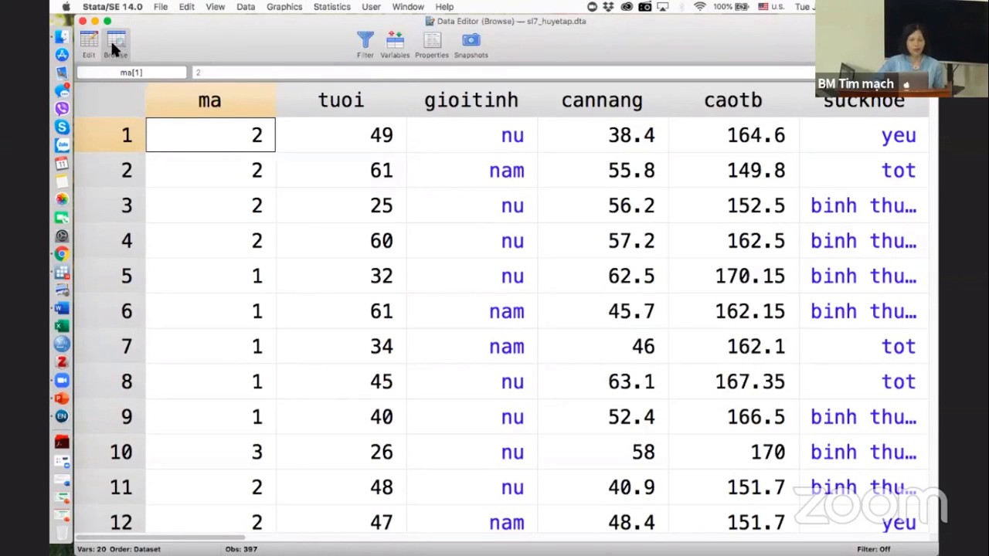
click(234, 170)
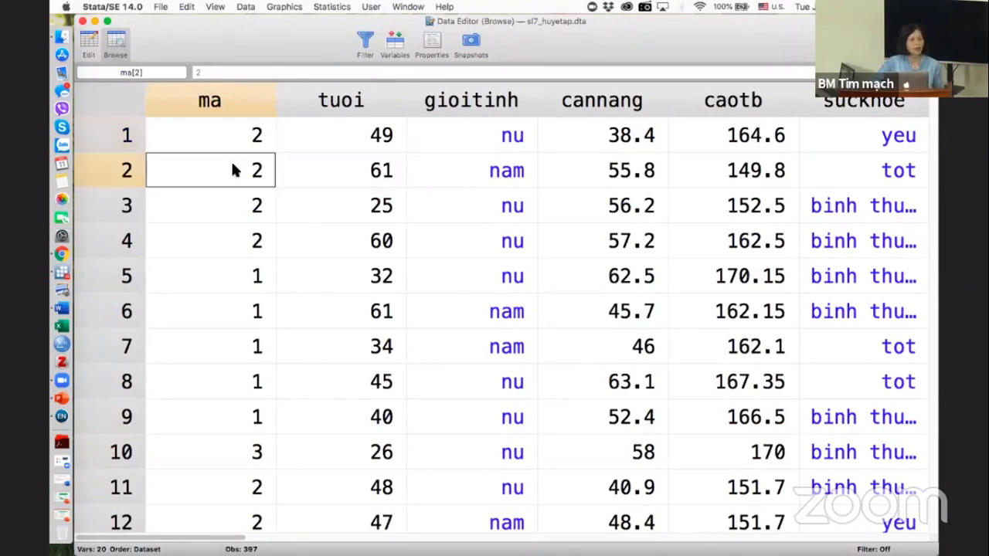
click(244, 209)
scroll(243, 216, right, 10)
scroll(243, 216, down, 3)
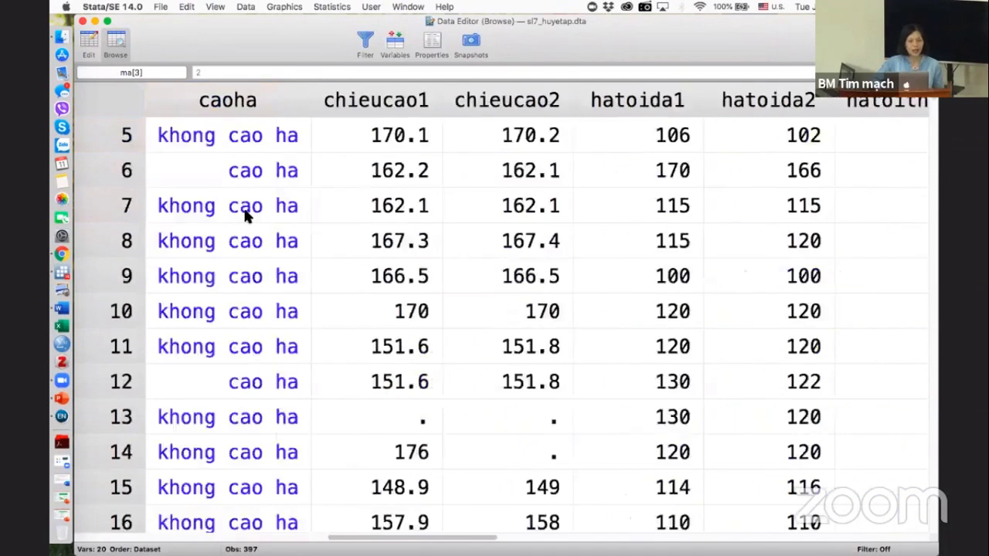
scroll(243, 217, left, 10)
scroll(243, 216, down, 9)
scroll(243, 216, up, 12)
click(315, 244)
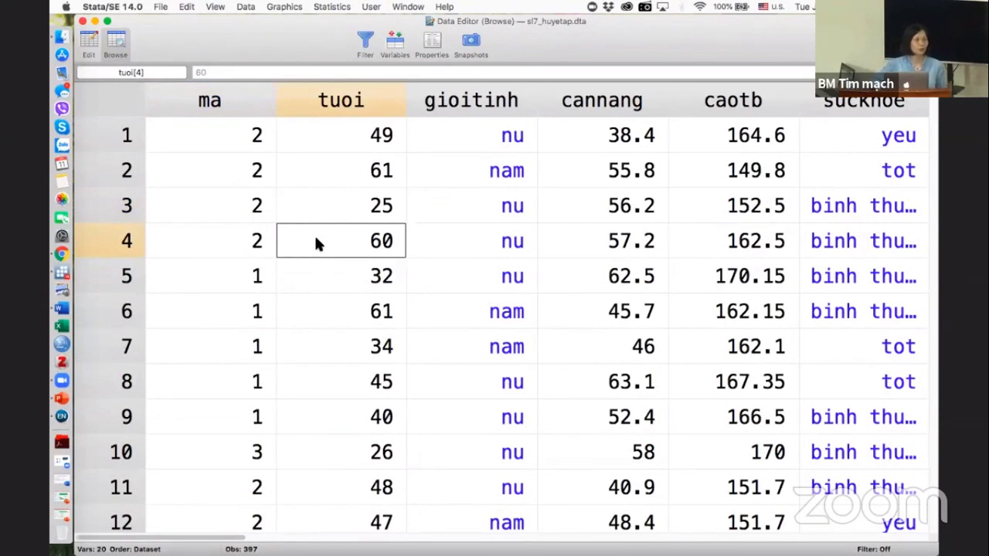
click(83, 21)
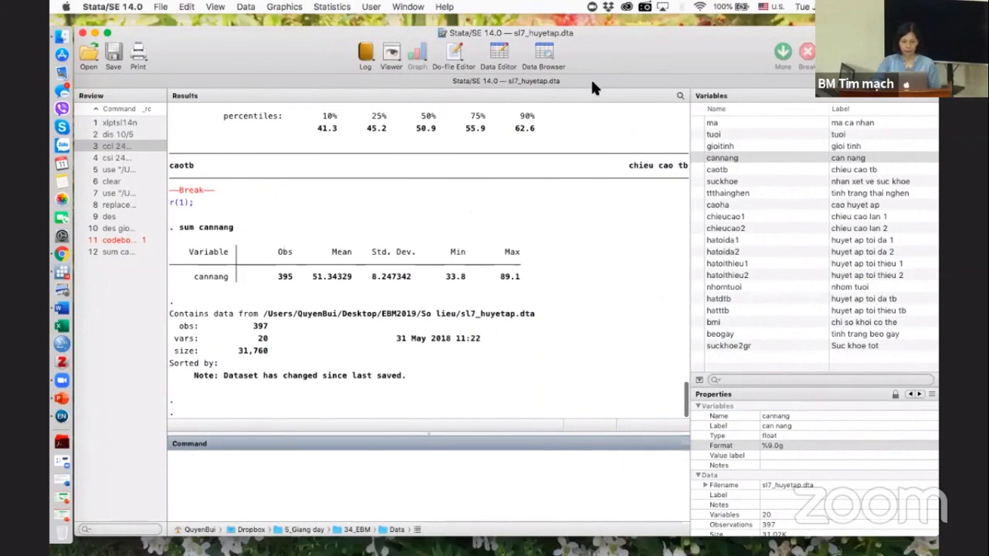
- Open the HVM data-checking dialog for counting observations that satisfy a specified condition
click(371, 7)
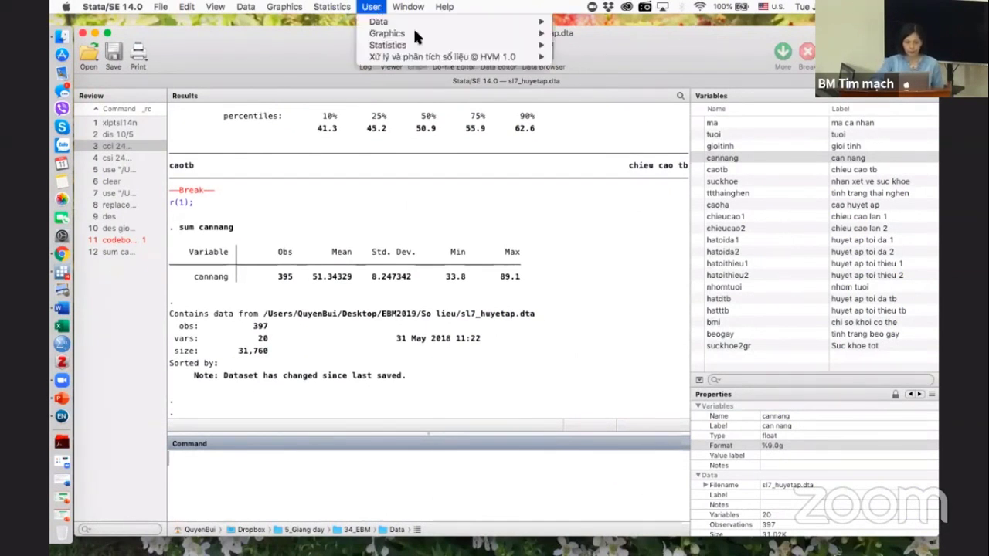
mouse_move(447, 57)
mouse_move(574, 74)
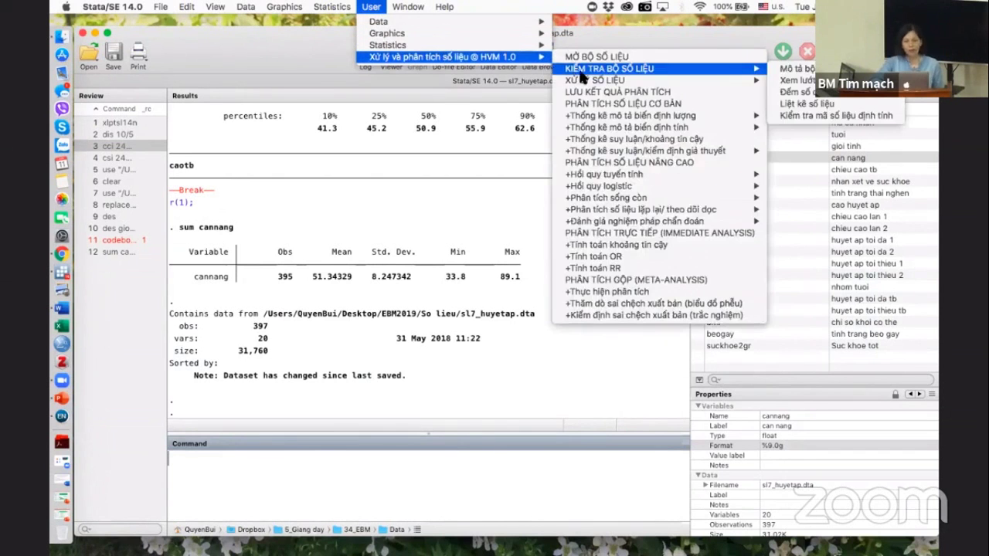
click(799, 92)
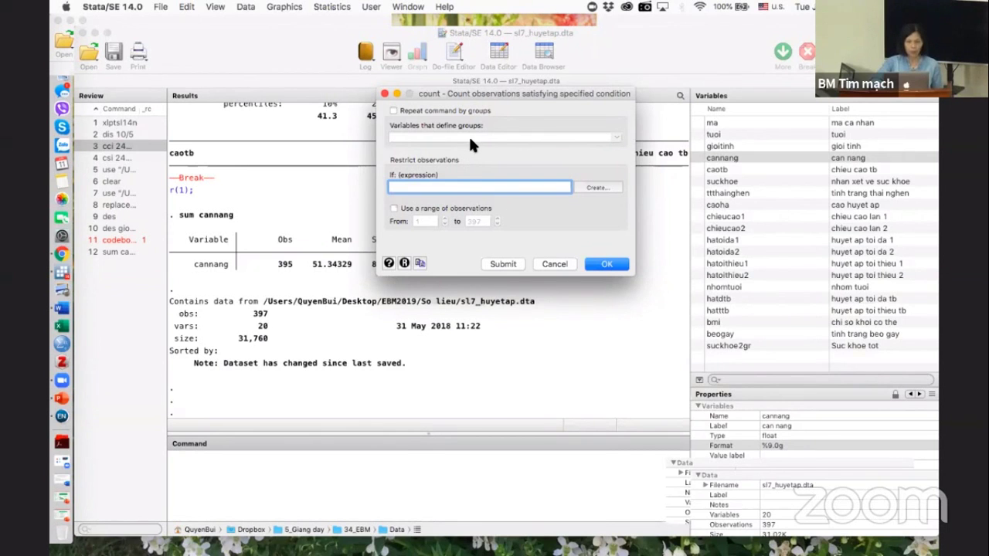
- Try to submit the count repeated by groups without a grouping variable, and switch grouping back off
click(393, 110)
click(436, 137)
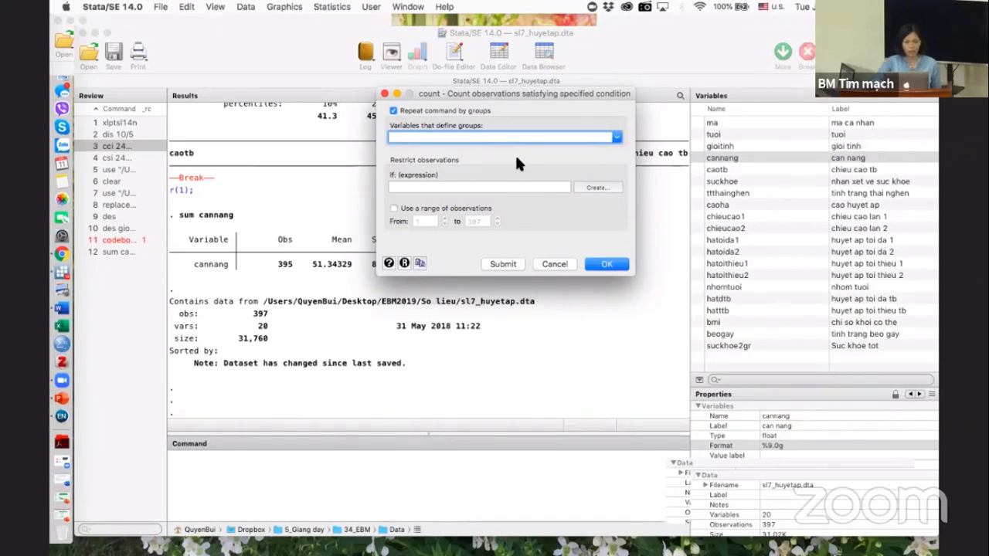
click(499, 263)
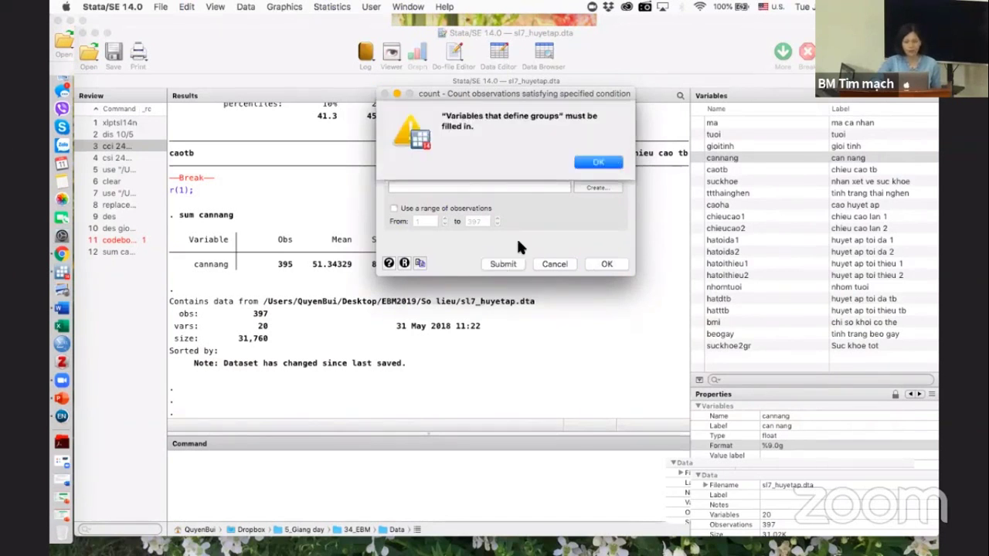
click(598, 161)
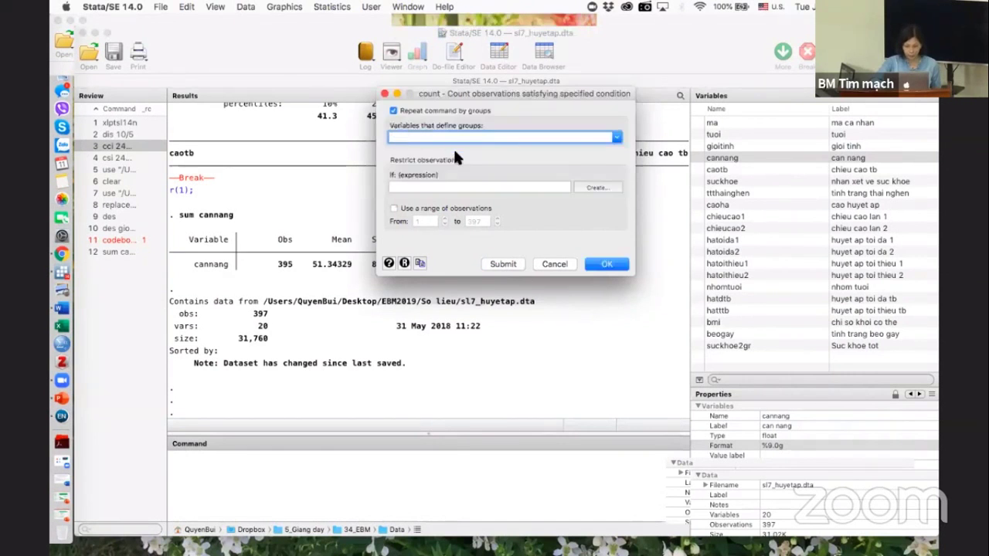
click(393, 111)
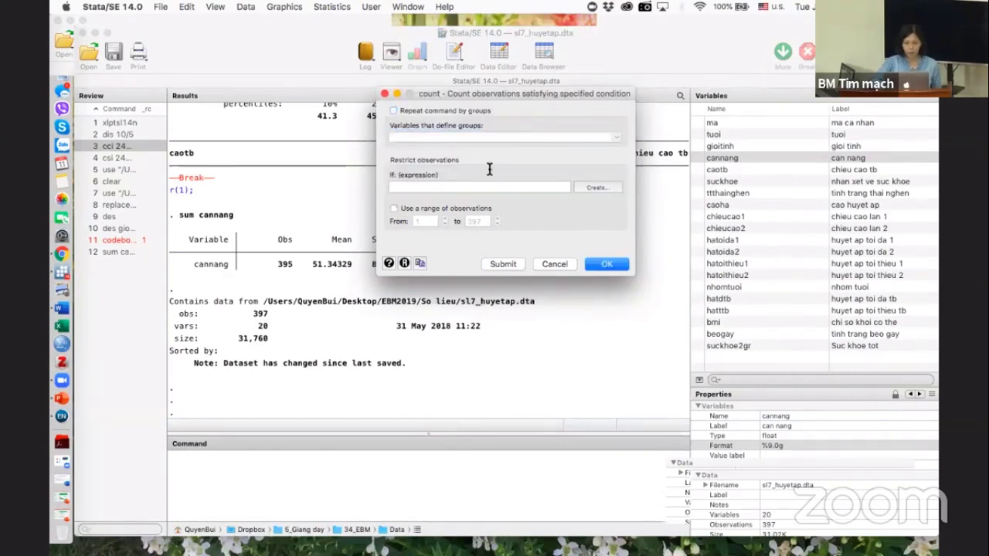
- Count all observations in the dataset with no grouping or condition, and close the count dialog
click(503, 264)
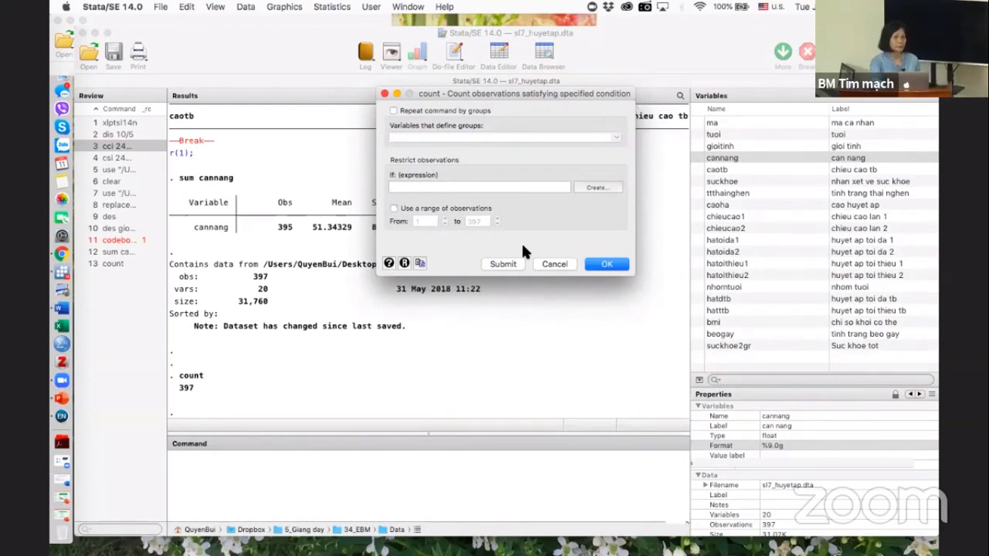
click(423, 110)
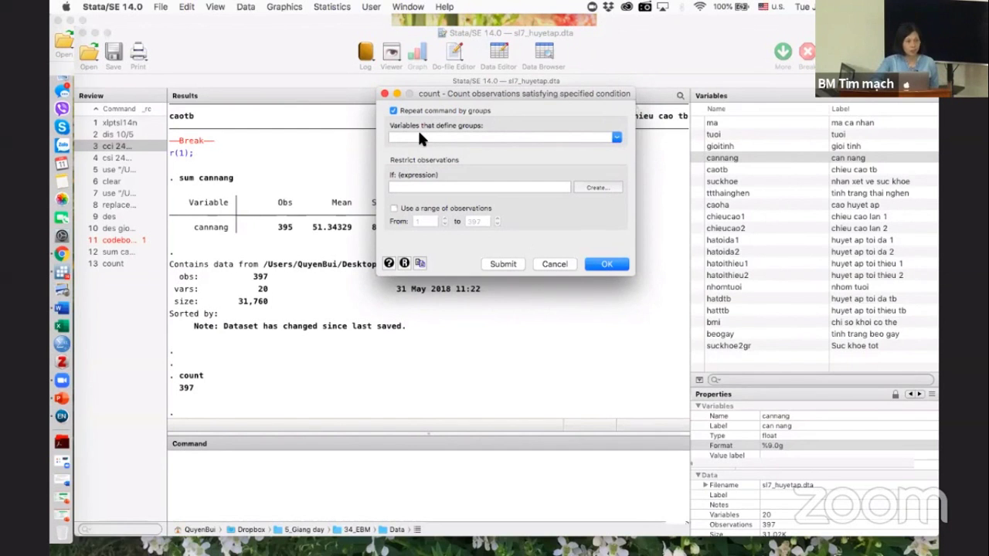
click(394, 111)
click(394, 112)
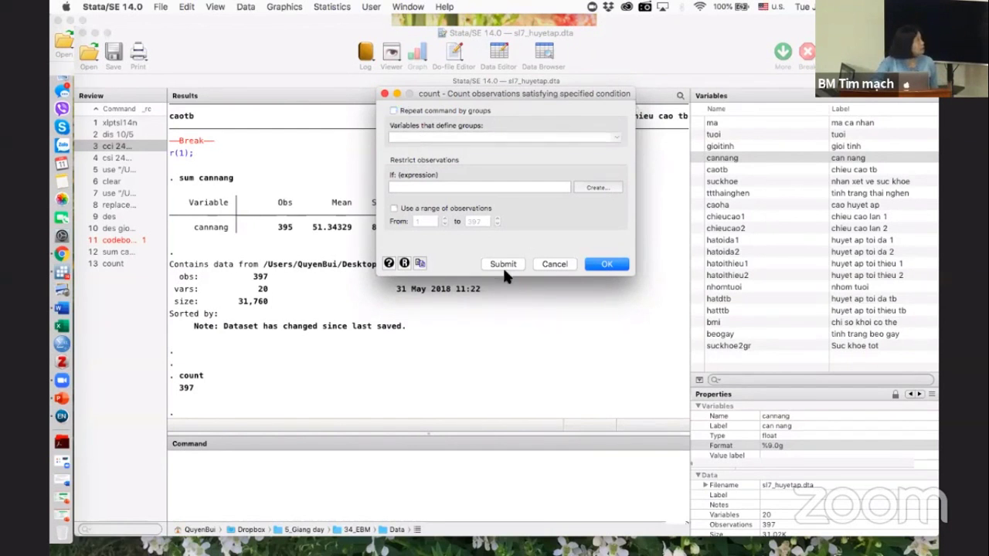
click(553, 264)
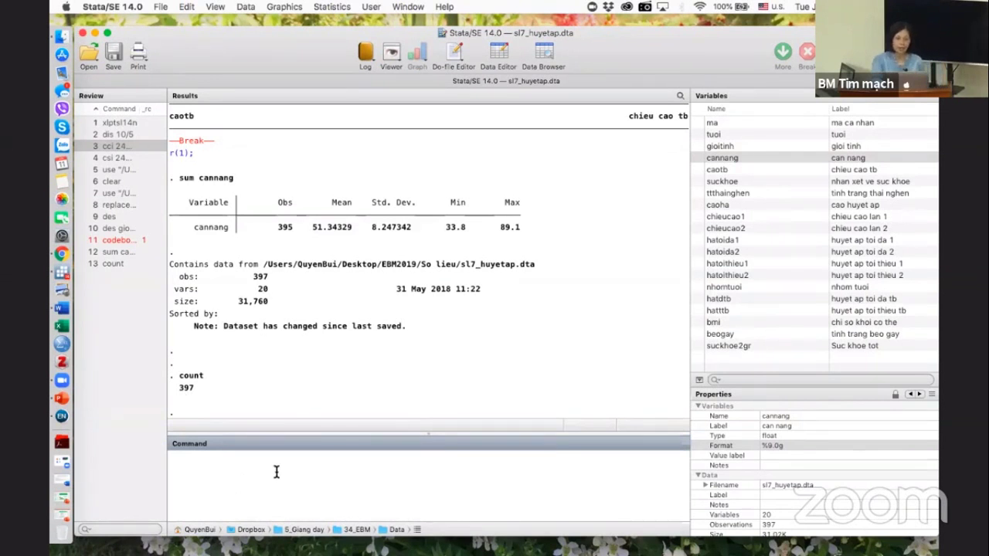
- Open the HVM count dialog for observations satisfying a condition and repeat the command by groups of gioitinh
click(369, 7)
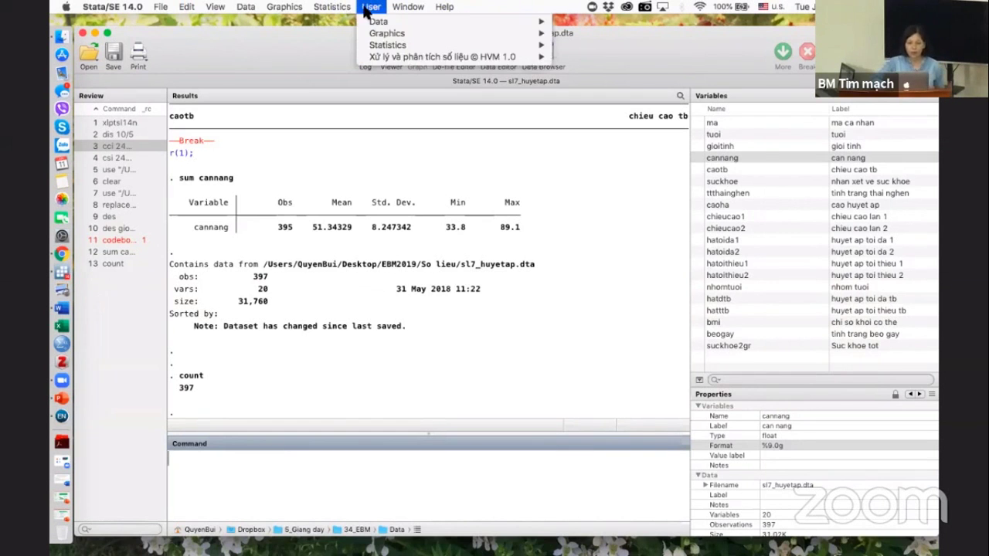
mouse_move(393, 47)
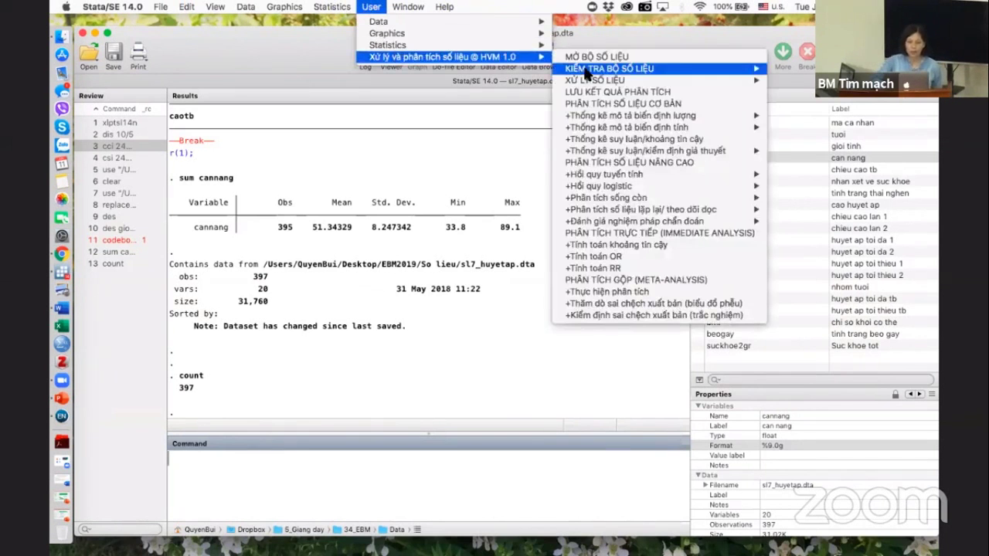
mouse_move(606, 69)
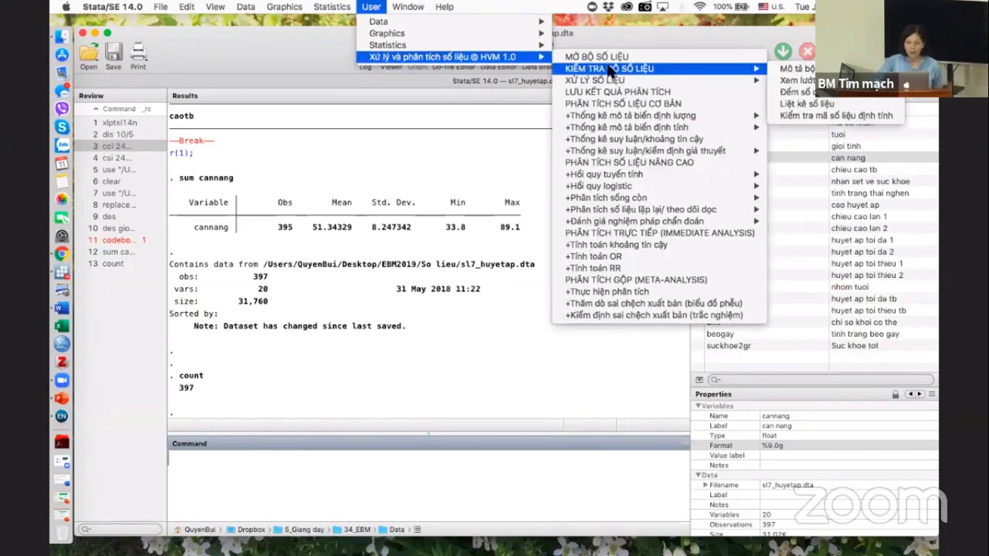
click(798, 94)
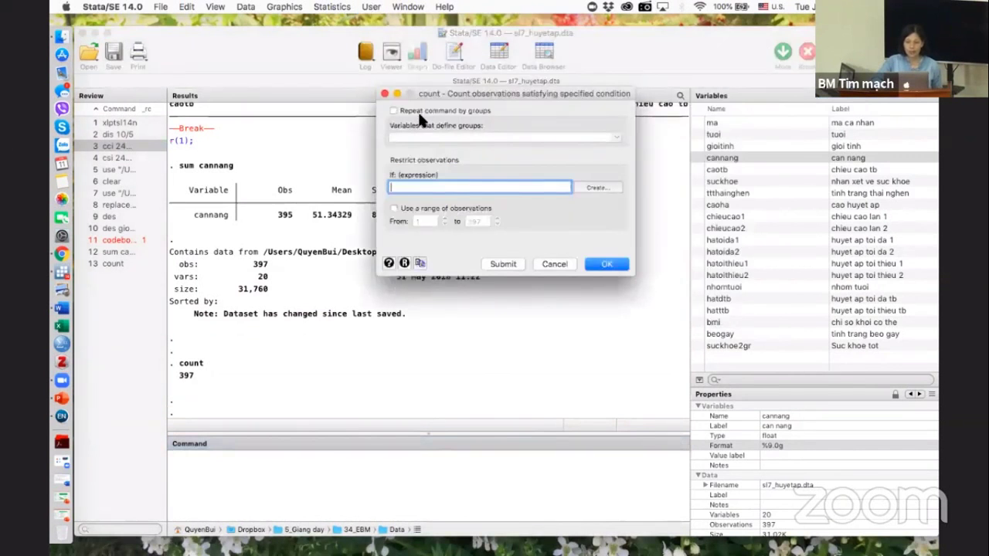
click(421, 113)
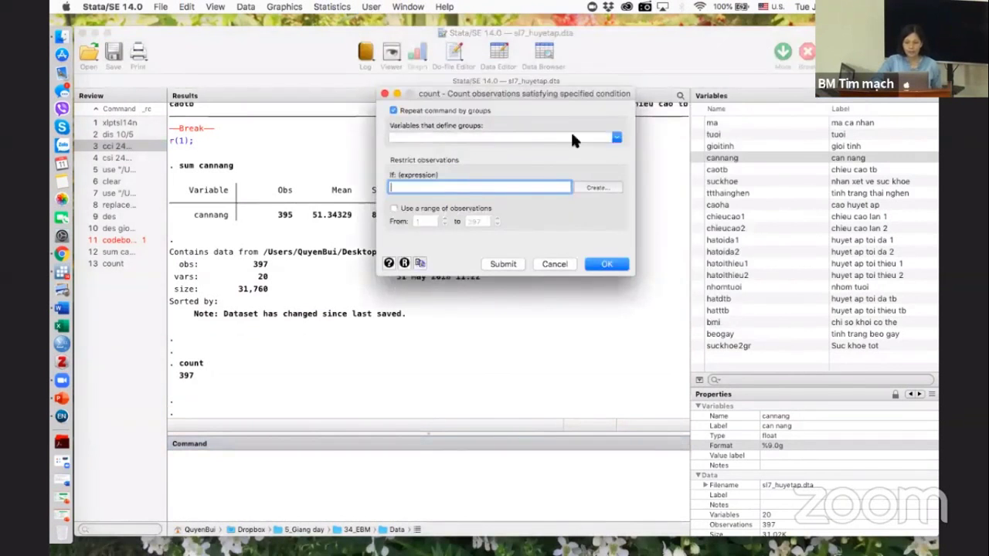
click(616, 137)
click(405, 171)
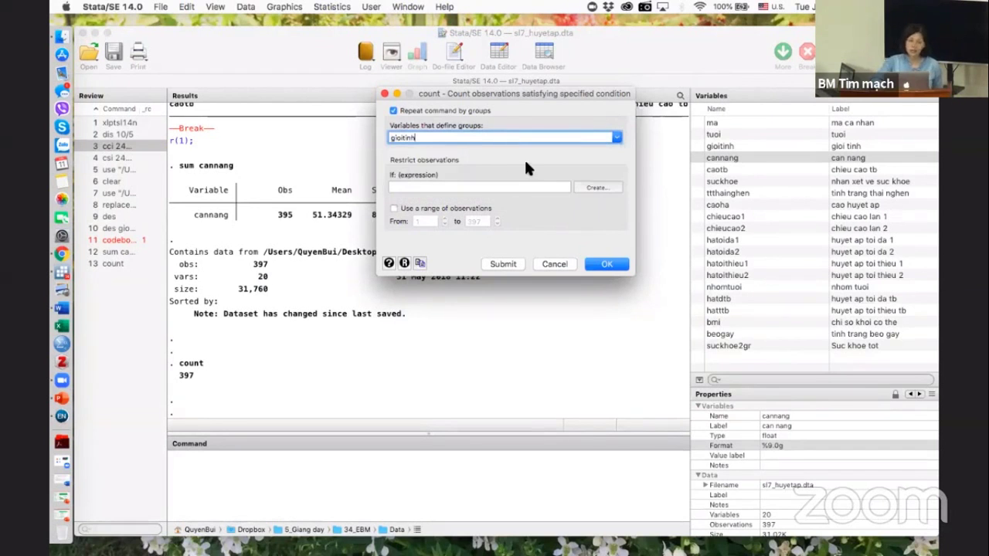
- Add ttthainghen as a second grouping variable, run the count, and display the rest of the grouped output
click(615, 136)
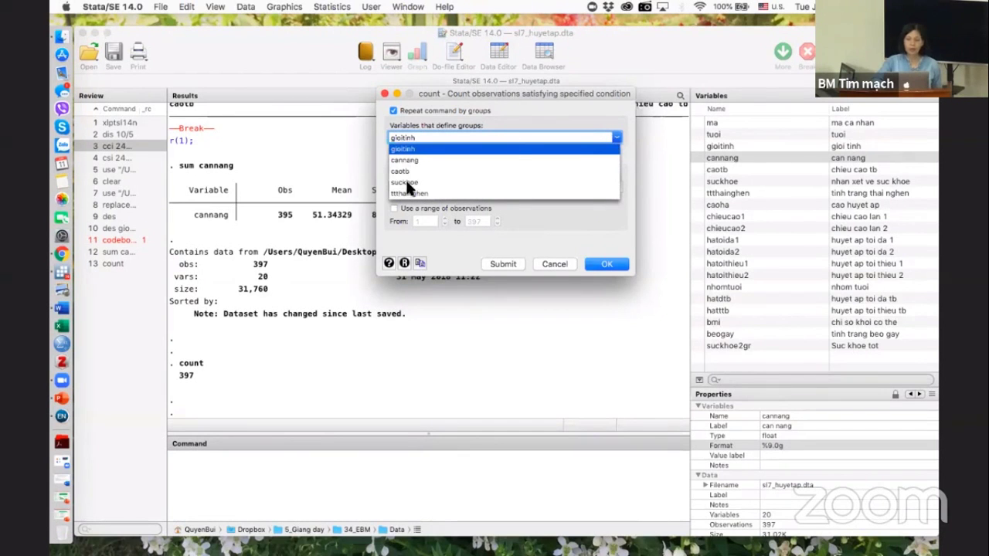
scroll(413, 188, down, 2)
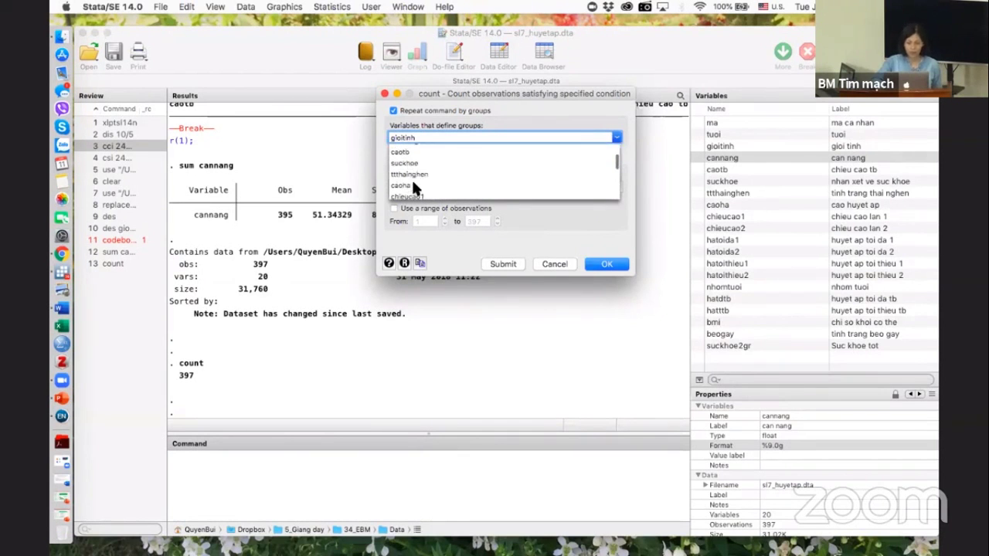
scroll(411, 179, up, 1)
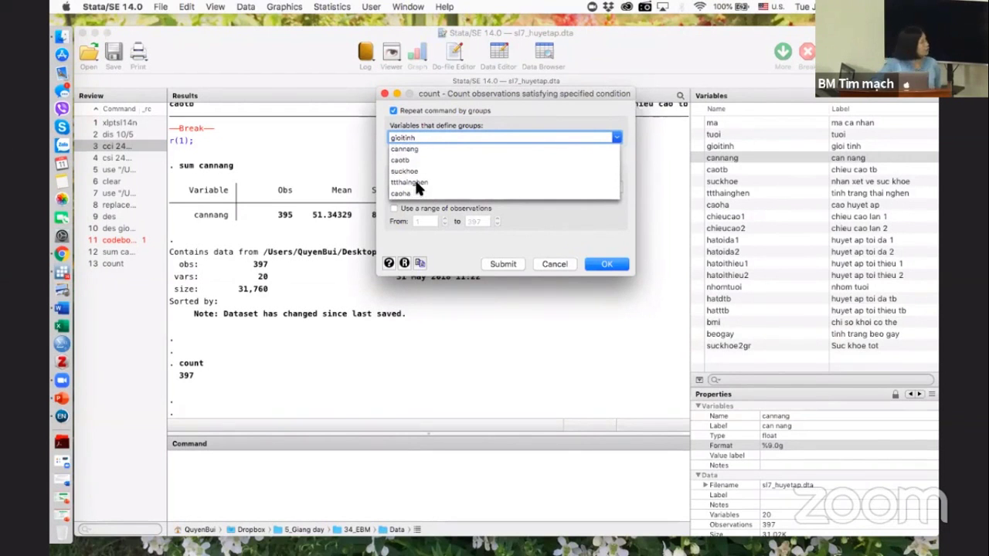
click(415, 183)
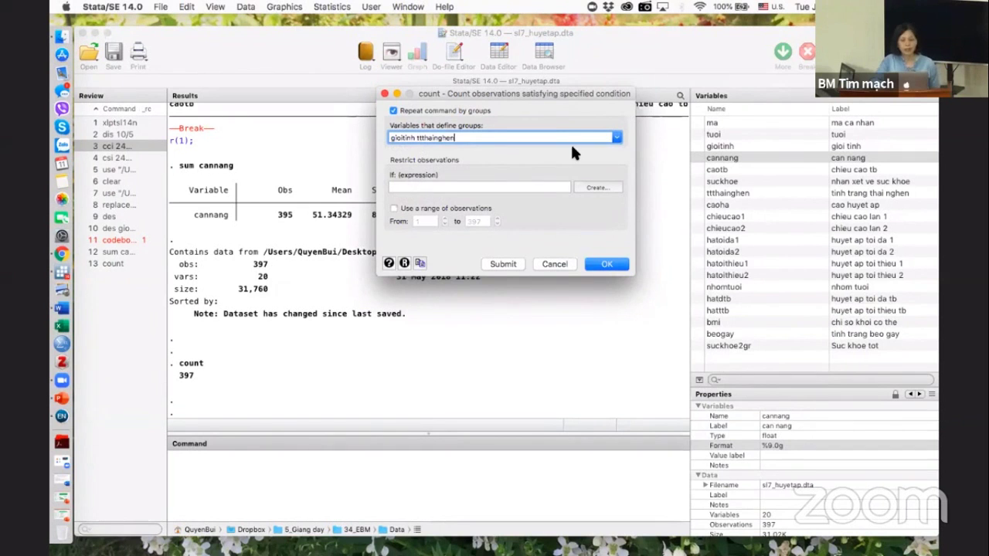
click(606, 264)
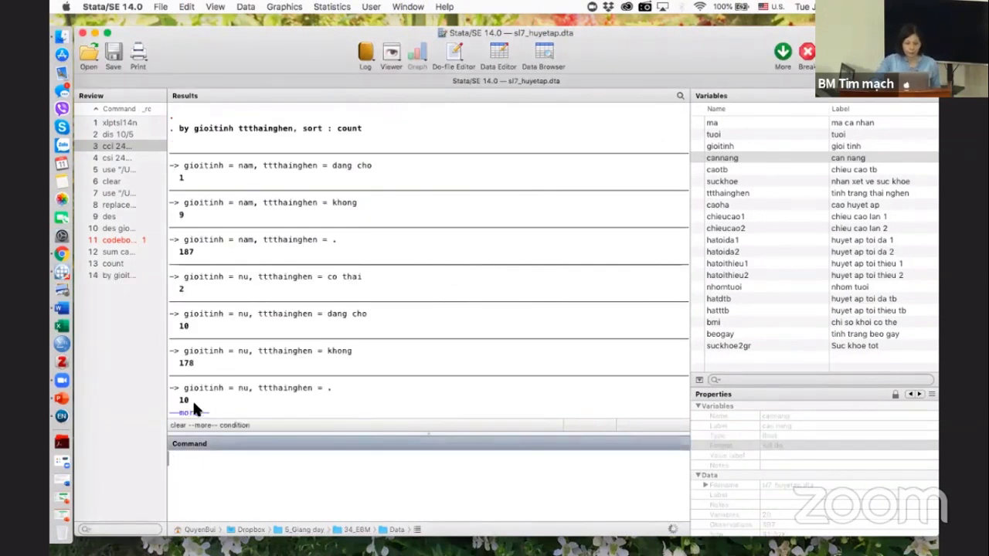
click(187, 409)
scroll(283, 255, up, 2)
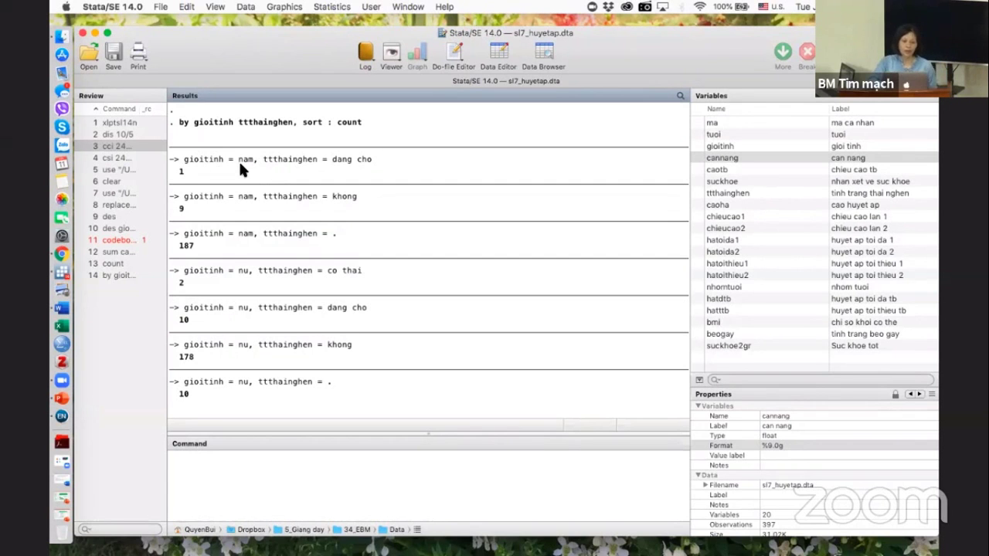
scroll(238, 159, down, 1)
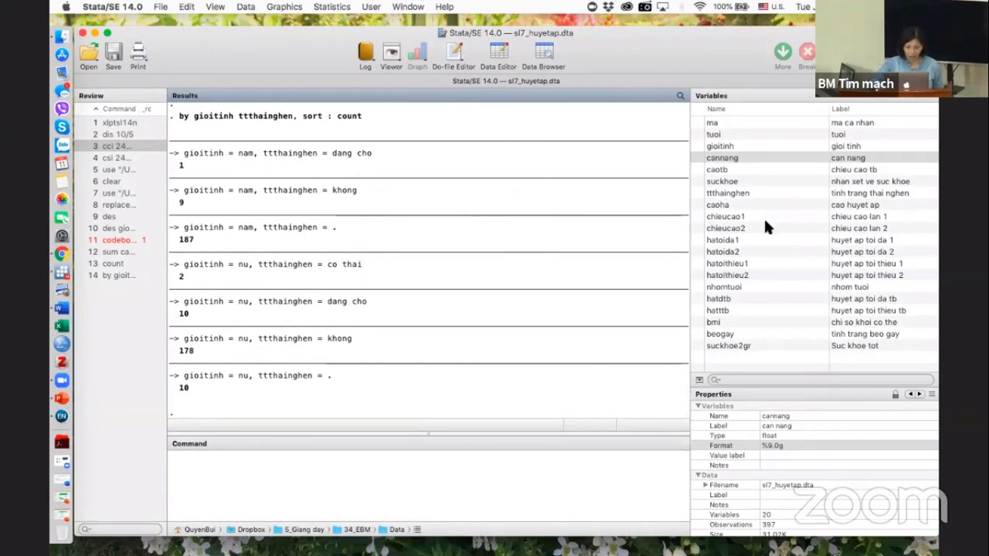
- Run the codebook command on the variable ttthainghen
click(744, 193)
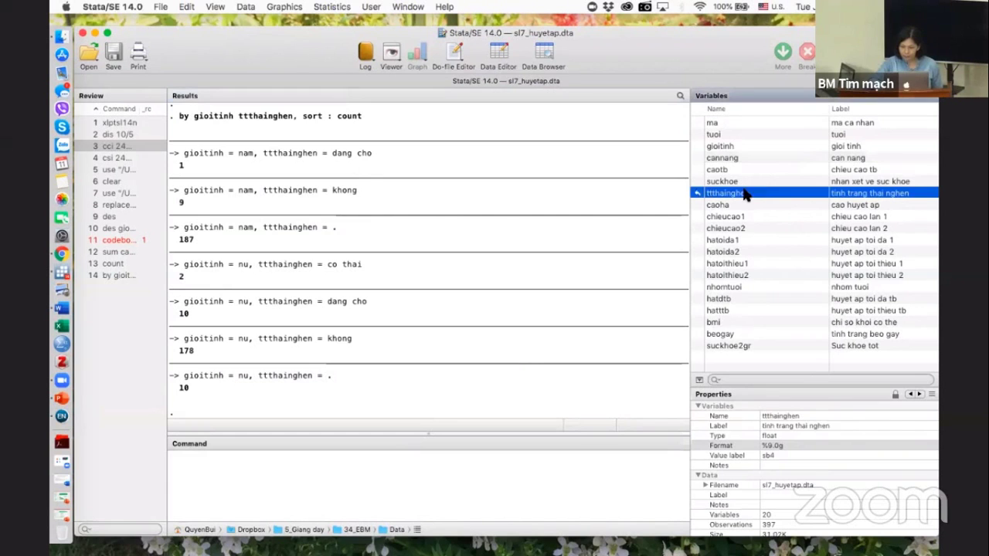
click(513, 483)
text(code)
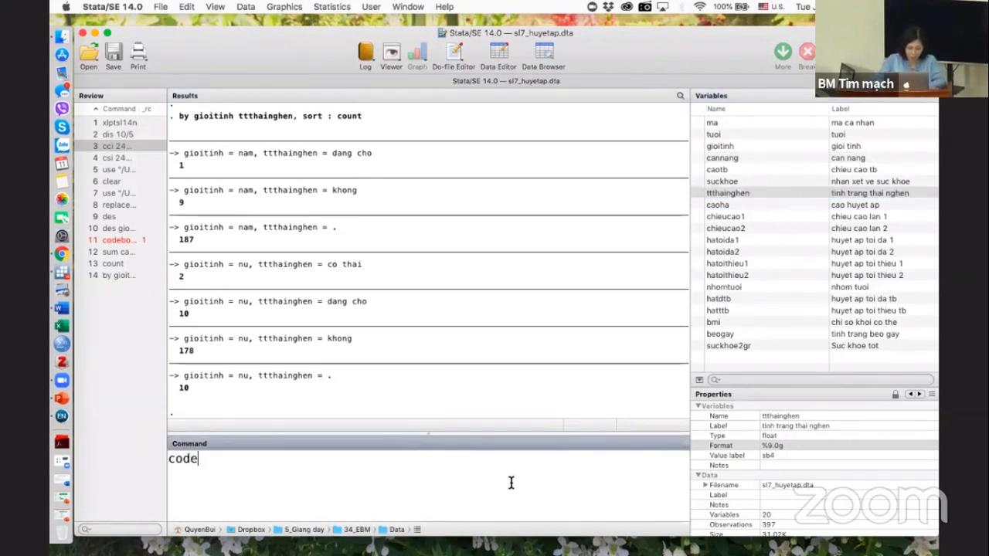
text(book)
click(694, 194)
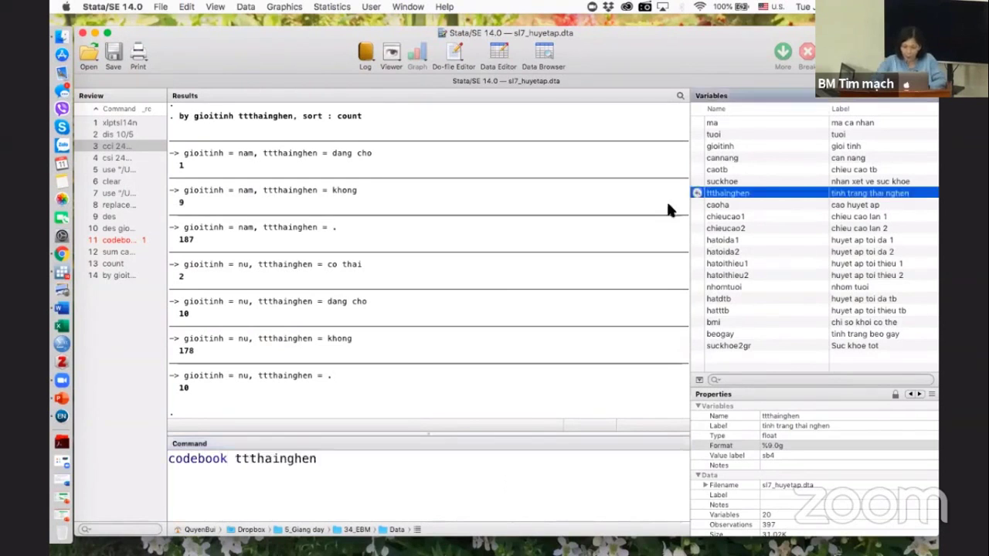
key(Return)
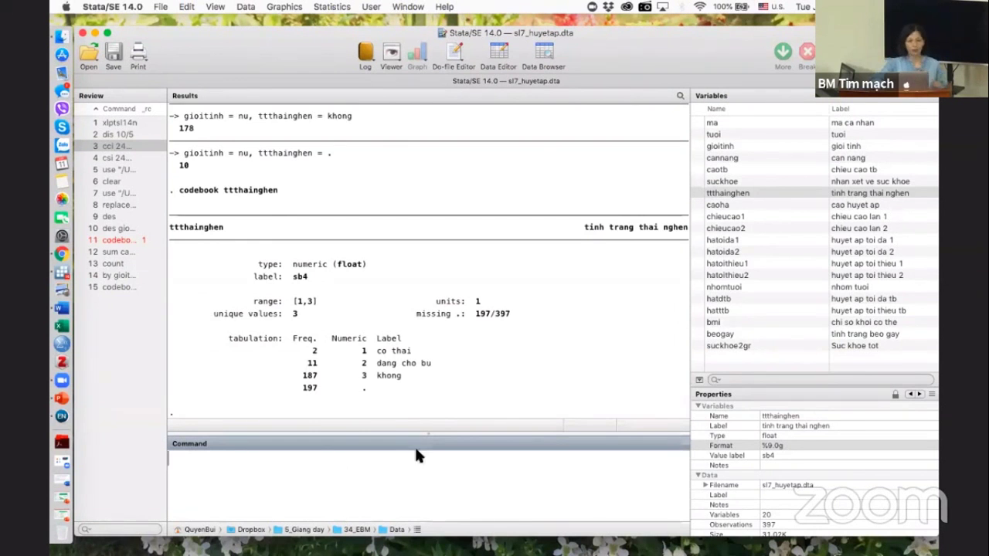
- Examine the counts by gioitinh and ttthainghen in the results and compare them with the ttthainghen codebook
scroll(452, 303, up, 6)
scroll(452, 303, up, 2)
scroll(451, 303, down, 2)
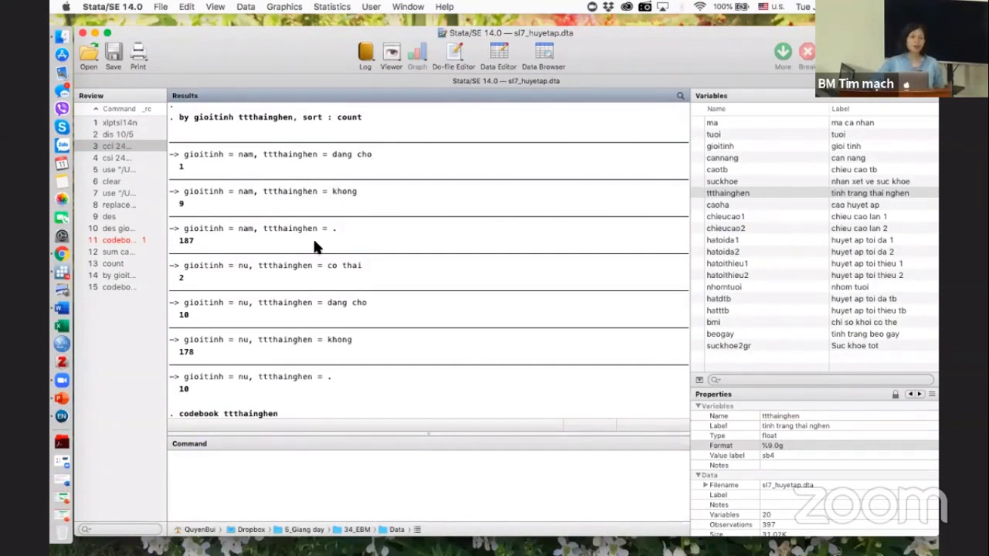
scroll(314, 241, up, 1)
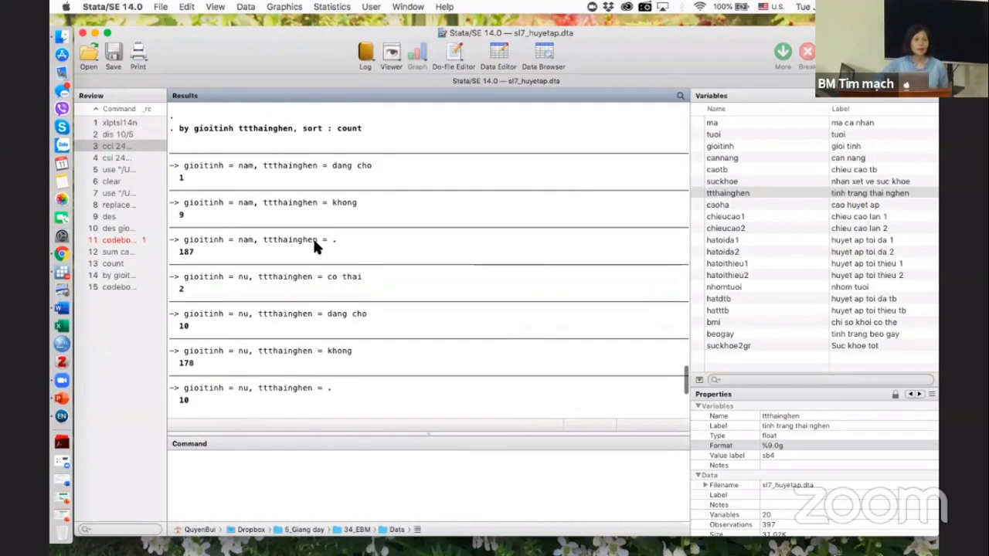
scroll(313, 241, down, 1)
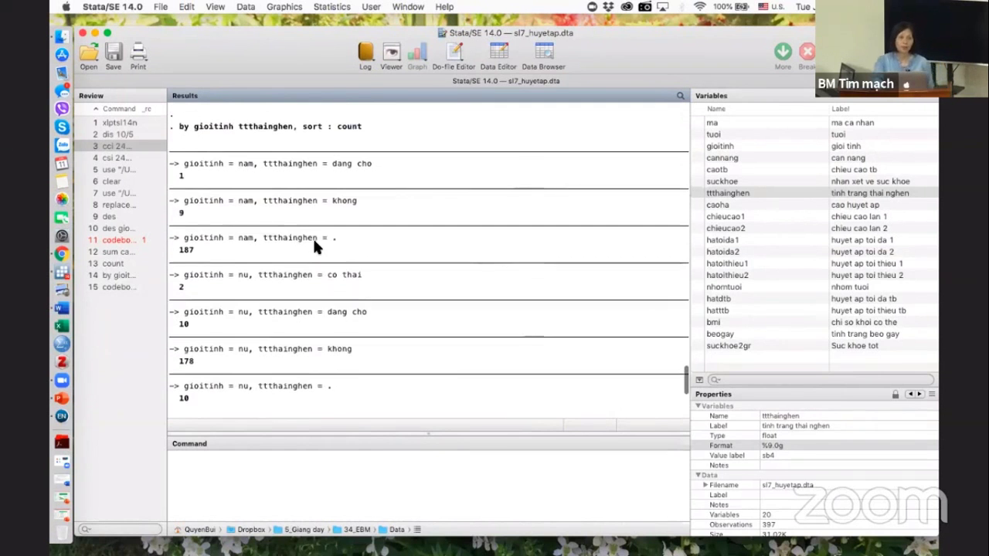
scroll(314, 241, up, 1)
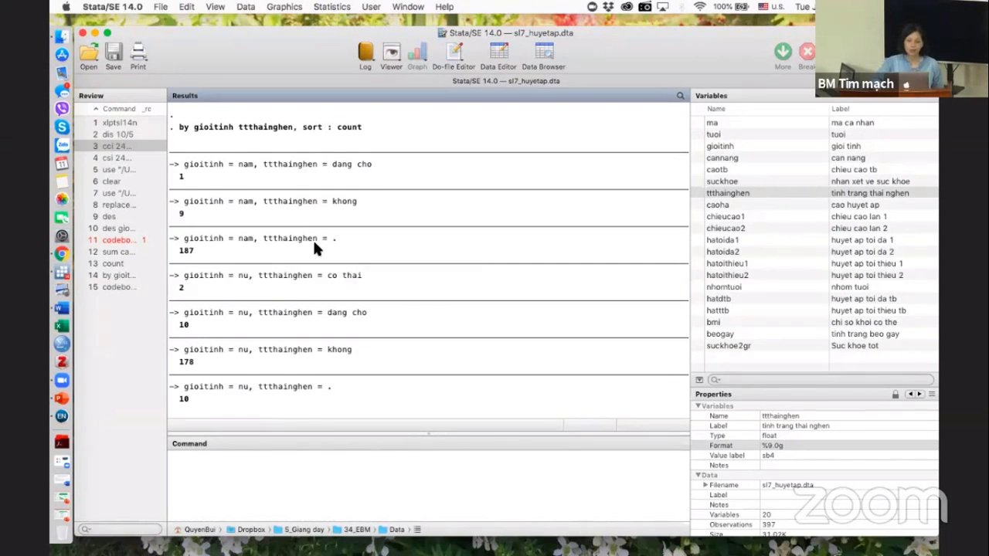
scroll(312, 237, up, 2)
scroll(312, 238, down, 3)
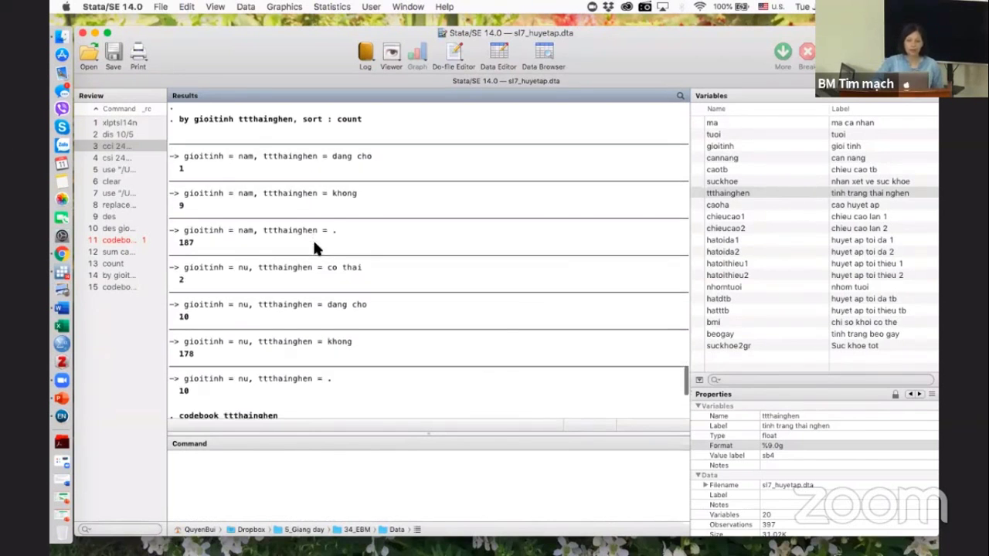
click(282, 462)
scroll(474, 268, down, 3)
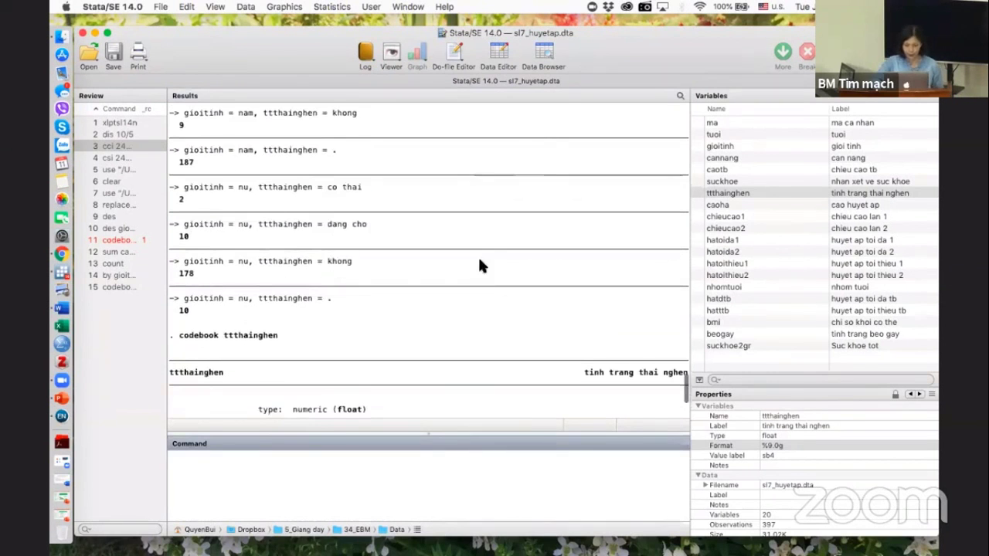
- List the values of all variables with default column widths, using the HVM data-checking tool for listing data
click(371, 6)
mouse_move(429, 58)
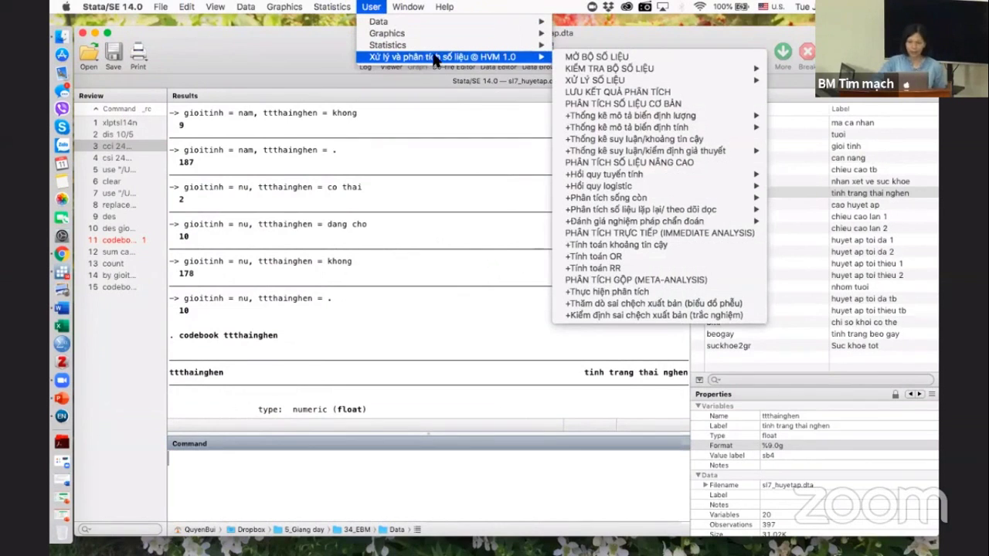
mouse_move(582, 69)
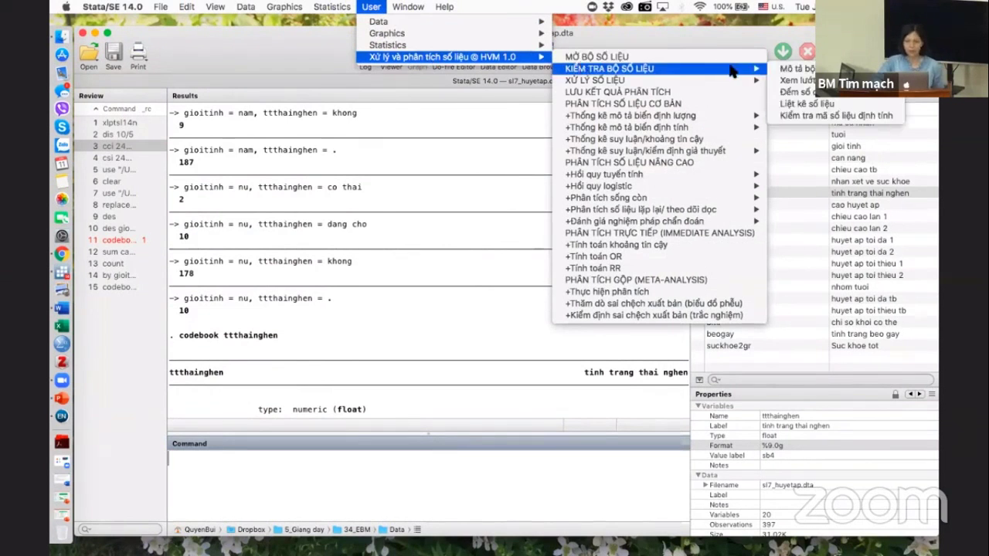
click(789, 105)
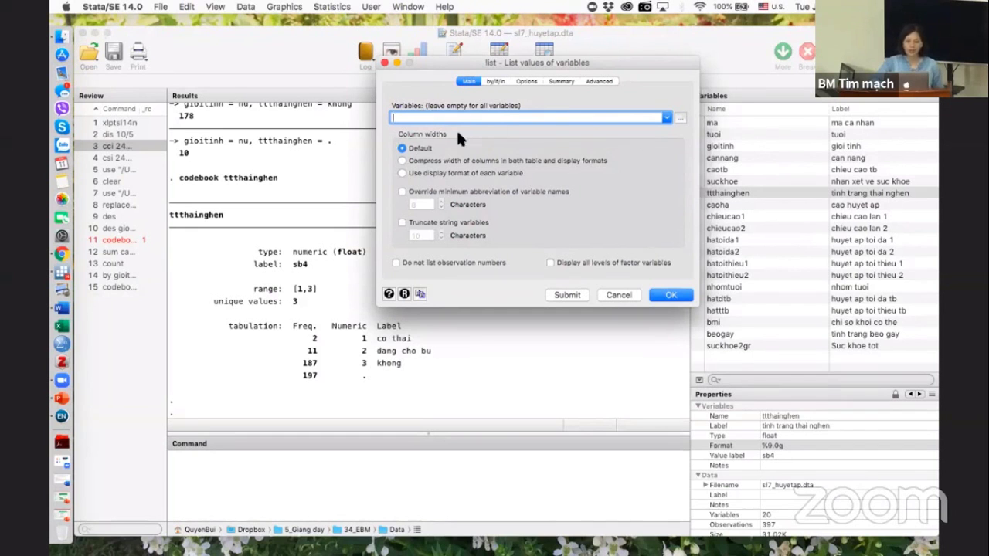
click(665, 117)
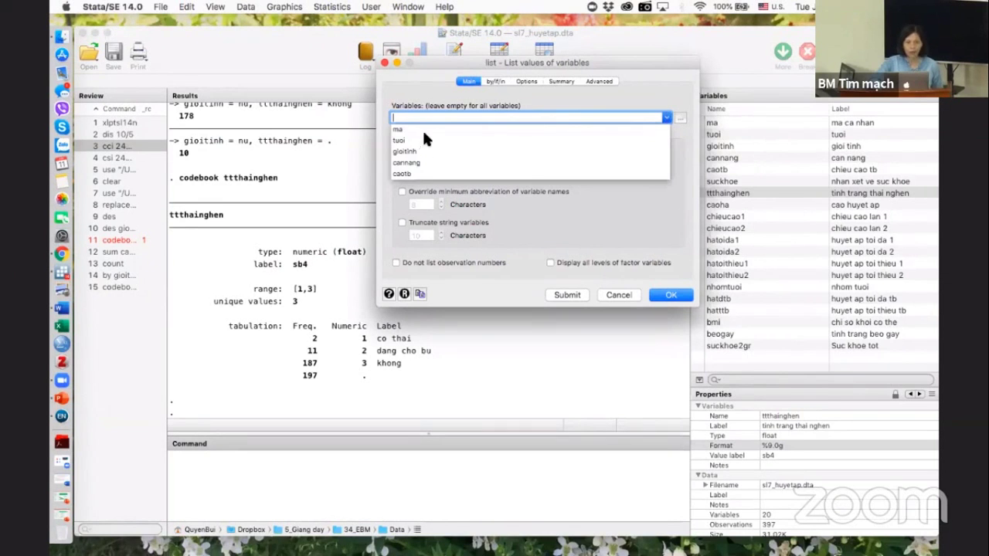
click(403, 81)
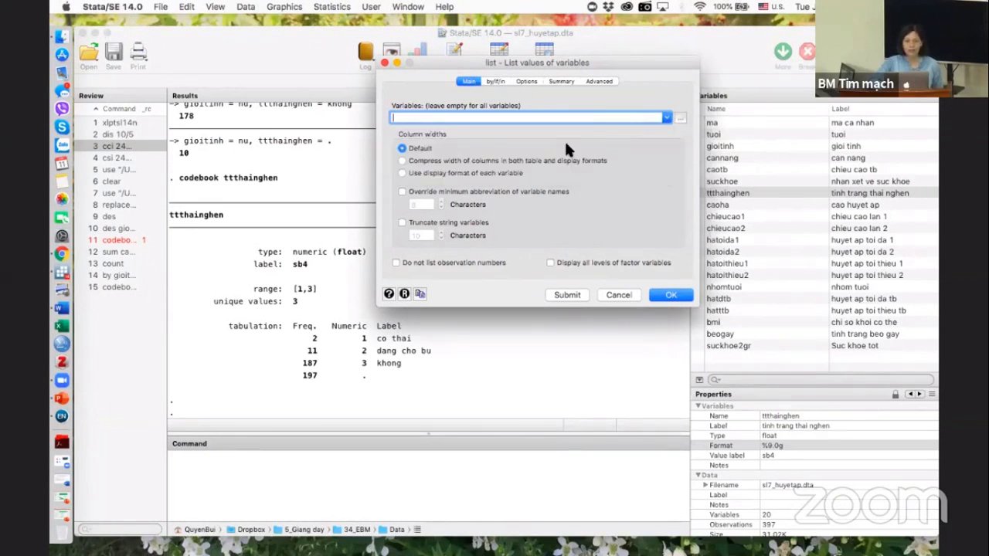
click(660, 296)
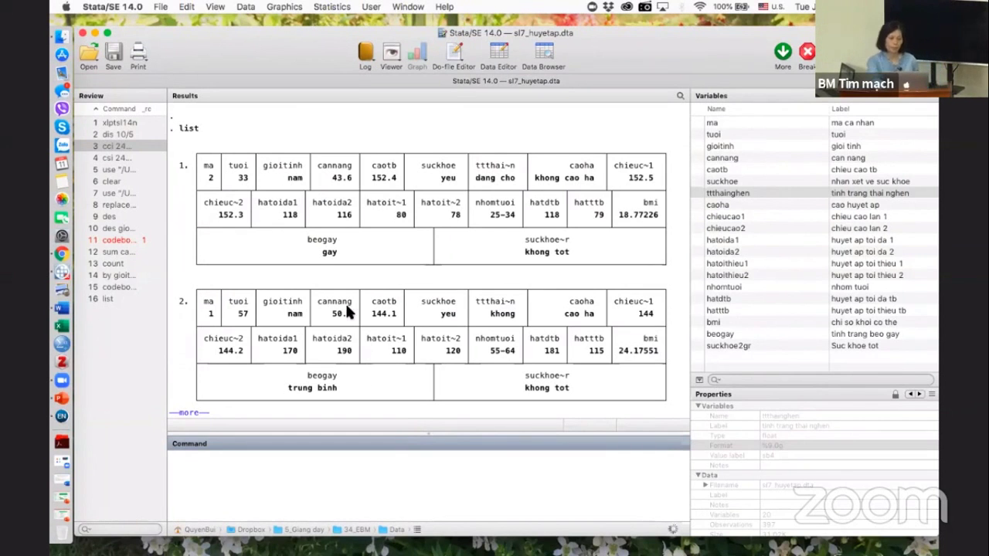
- Display the next page of listed observations, break off the remaining output, and return to command entry
click(186, 407)
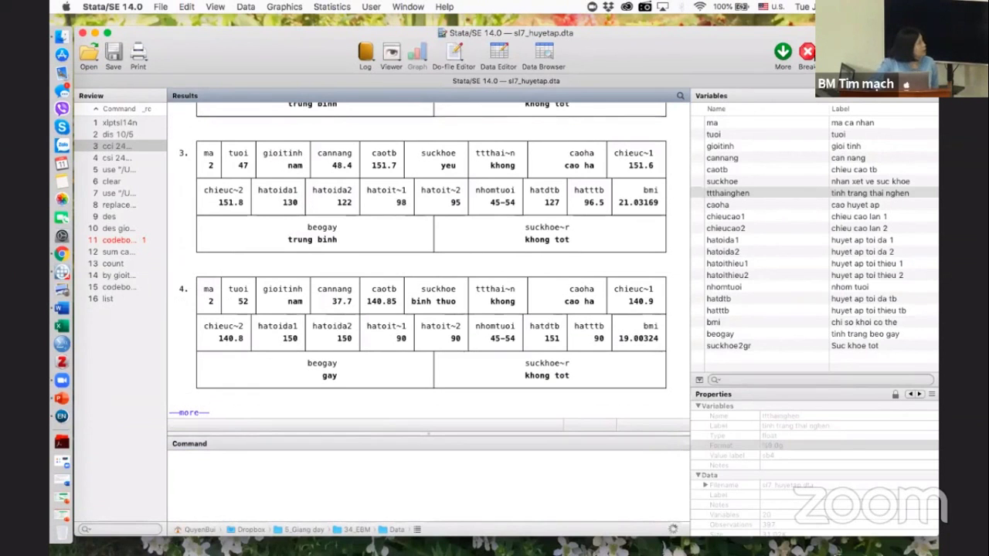
click(806, 54)
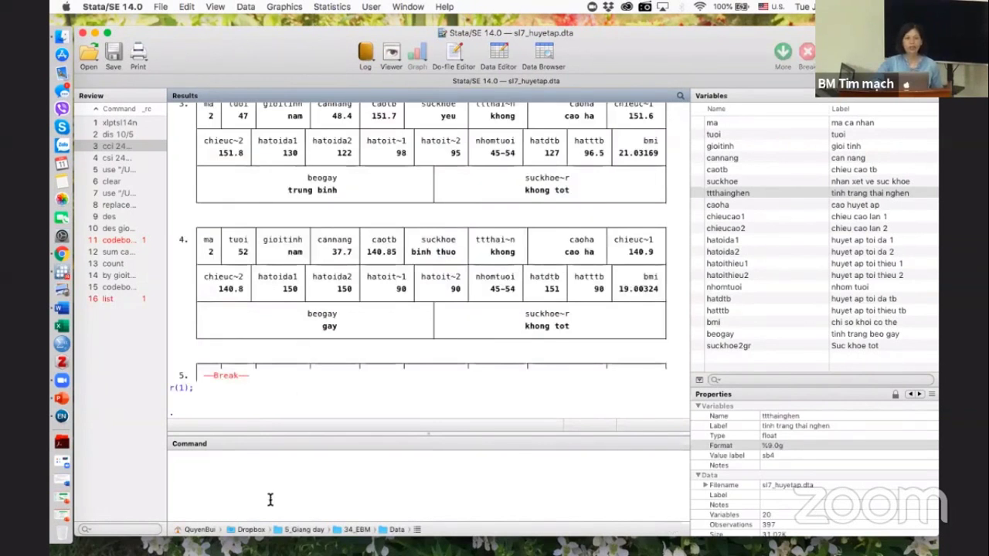
click(248, 492)
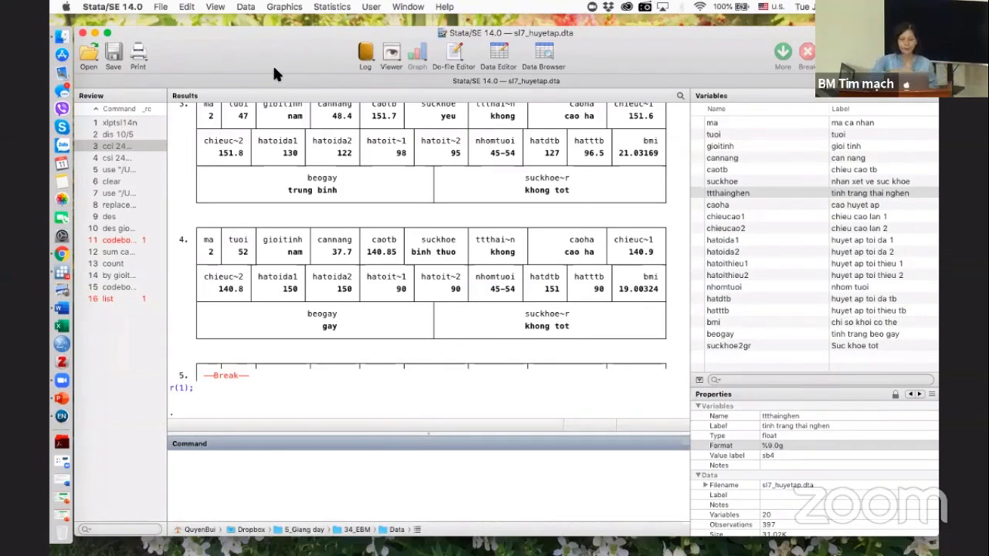
- Start the HVM tool for checking categorical data codes and select gioitinh and suckhoe as the variables
click(371, 9)
mouse_move(423, 60)
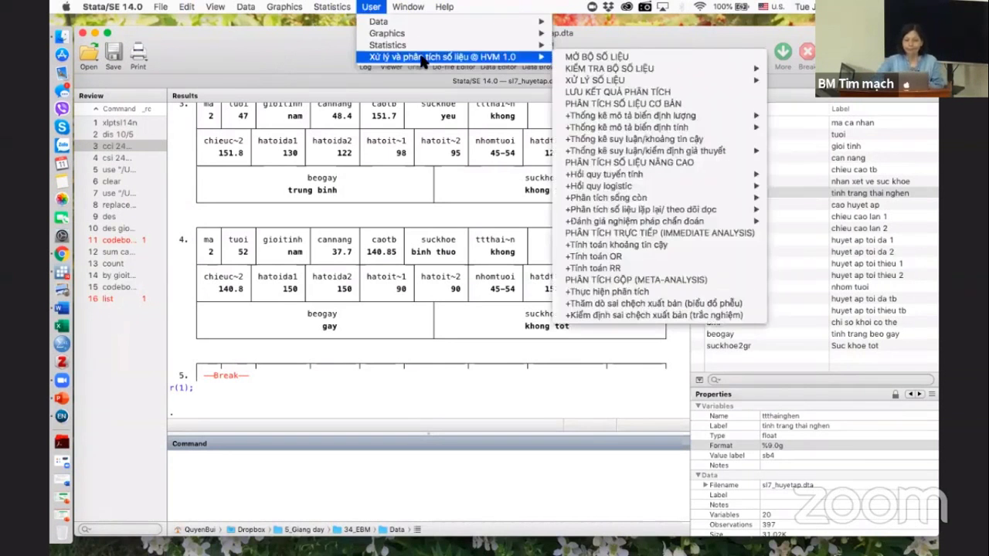
mouse_move(638, 71)
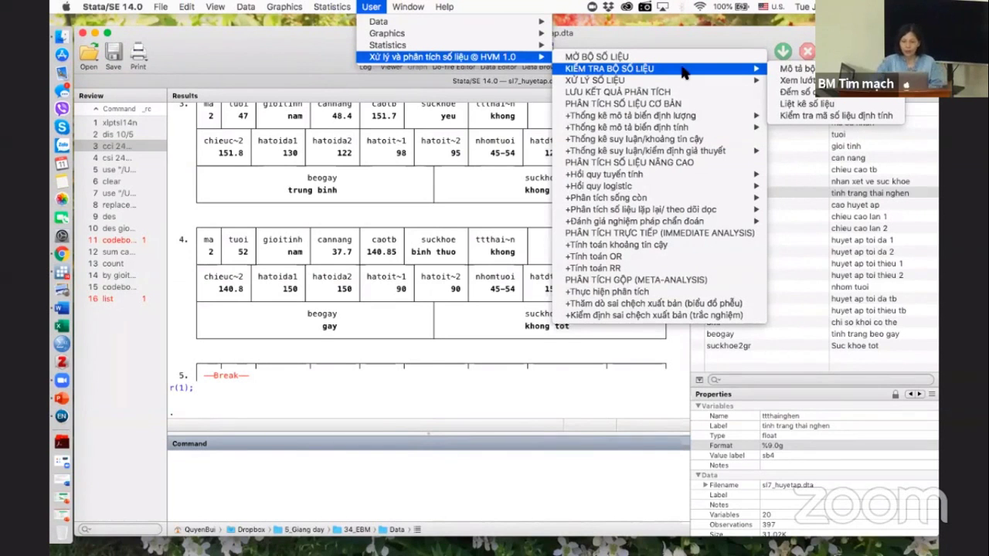
click(786, 116)
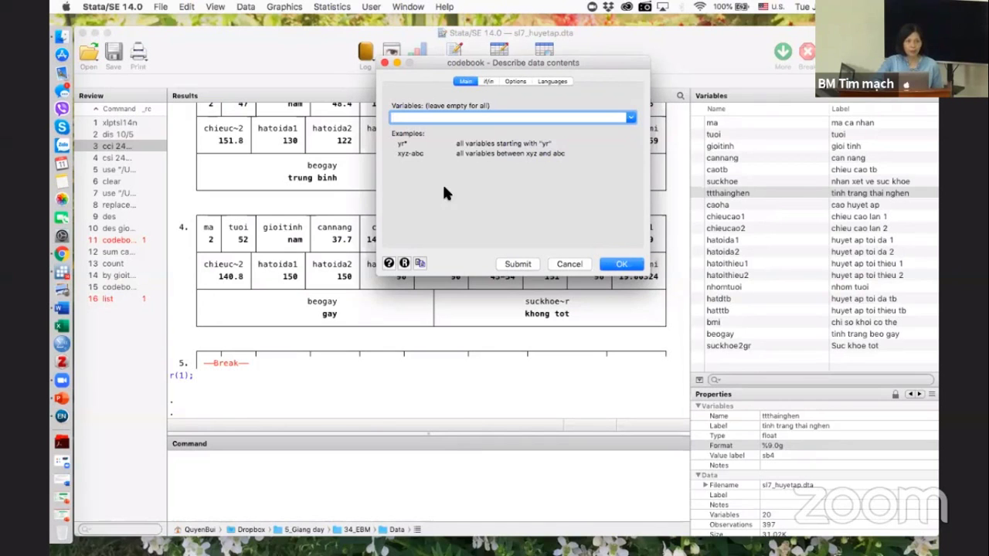
click(629, 118)
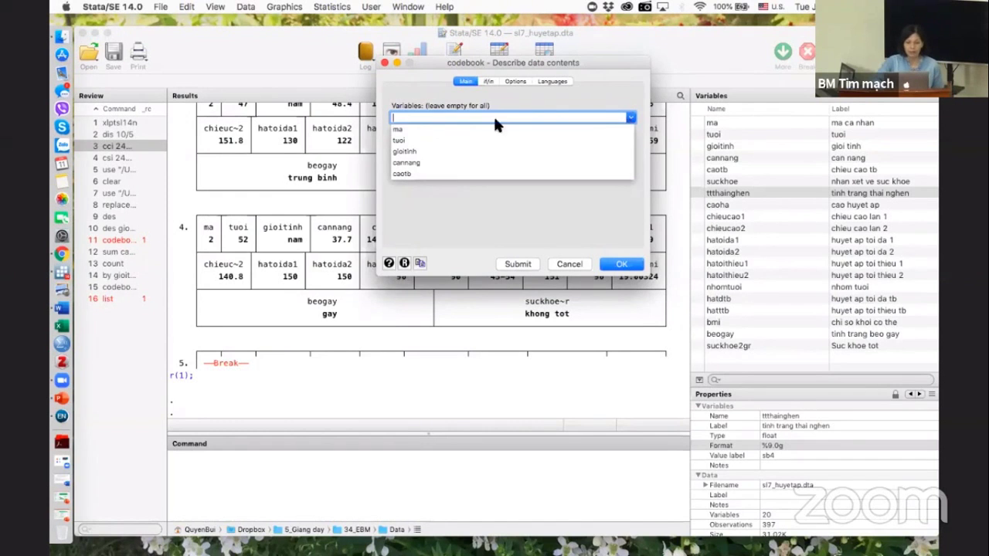
click(404, 153)
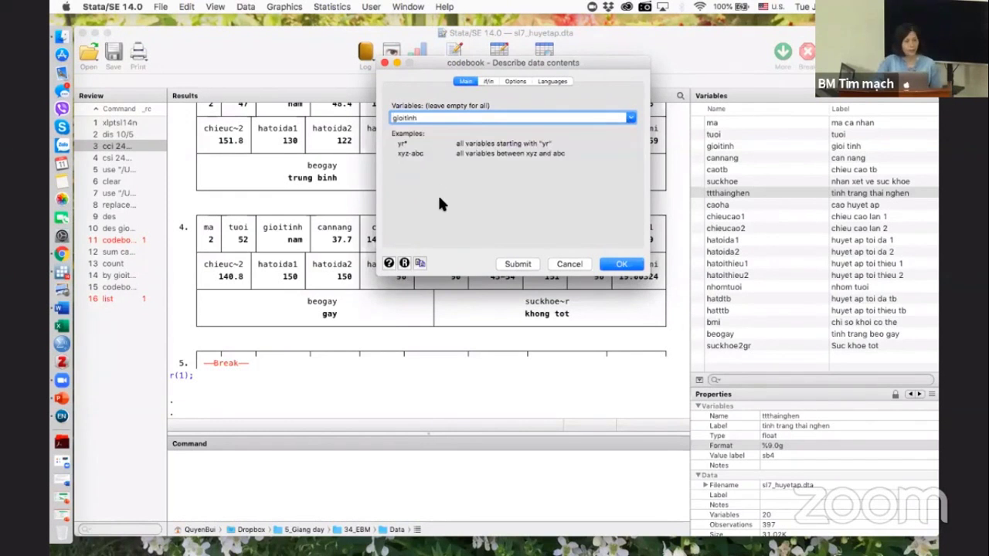
click(630, 117)
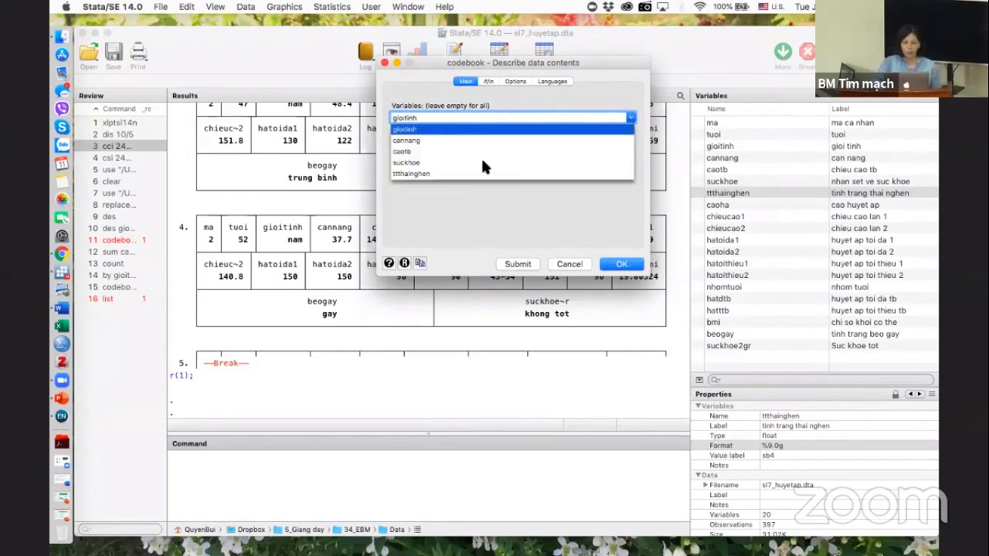
click(407, 160)
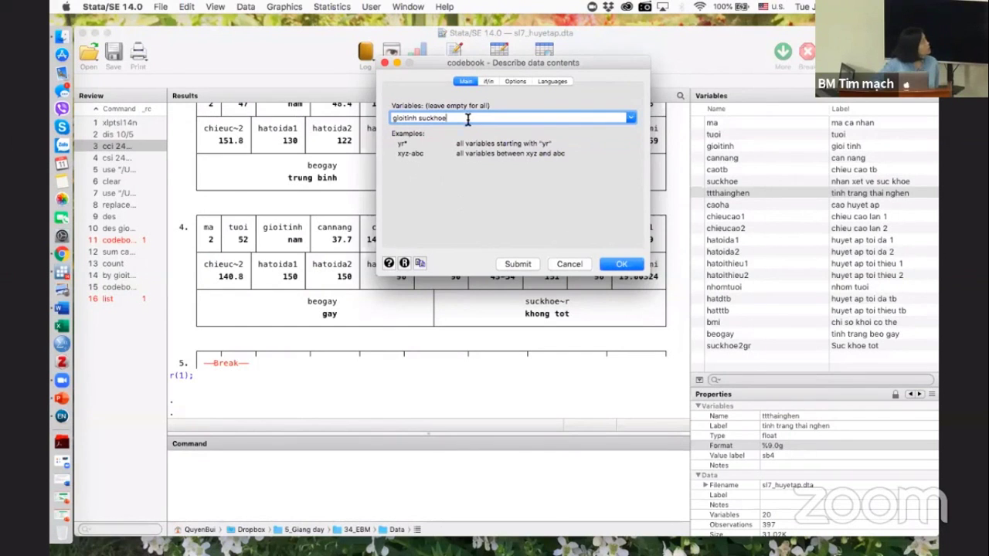
click(631, 118)
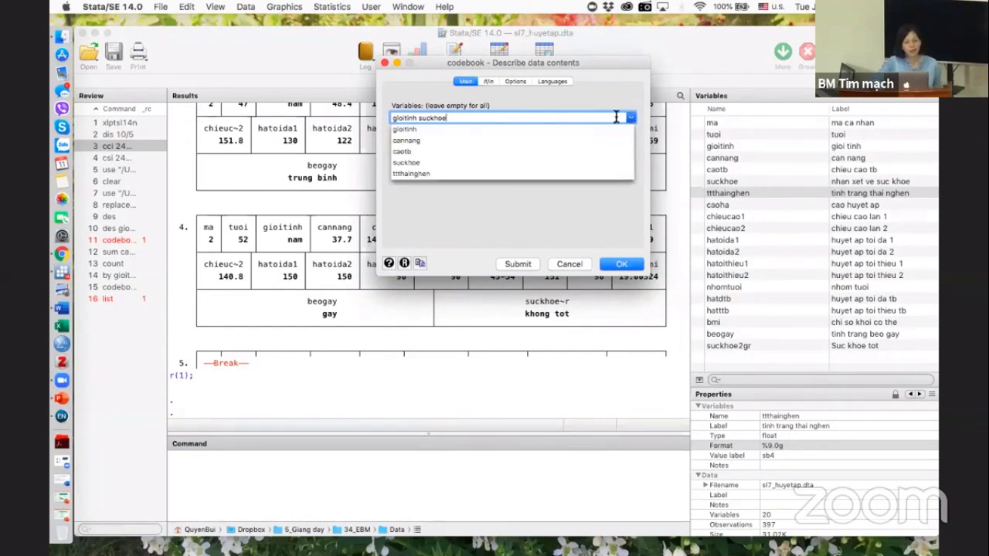
click(473, 224)
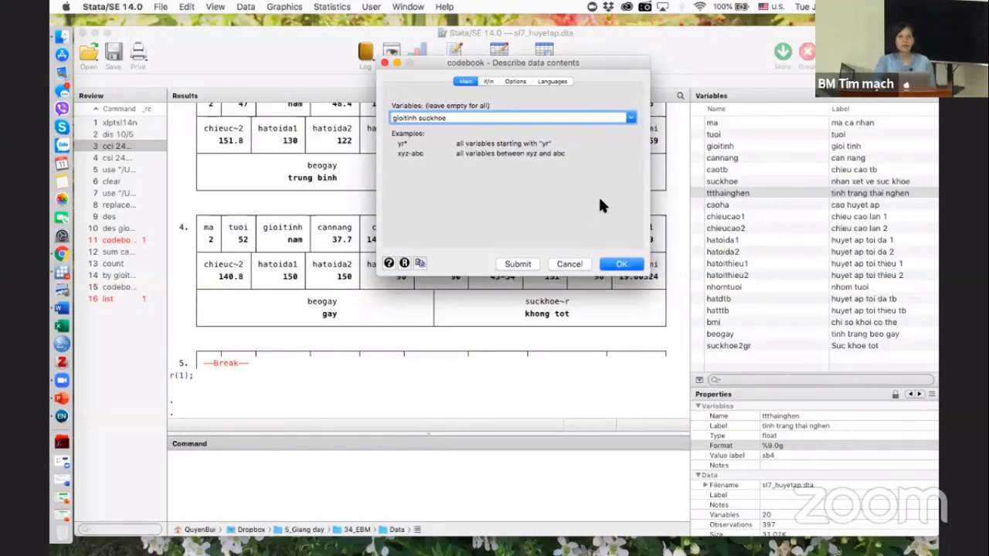
- Run the codebook on gioitinh and suckhoe and display the rest of the paused output
click(516, 264)
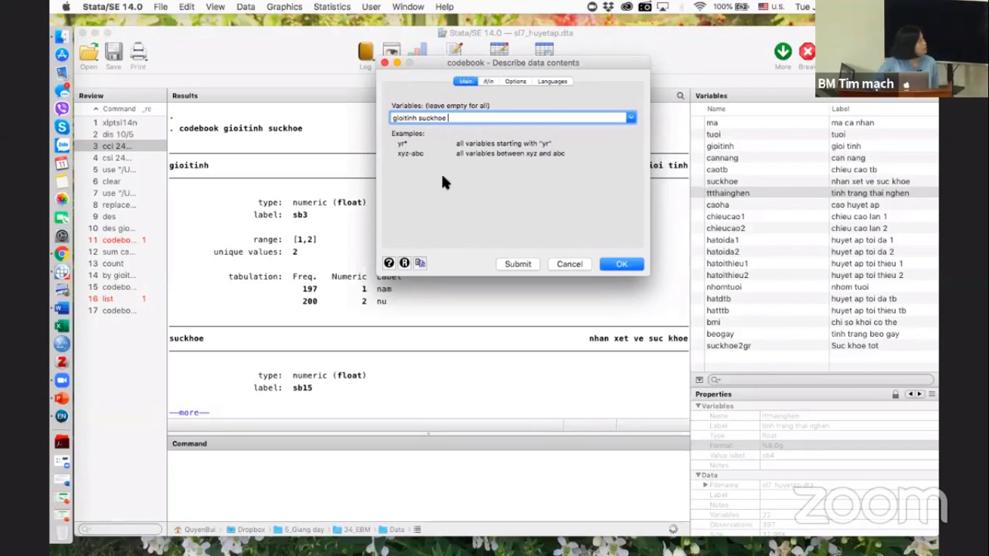
click(622, 264)
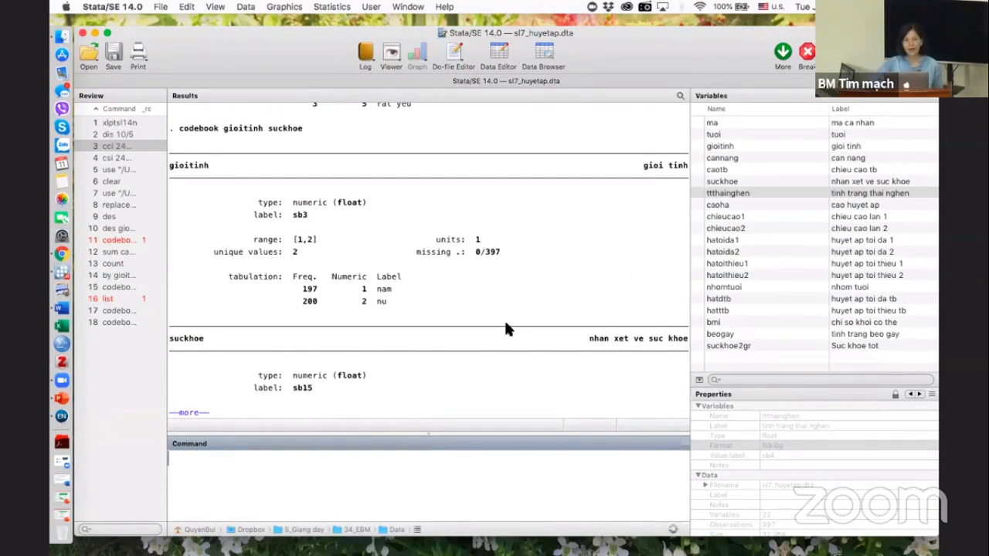
scroll(258, 167, down, 2)
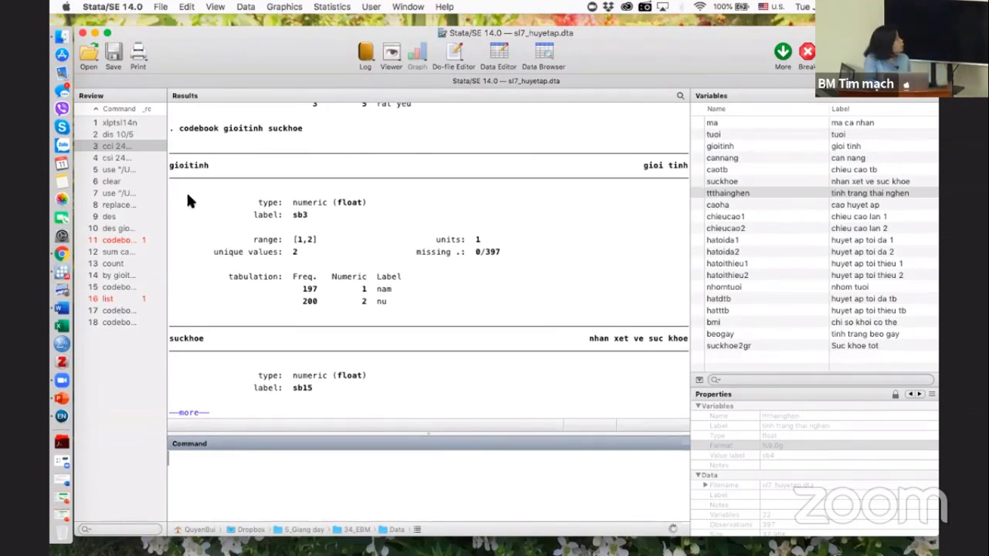
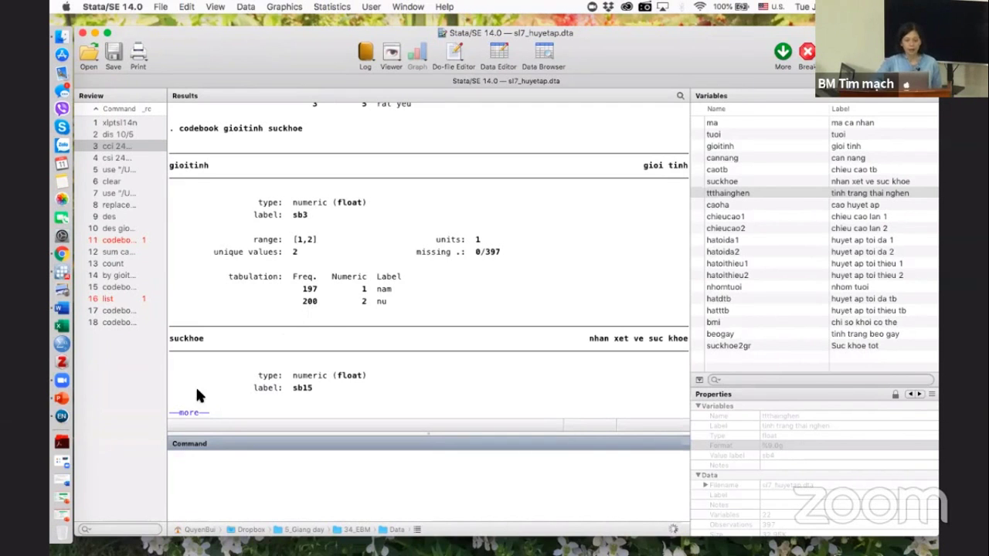
click(188, 414)
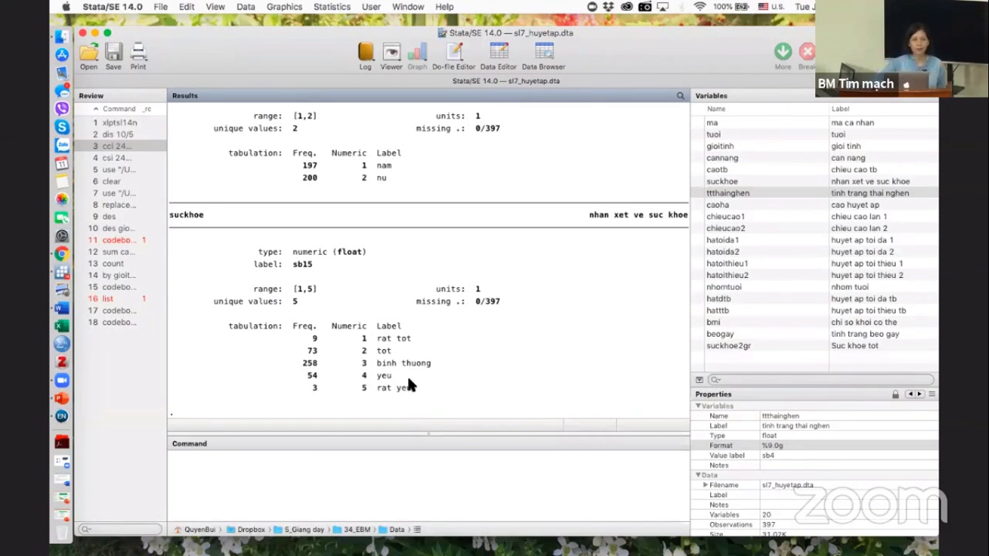
click(369, 7)
mouse_move(495, 56)
mouse_move(633, 69)
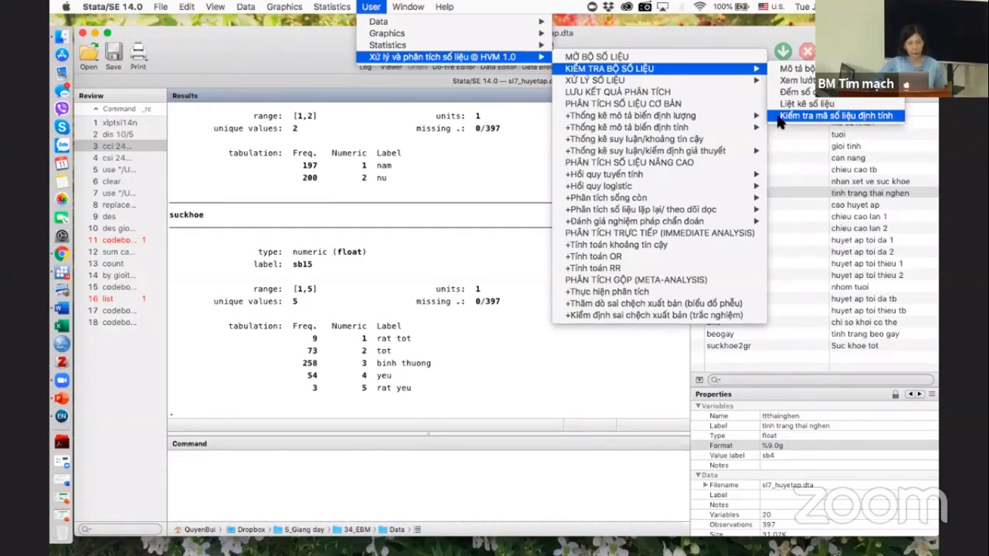
click(293, 77)
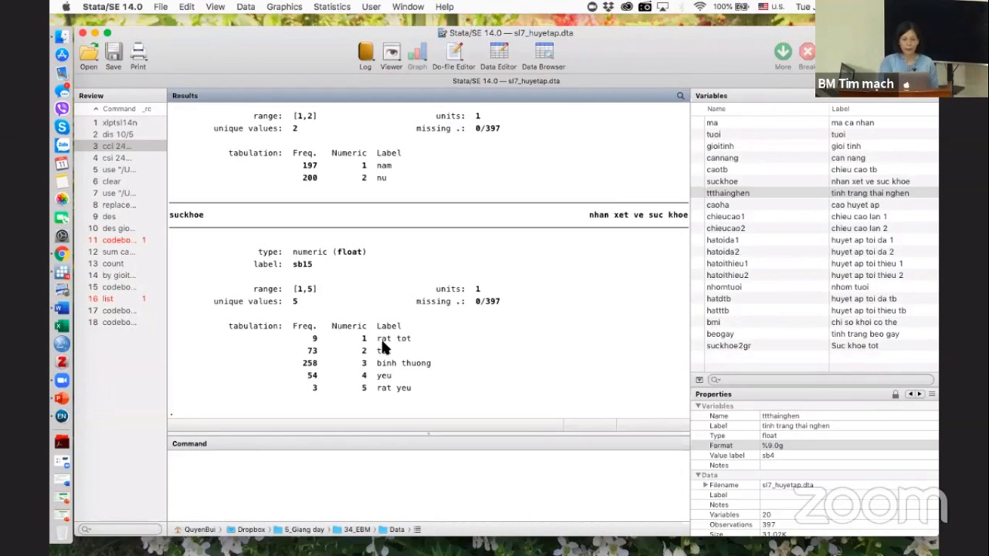
click(366, 483)
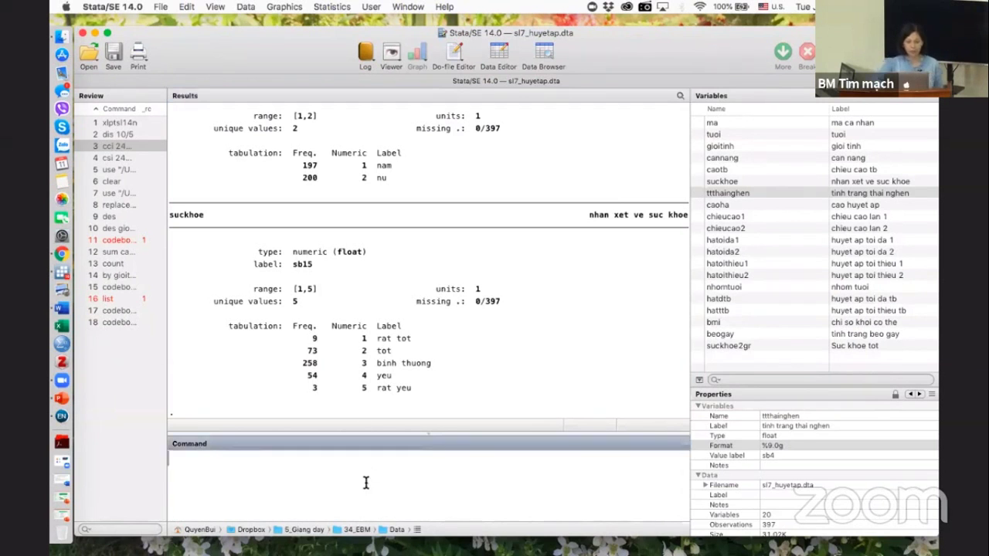
- Keep only the variables tuoi and gioitinh in the dataset, using the HVM data-processing tool for keeping or dropping variables
click(372, 7)
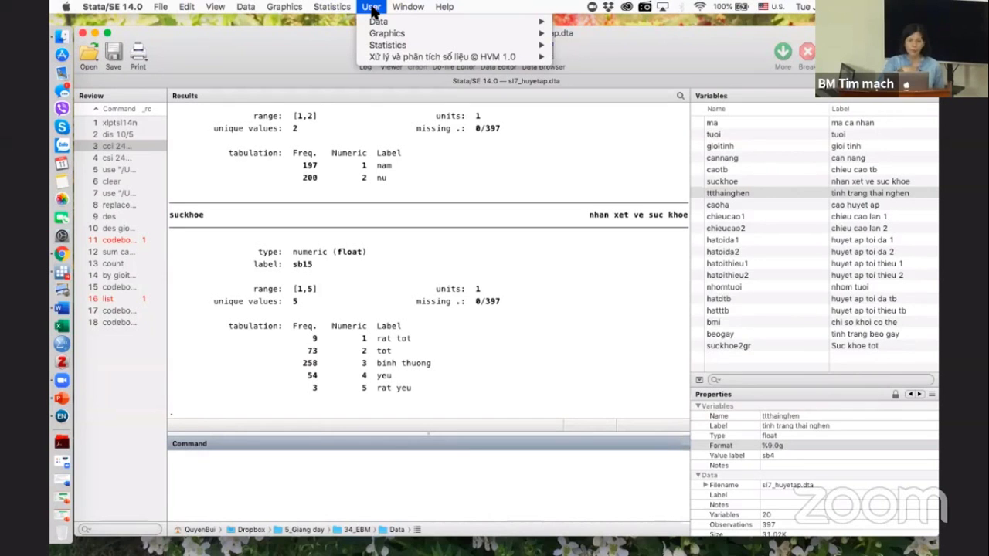
mouse_move(437, 59)
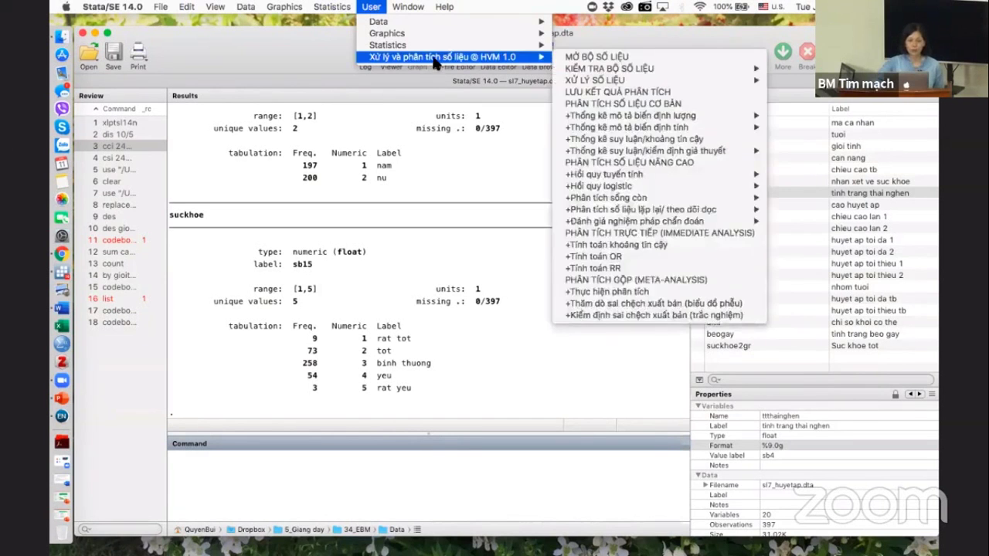
mouse_move(589, 71)
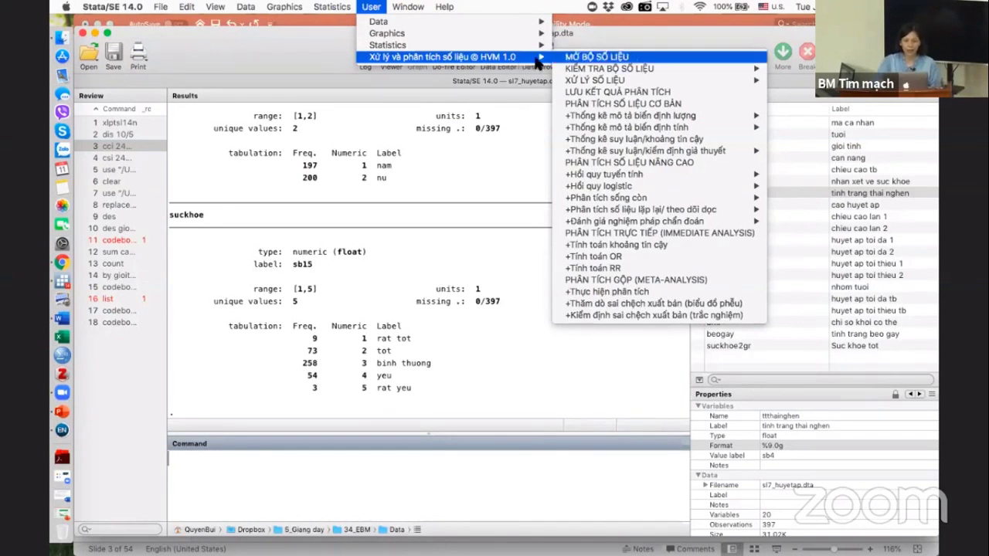
mouse_move(585, 82)
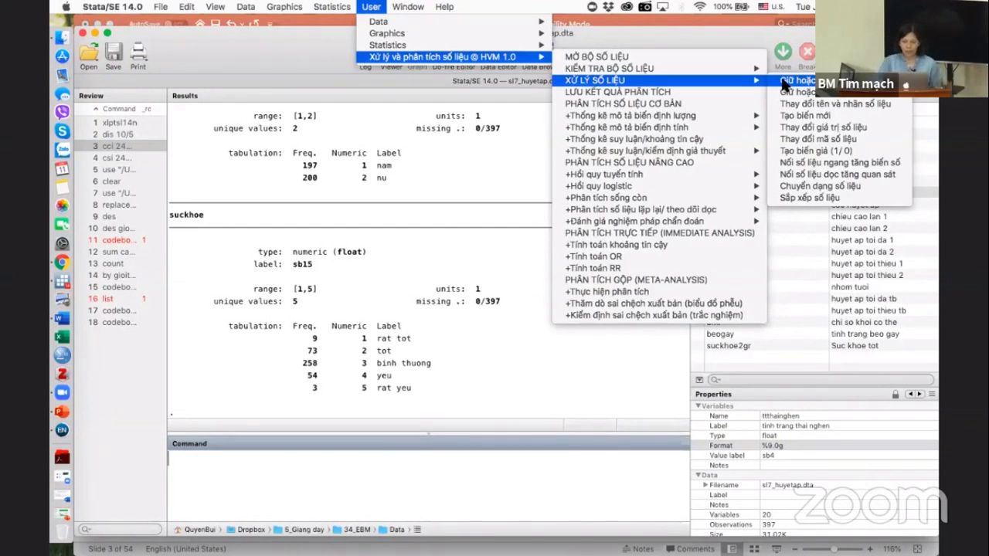
click(784, 81)
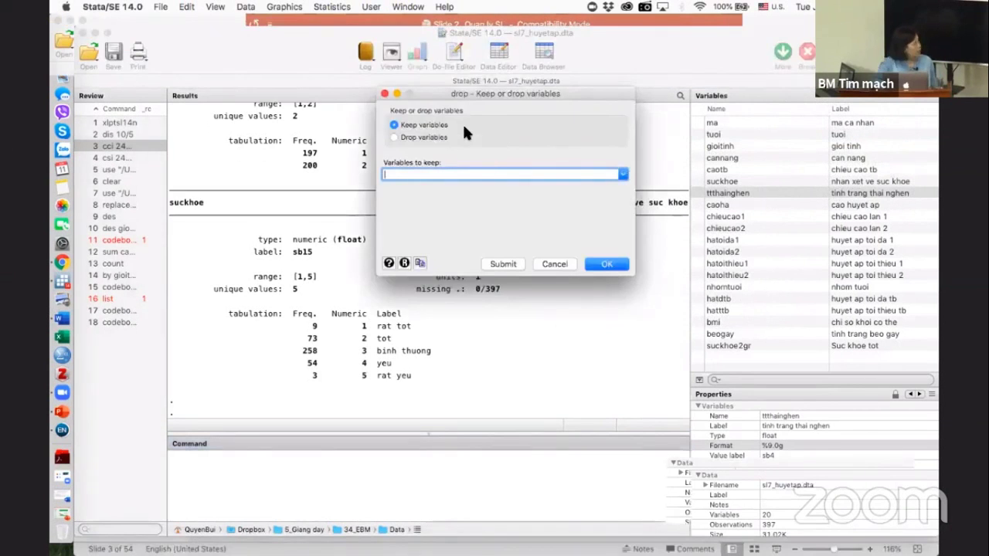
click(623, 174)
click(421, 197)
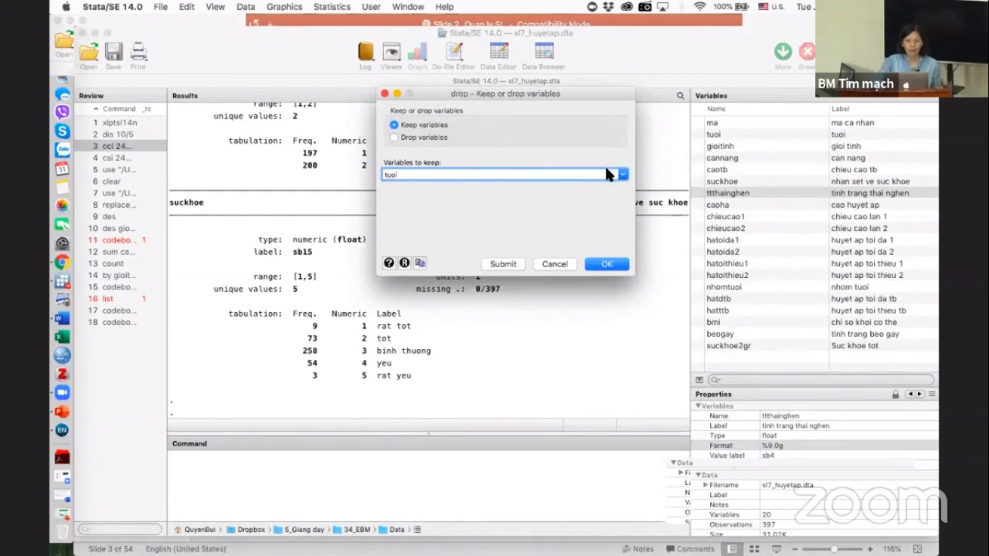
click(623, 174)
click(471, 201)
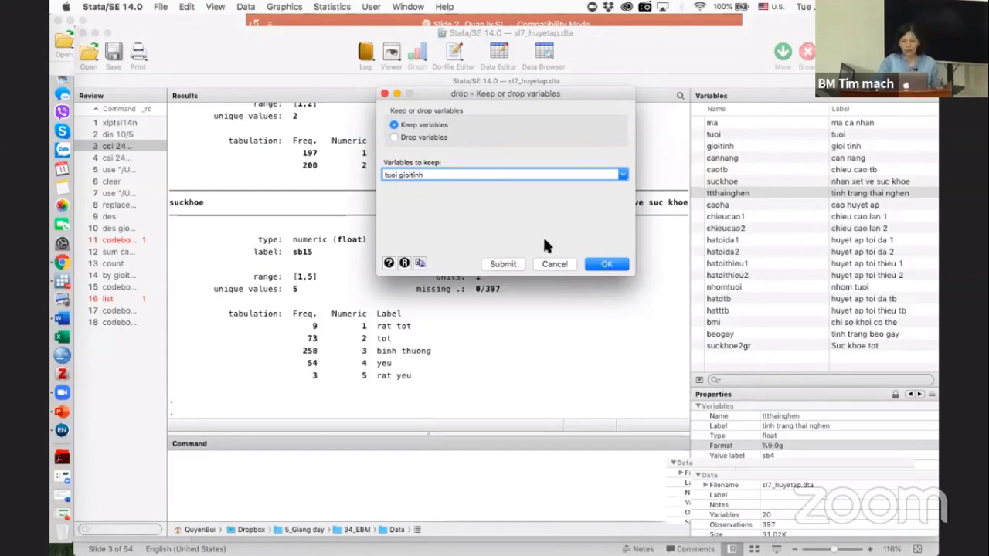
click(502, 264)
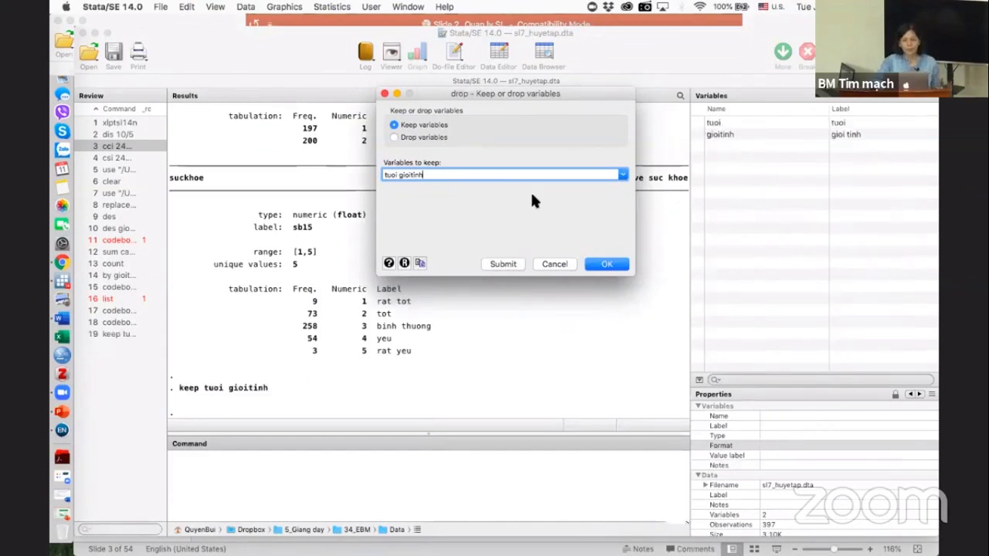
click(384, 94)
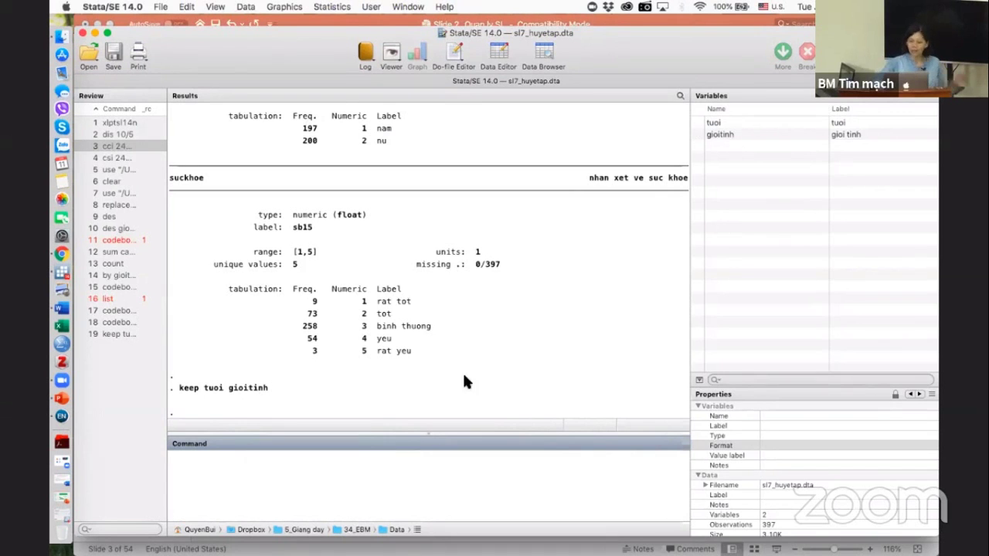
- Clear the data from memory and load sl1_ureamau.dta by rerunning the earlier use command
text(clear)
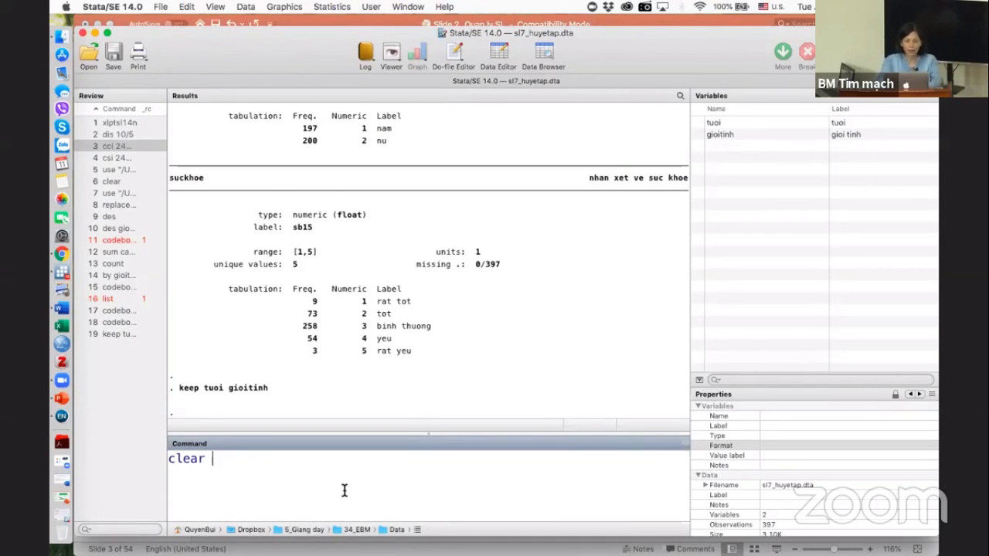
key(Return)
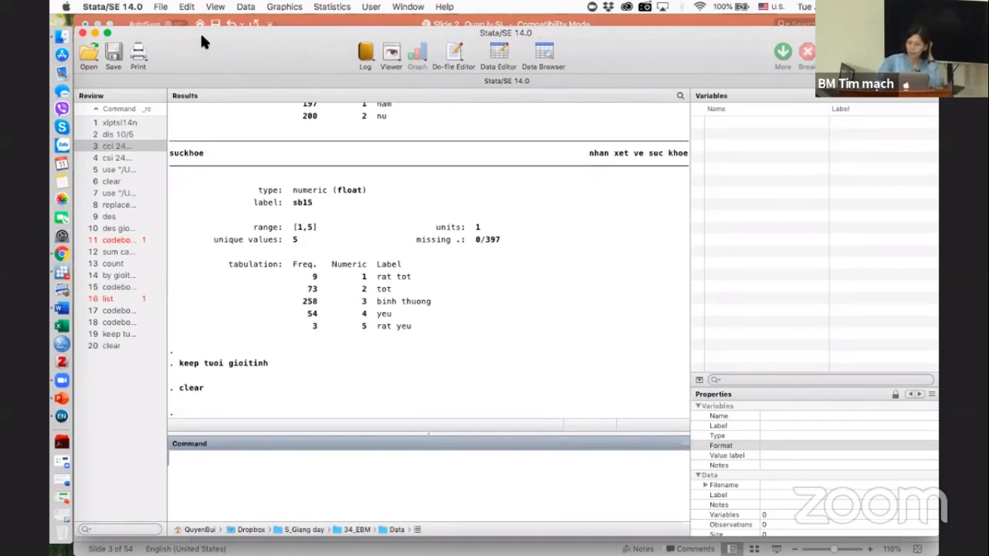
click(118, 169)
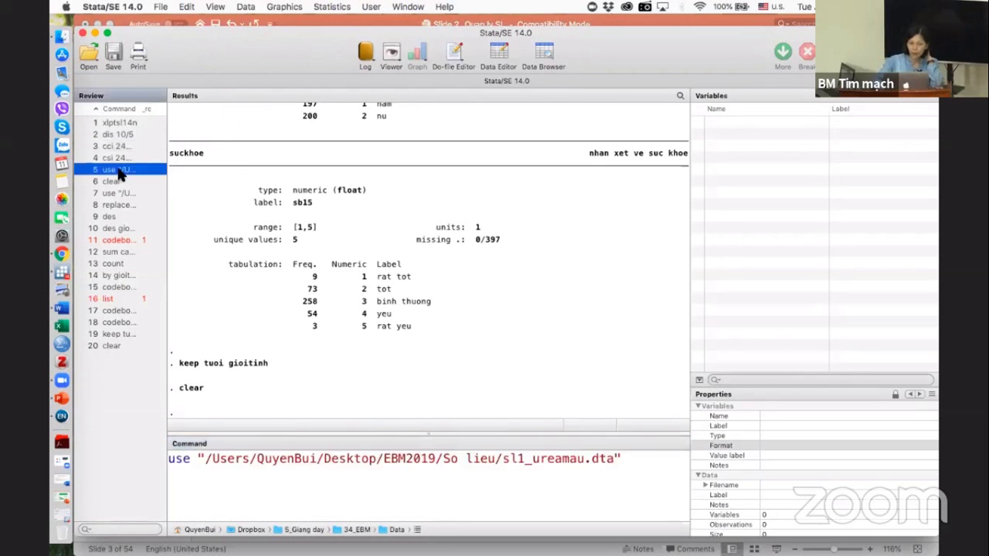
key(Return)
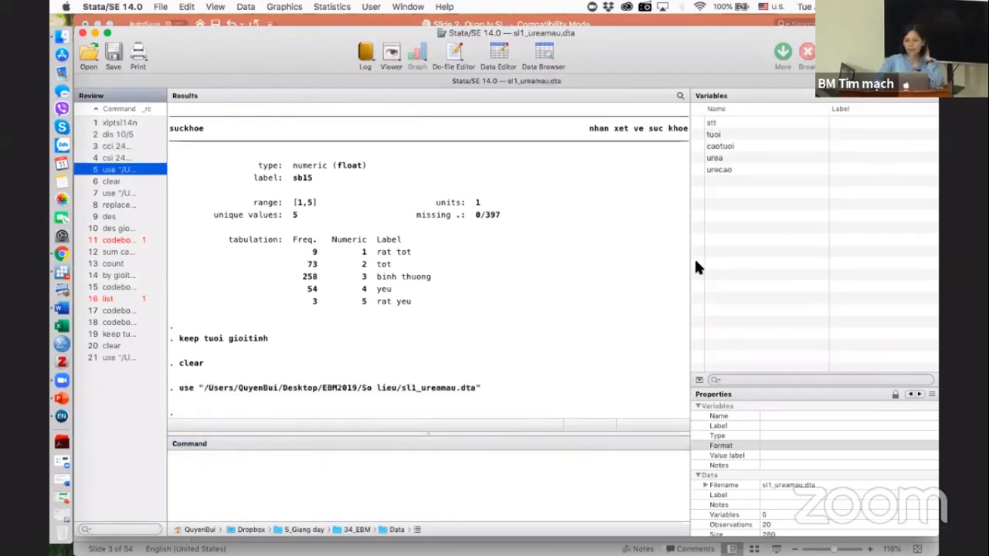
- Clear the data from memory and reopen the recent dataset sl7_huyetap.dta from the EBM2019 folder
click(260, 477)
text(clear)
key(Return)
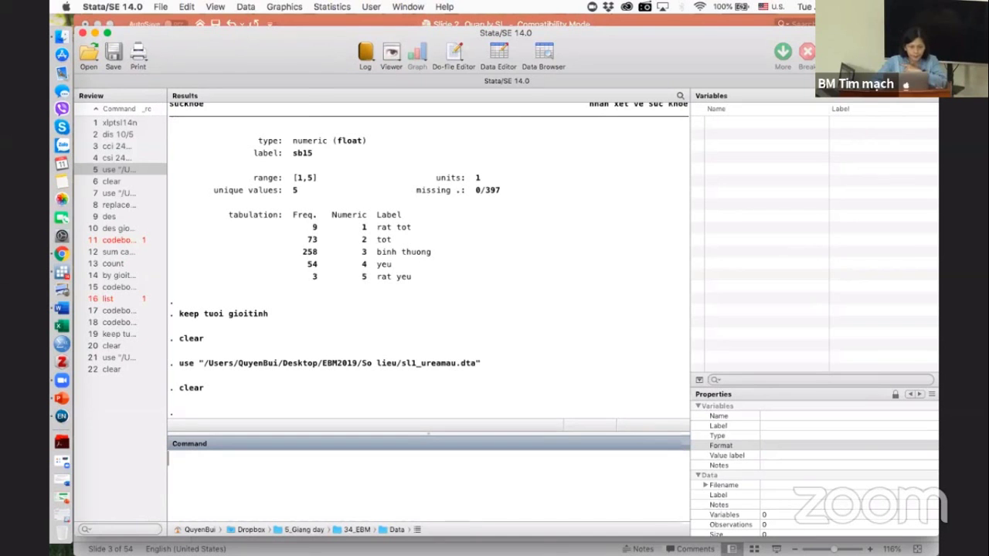
click(162, 7)
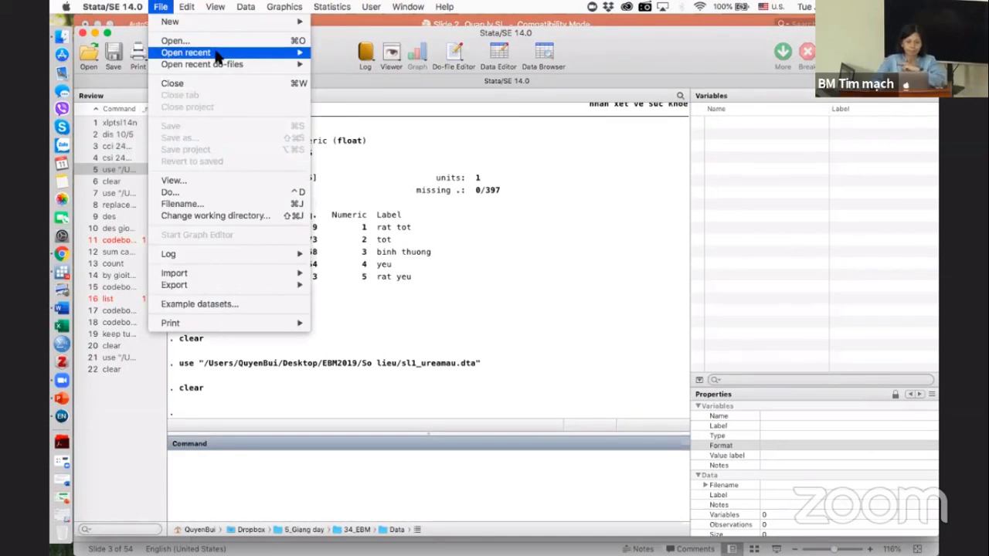
mouse_move(217, 54)
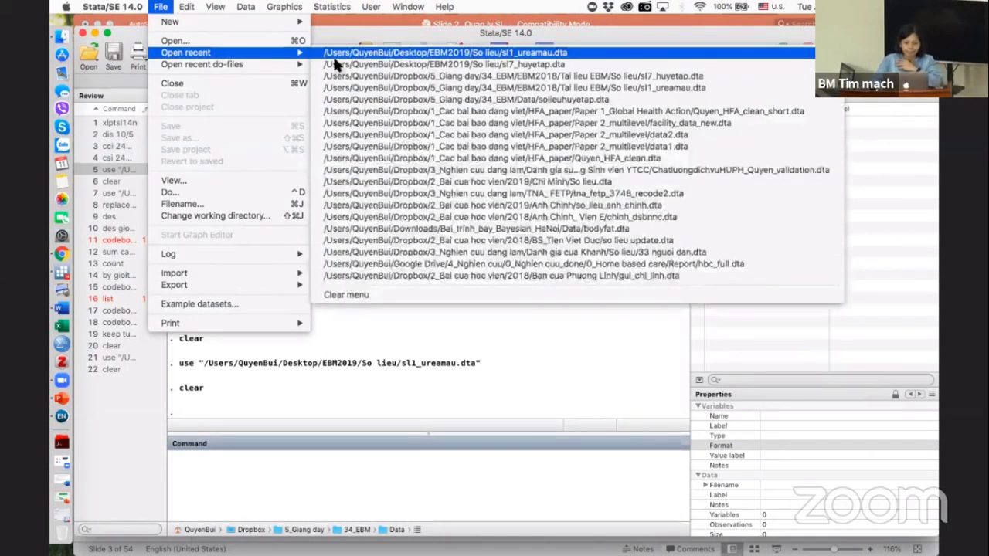
click(392, 66)
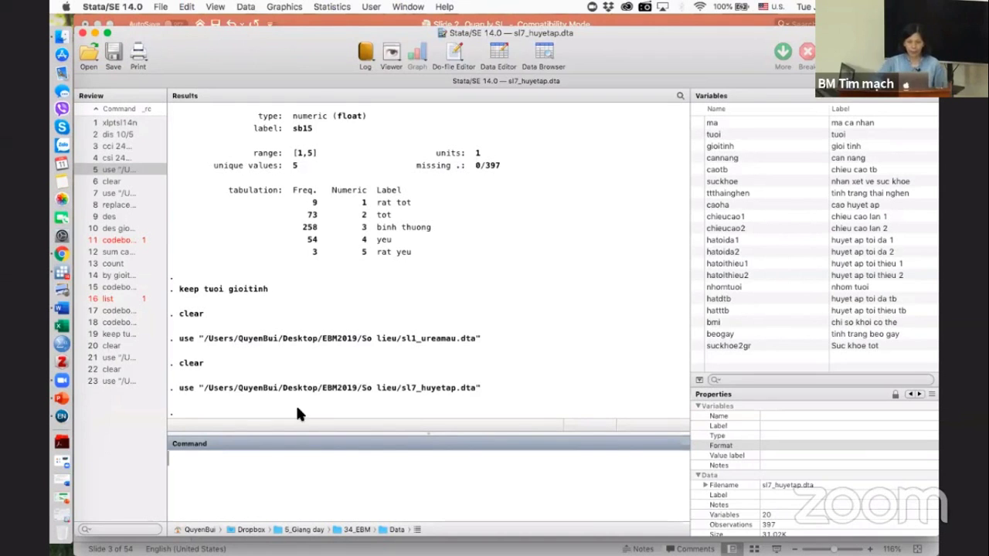
- Drop the variables tuoi and gioitinh from the dataset, using the HVM data-processing tool for keeping or dropping variables
click(374, 7)
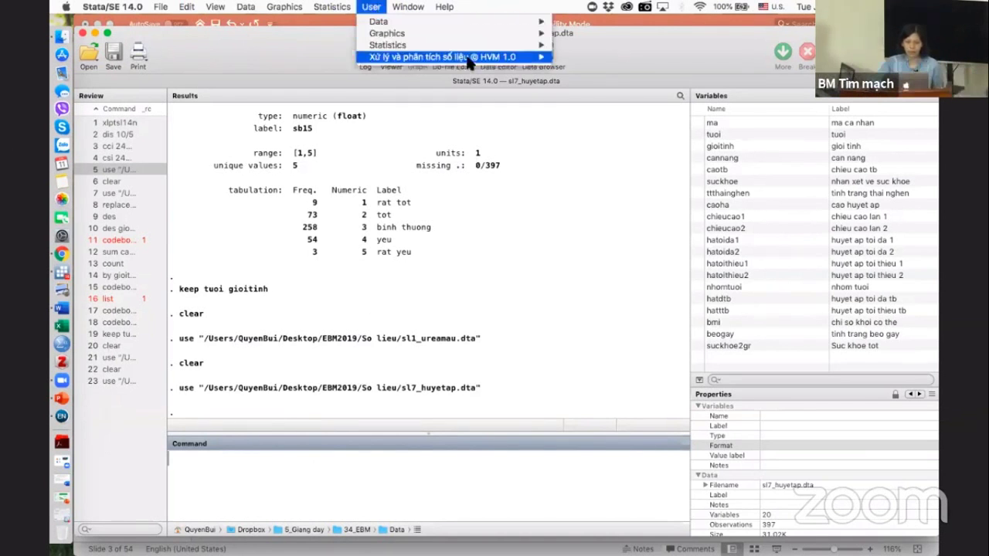
mouse_move(483, 58)
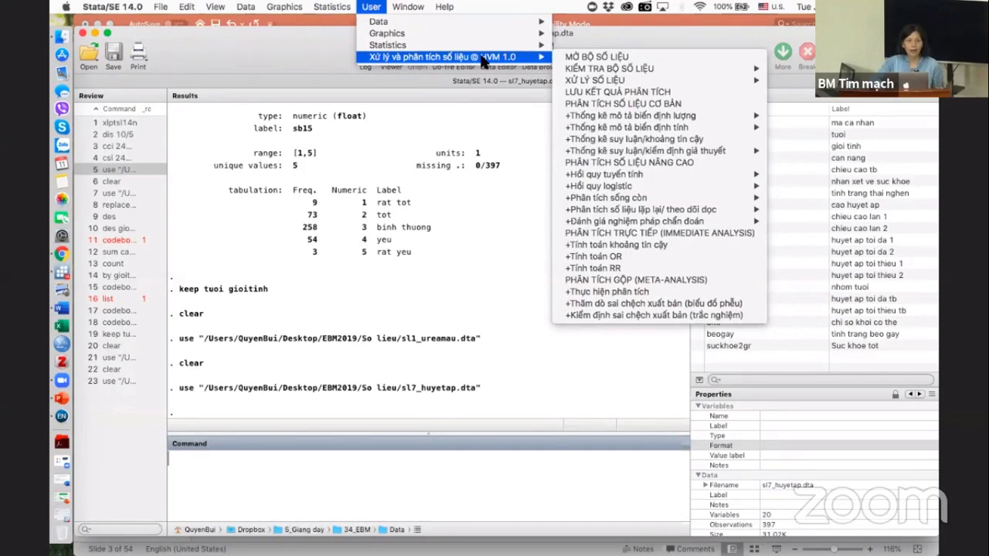
mouse_move(602, 81)
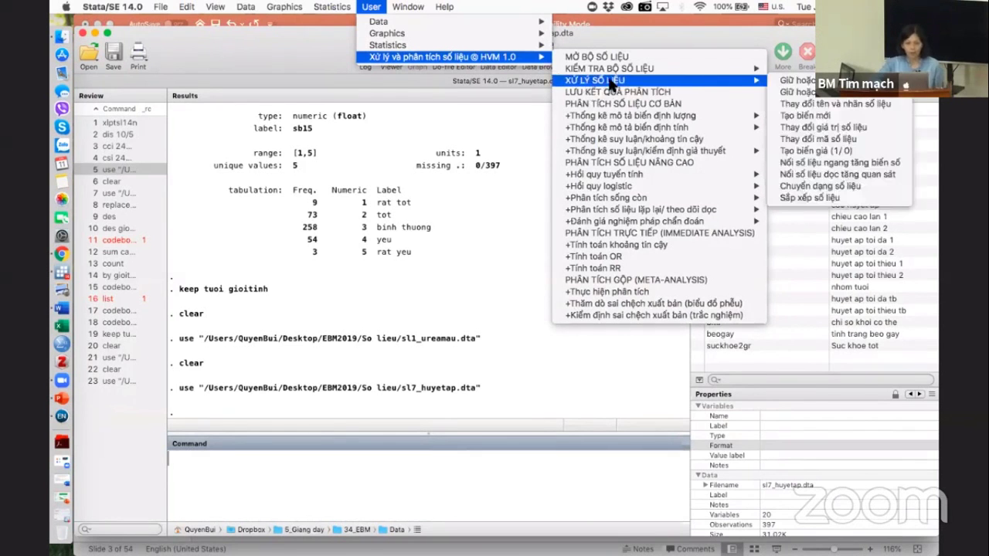
click(791, 80)
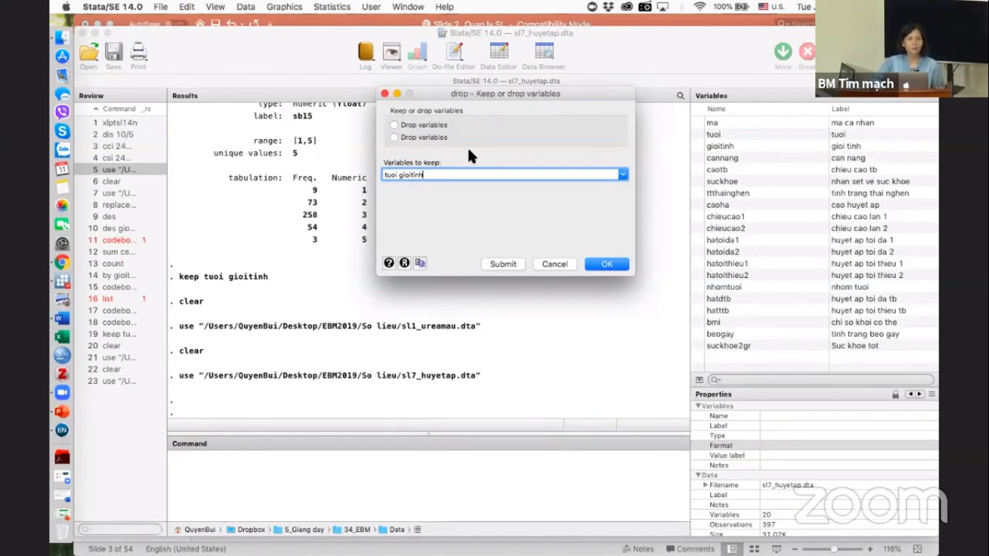
click(408, 137)
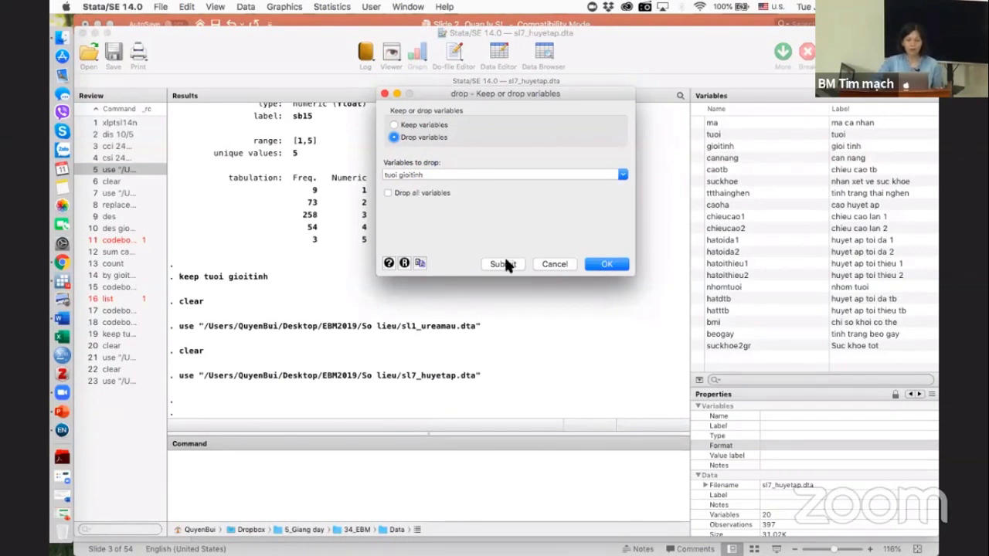
click(603, 264)
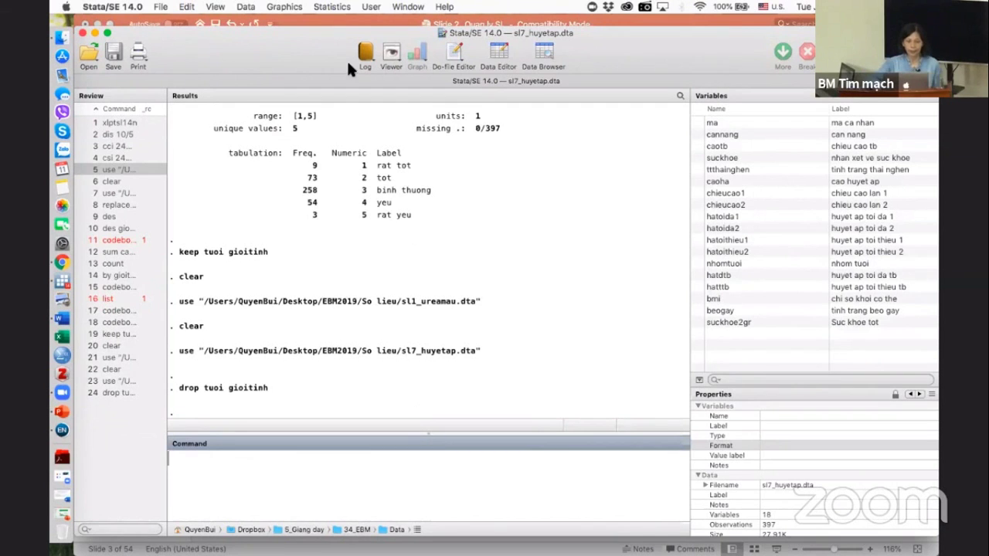
- Open the HVM data-processing tool for dropping or keeping observations and bring up the expression builder for its condition
click(369, 8)
mouse_move(428, 53)
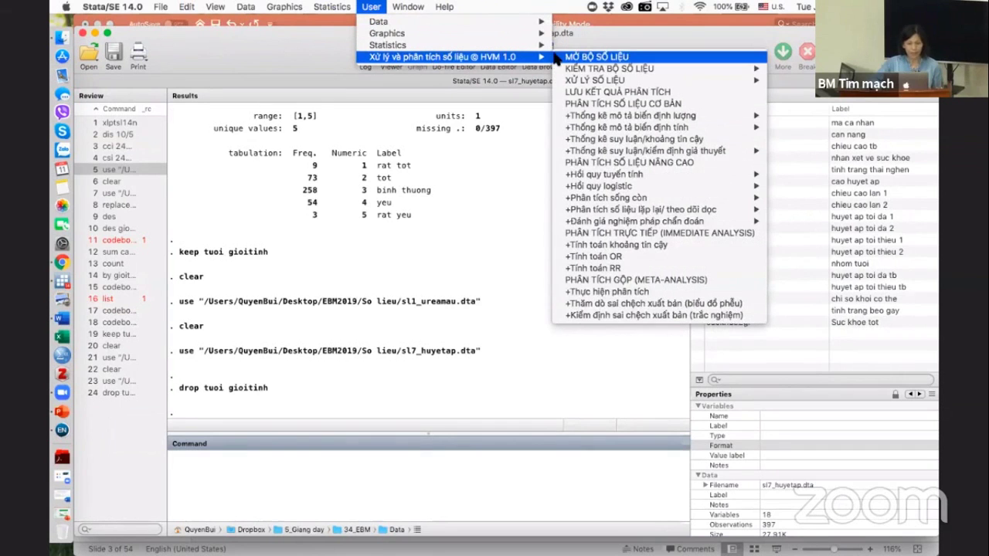
mouse_move(585, 86)
mouse_move(602, 80)
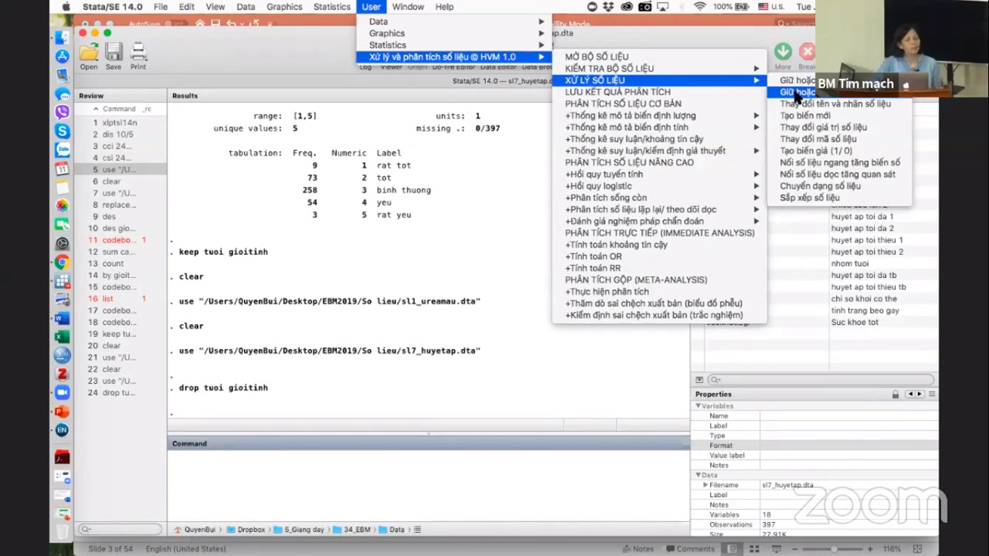
click(795, 93)
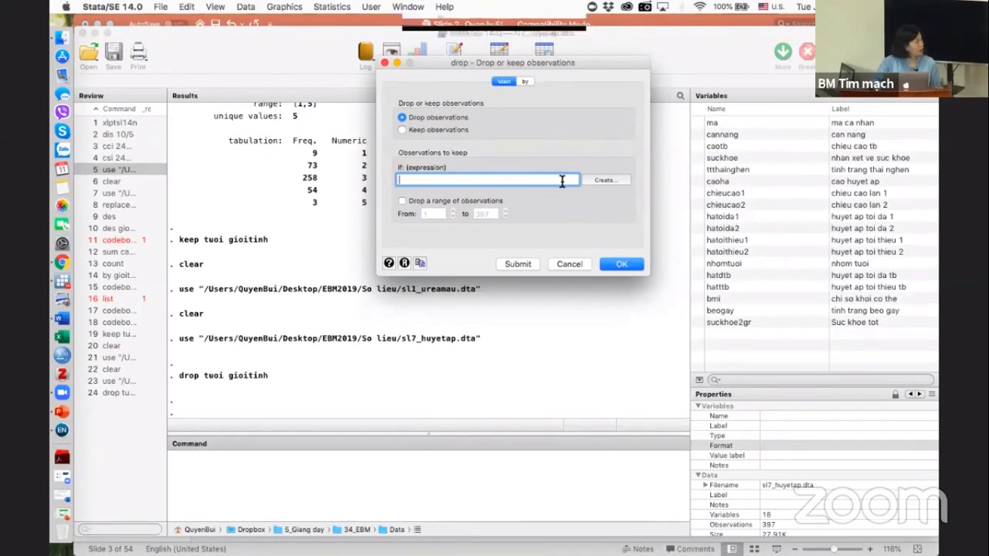
click(605, 180)
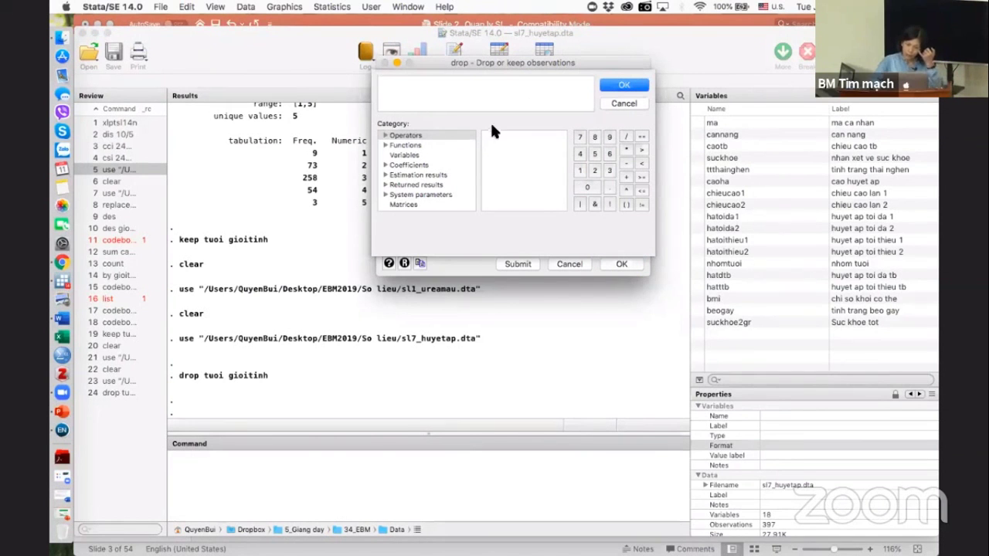
click(385, 146)
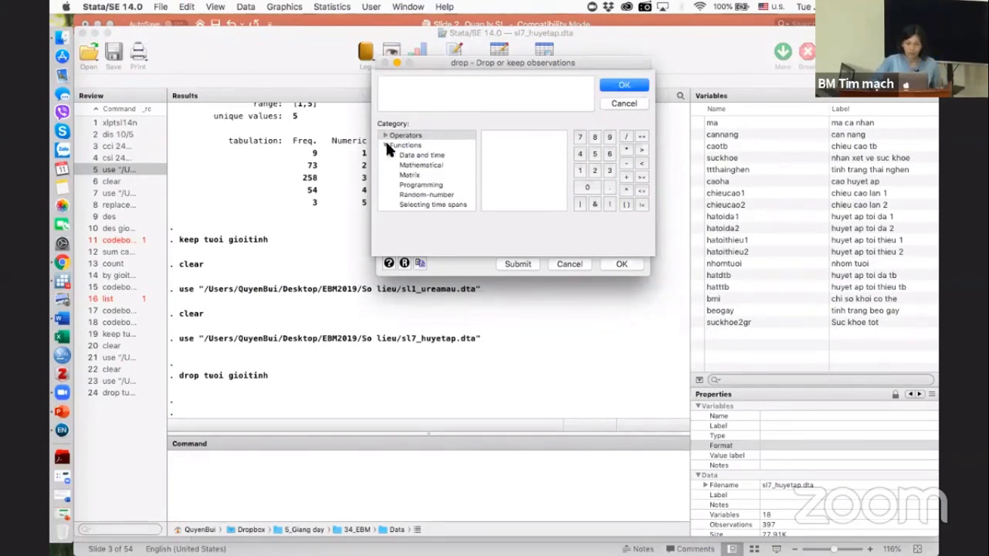
click(386, 147)
click(410, 155)
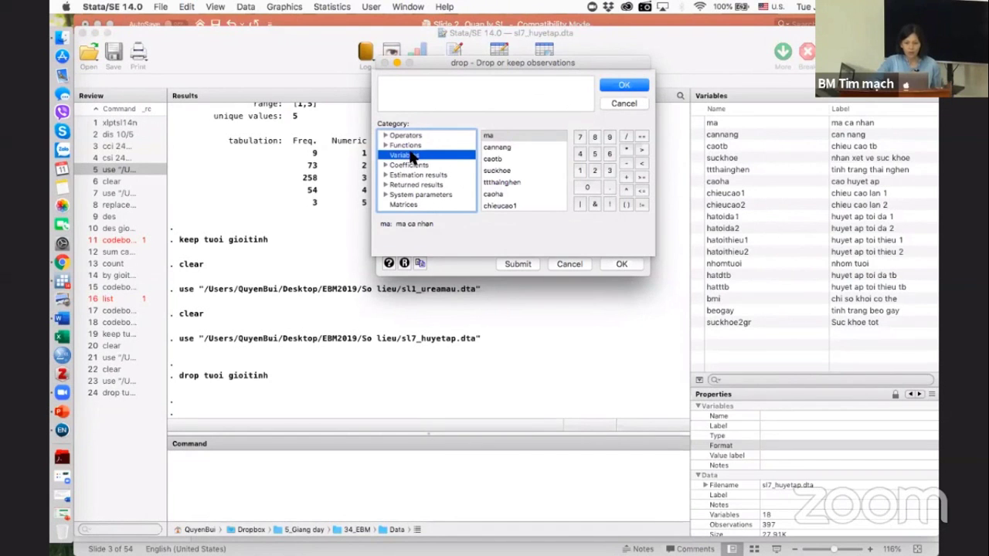
click(502, 148)
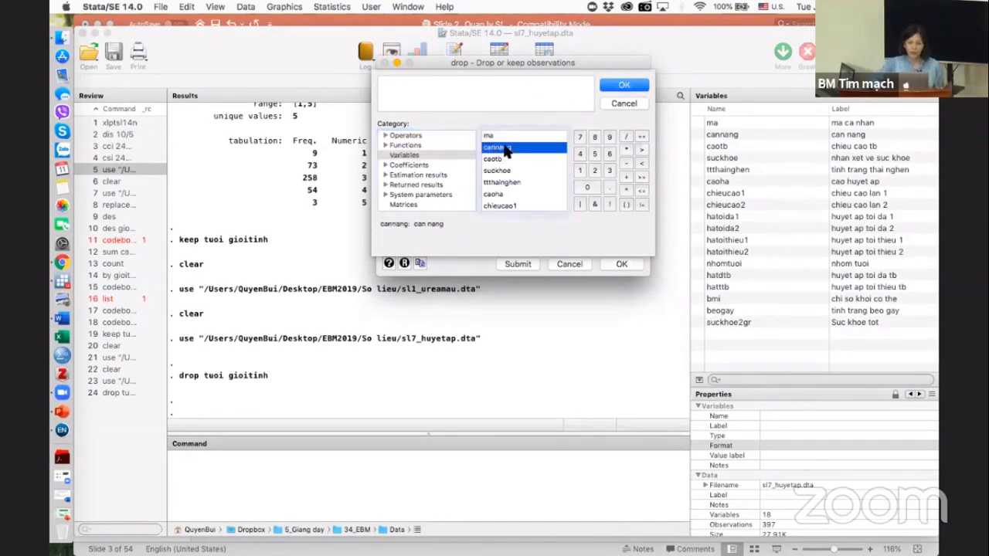
double_click(506, 149)
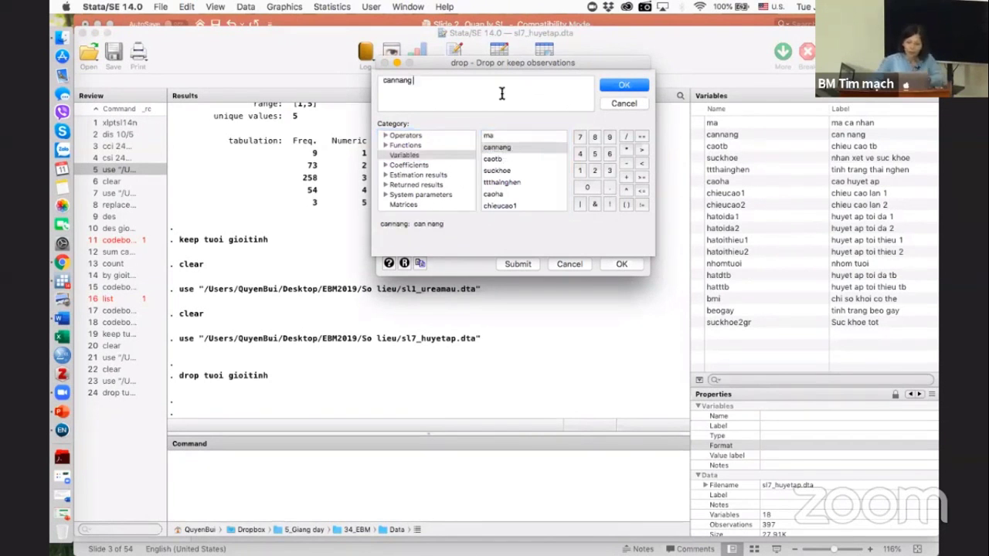
text(>50)
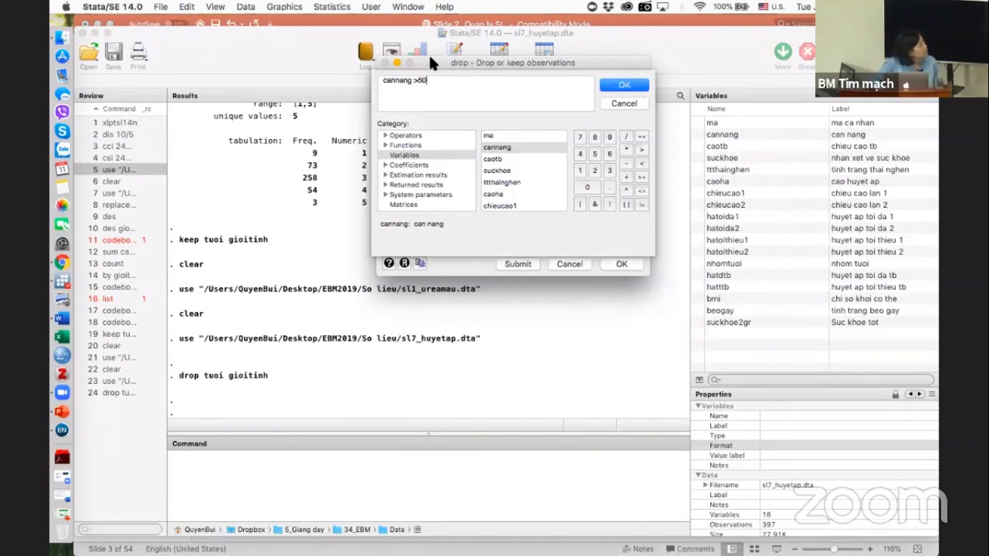
key(BackSpace)
key(BackSpace)
key(BackSpace)
key(BackSpace)
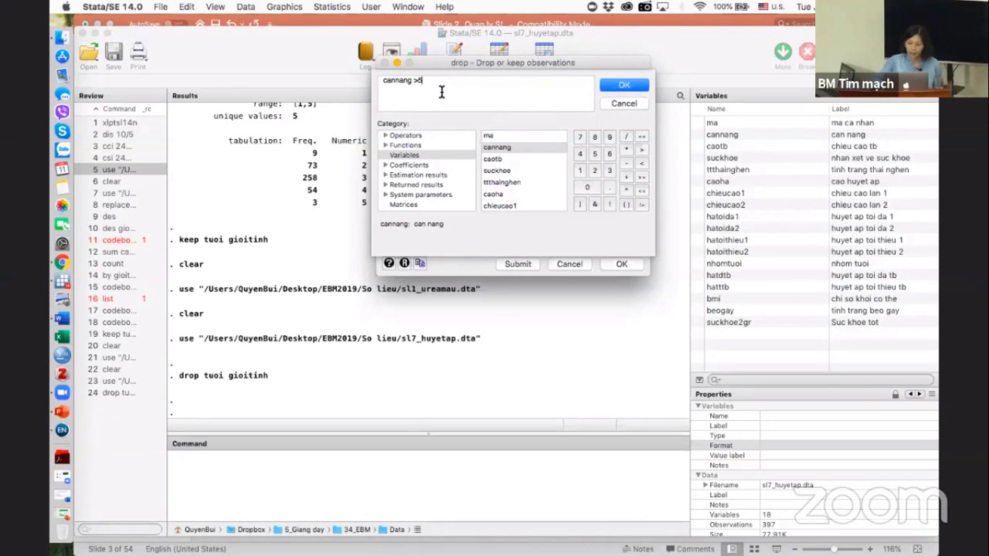
key(BackSpace)
key(BackSpace)
key(BackSpace)
key(BackSpace)
key(BackSpace)
key(BackSpace)
key(BackSpace)
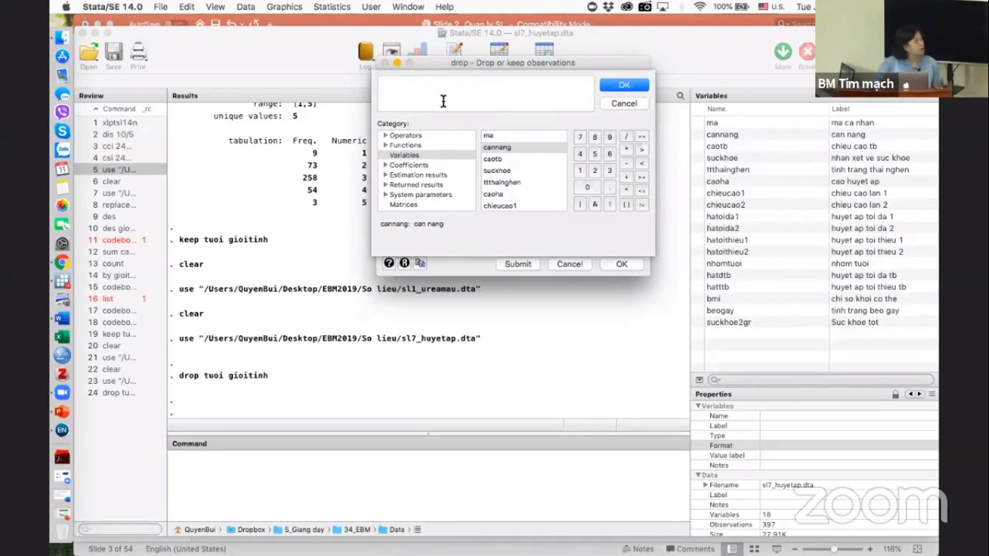
- Build the condition cannang >50 from the variable list and drop the observations that match it
click(409, 155)
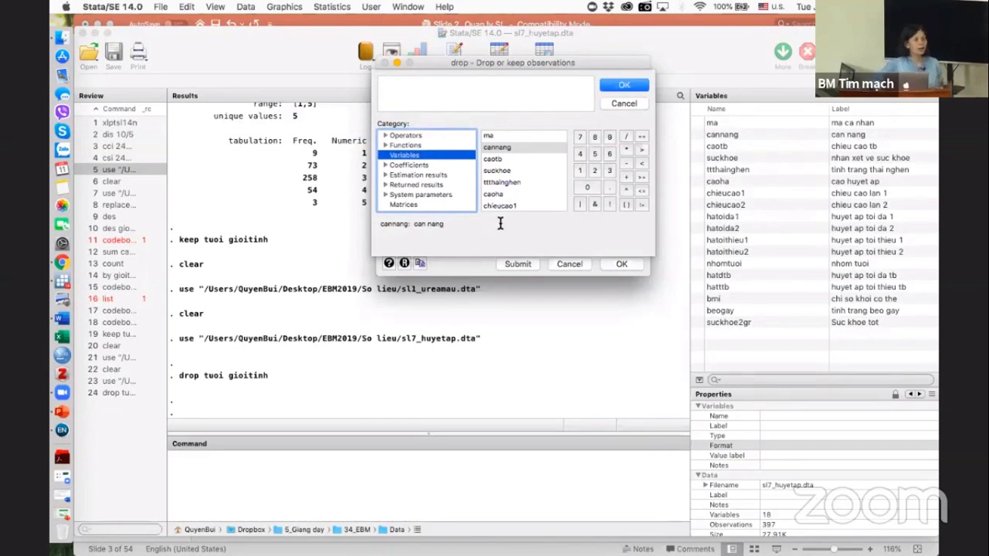
double_click(497, 148)
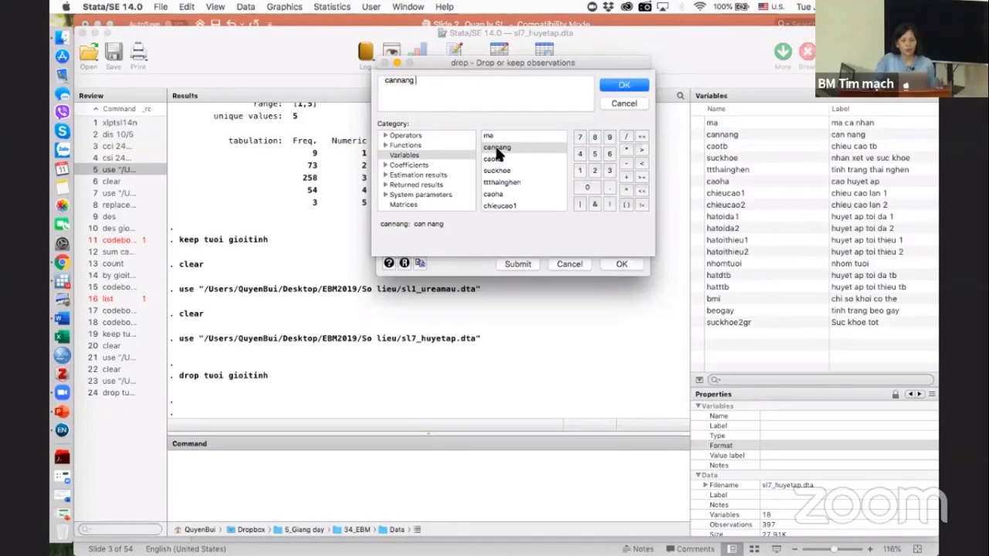
text(>)
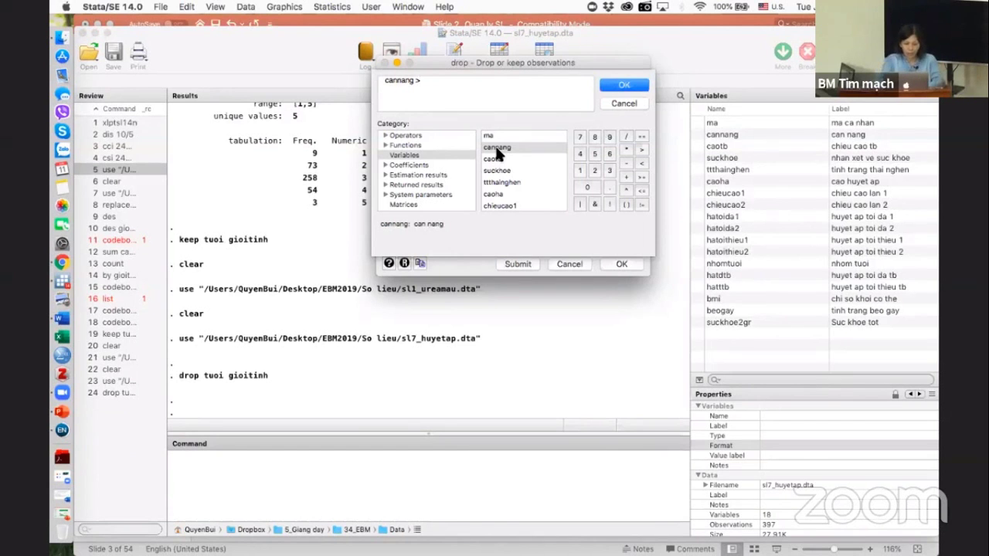
text(50)
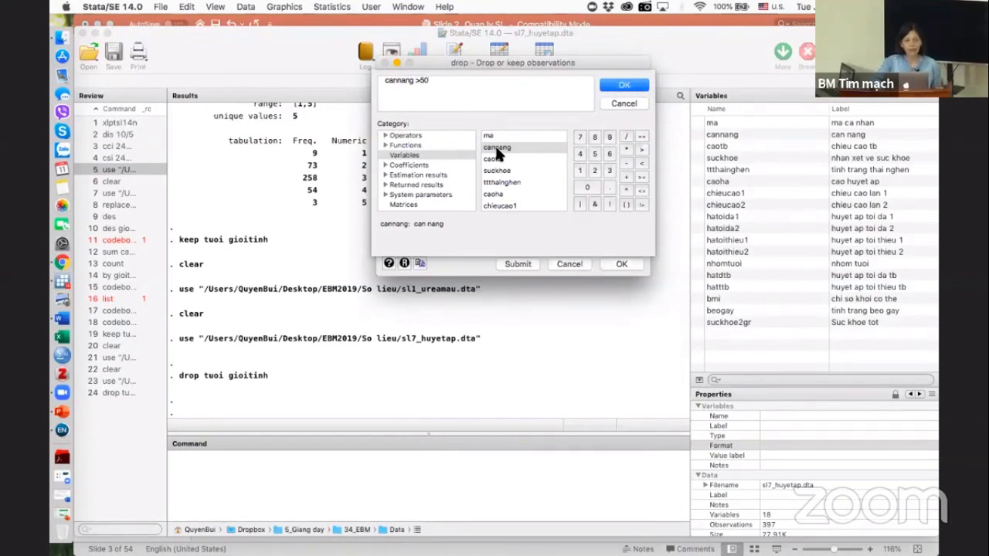
click(640, 88)
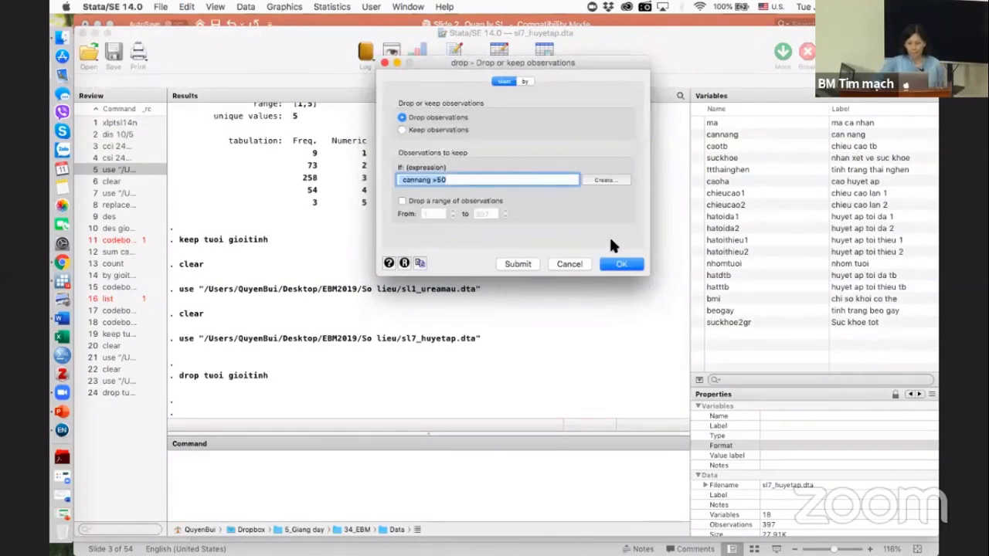
click(618, 264)
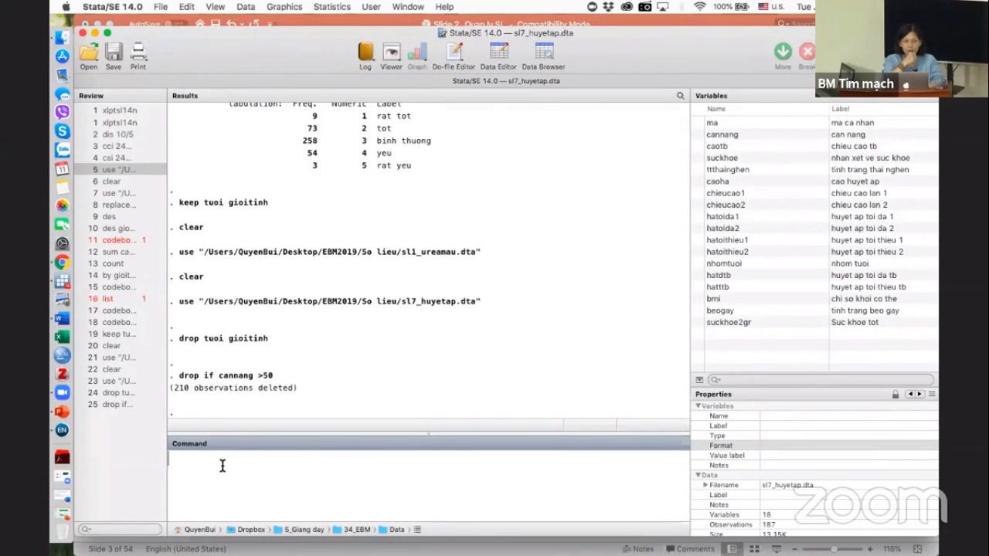
- Run the command drop if bmi<18 and summarize bmi with the sum command
text(drop iff)
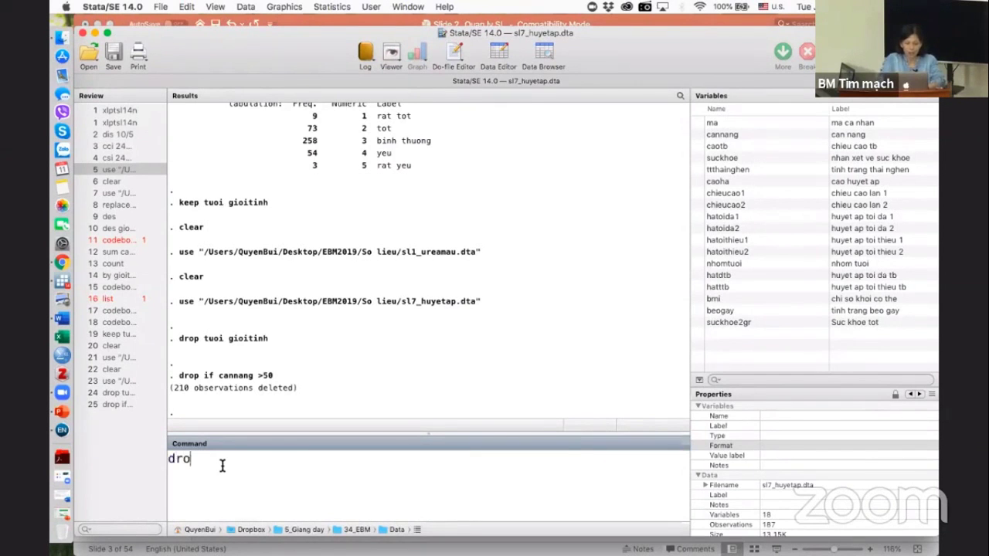
key(BackSpace)
key(BackSpace)
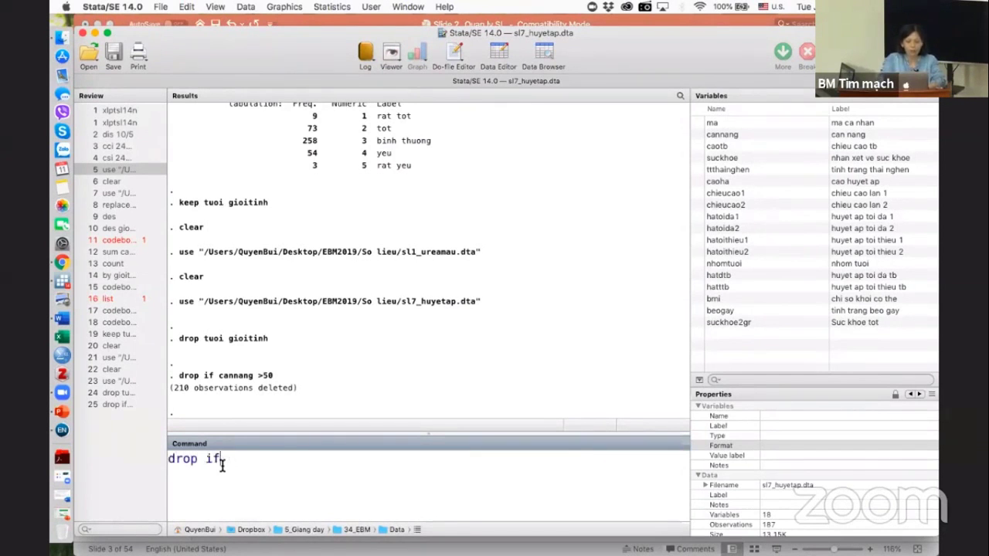
double_click(703, 297)
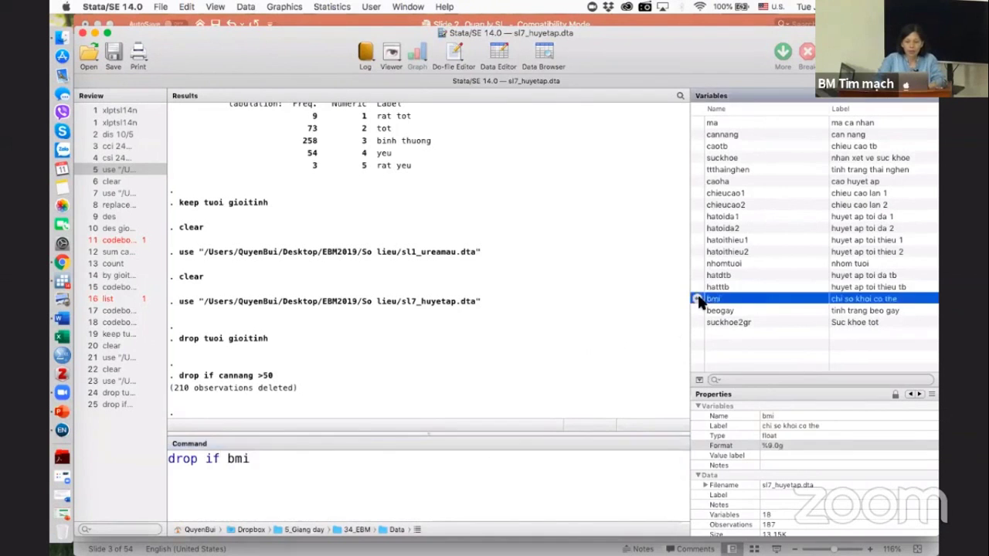
click(334, 467)
text(<18)
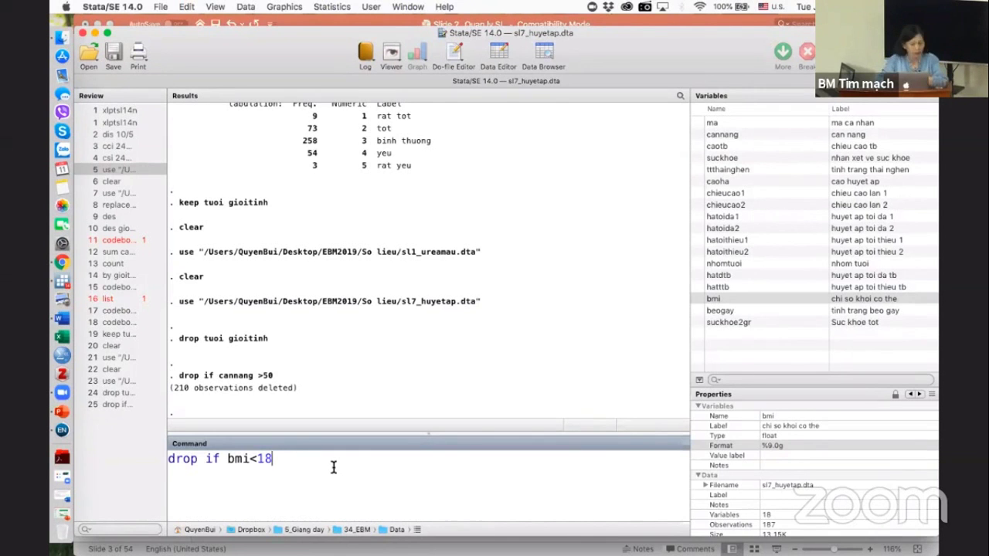
key(Return)
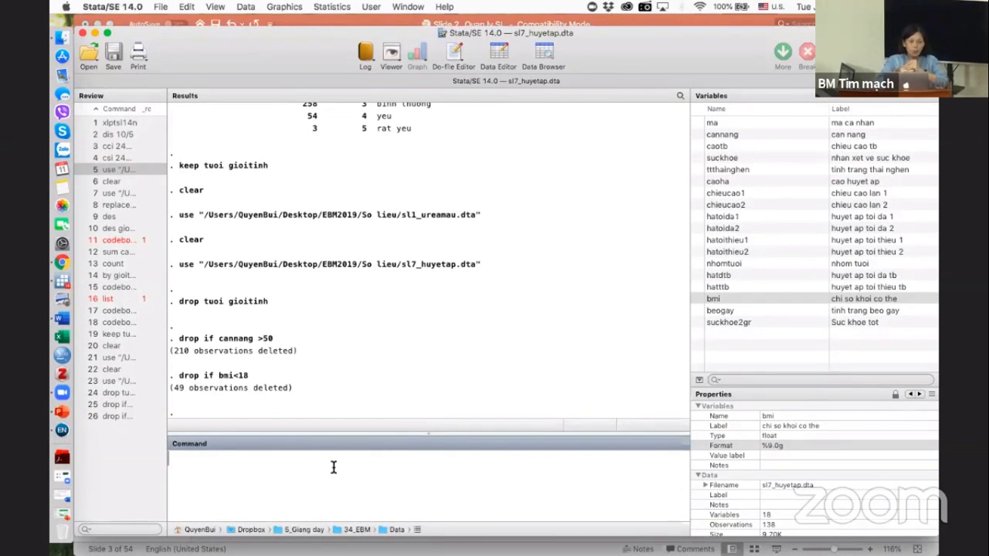
text(sum)
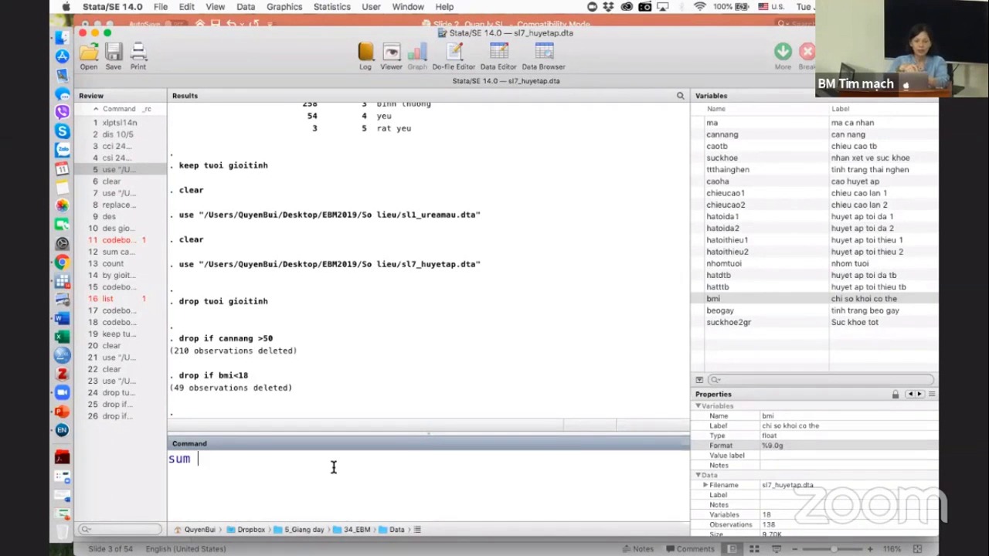
double_click(703, 298)
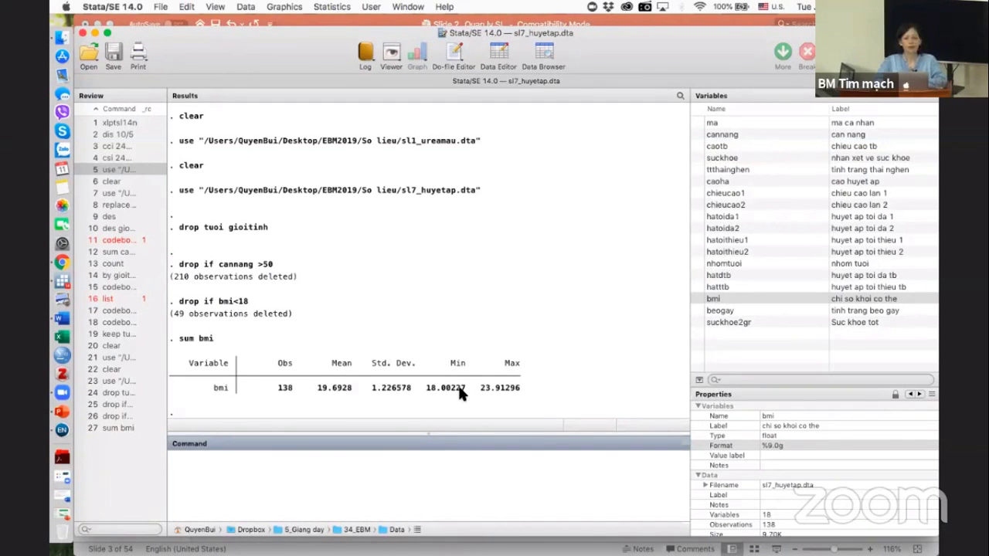
- Open the HVM data-processing tool for keeping or dropping observations and set it to keep observations
click(369, 8)
mouse_move(407, 6)
mouse_move(371, 7)
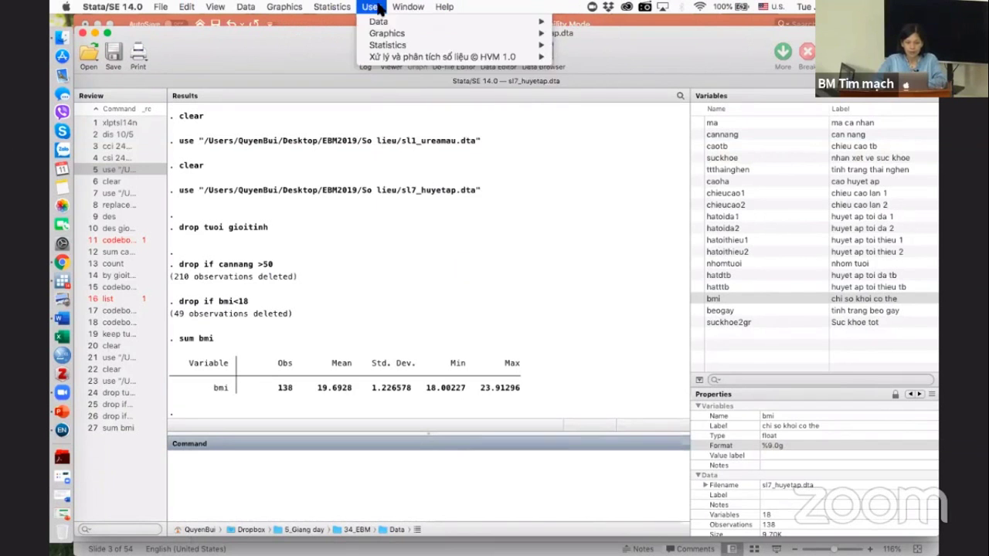
mouse_move(386, 57)
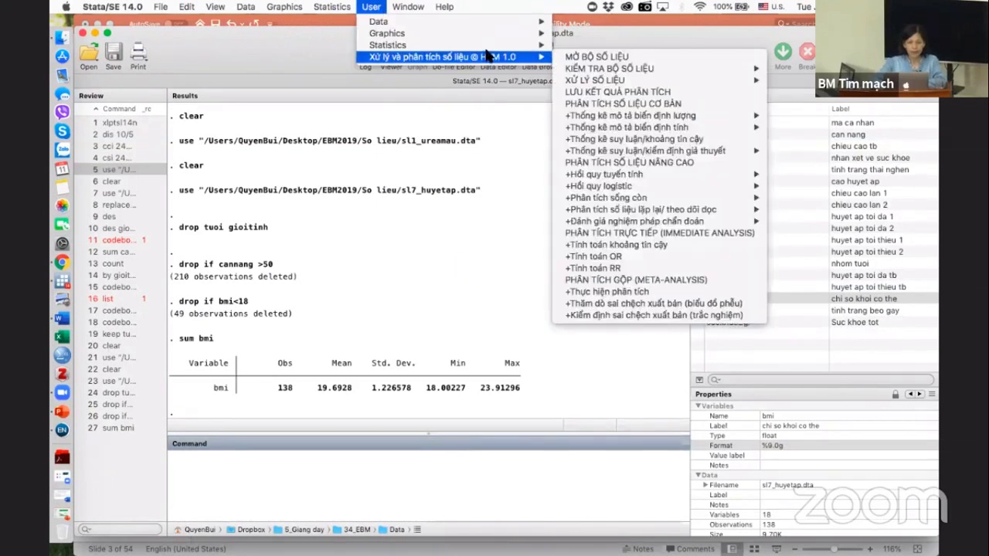
mouse_move(618, 80)
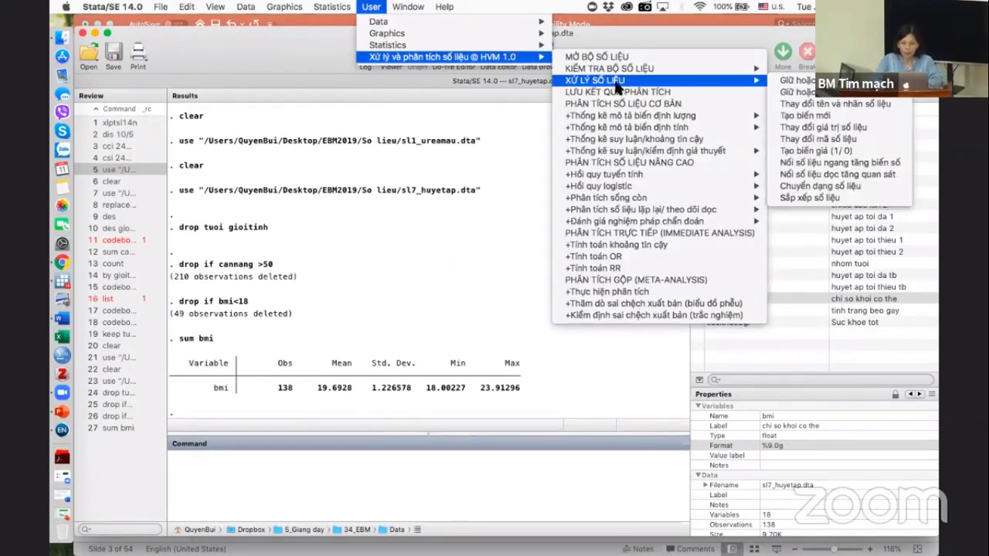
click(796, 93)
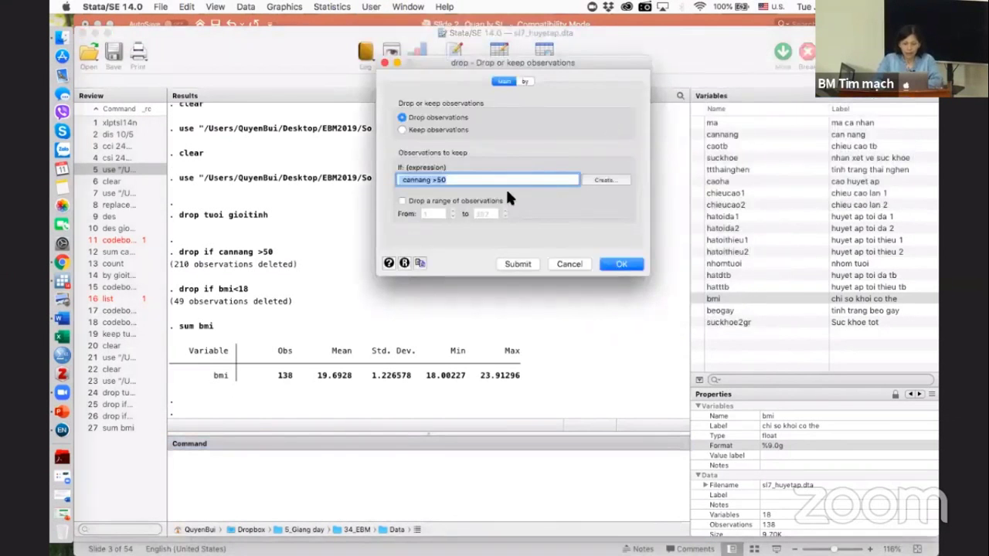
click(423, 130)
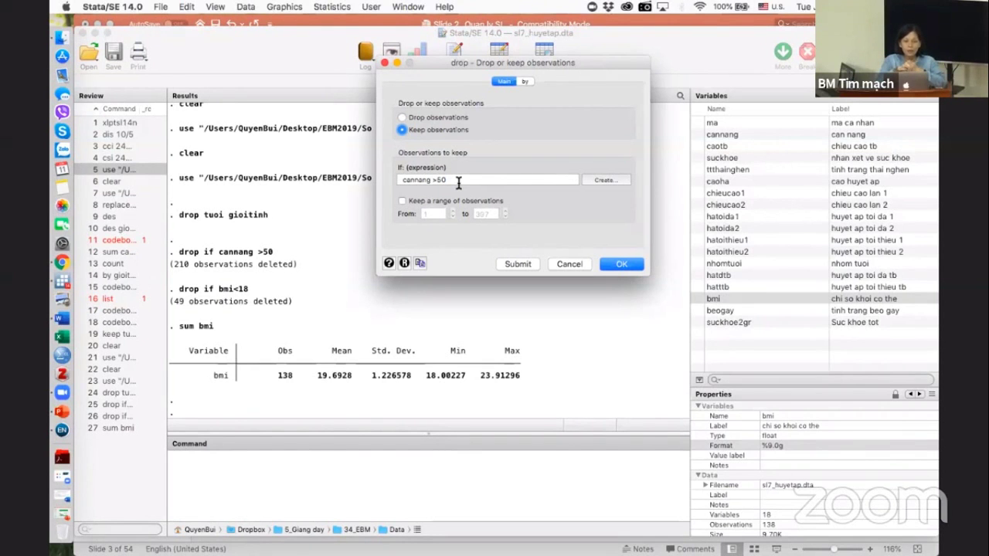
- Replace the condition with caotb >160 in the expression builder and keep only the matching observations
click(599, 179)
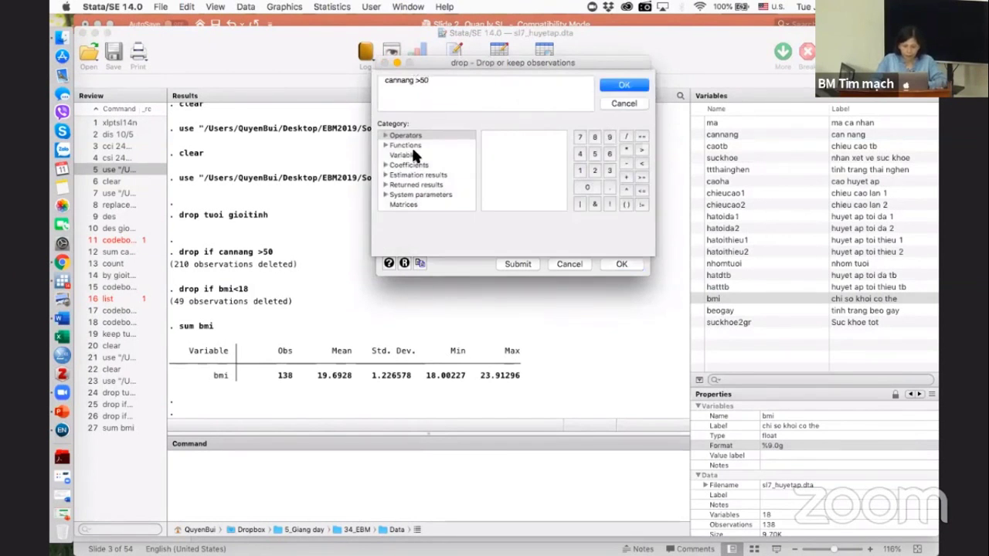
click(411, 155)
click(423, 82)
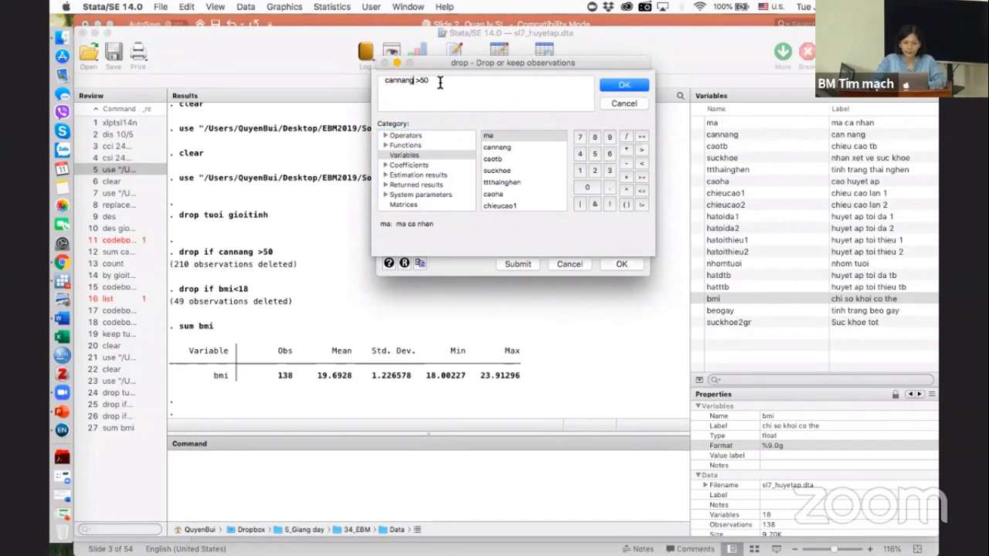
key(super+a)
key(BackSpace)
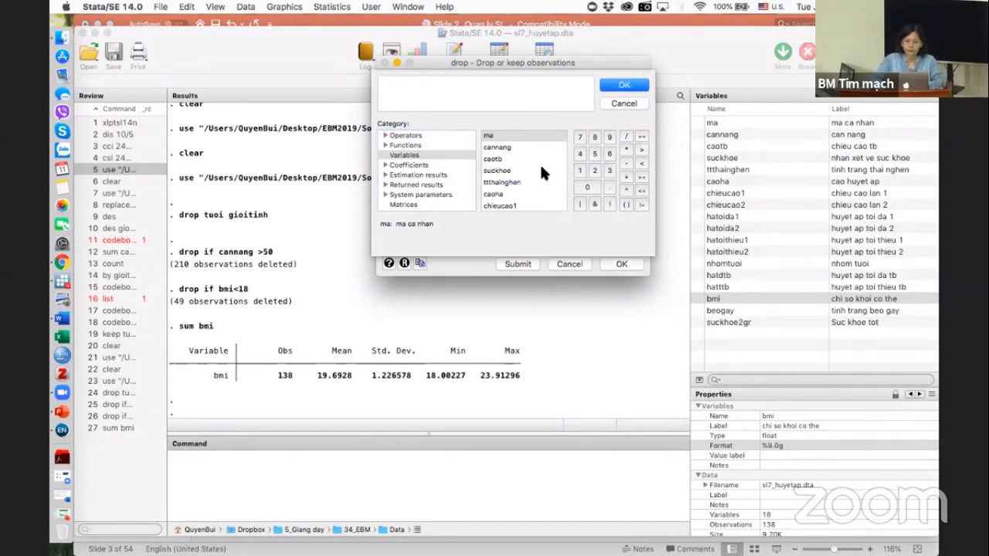
double_click(493, 159)
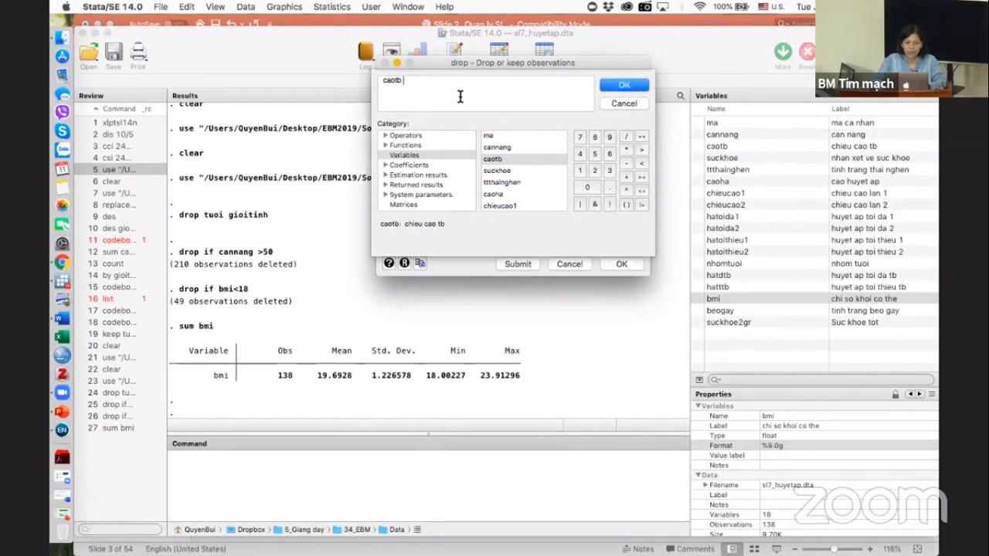
text(>160)
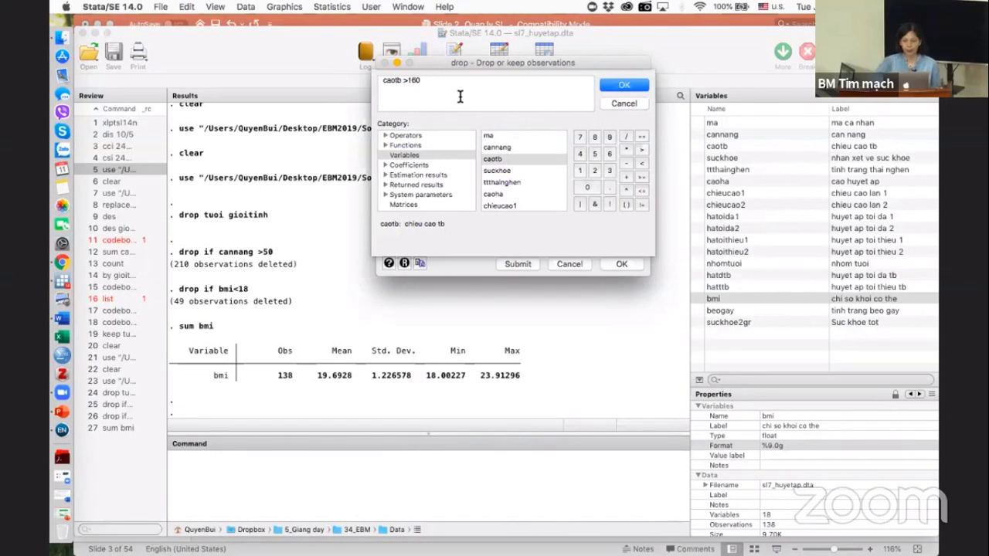
click(619, 83)
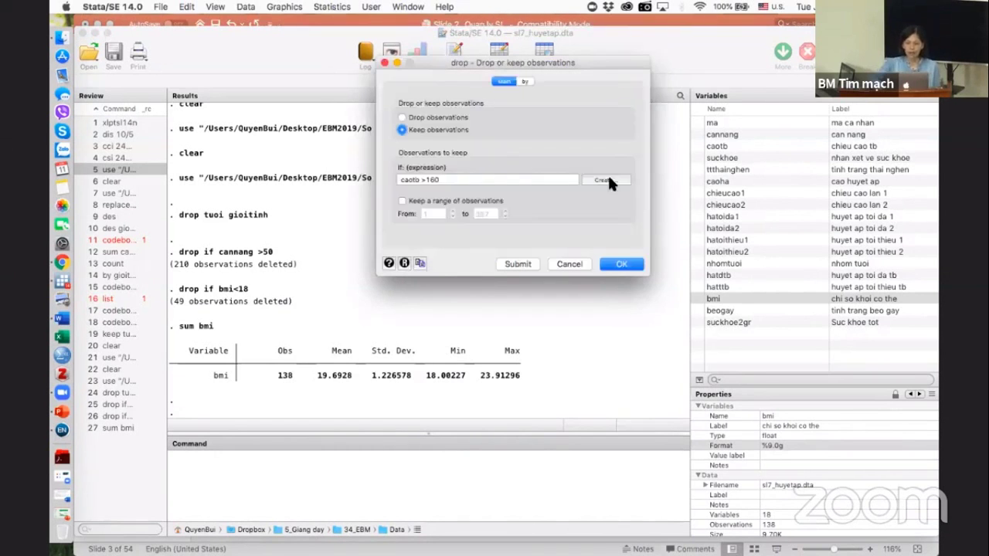
click(619, 265)
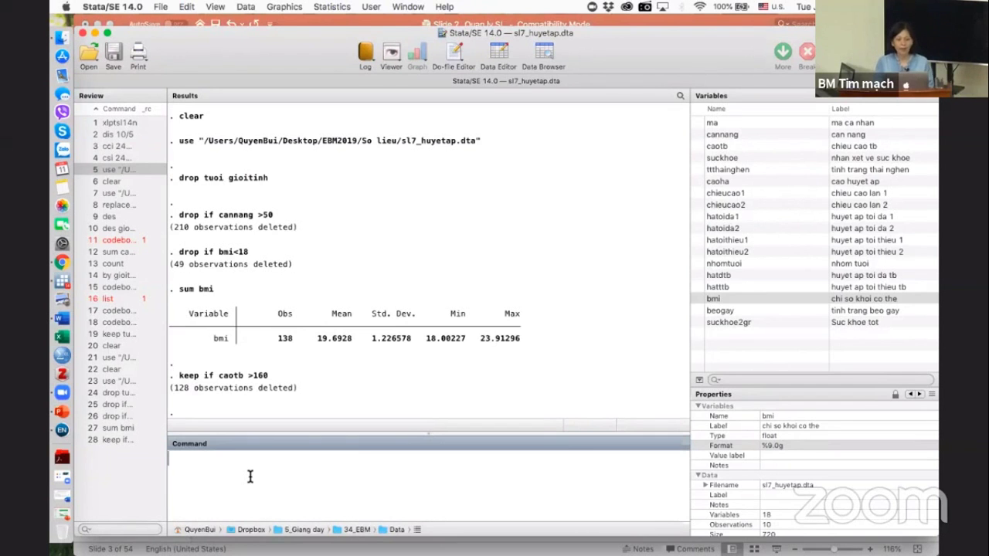
- Summarize the variable caoha with the sum command
text(sum)
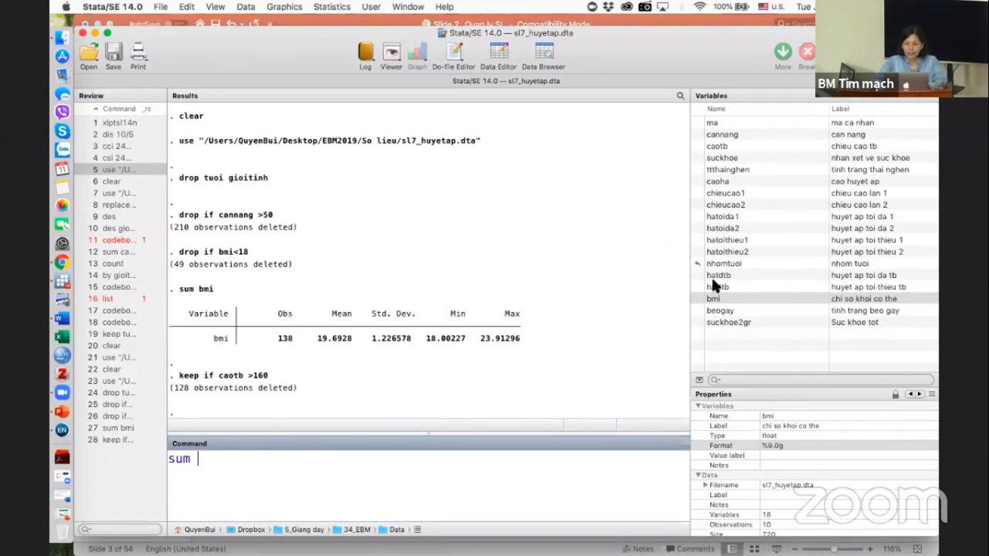
click(697, 182)
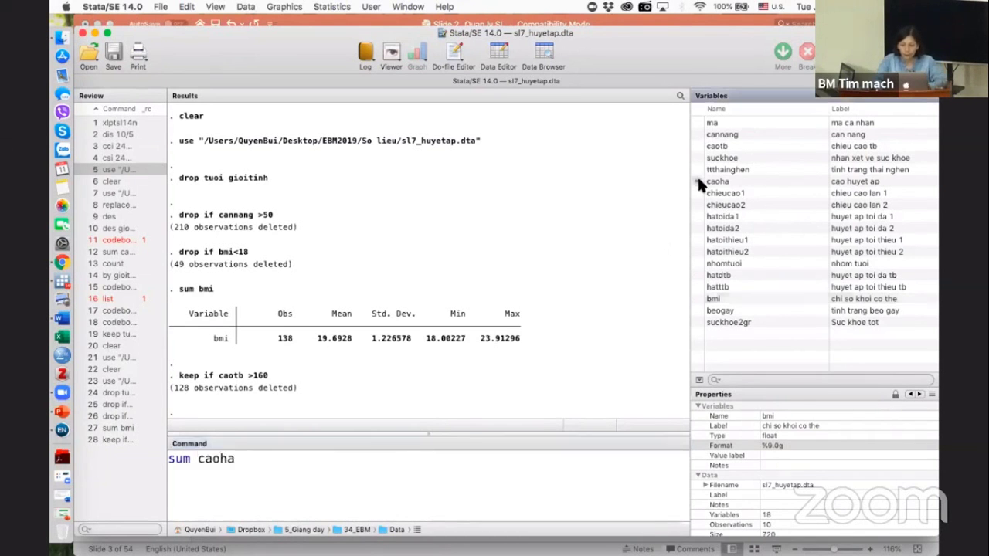
key(Return)
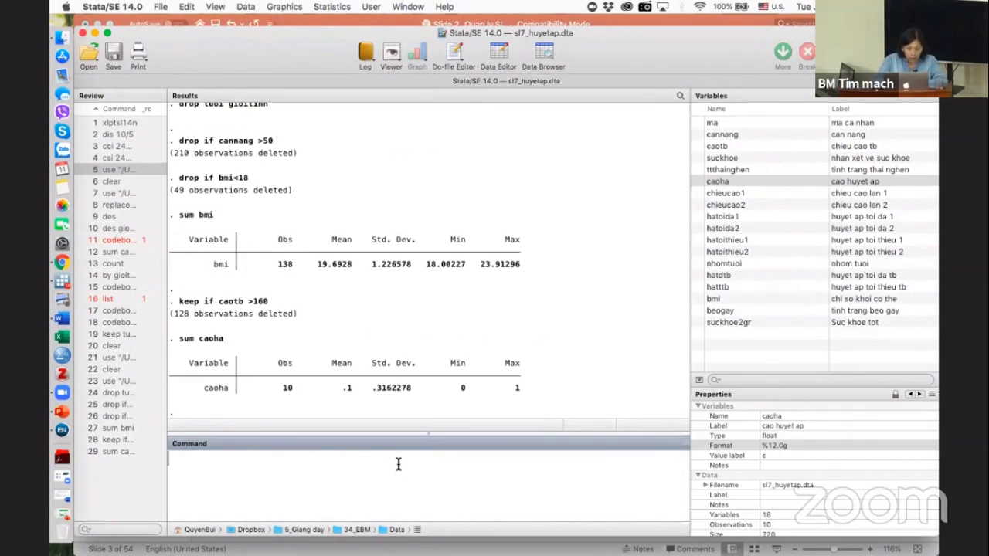
- Reuse the previous sum command with its variable replaced by caotb and run it
click(117, 451)
key(BackSpace)
key(BackSpace)
key(BackSpace)
key(BackSpace)
key(BackSpace)
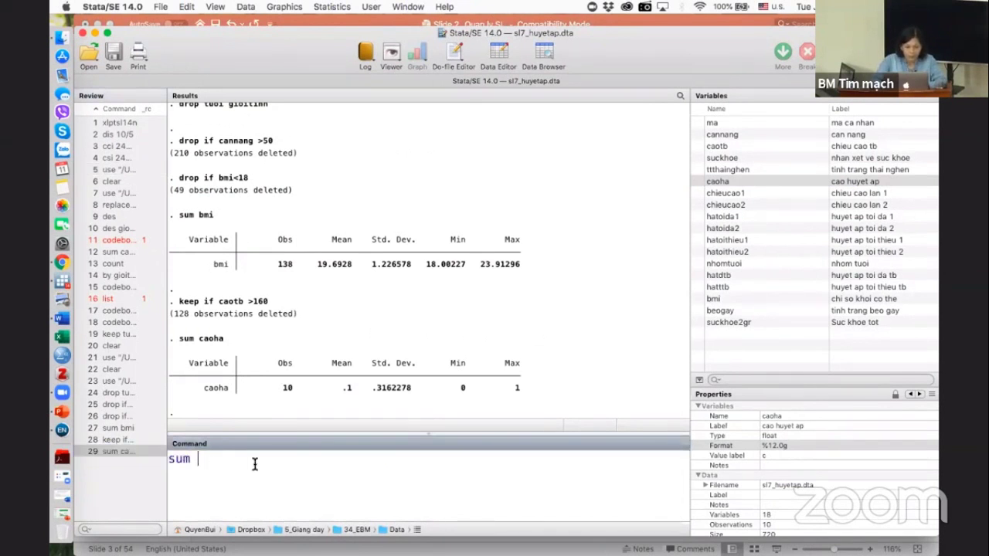
click(698, 146)
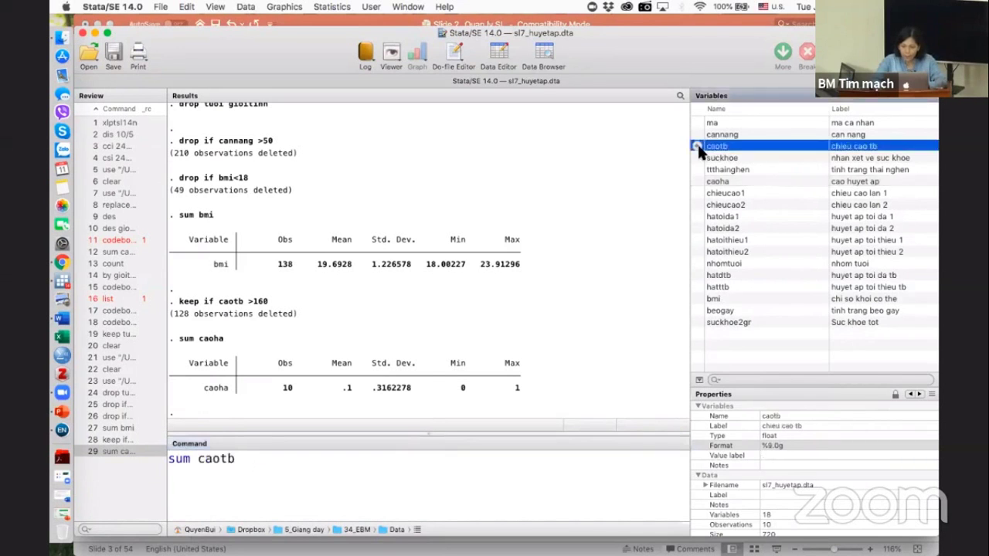
key(Return)
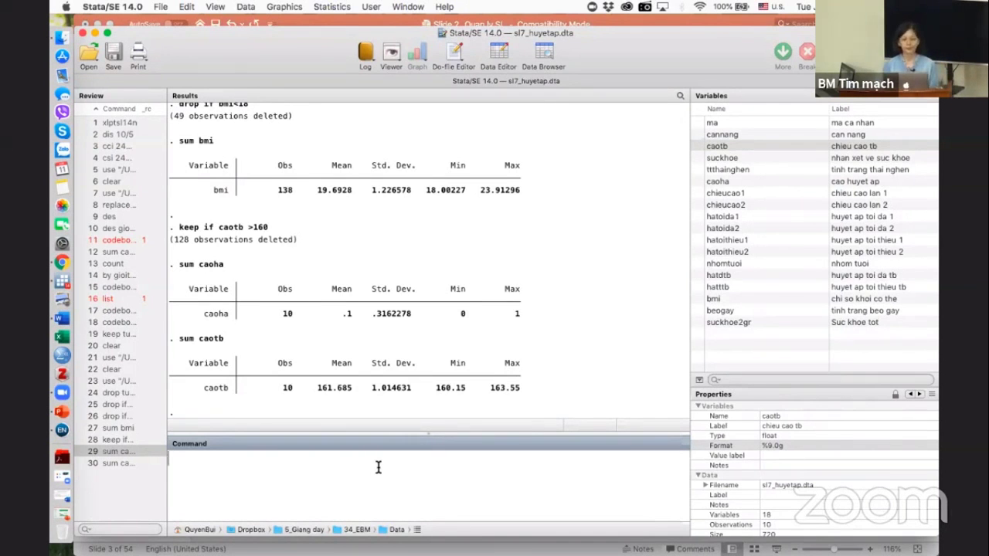
- Reopen the HVM tool for keeping or dropping observations and change the keep condition to caotb >170
click(369, 7)
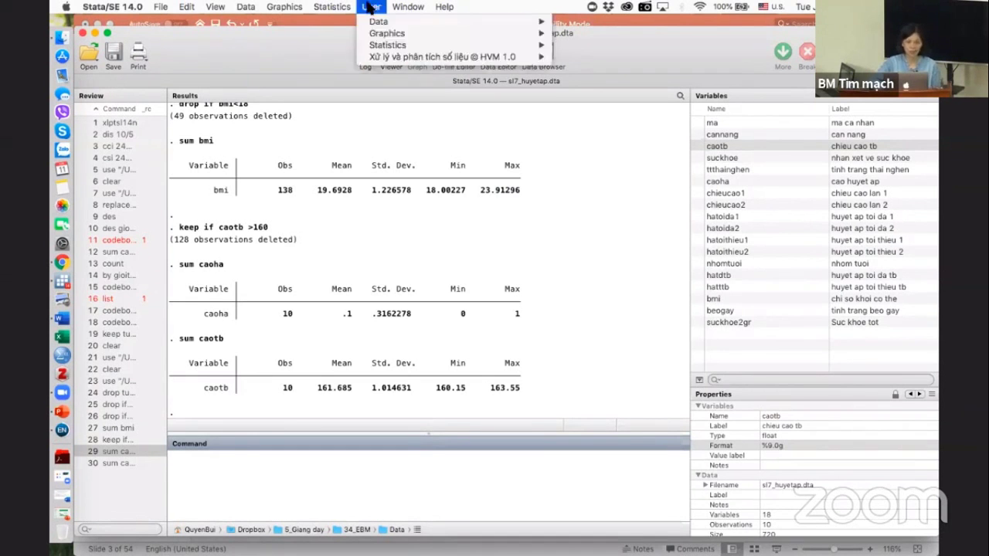
mouse_move(400, 62)
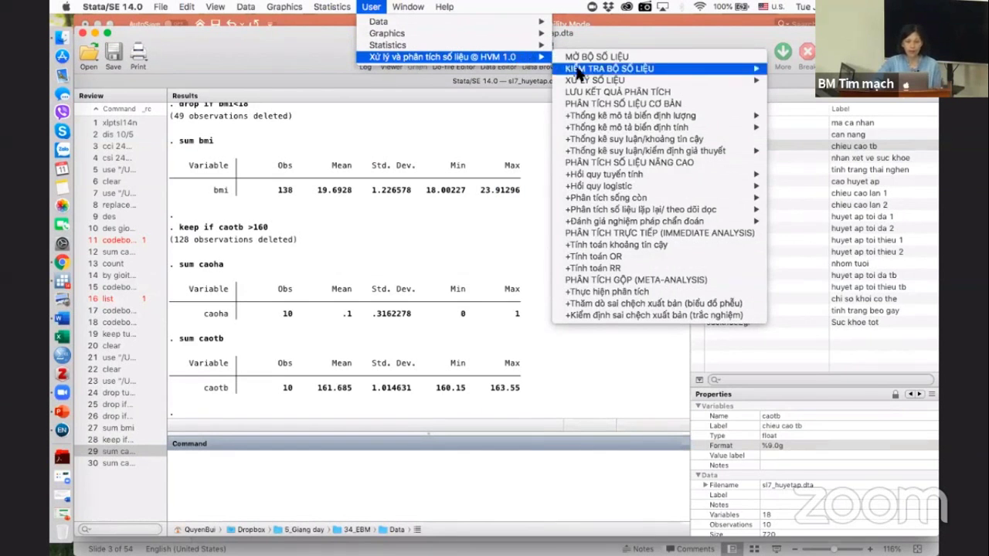
mouse_move(606, 82)
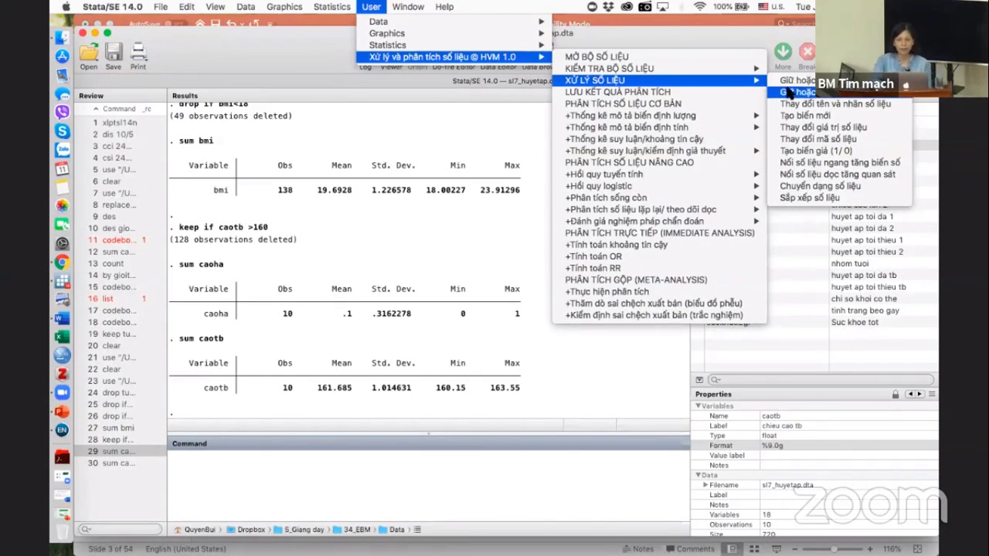
click(780, 92)
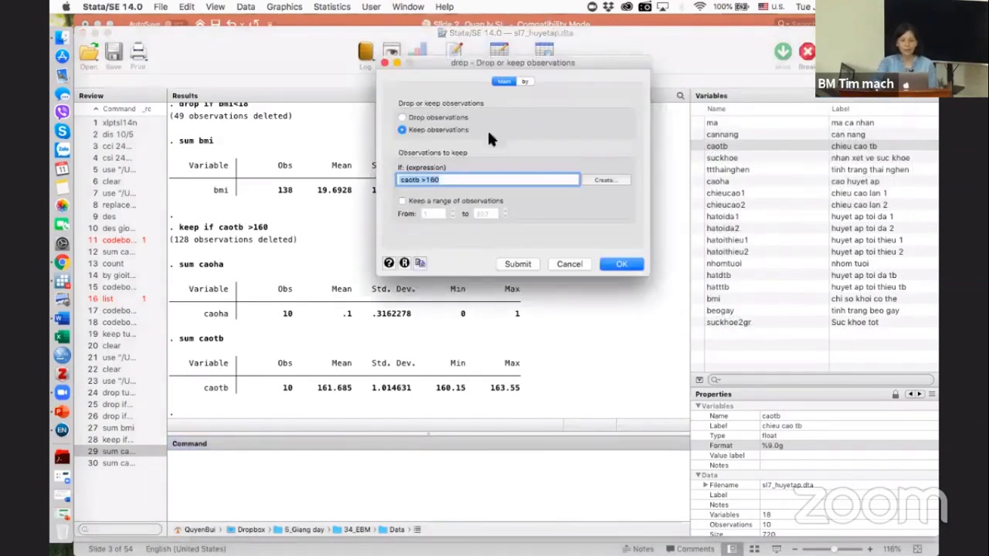
click(451, 178)
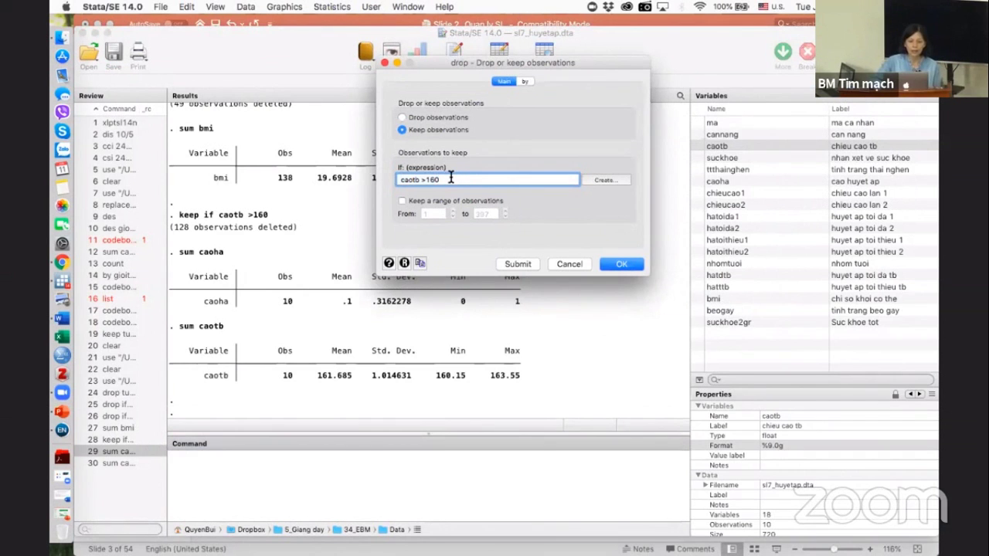
key(BackSpace)
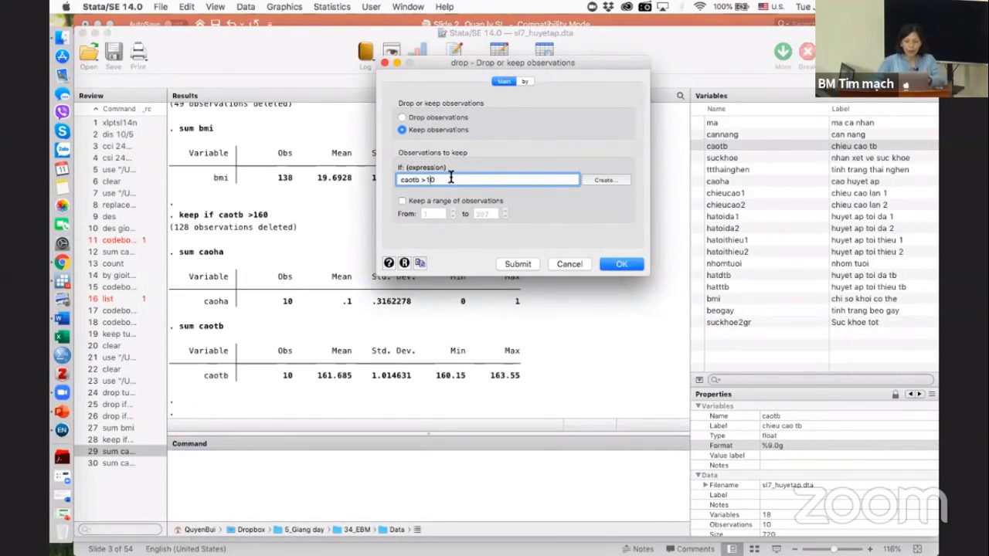
text(7)
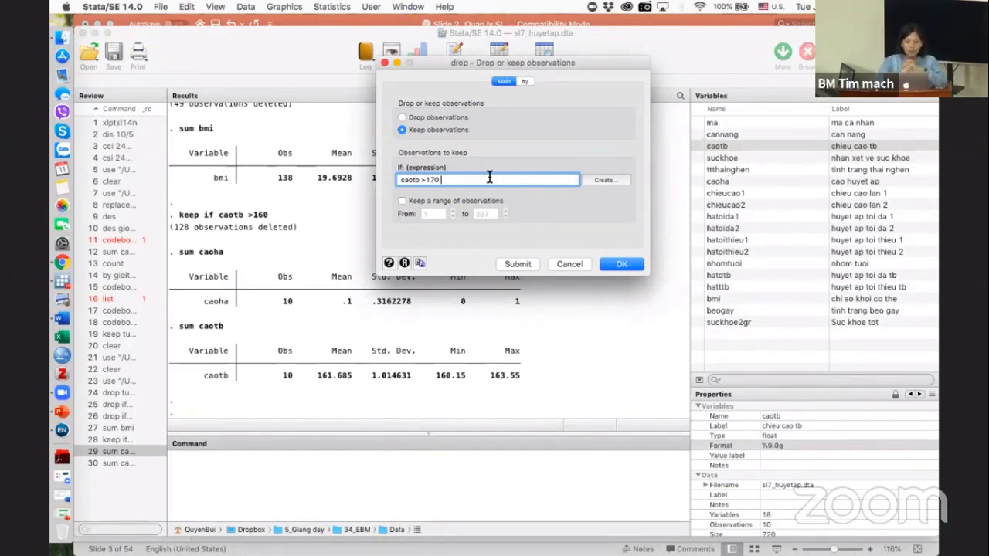
- Extend the keep condition with the & operator and replace that operator with the OR operator |
click(605, 181)
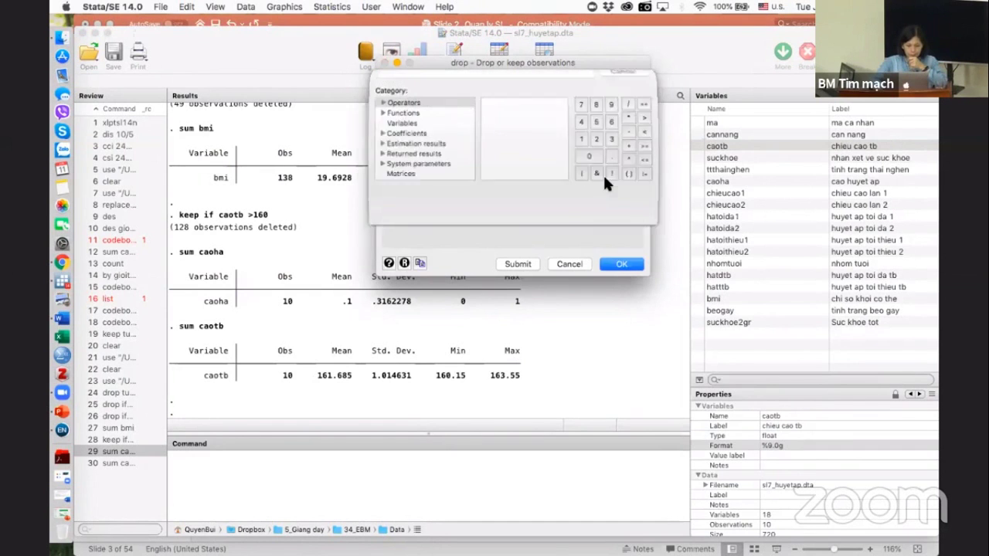
click(415, 155)
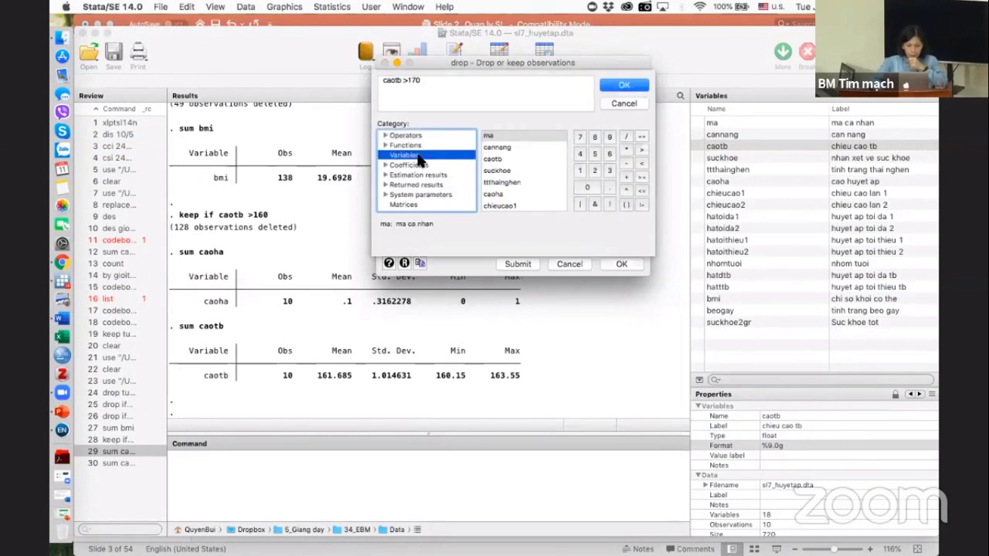
click(504, 169)
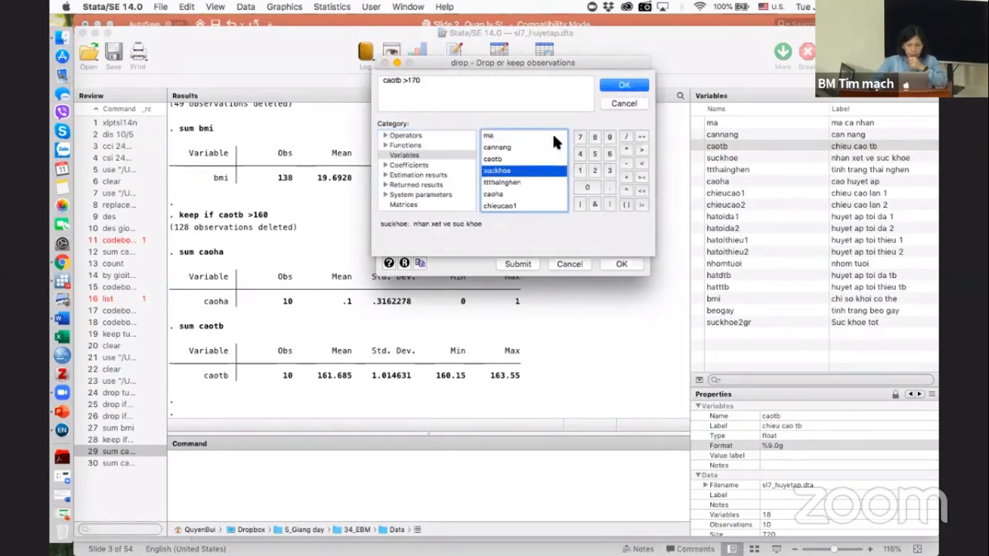
click(624, 86)
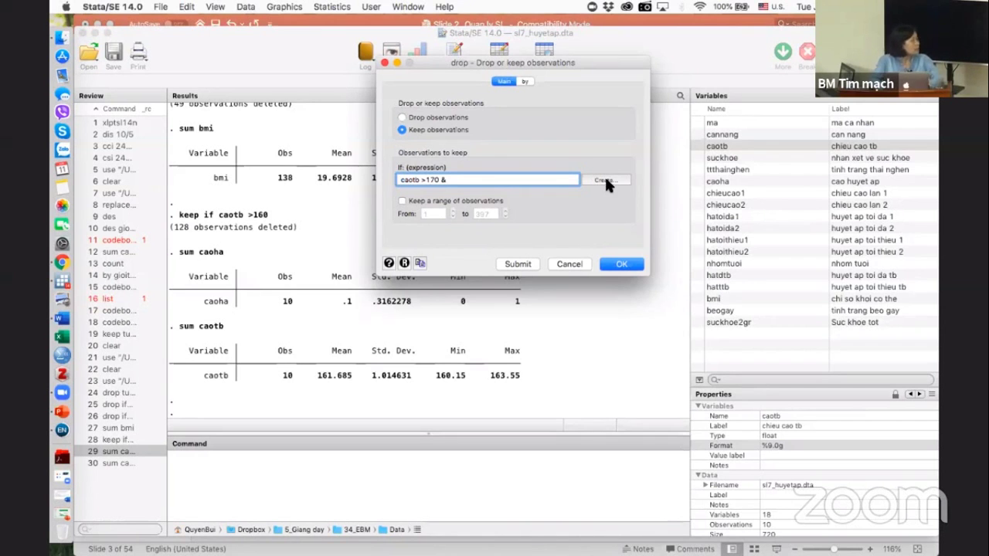
key(BackSpace)
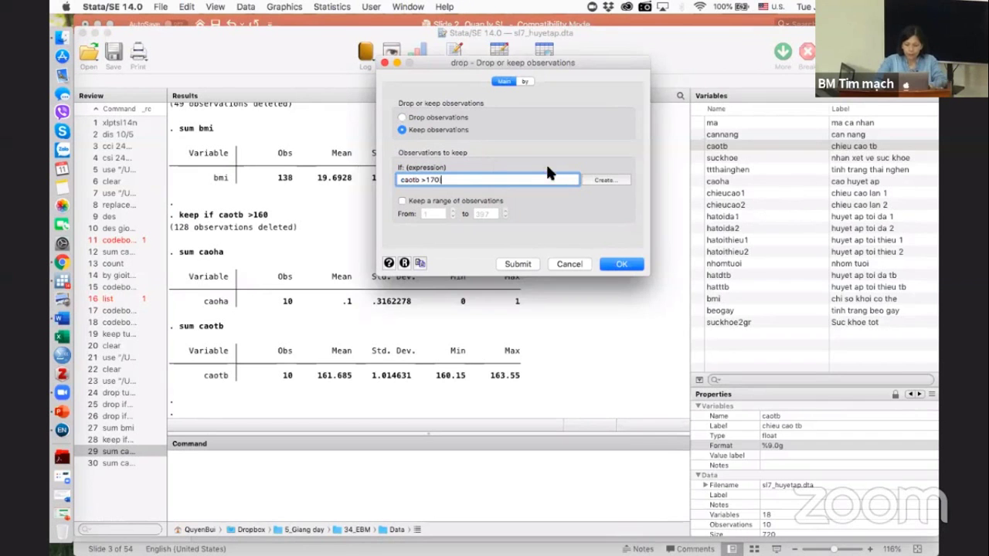
- Add suckhoe =1 as the second part of the condition and try to keep observations matching caotb >170| suckhoe =1
click(598, 180)
click(407, 152)
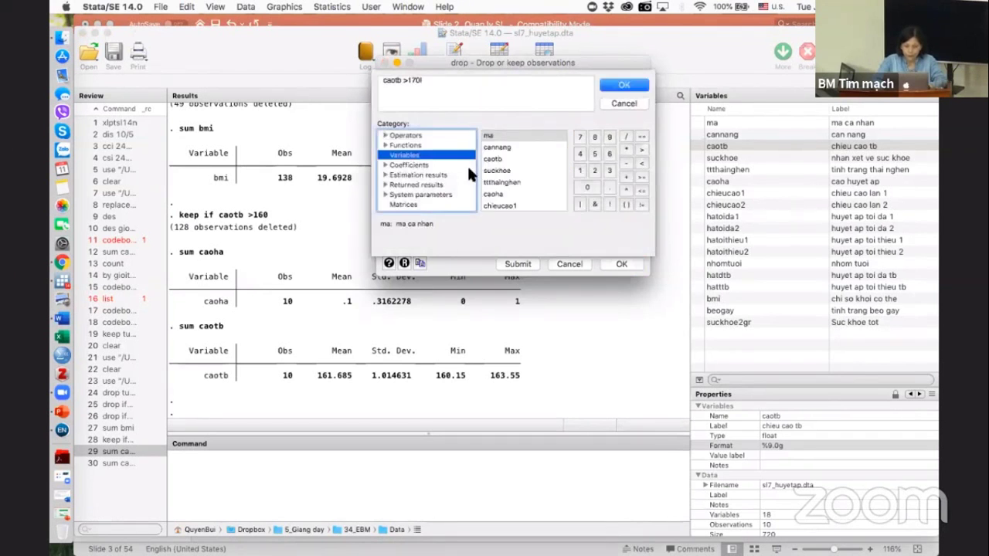
click(507, 171)
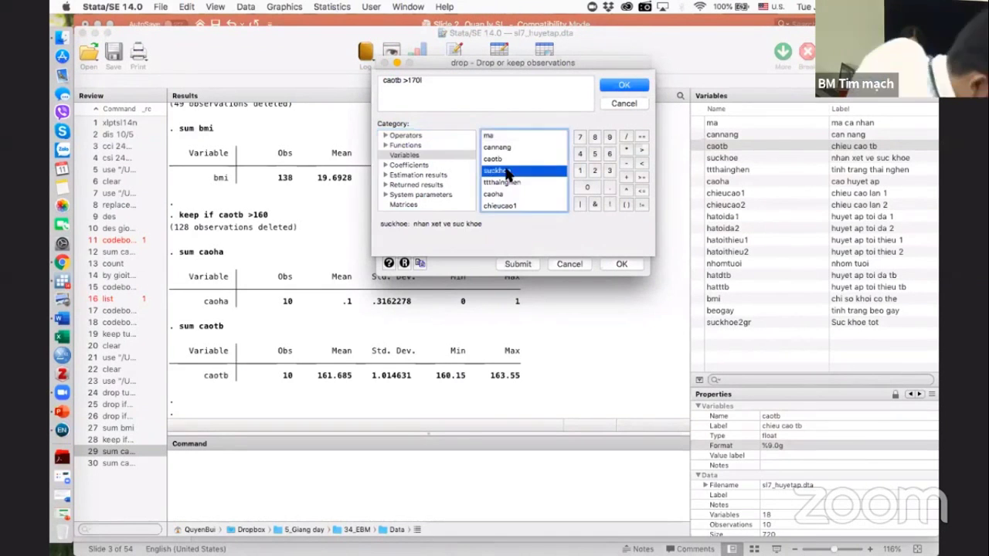
double_click(507, 171)
text(=1)
click(624, 85)
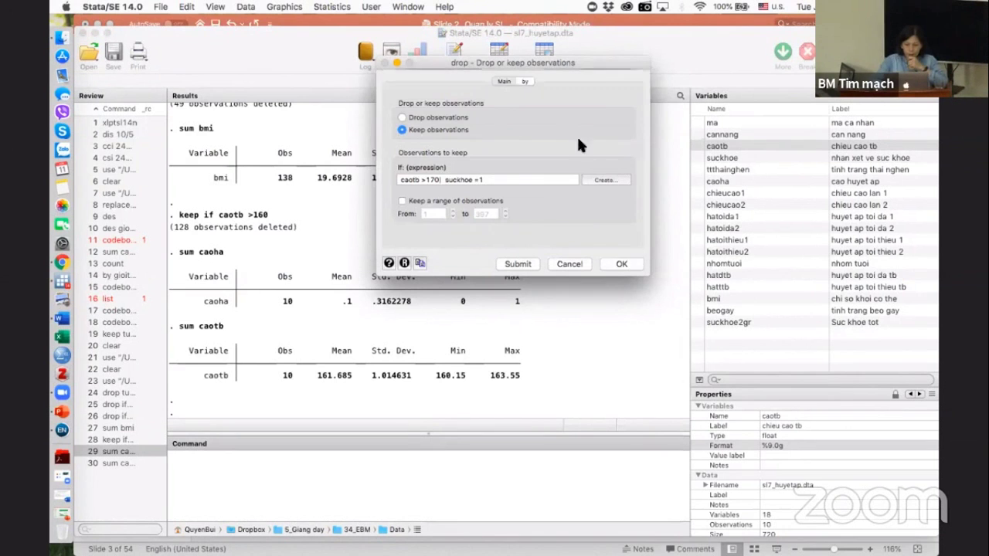
click(617, 264)
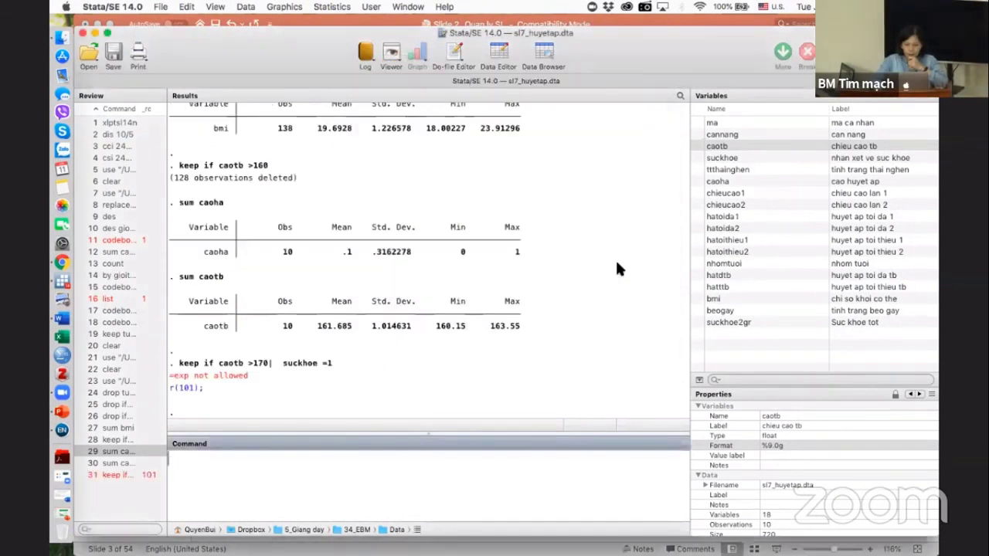
- Correct the failed keep command so its second condition uses suckhoe ==1 and run it
click(139, 475)
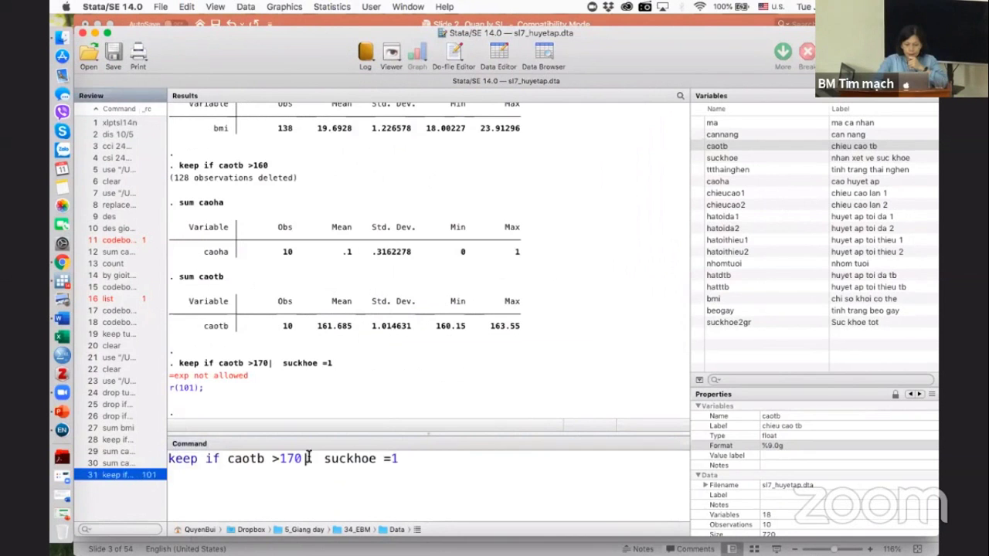
click(392, 459)
text(=)
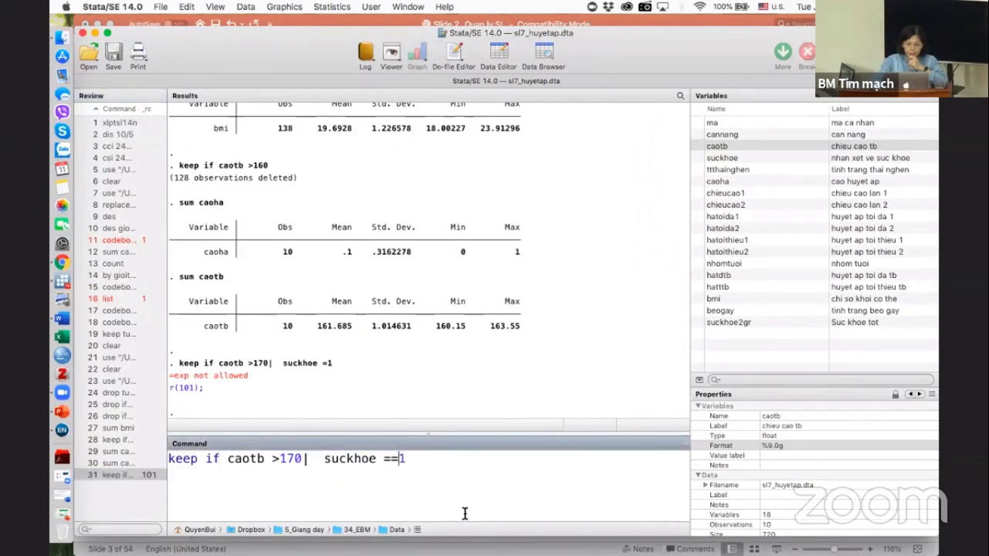
key(Return)
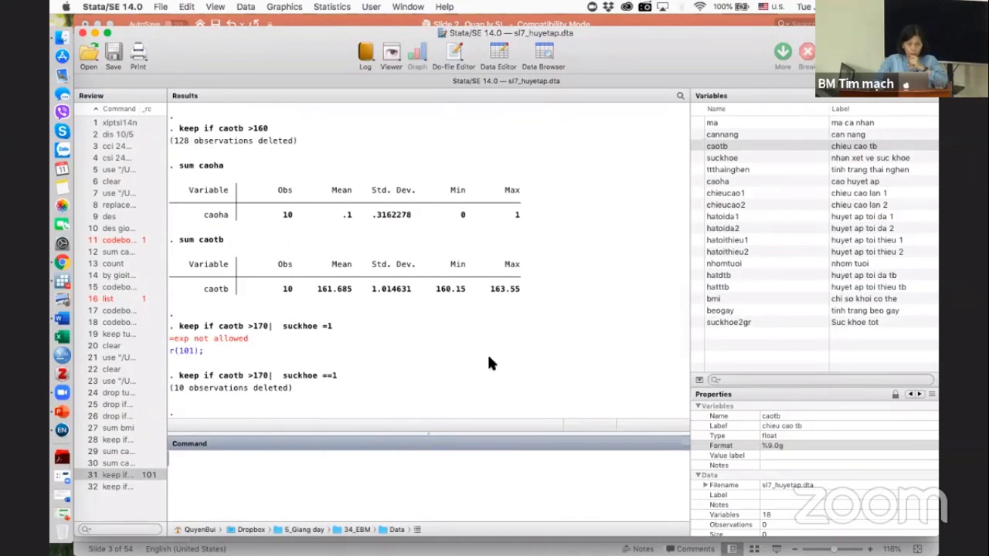
- Reopen the HVM tool for keeping or dropping observations and add a space before the | operator in the keep condition
scroll(489, 360, up, 1)
scroll(489, 360, down, 1)
click(370, 7)
mouse_move(421, 58)
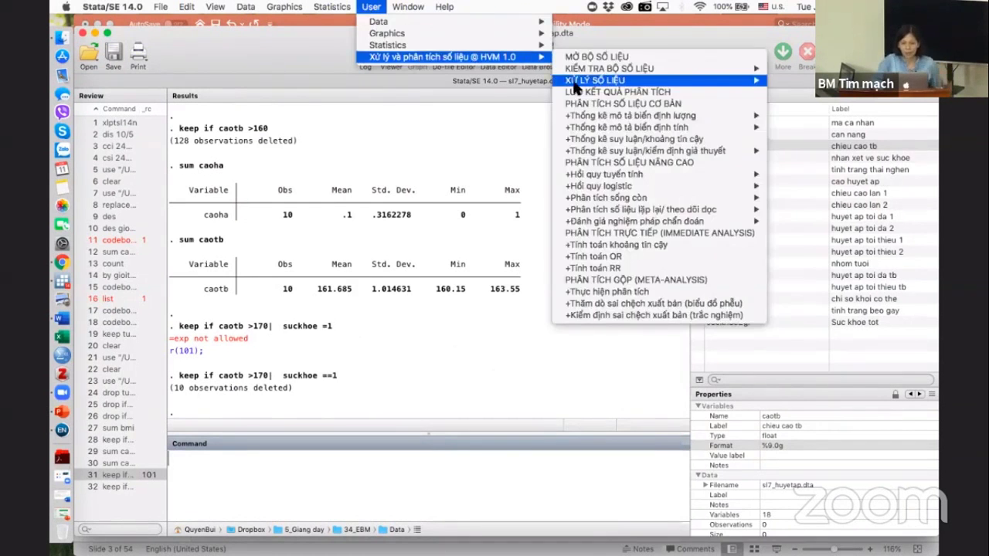
mouse_move(723, 81)
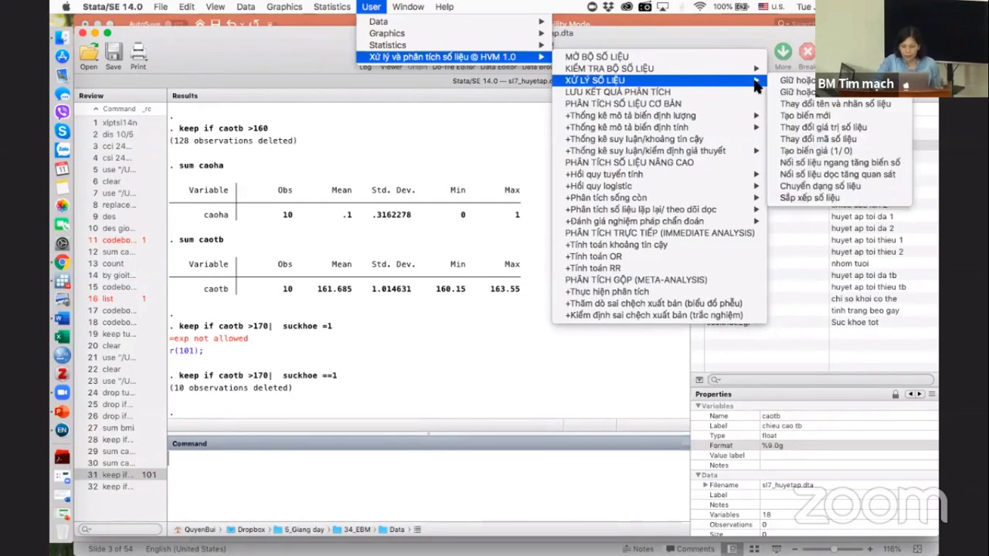
click(802, 92)
click(475, 181)
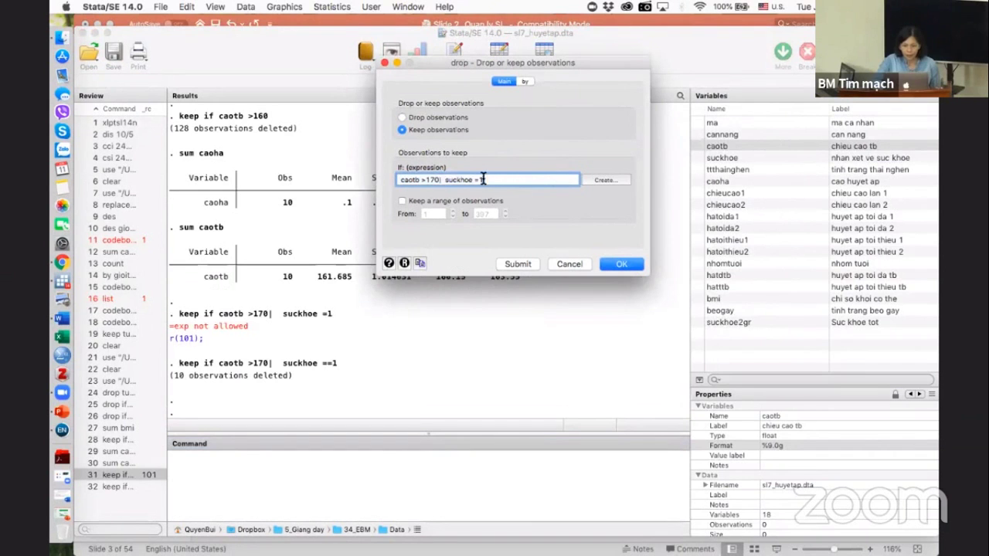
click(438, 181)
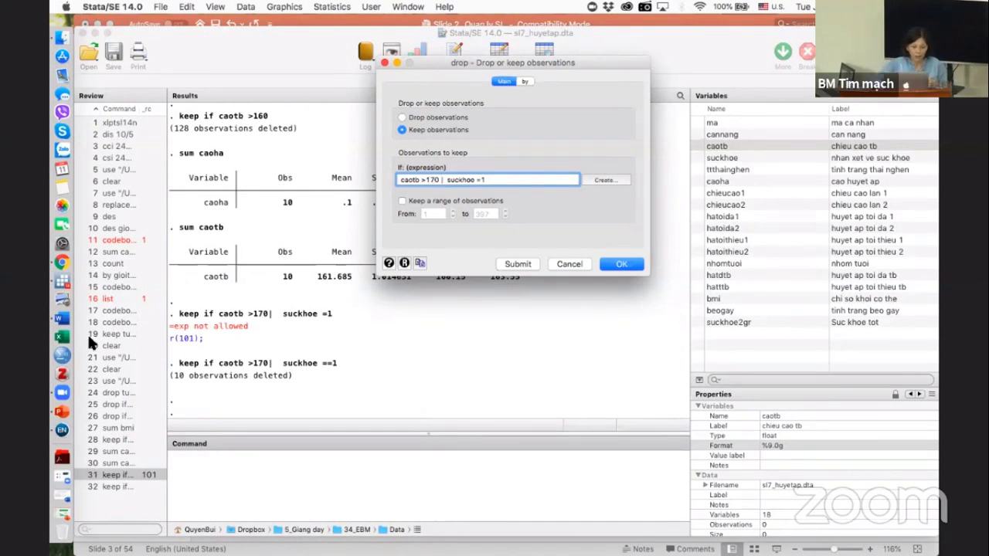
- Switch to the PowerPoint deck Slide 1_ Gioi thieu STATA and go to slide 5 on Stata's signs and symbols
right_click(62, 411)
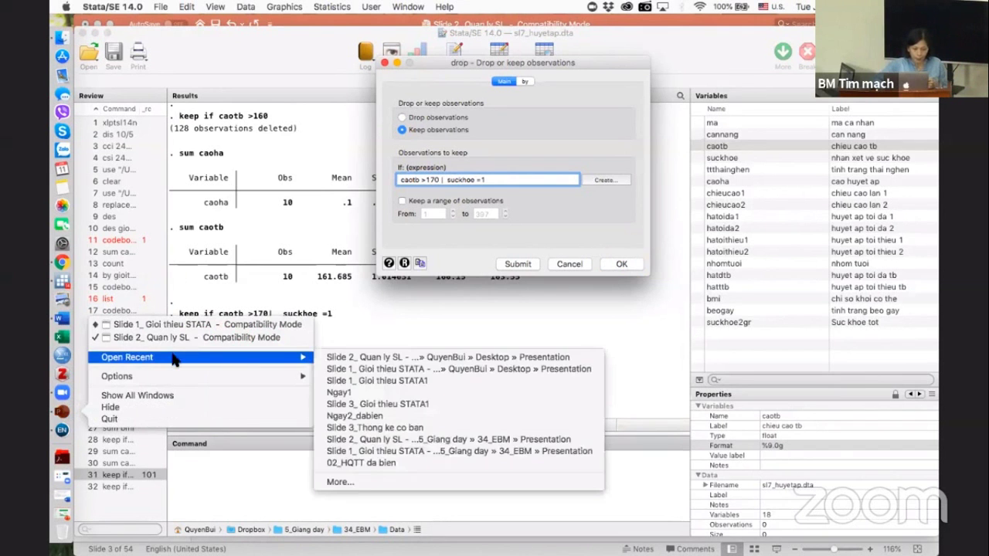
click(242, 325)
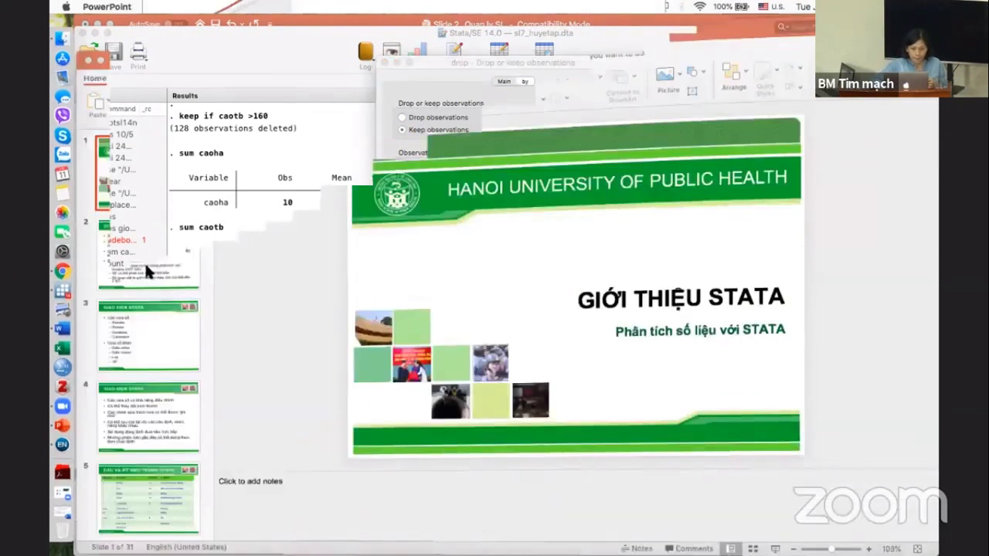
key(Down)
key(Down)
key(Down)
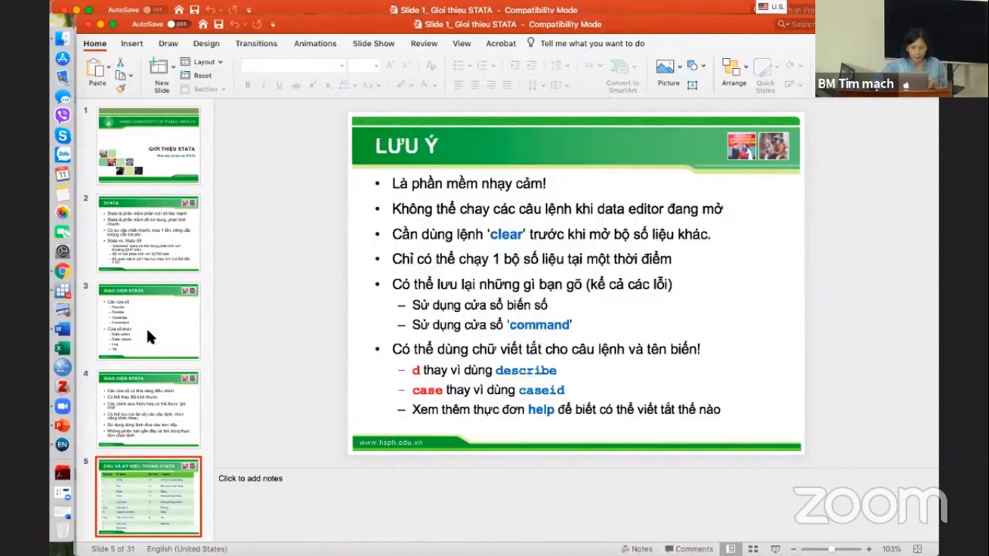
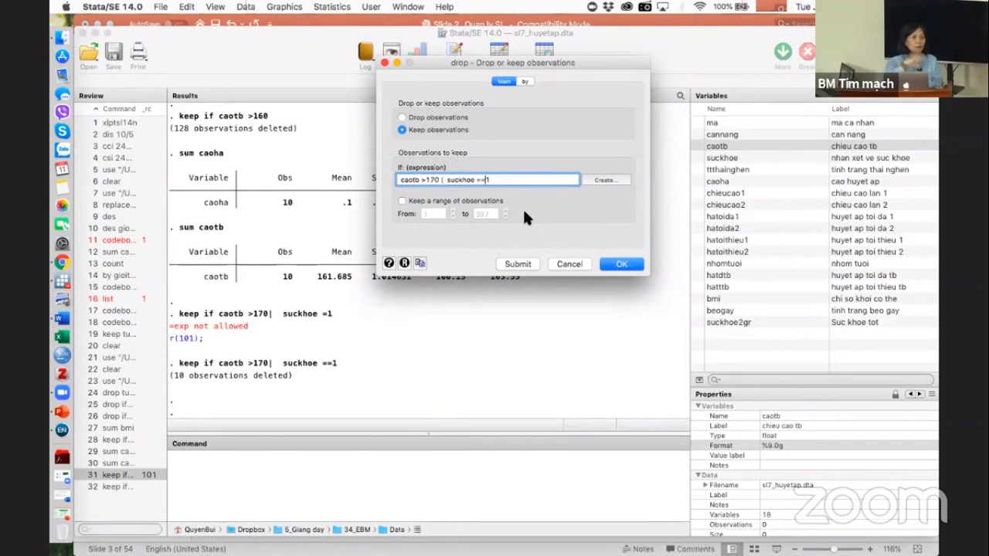
- Back in Stata, keep only the observations matching caotb >170 | suckhoe ==1
click(478, 179)
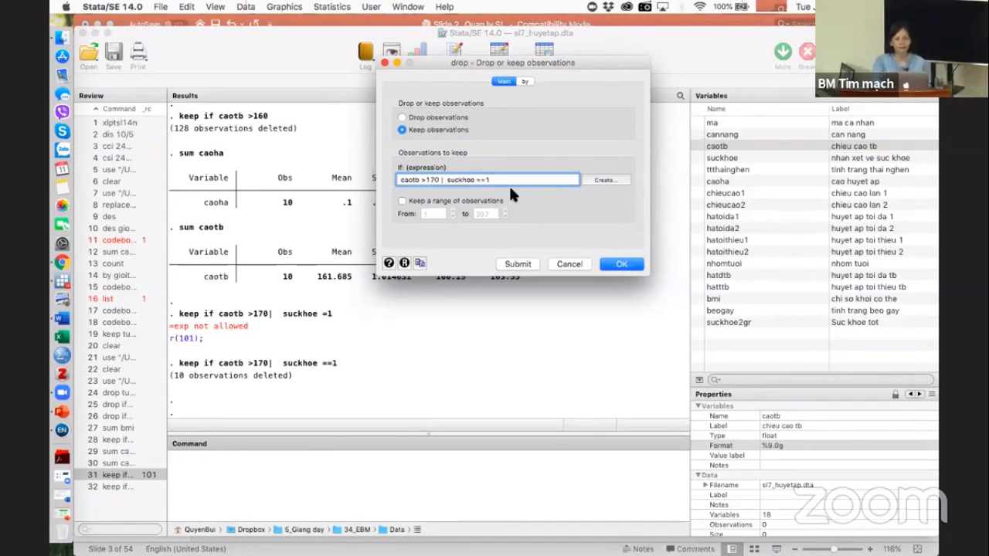
click(618, 264)
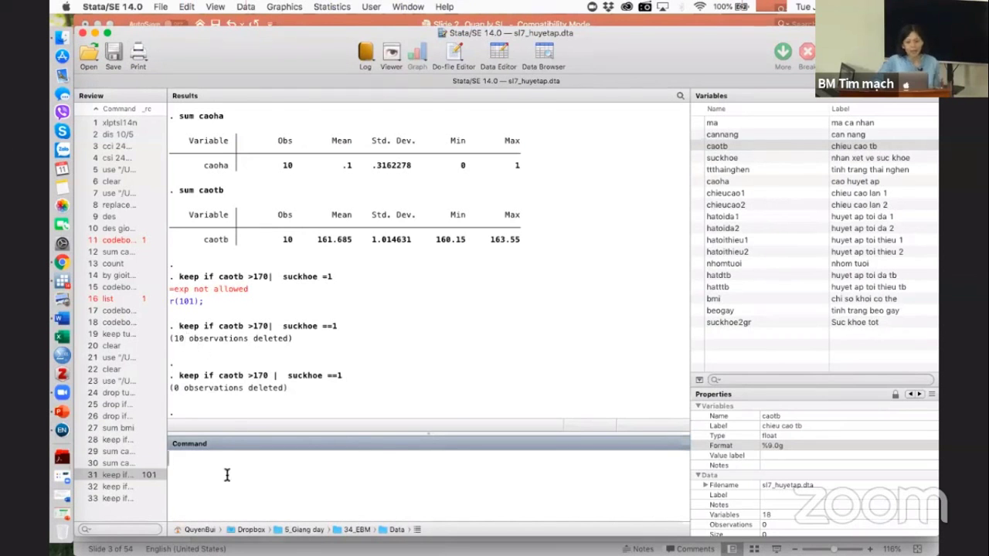
- Count the remaining observations and check the dataset in the Data Editor, closing the editor when done
text(count)
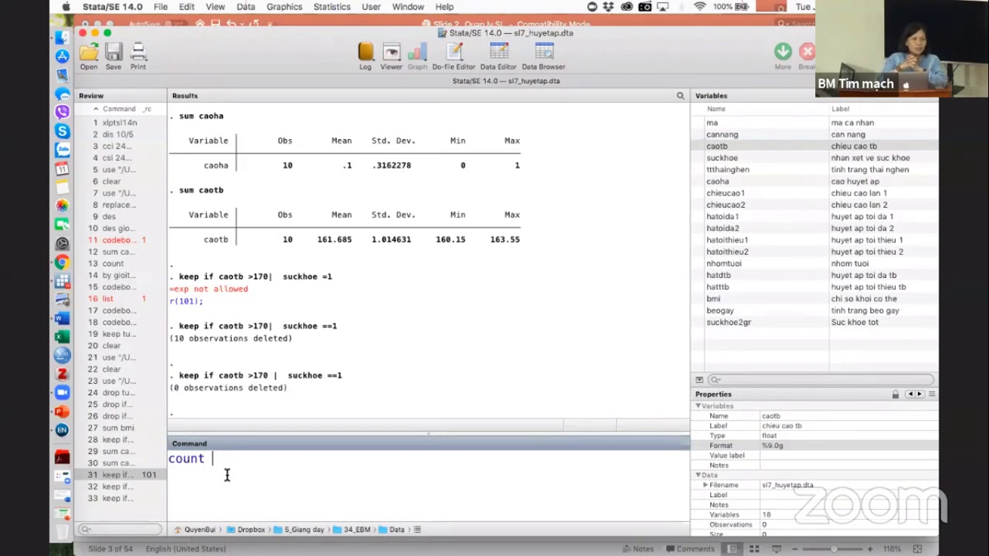
key(Return)
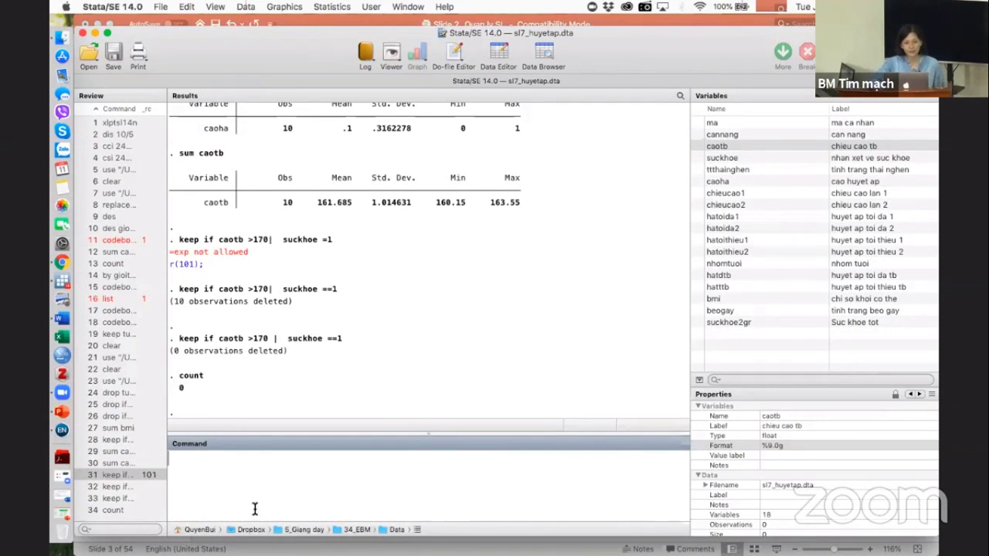
click(491, 48)
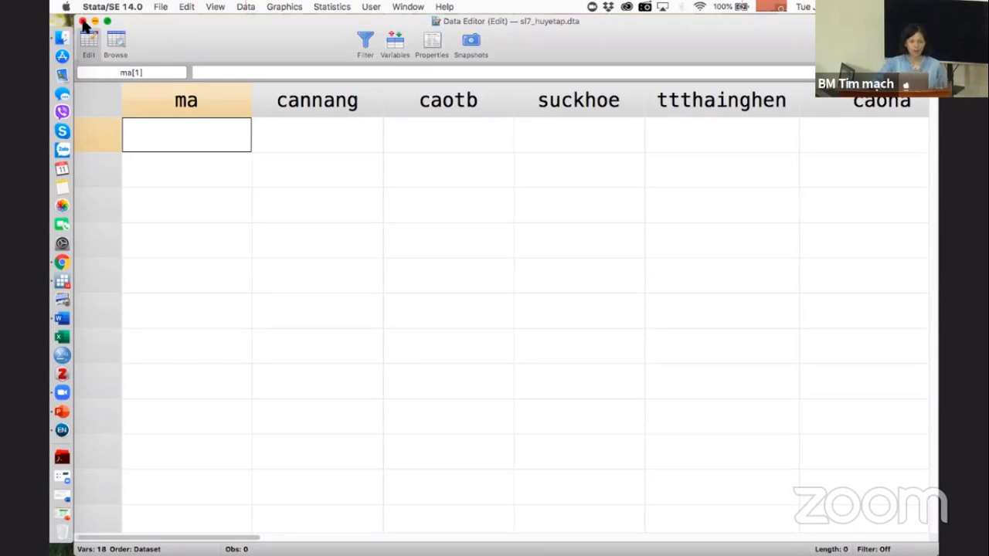
click(83, 22)
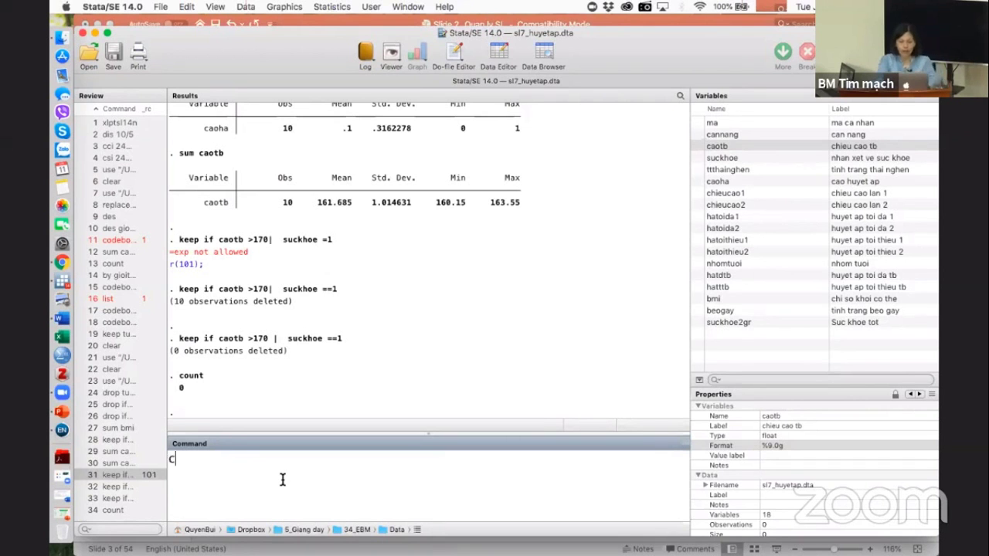
- Clear the current dataset from memory with the clear command
text(claer)
key(BackSpace)
key(BackSpace)
key(BackSpace)
text(ear)
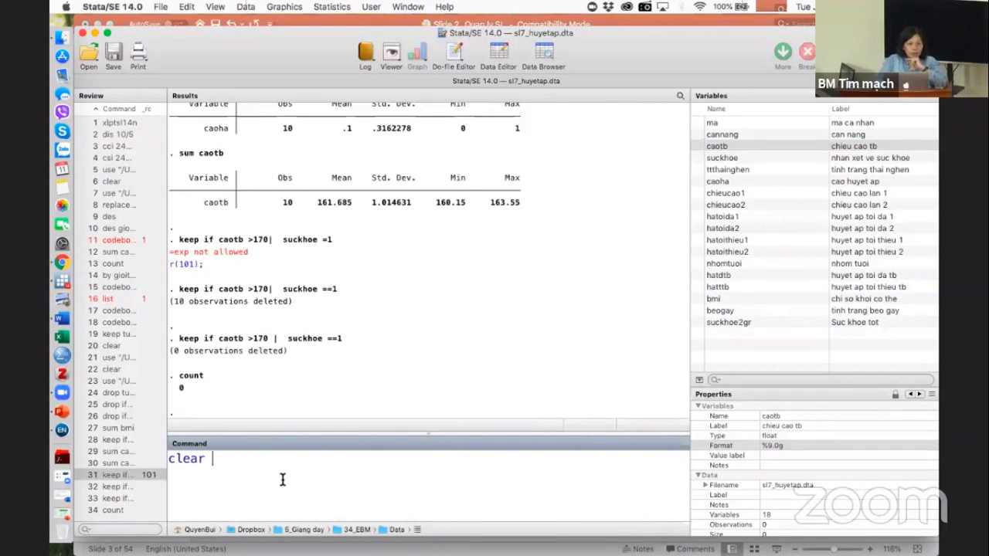
key(Return)
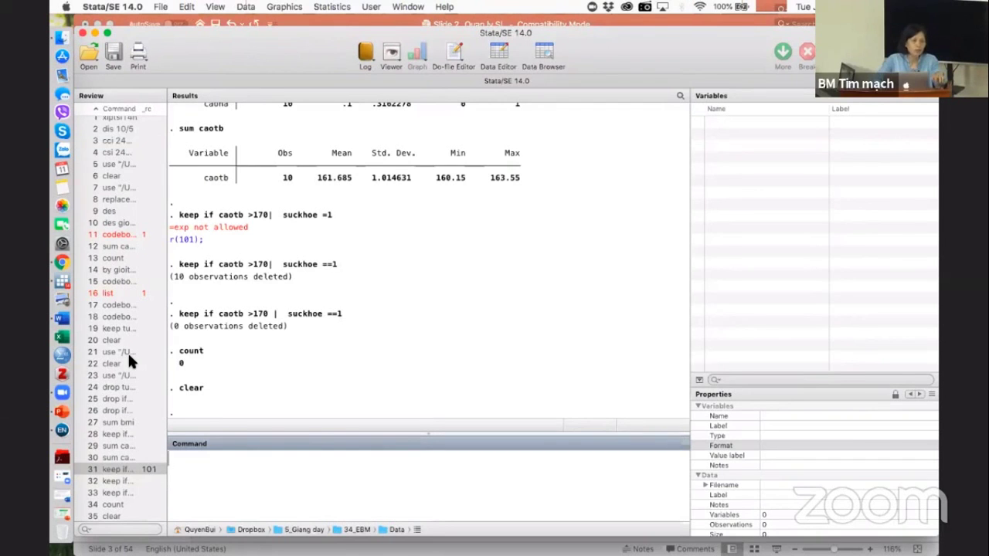
- Widen the command history so its entries are readable, and delete the recalled codebook gioitinh suckhoe command from the command line
click(163, 317)
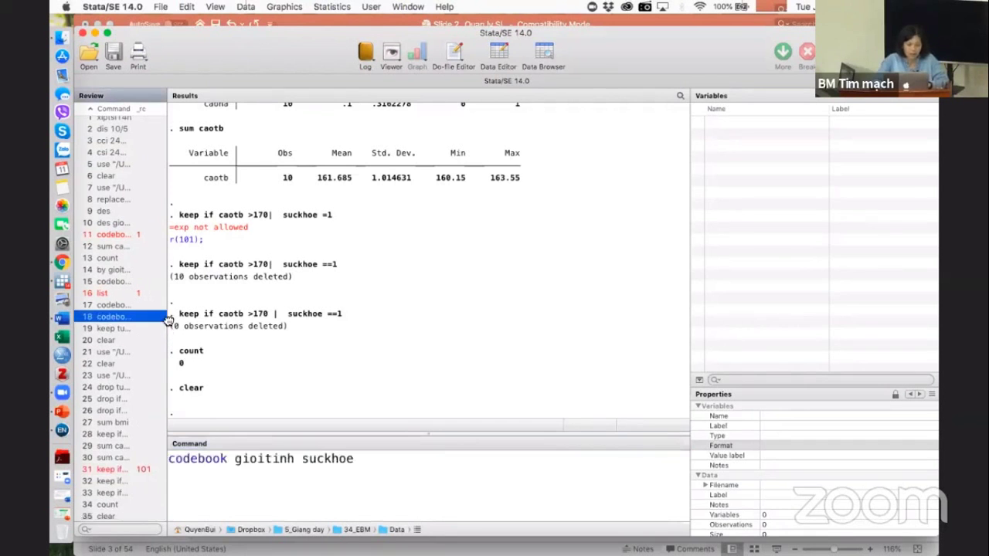
drag(165, 322, 176, 322)
drag(248, 320, 247, 320)
click(458, 459)
key(BackSpace)
key(BackSpace)
key(BackSpace)
key(BackSpace)
key(BackSpace)
key(BackSpace)
key(BackSpace)
key(BackSpace)
key(BackSpace)
key(BackSpace)
key(BackSpace)
key(BackSpace)
key(BackSpace)
key(BackSpace)
key(BackSpace)
key(BackSpace)
key(BackSpace)
key(BackSpace)
key(BackSpace)
key(BackSpace)
key(BackSpace)
key(BackSpace)
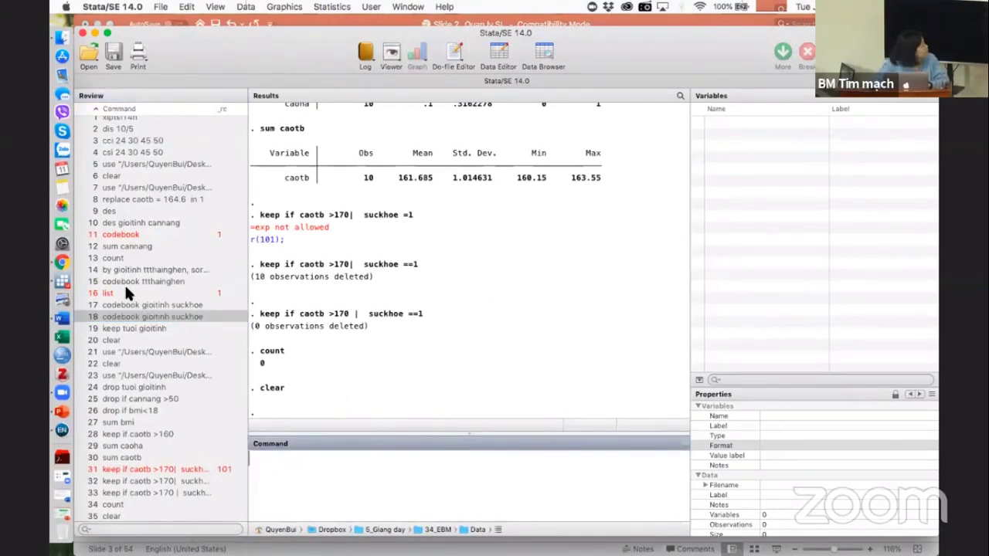
- Reload sl7_huyetap.dta by rerunning its most recent use command from the command history
scroll(126, 481, down, 1)
scroll(126, 481, up, 1)
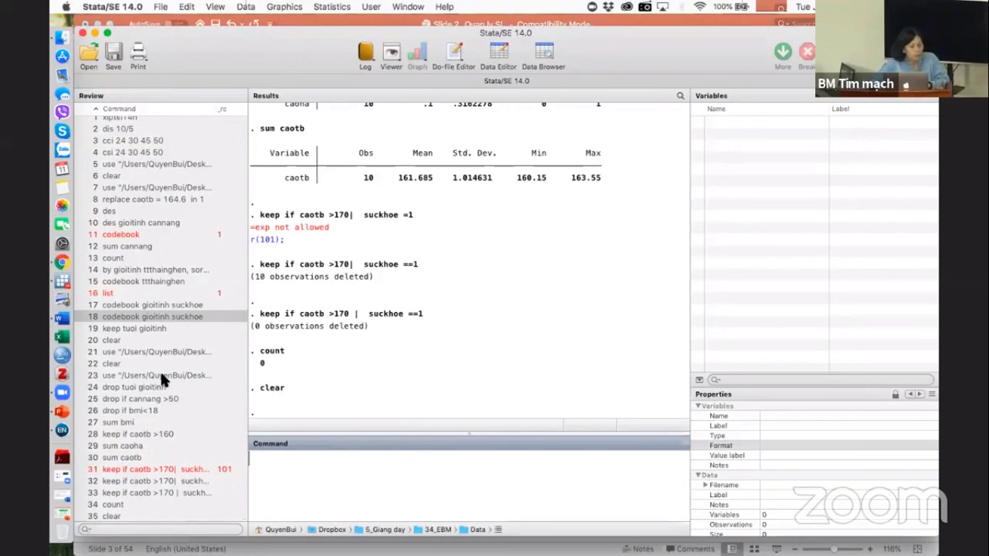
click(135, 375)
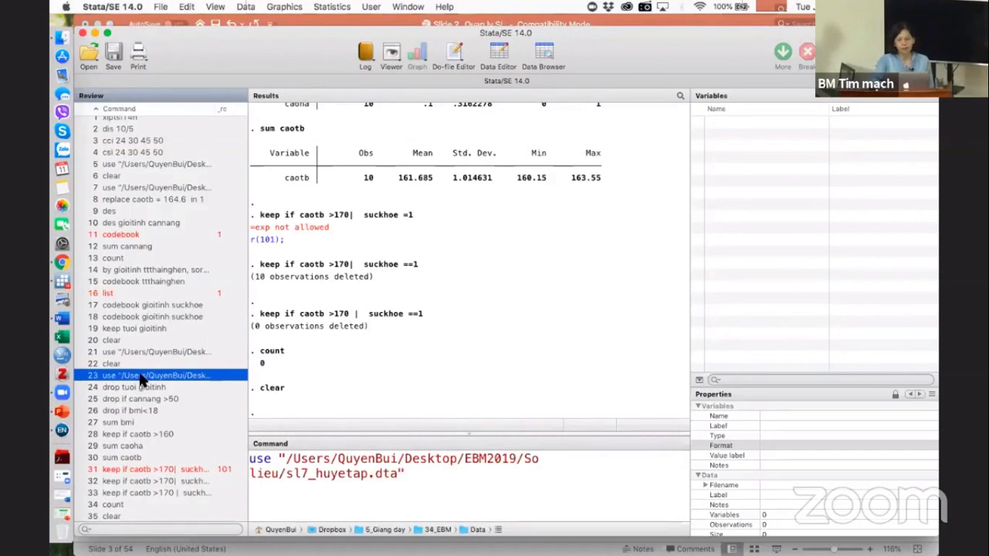
double_click(139, 375)
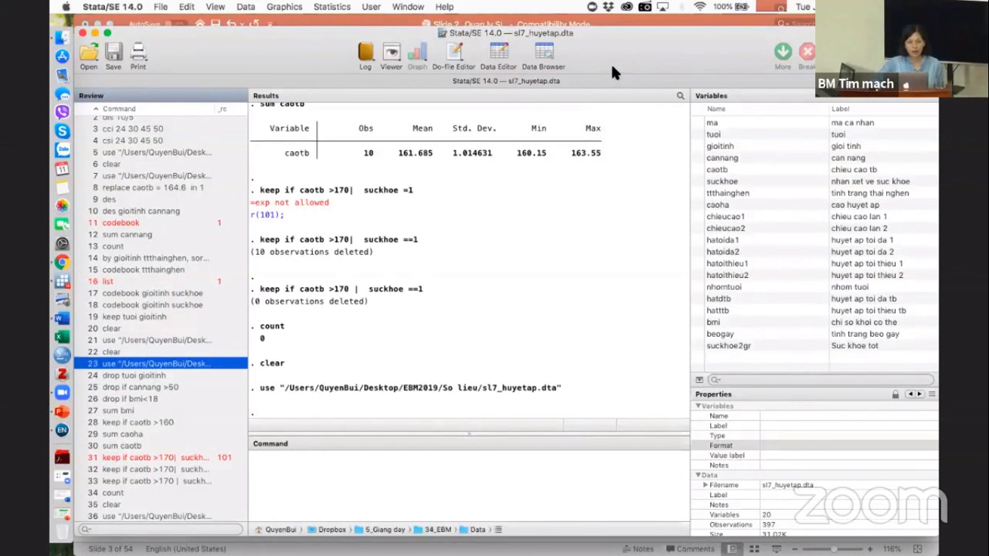
- Examine the rows of the reloaded dataset in the Data Editor, then close the editor
click(498, 67)
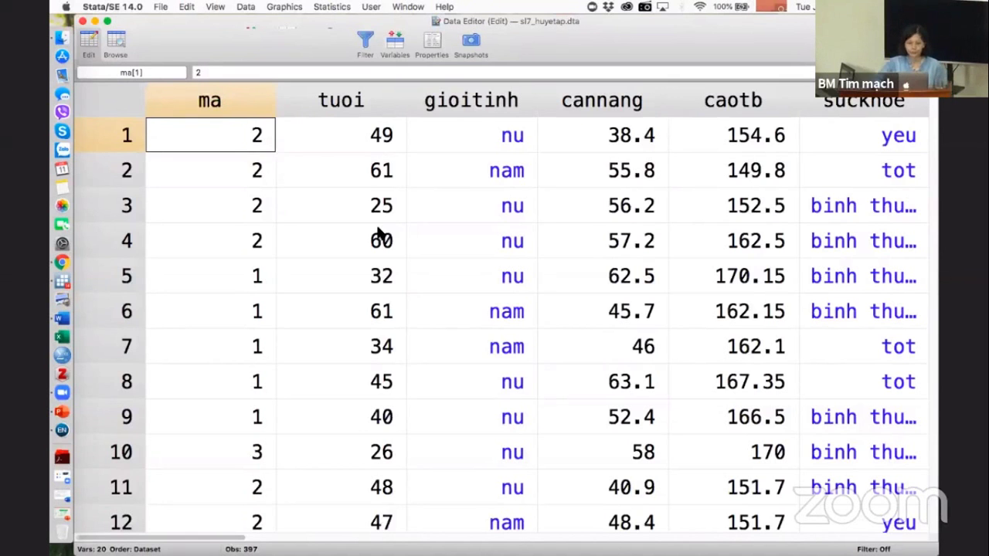
scroll(379, 224, down, 3)
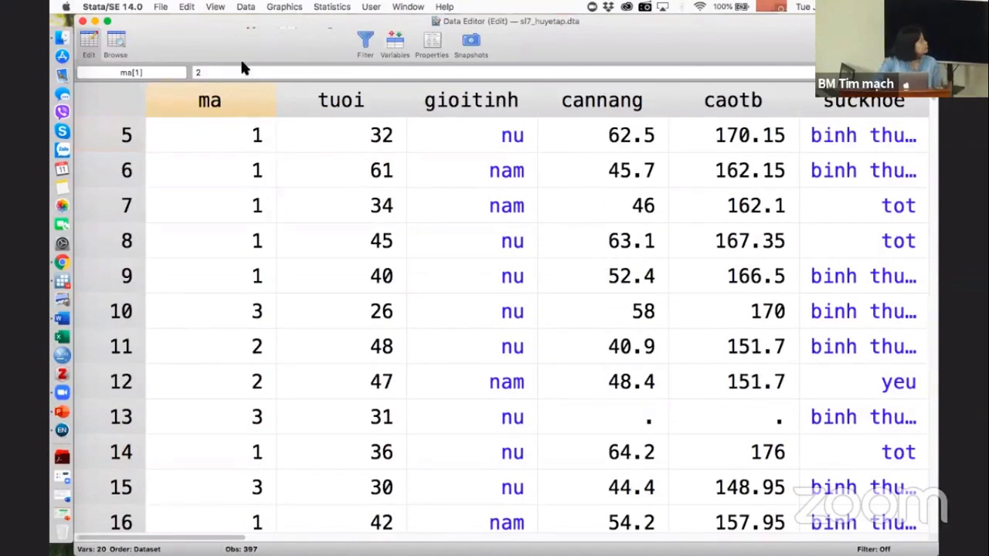
scroll(227, 198, up, 1)
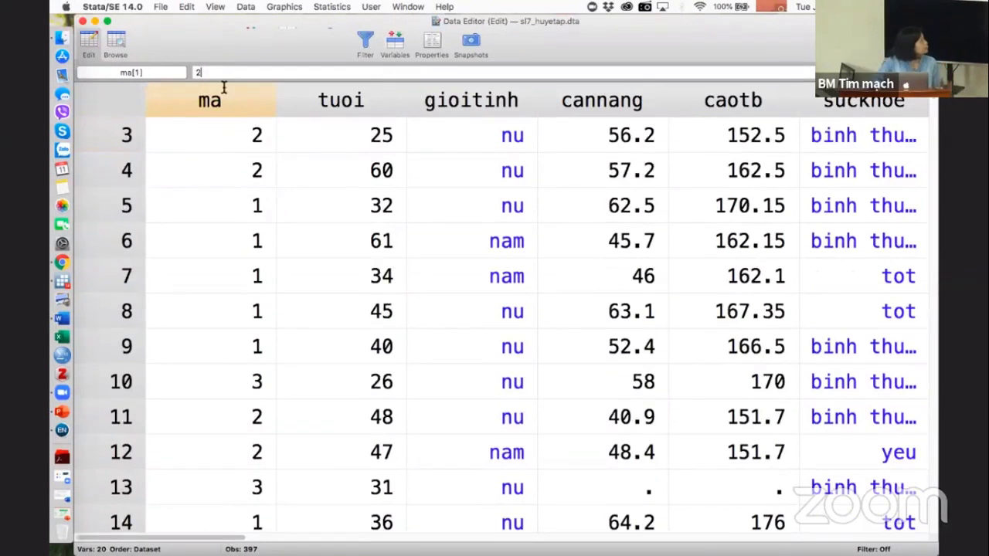
click(83, 21)
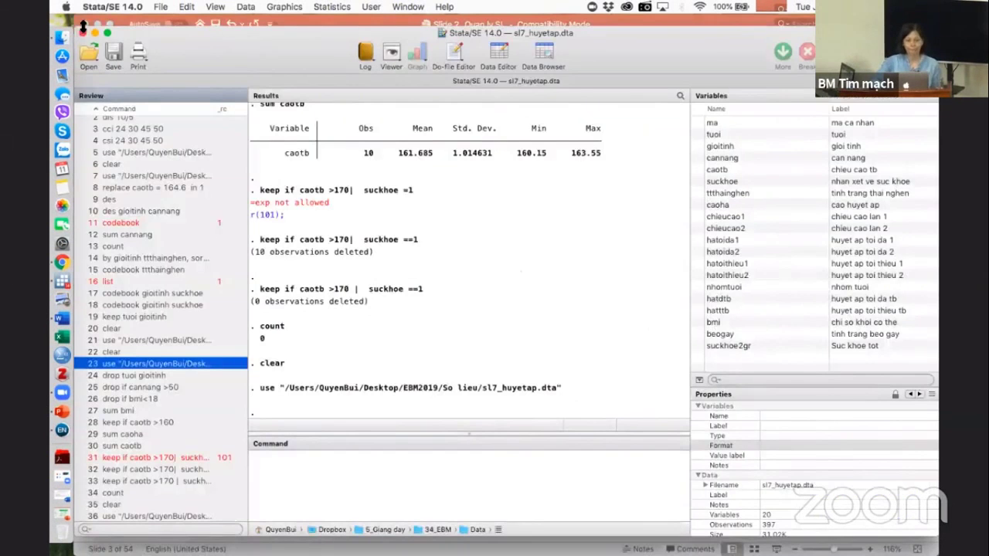
- Review the output of the earlier drop, keep and sum commands in the results
click(355, 492)
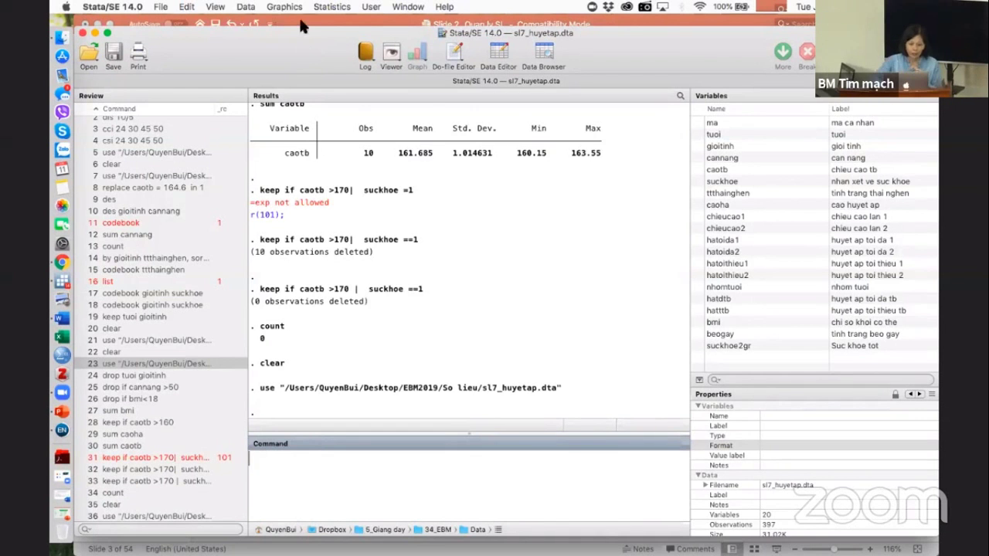
scroll(364, 265, up, 2)
scroll(366, 264, up, 6)
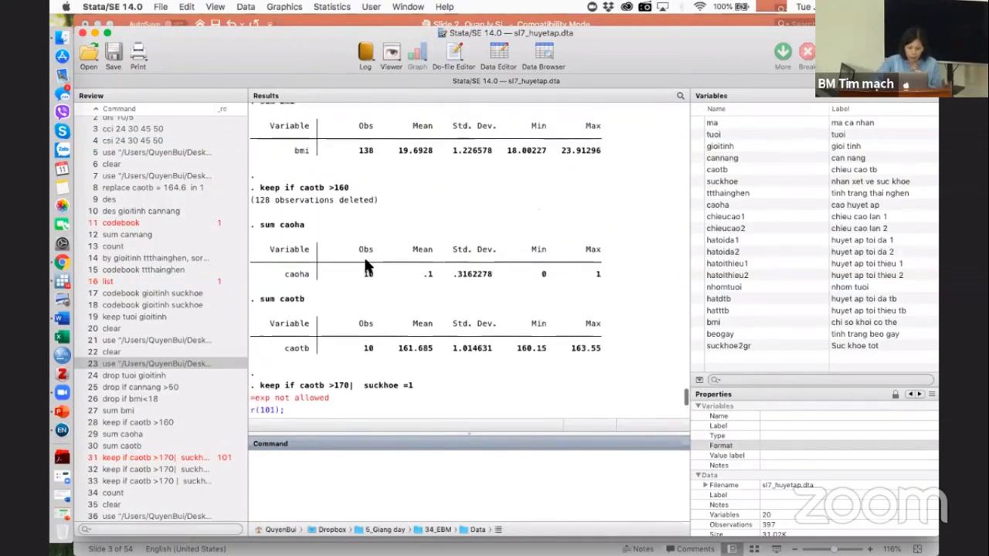
scroll(365, 264, up, 3)
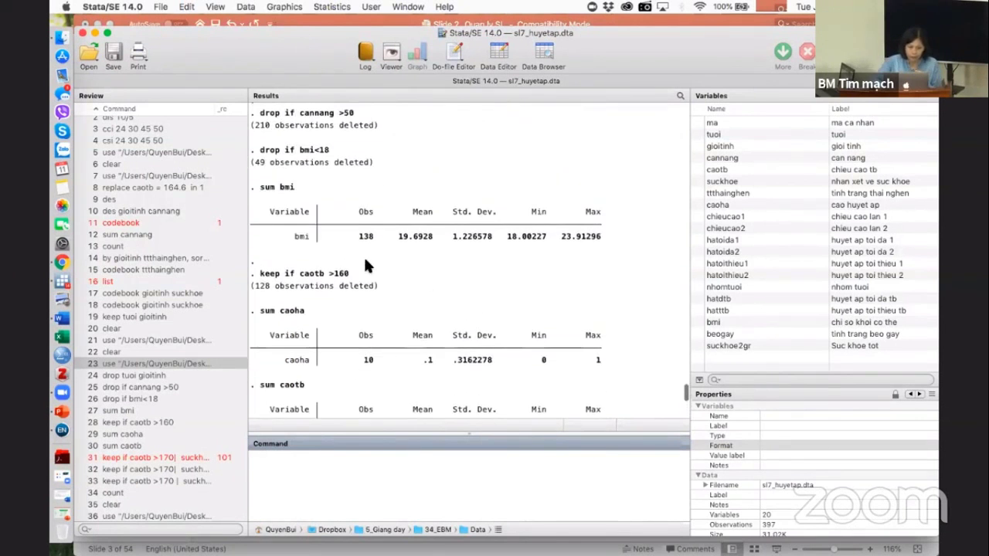
scroll(320, 284, up, 3)
scroll(319, 286, up, 3)
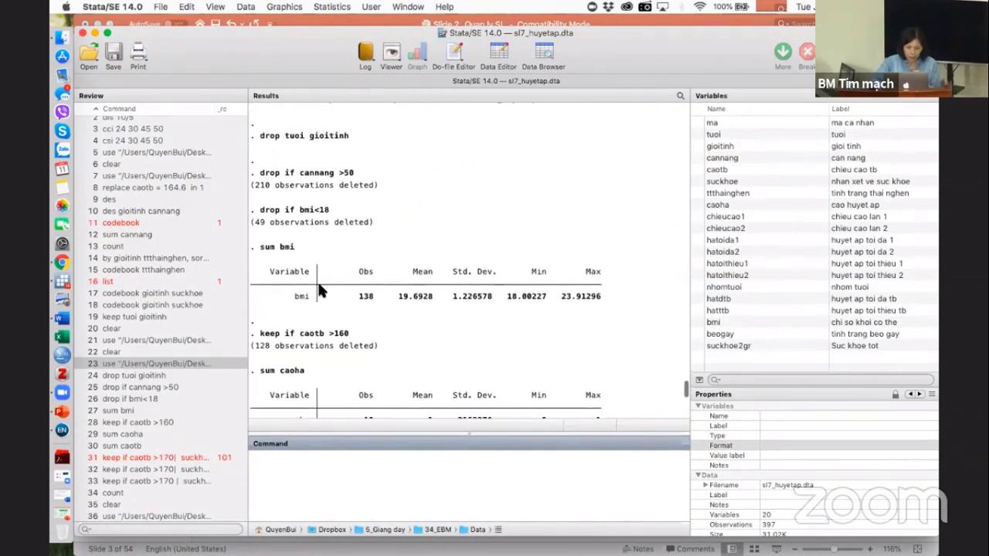
scroll(317, 279, up, 5)
scroll(316, 279, down, 20)
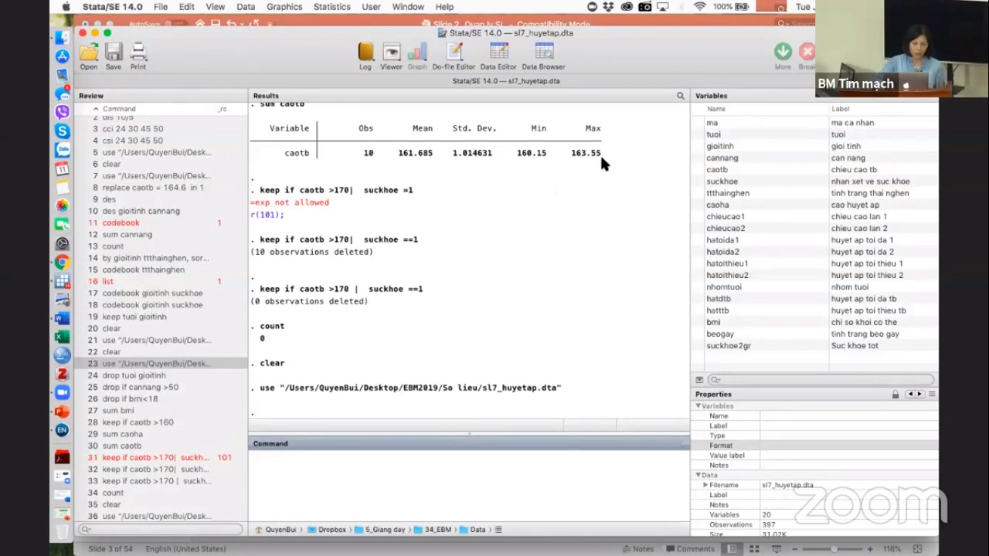
scroll(463, 323, up, 2)
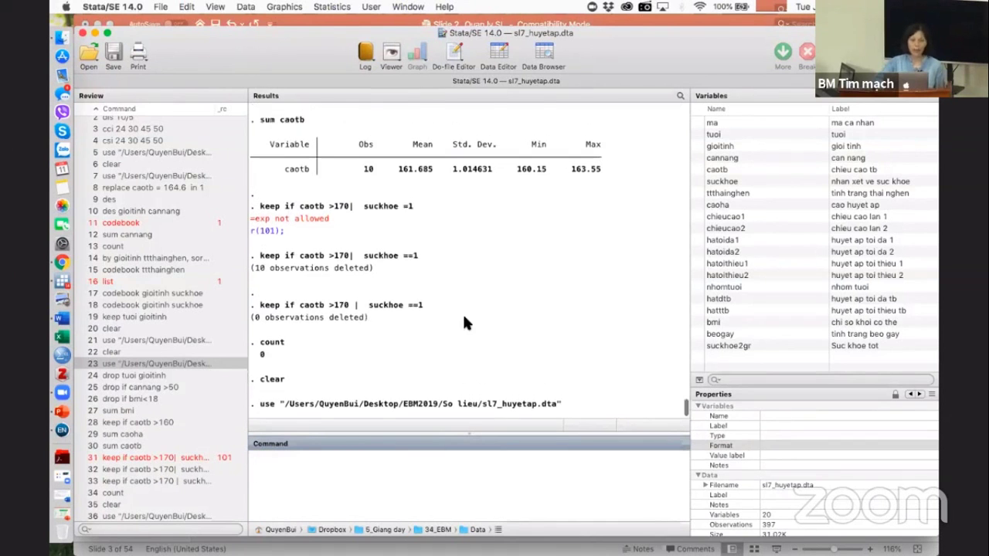
scroll(463, 323, down, 2)
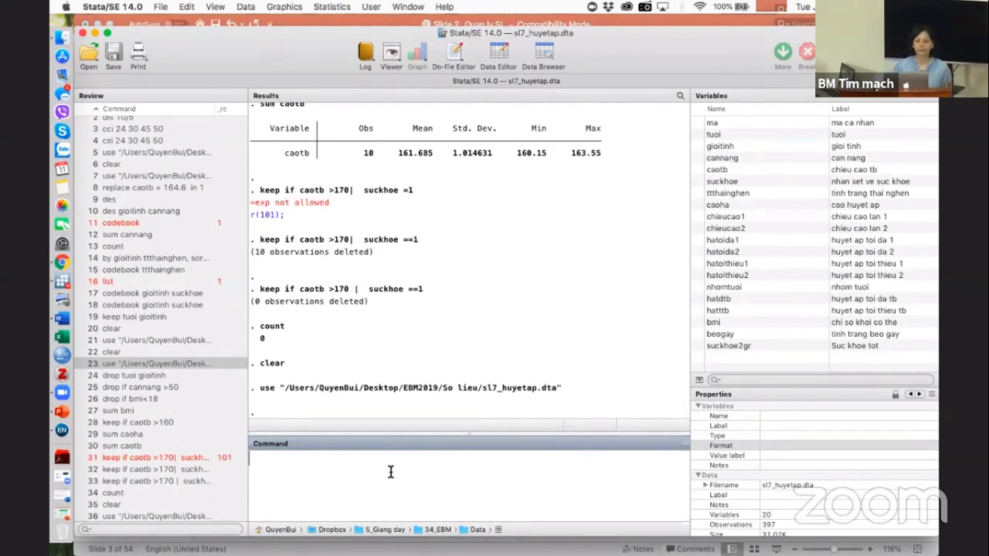
- Open the HVM tool for changing data names and labels, and enlarge its variable list so the full variable names are readable
click(371, 7)
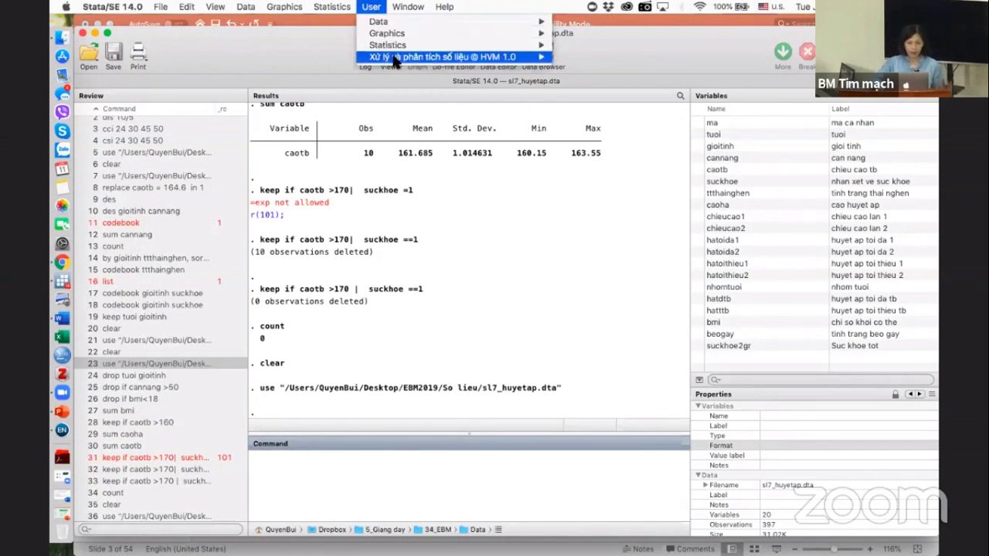
mouse_move(393, 59)
mouse_move(616, 81)
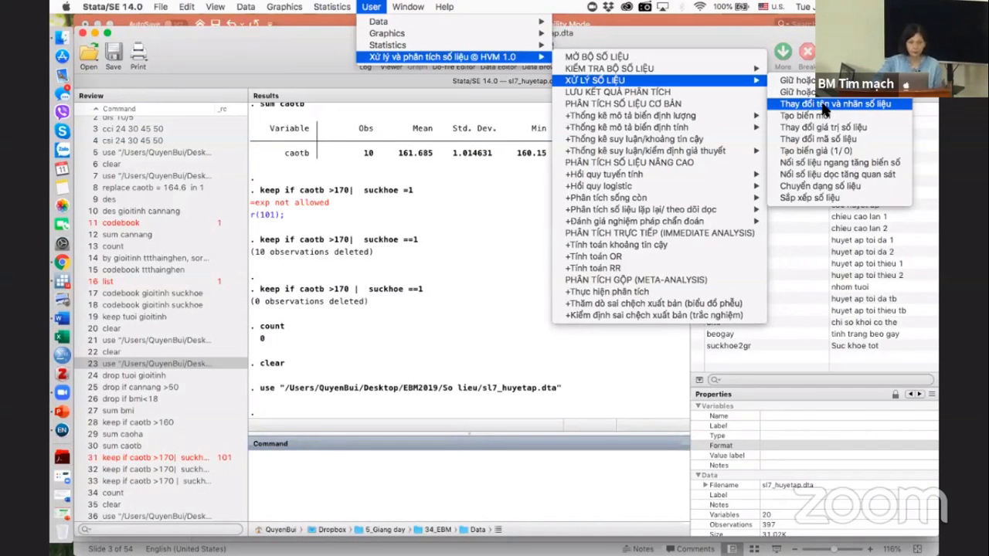
click(822, 105)
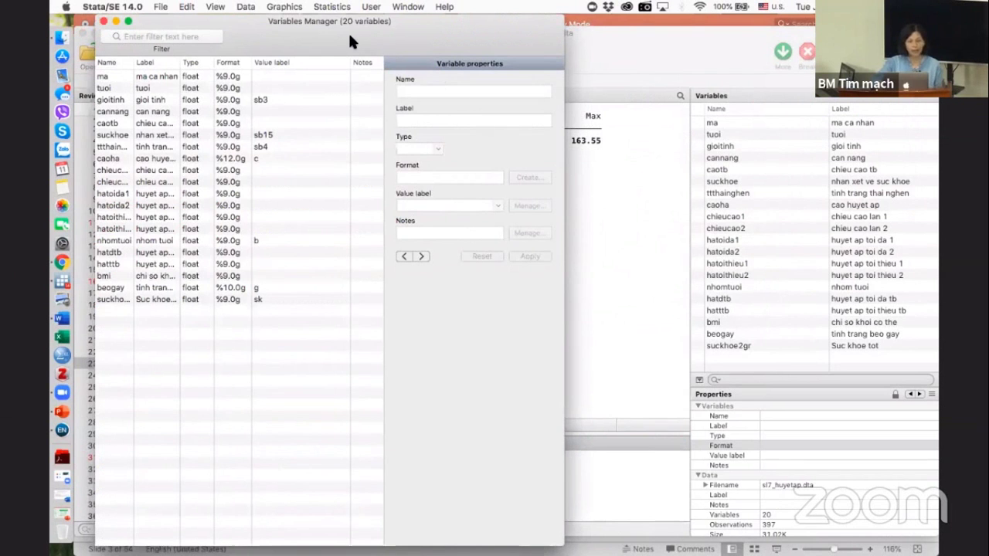
drag(349, 38, 433, 49)
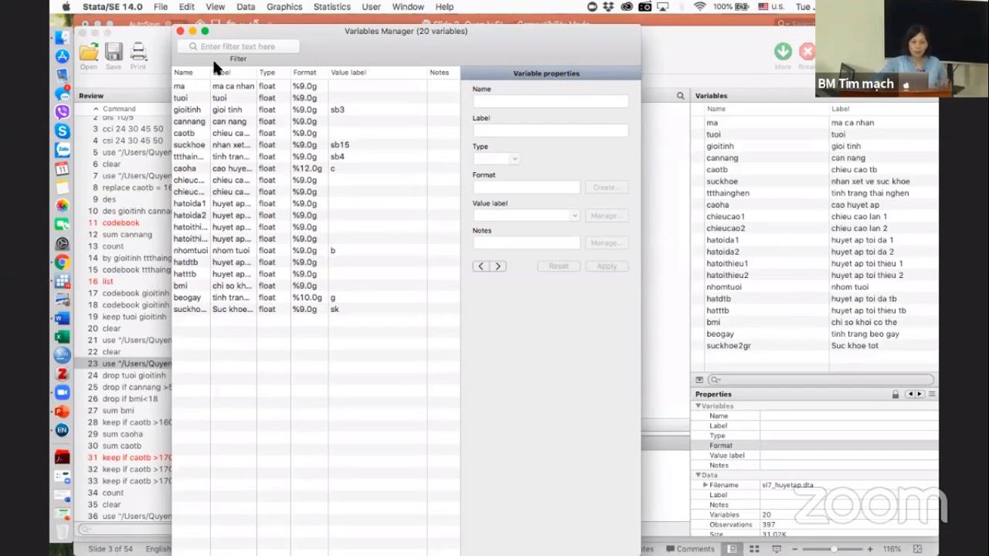
drag(211, 72, 241, 72)
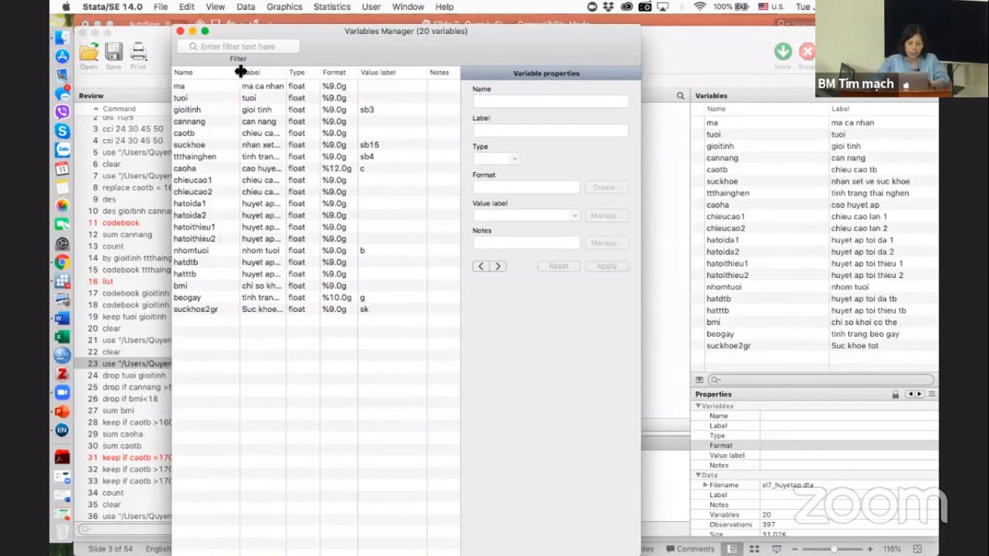
drag(171, 50, 126, 62)
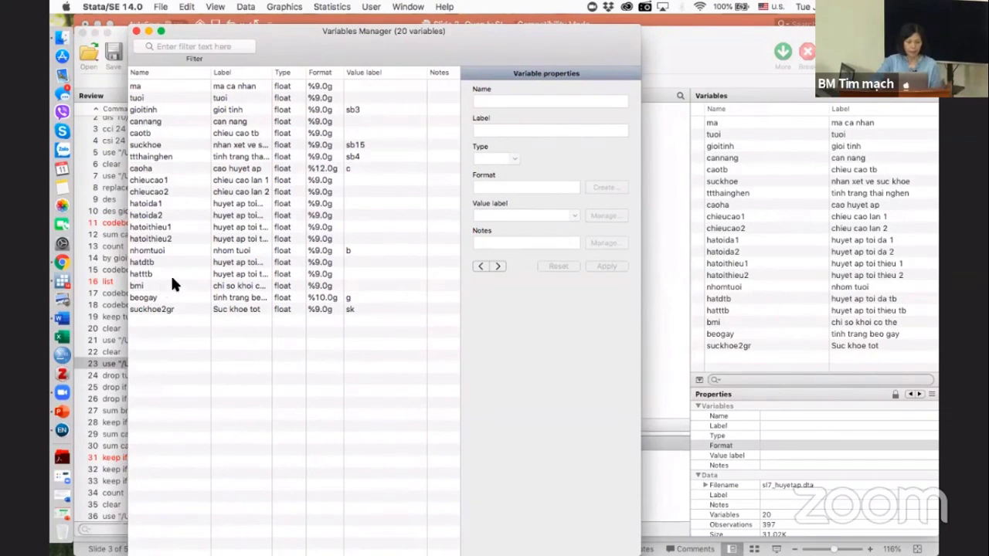
- Change the name of the variable gioitinh to gender in the Variables Manager
click(163, 107)
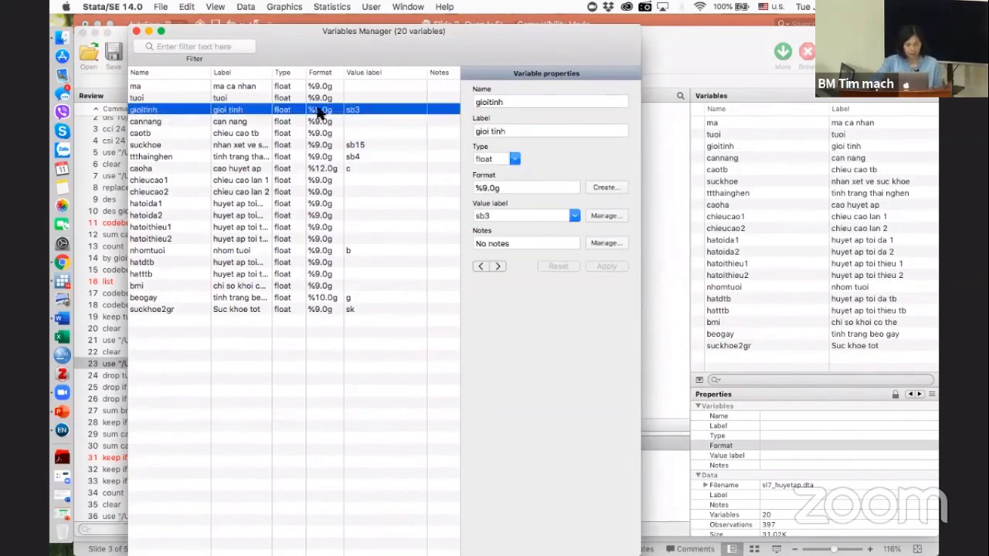
click(537, 99)
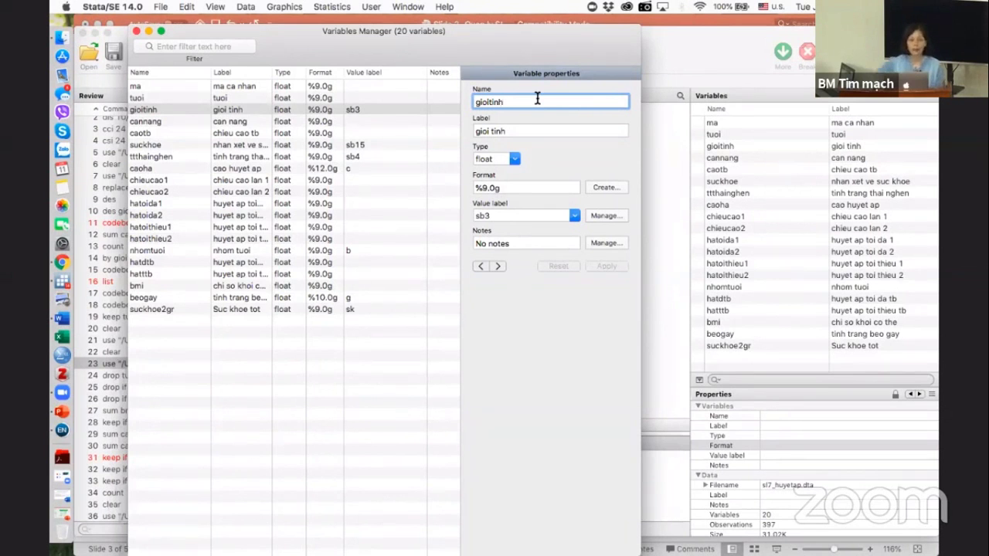
click(193, 117)
click(206, 113)
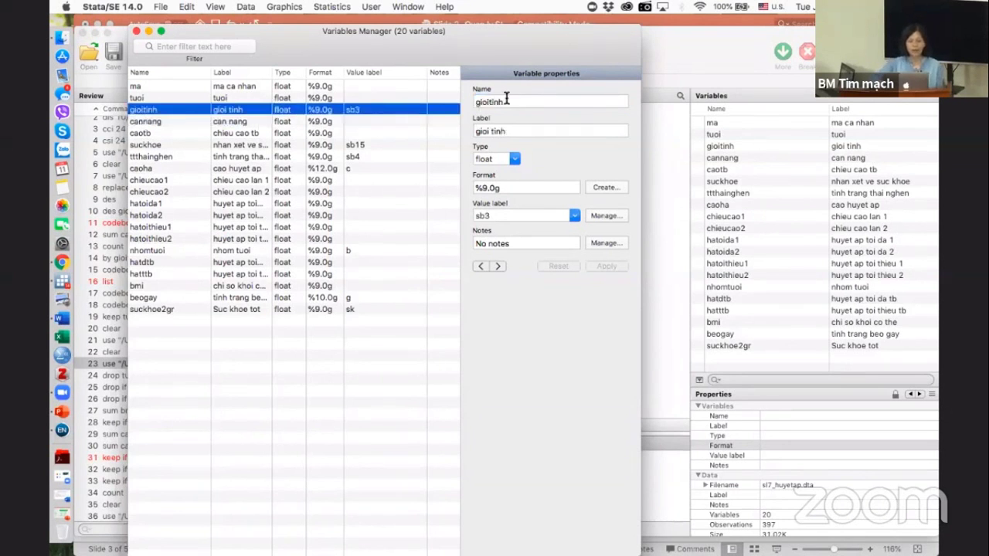
click(504, 101)
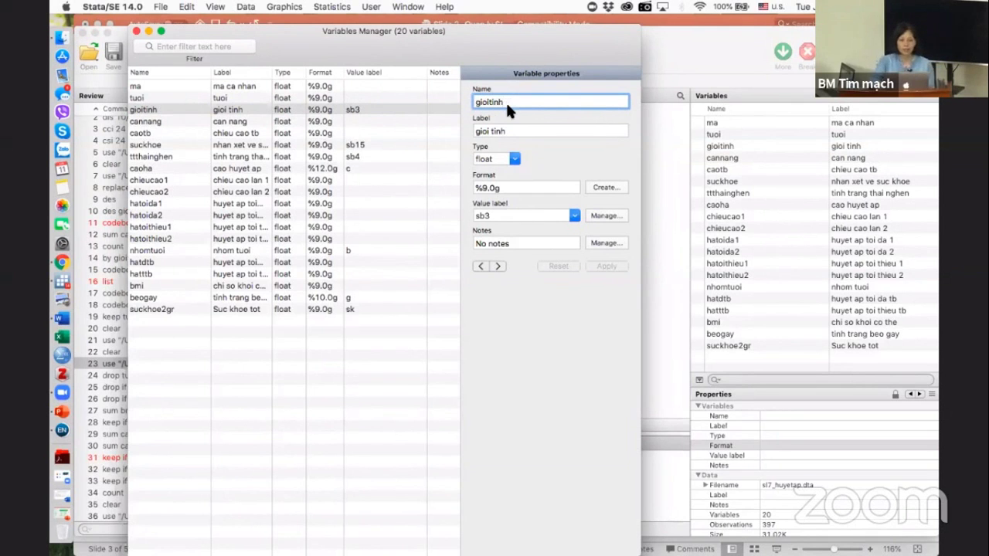
key(BackSpace)
key(BackSpace)
key(BackSpace)
key(BackSpace)
key(BackSpace)
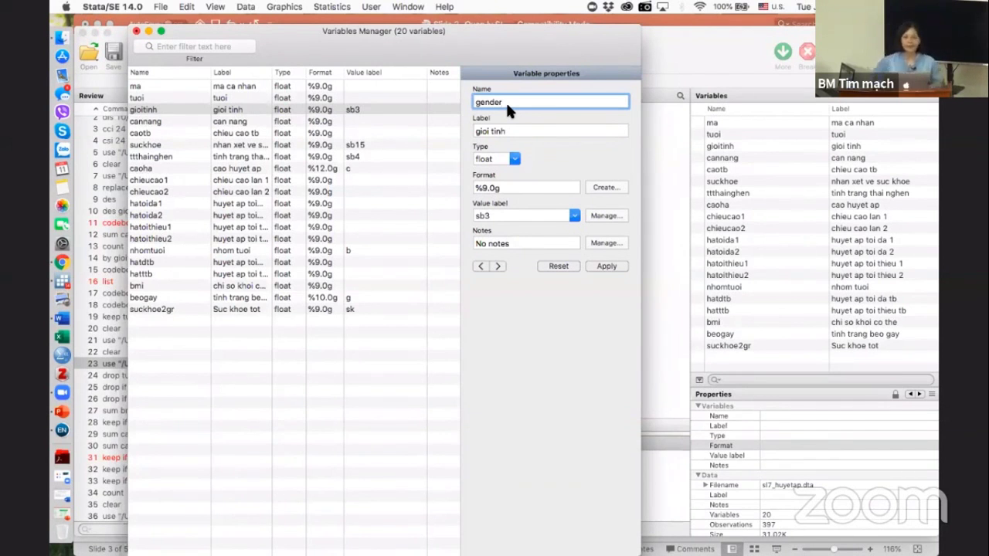
- Set the label of the gender variable to "Gender of participants" and apply the name and label changes
click(516, 131)
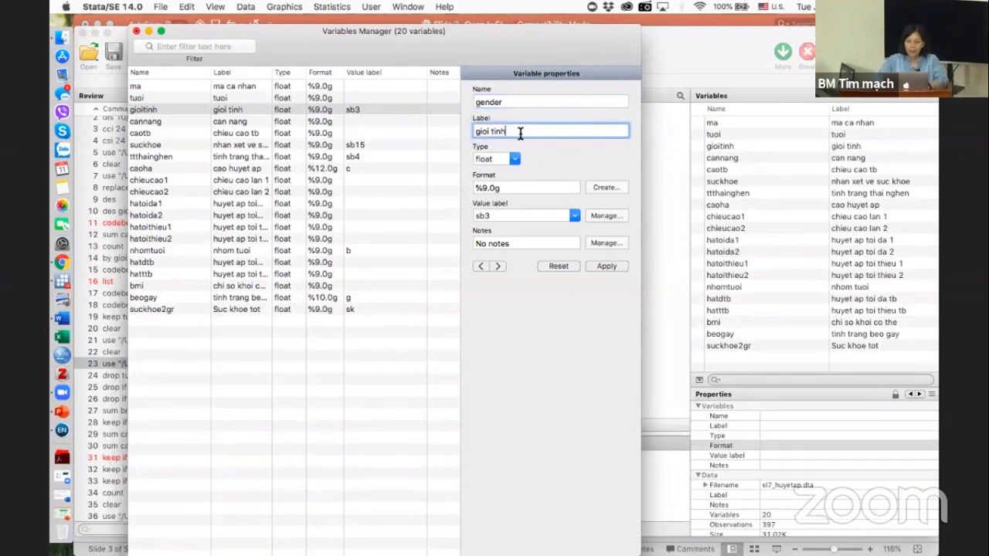
triple_click(473, 132)
text(Gender )
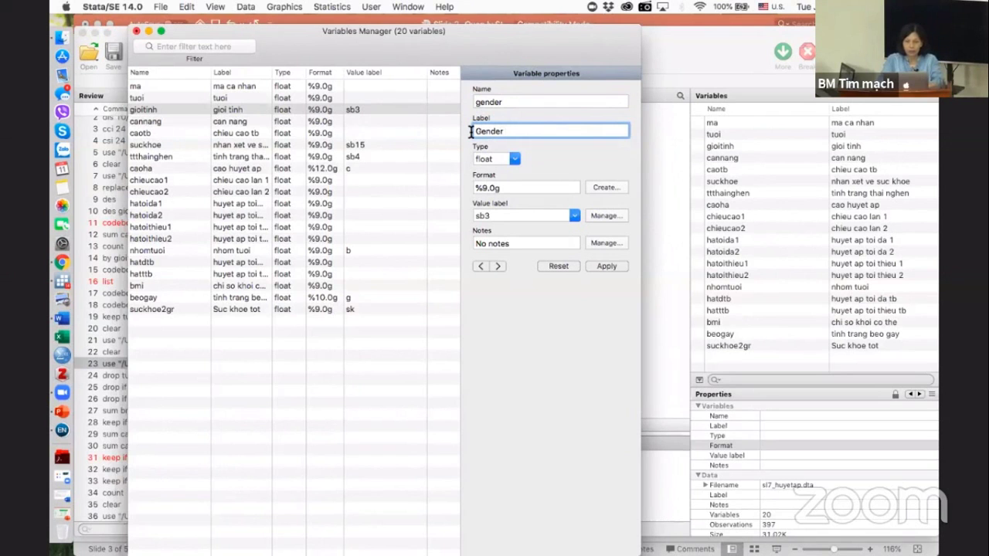
text(off)
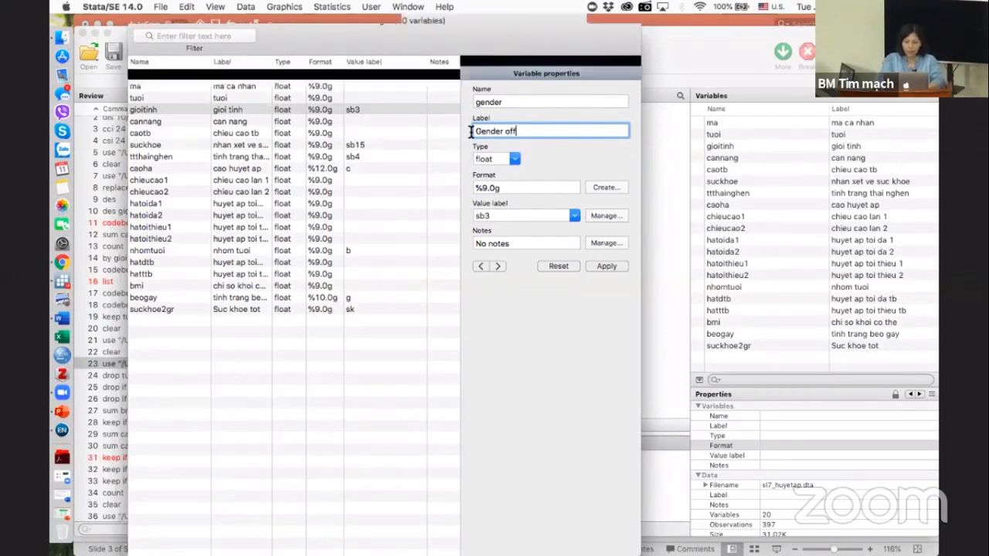
key(BackSpace)
text(paet)
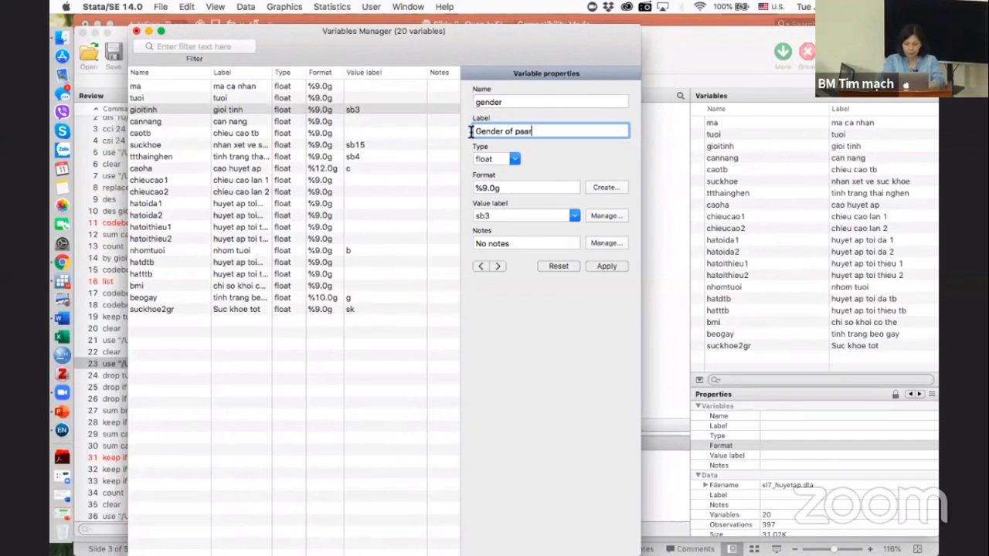
key(BackSpace)
text(rt)
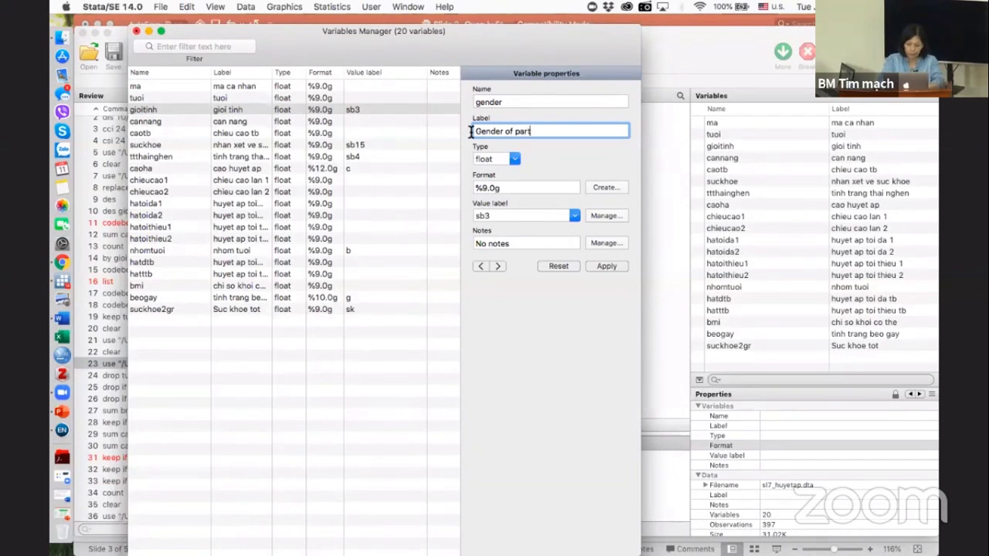
text(icipants)
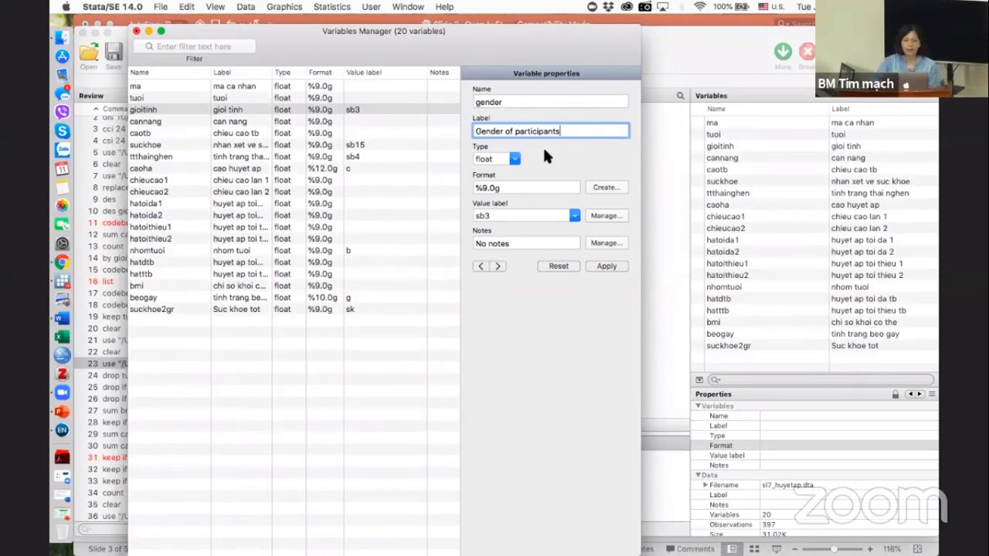
click(606, 267)
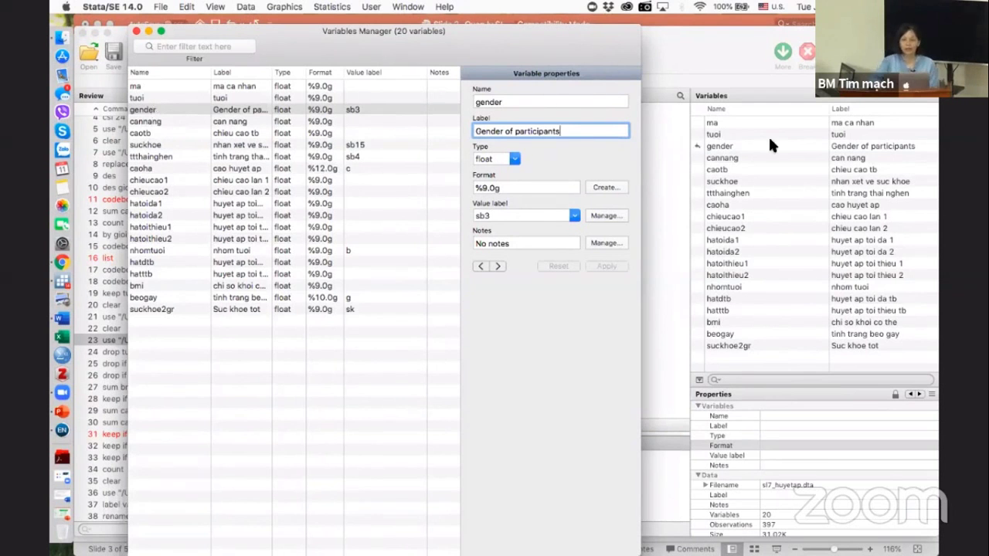
- Widen the label column of the main window's variable list, and rename the variable tuoi to age in its unlocked properties
click(732, 145)
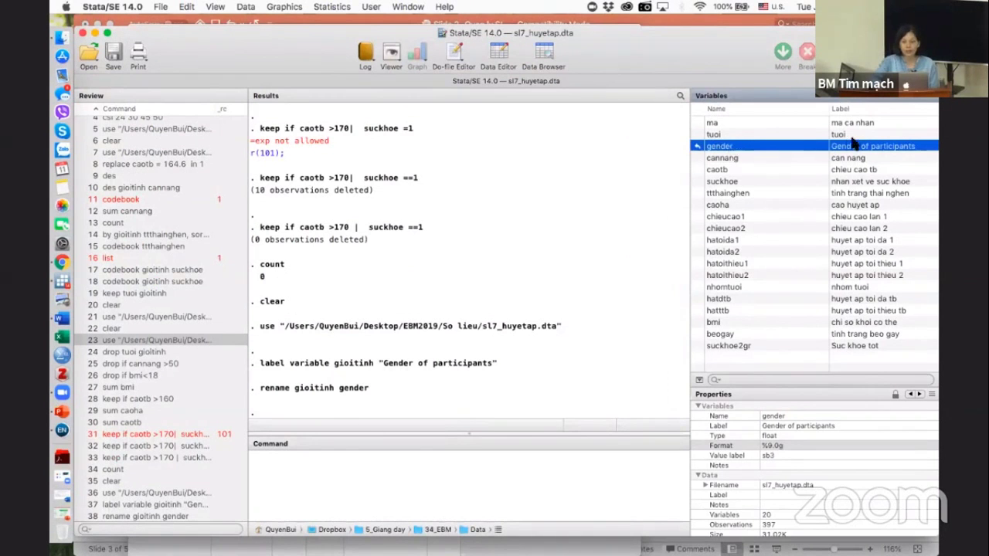
drag(828, 113, 780, 116)
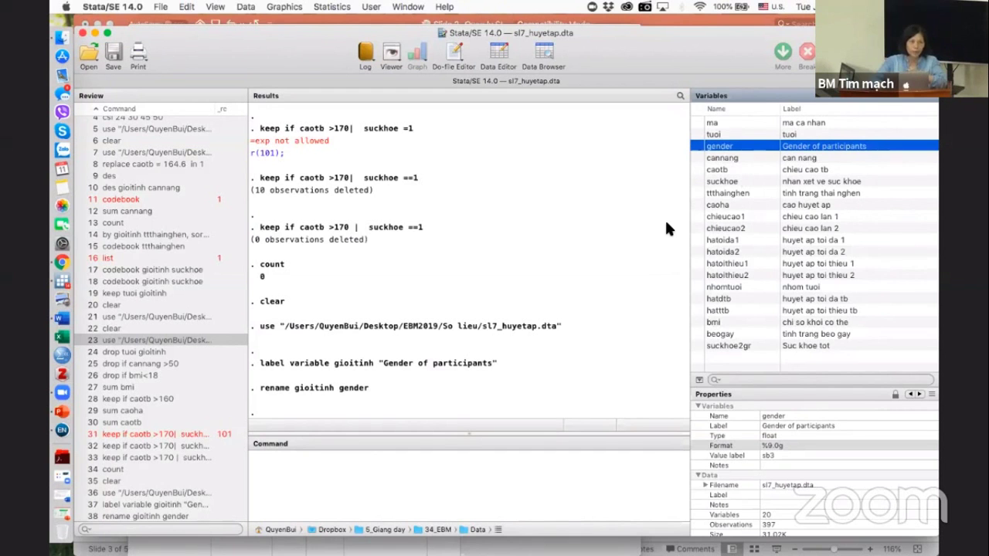
drag(708, 147, 717, 137)
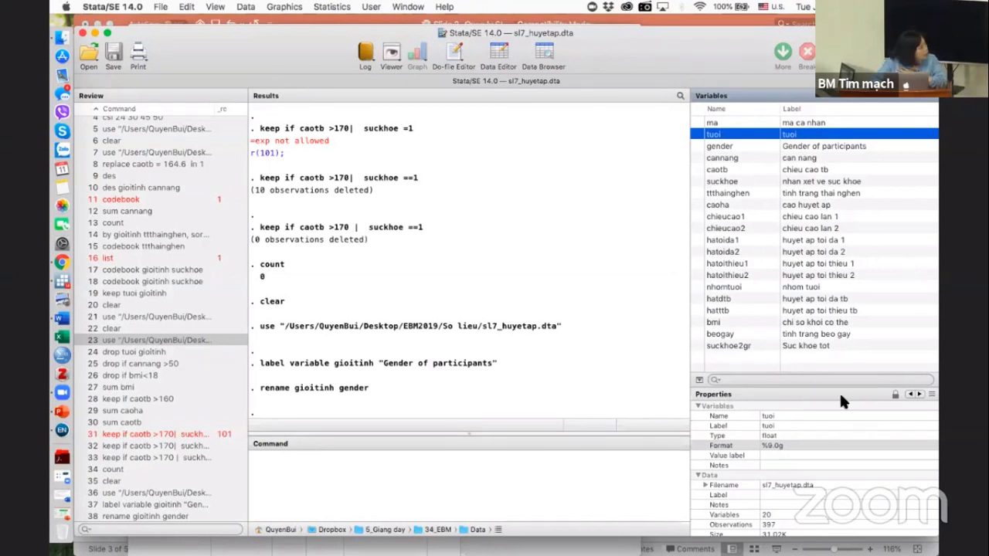
click(894, 394)
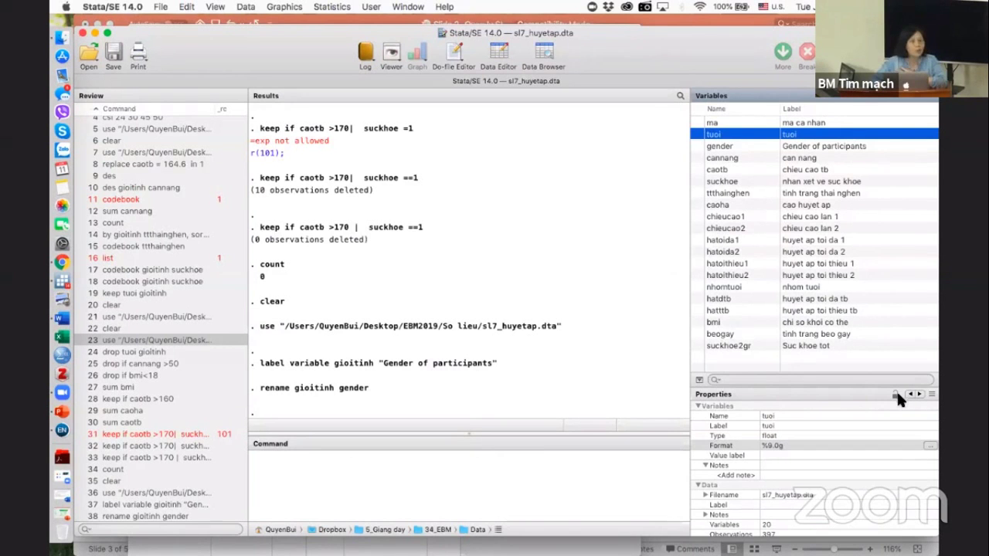
click(798, 417)
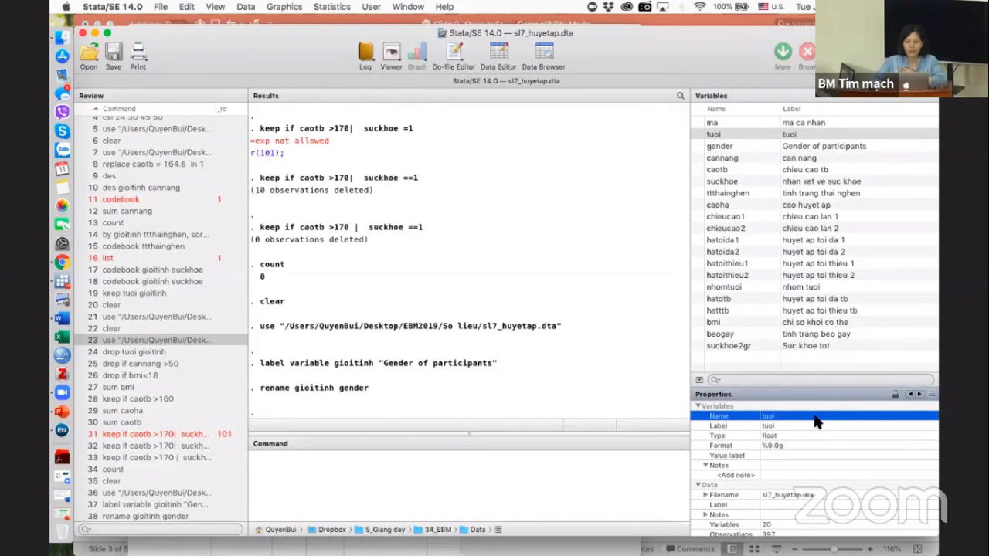
click(772, 417)
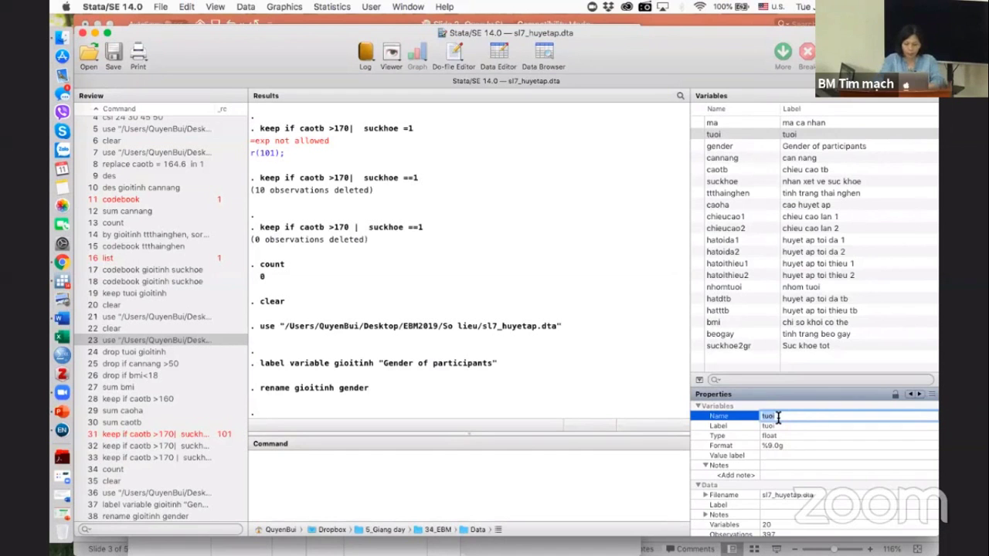
text(age)
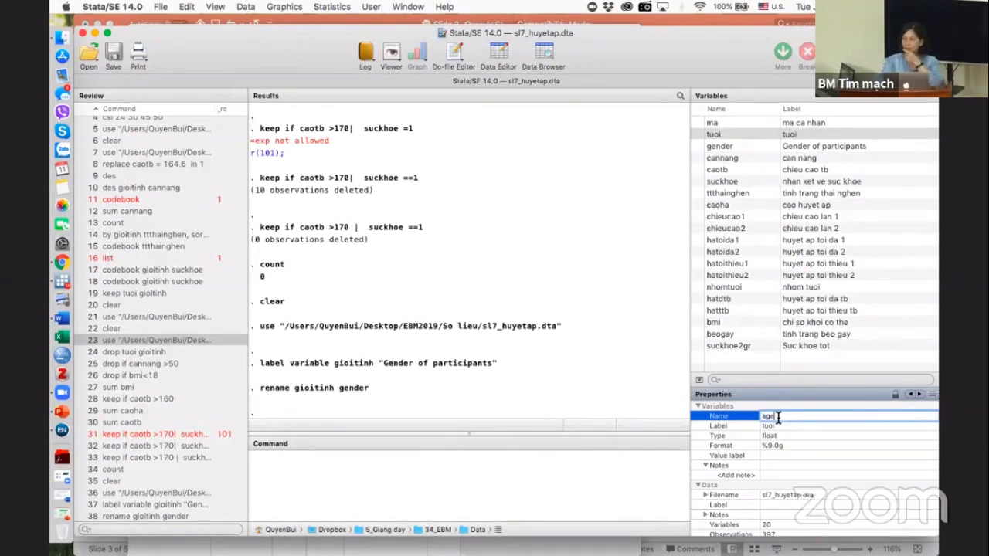
key(Return)
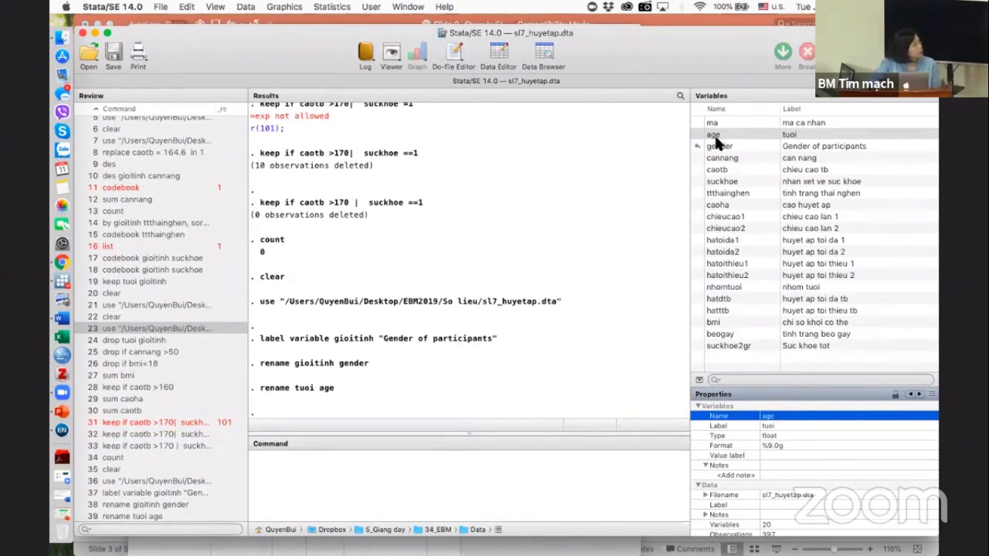
- Set the label of the age variable to "Age of participants" in its properties
click(791, 426)
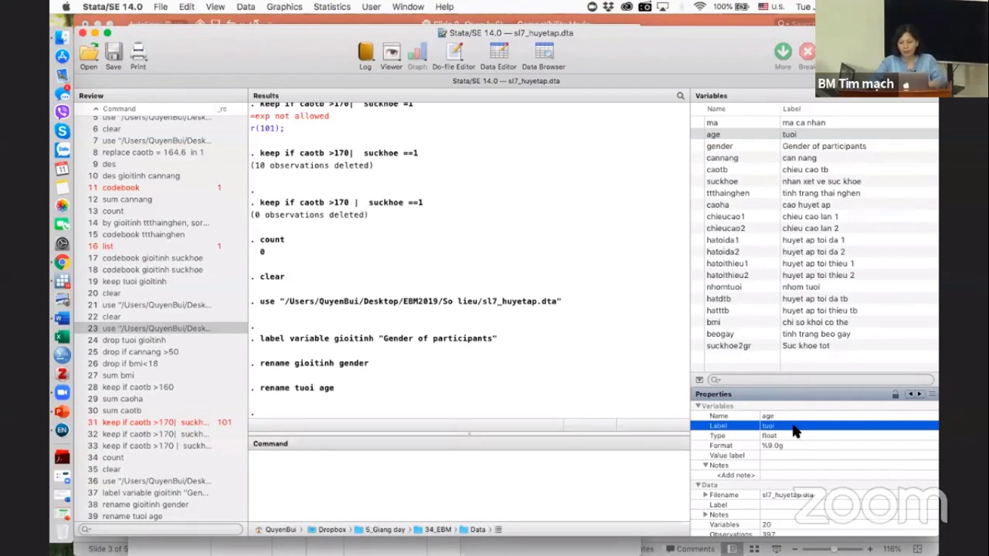
click(769, 426)
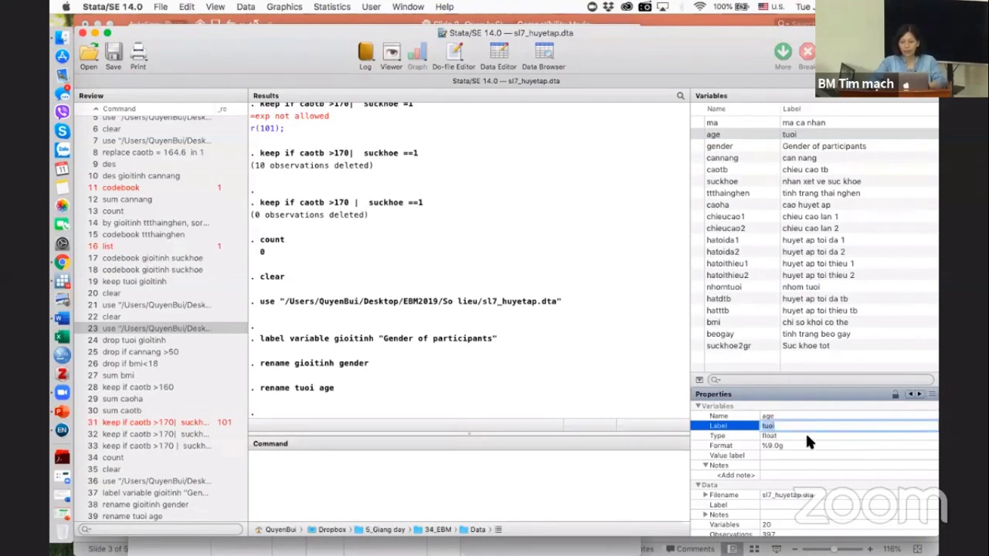
text(Age of part)
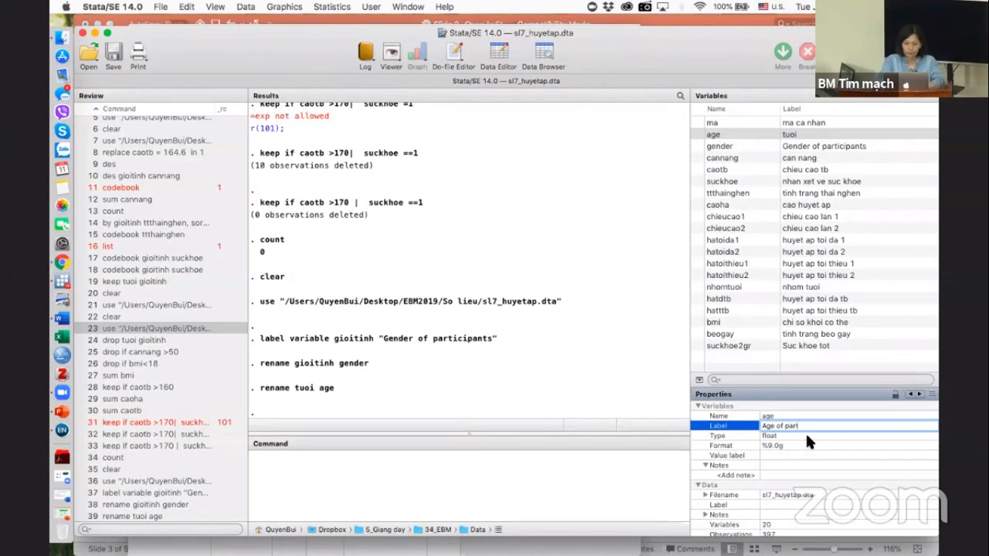
text(icipants)
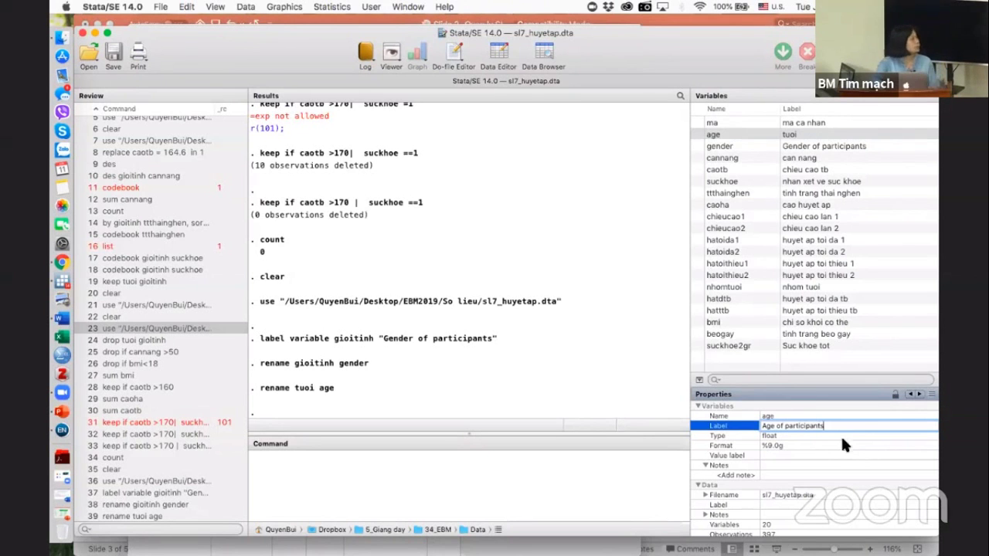
key(Return)
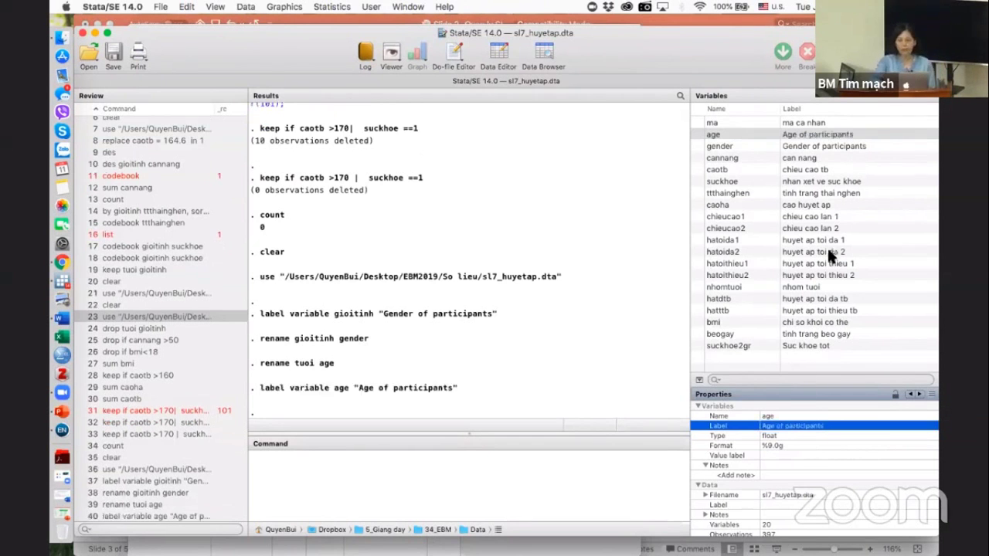
drag(753, 205, 734, 261)
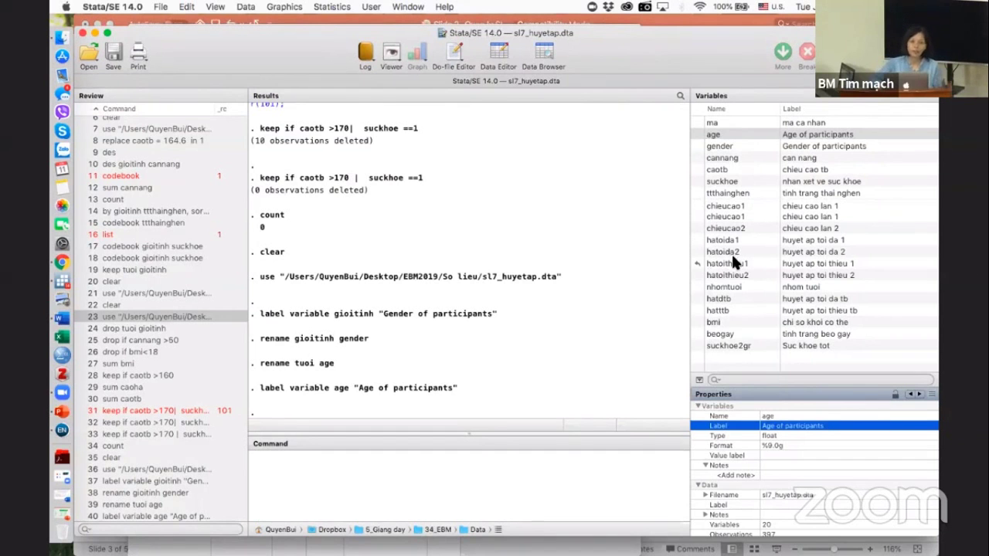
drag(716, 257, 628, 185)
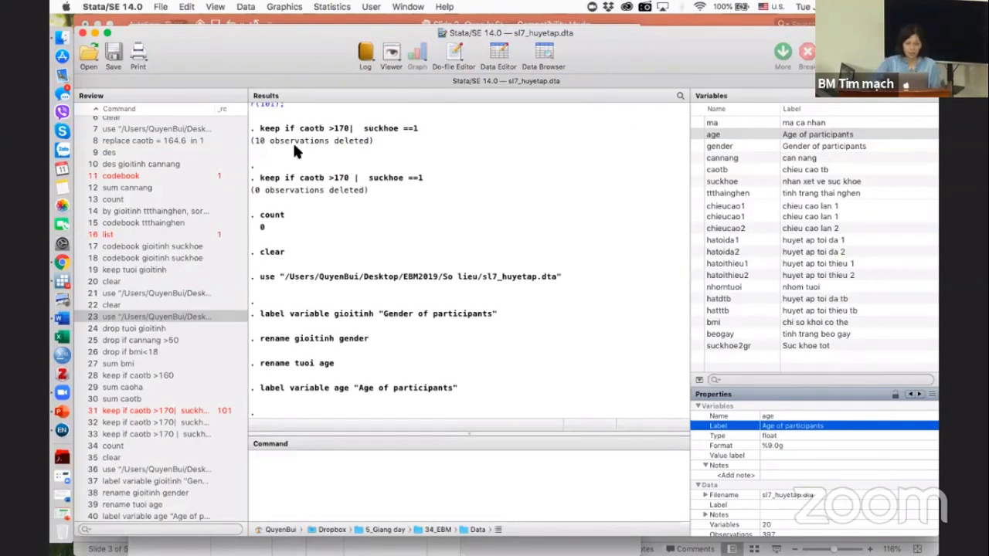
right_click(60, 284)
click(456, 202)
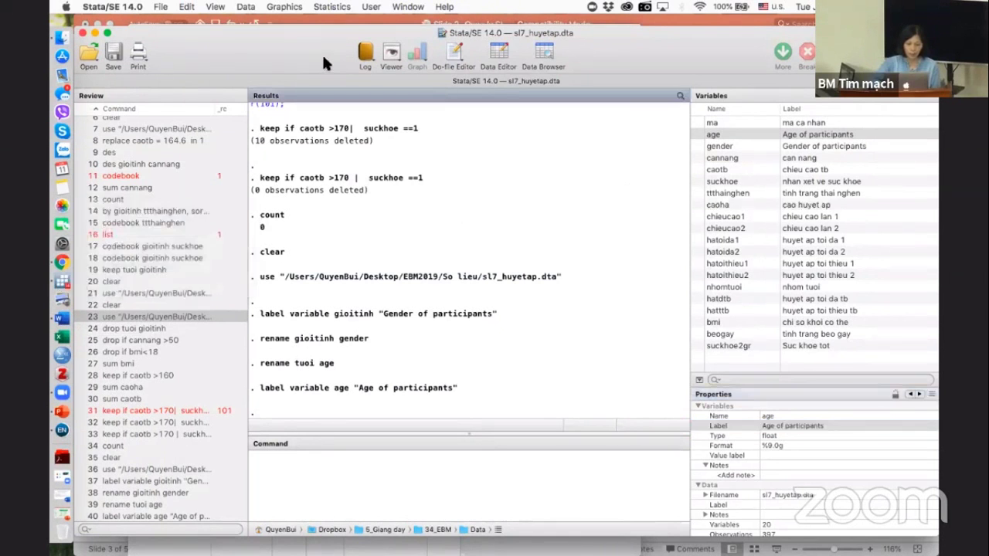
- Open the HVM tool for changing variable names and labels, look through the properties of cannang, caotb and suckhoe, and close it
click(374, 7)
mouse_move(447, 58)
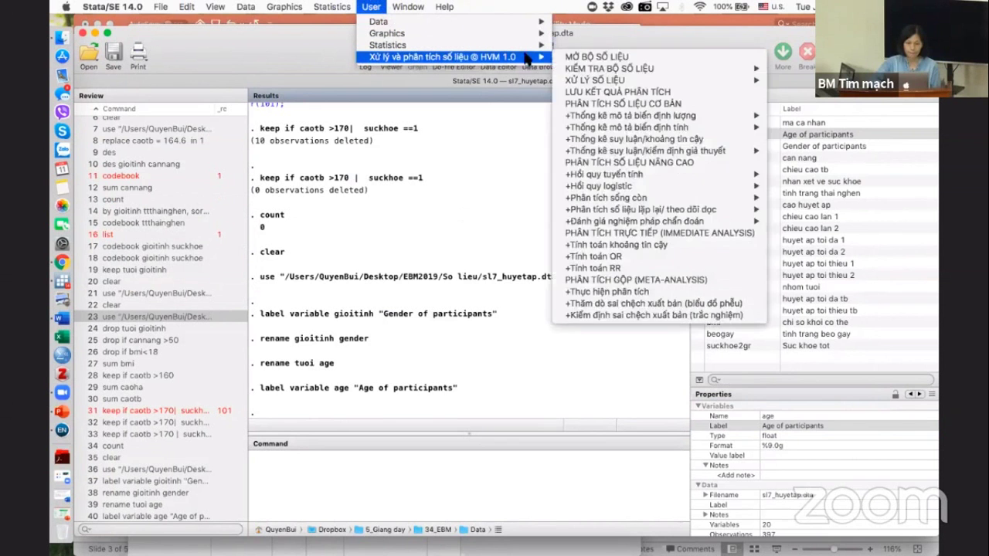
mouse_move(607, 81)
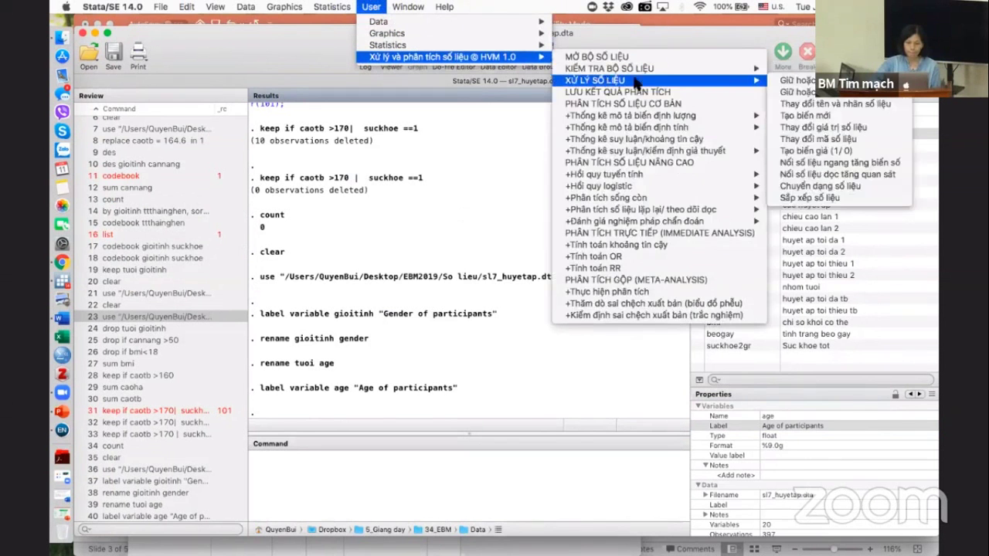
click(791, 105)
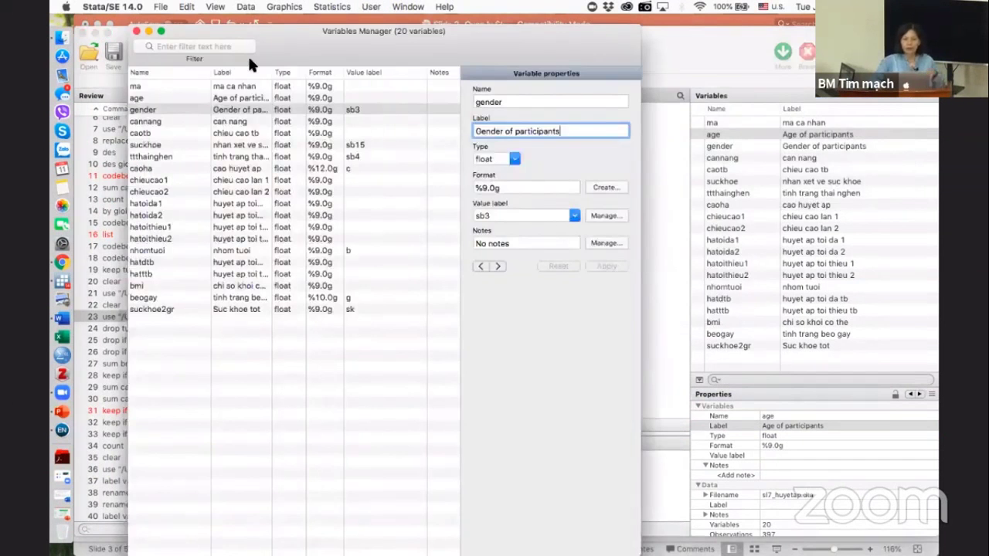
drag(234, 27, 326, 94)
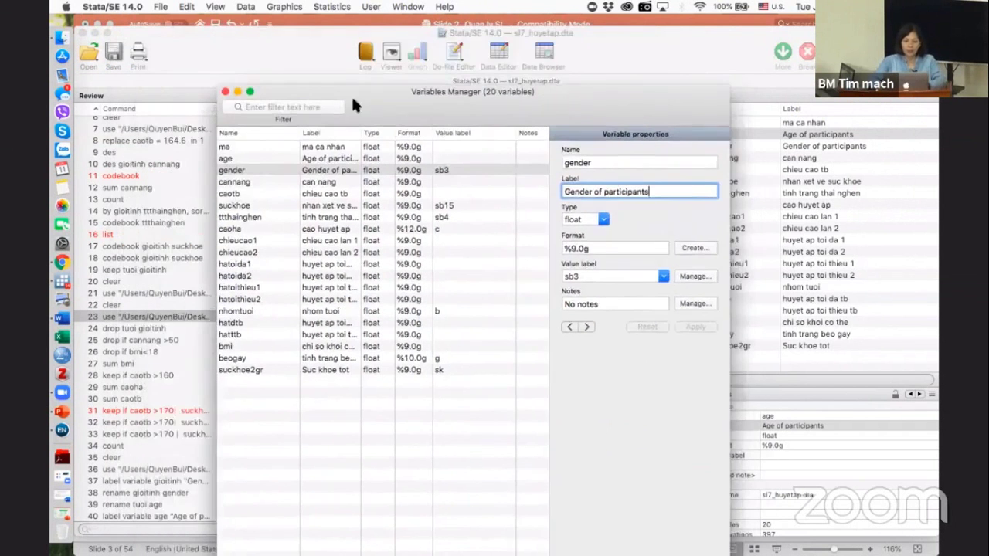
click(262, 184)
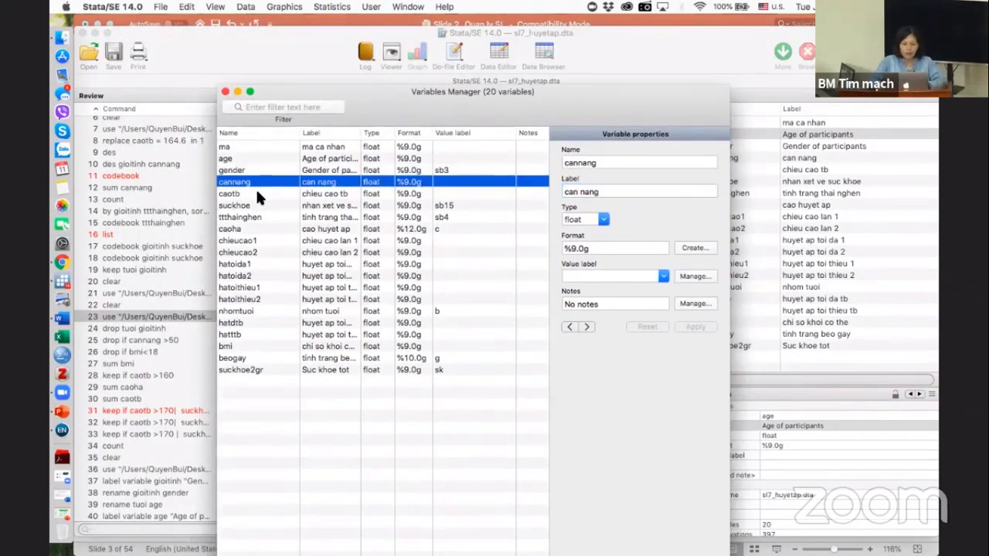
click(257, 190)
click(258, 205)
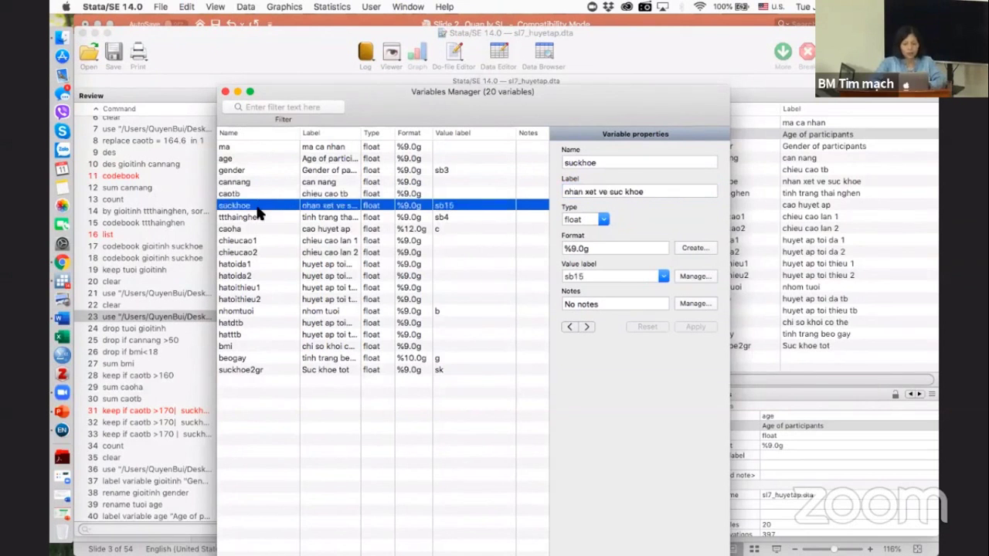
click(267, 182)
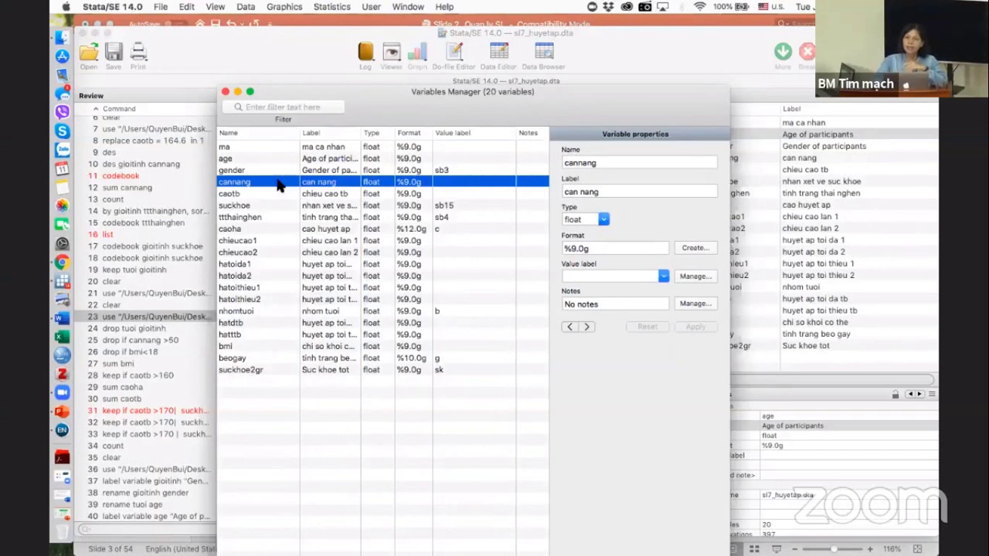
click(225, 92)
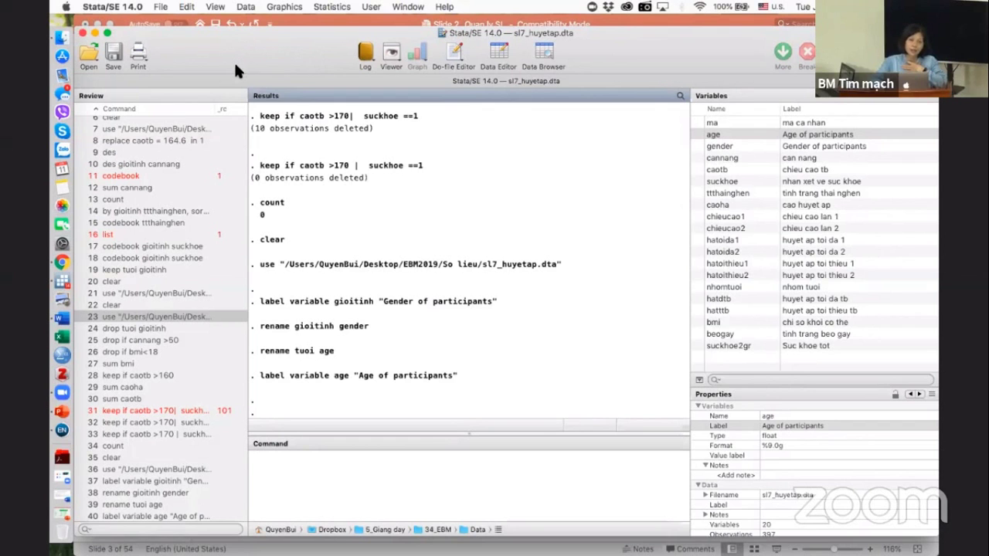
- Open the value label manager for the gender variable from the Variables Manager and examine the categories of labels b and sb3
click(245, 7)
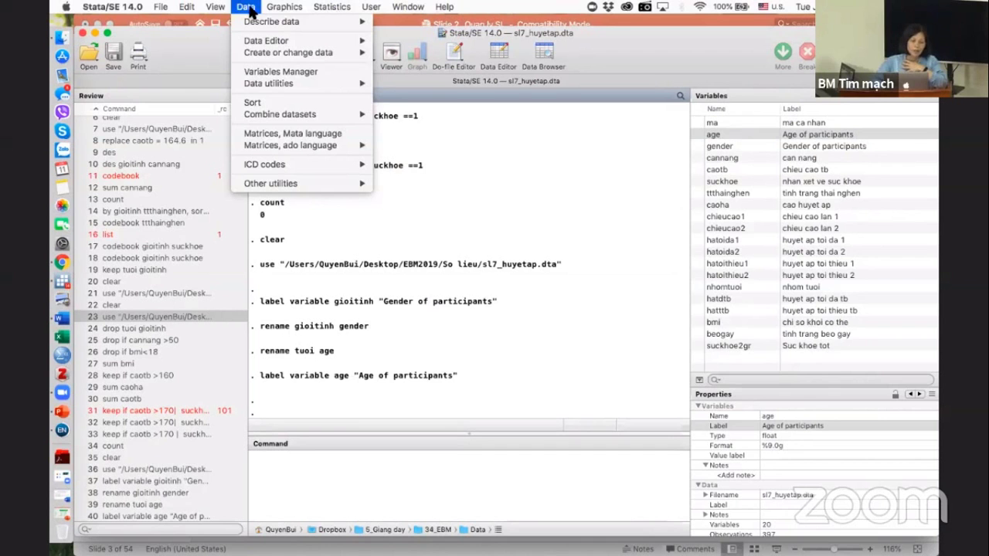
click(273, 73)
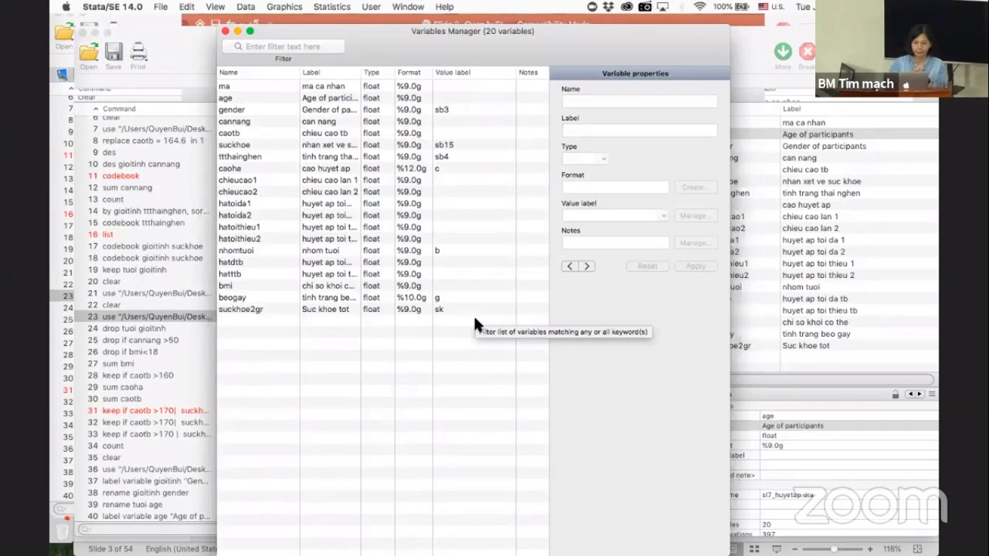
click(258, 113)
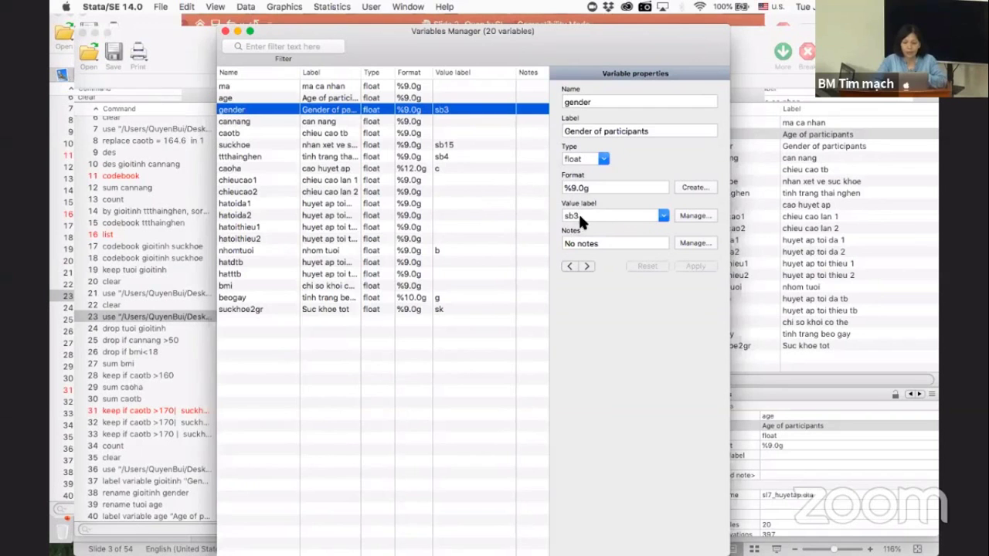
click(691, 216)
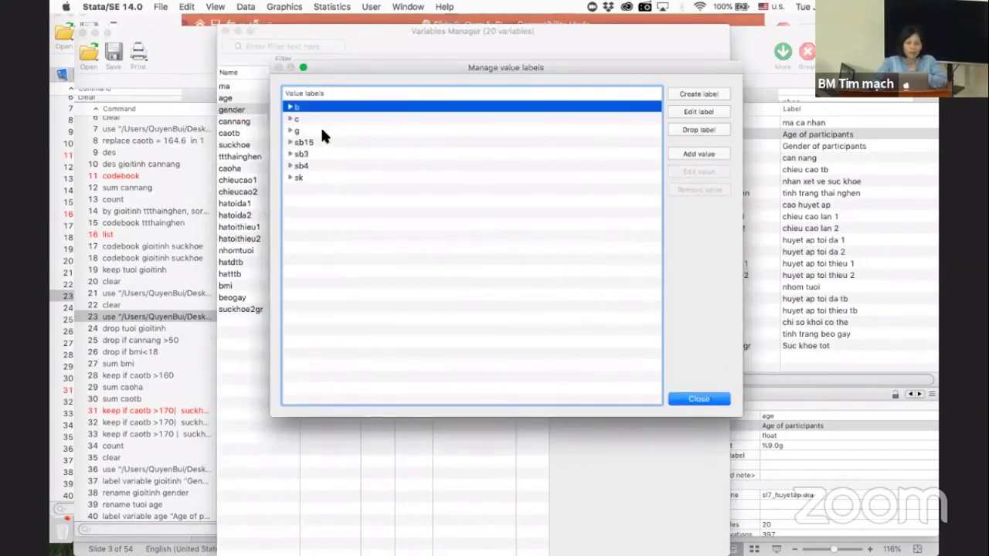
click(291, 108)
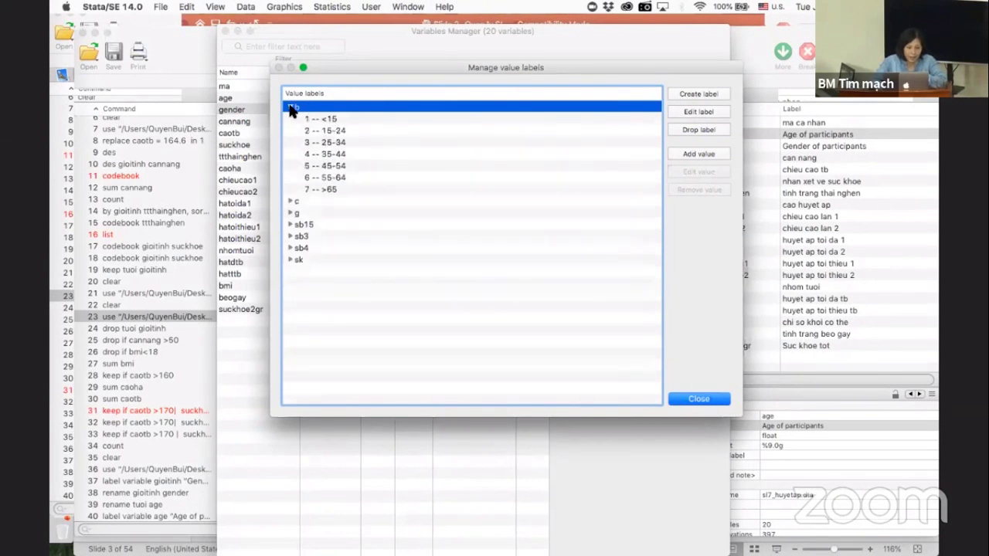
click(290, 109)
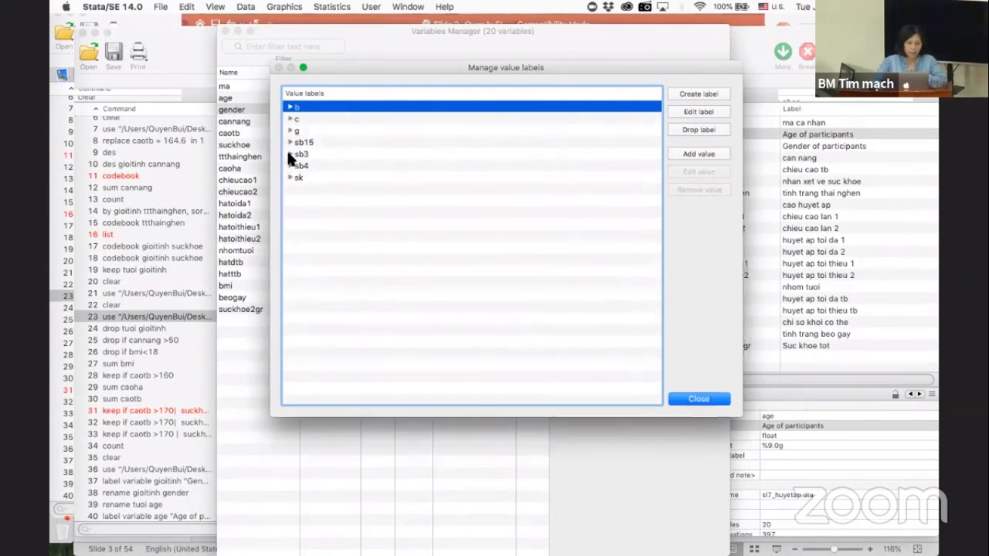
click(289, 154)
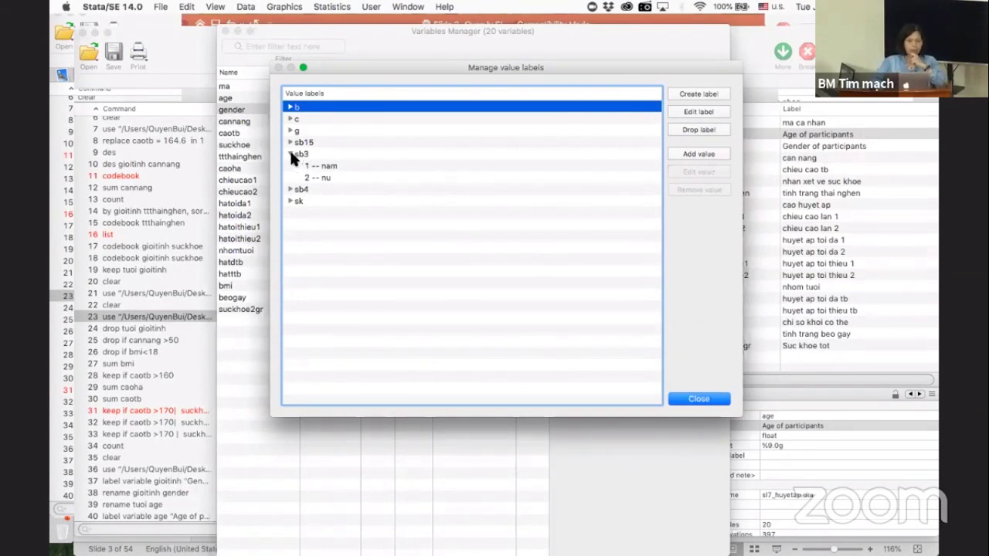
click(289, 152)
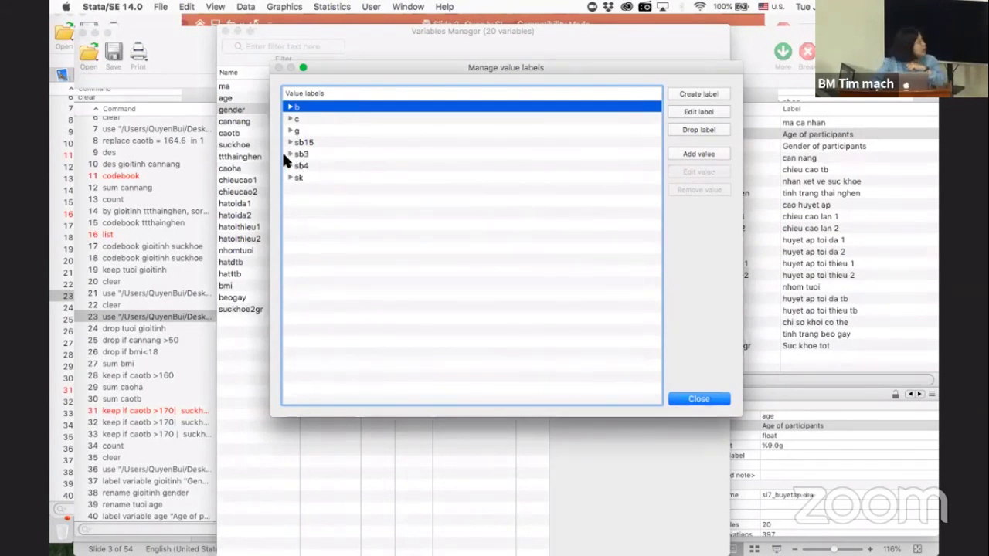
click(288, 153)
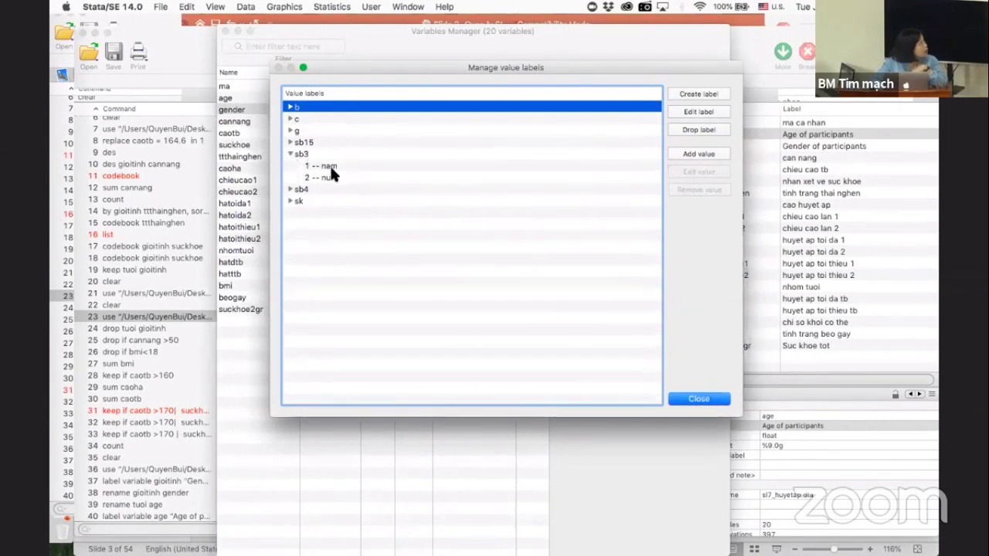
- Try to change the text for value 1 of the sb3 value label to "male"
click(332, 166)
click(329, 177)
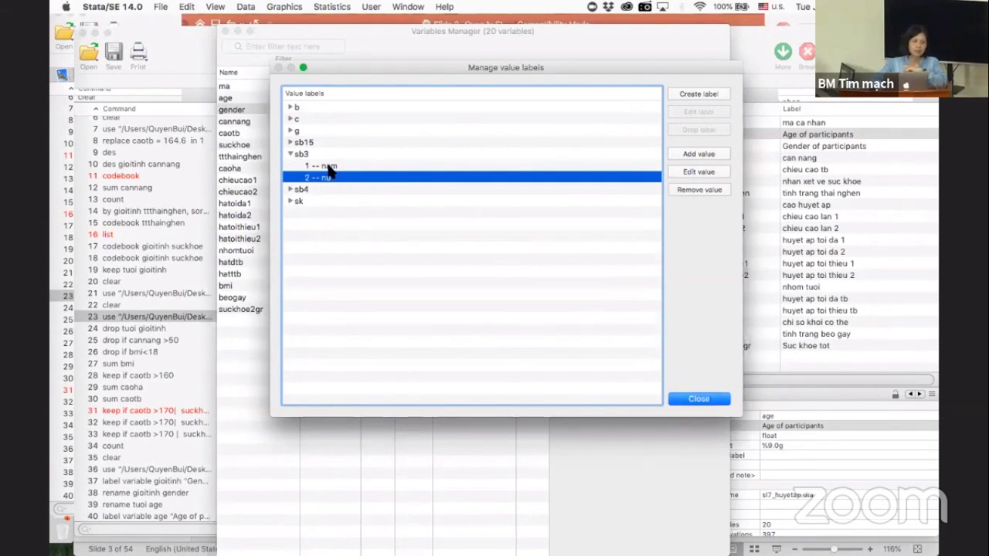
click(329, 167)
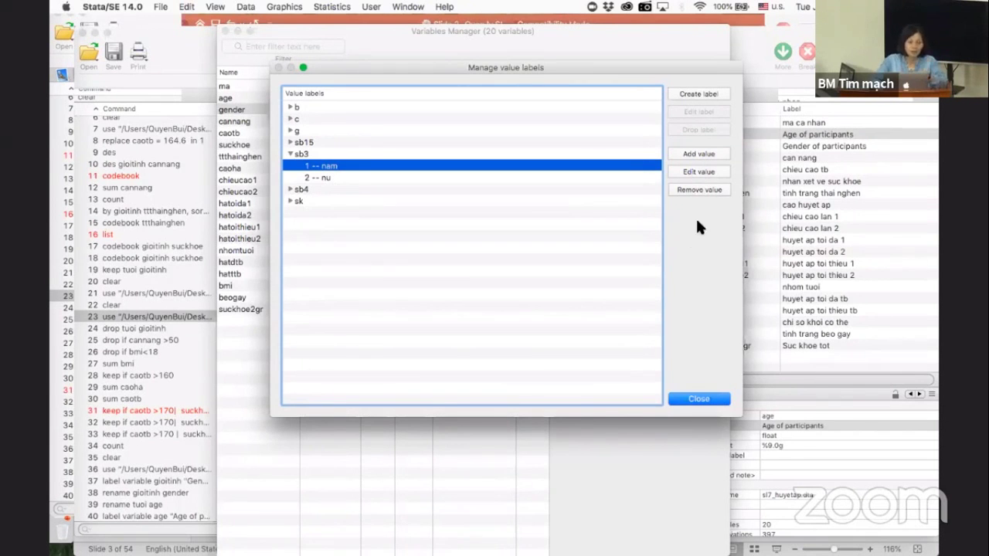
click(699, 172)
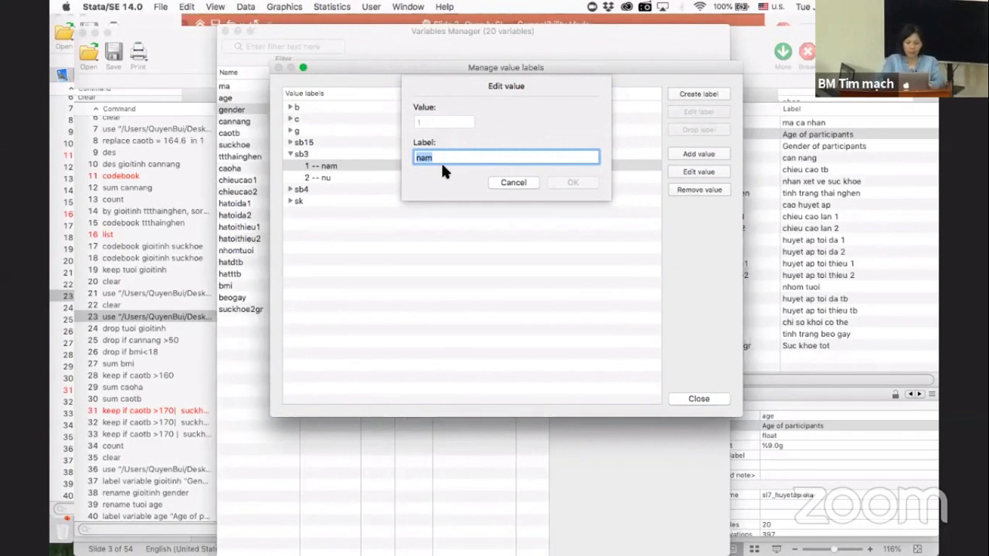
text(Ma)
key(BackSpace)
text(male)
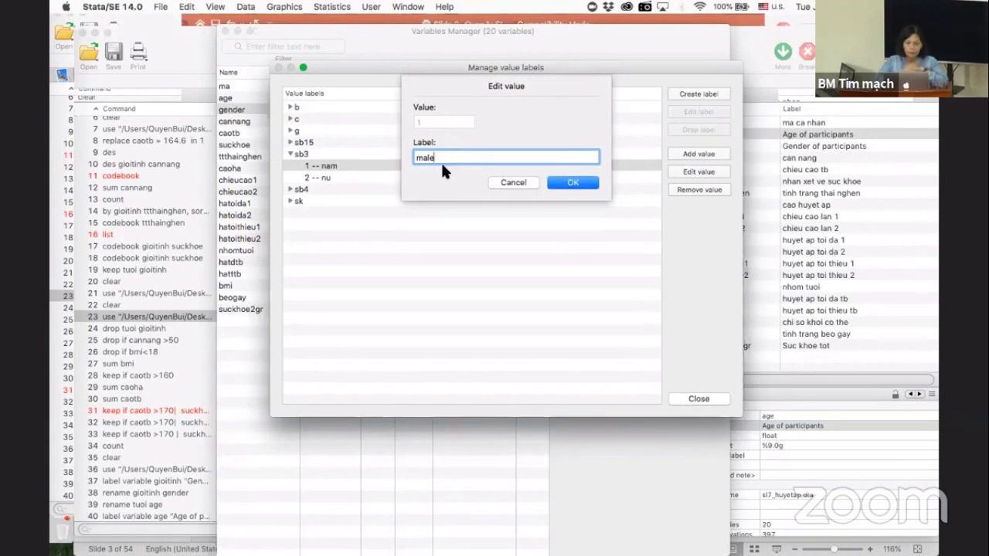
key(super+Tab)
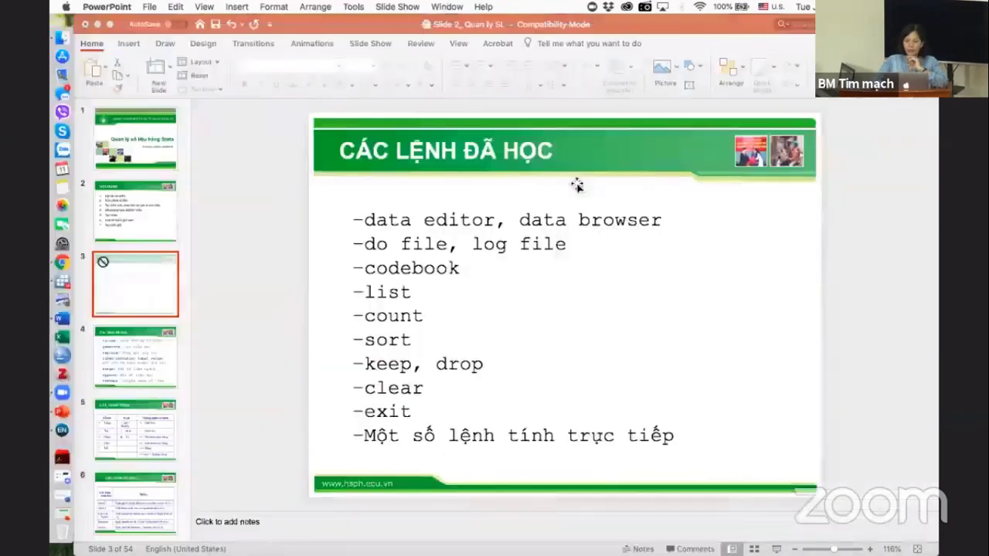
- Restart Stata and run the command xlptsl14n to load the HVM data processing and analysis menu
click(64, 284)
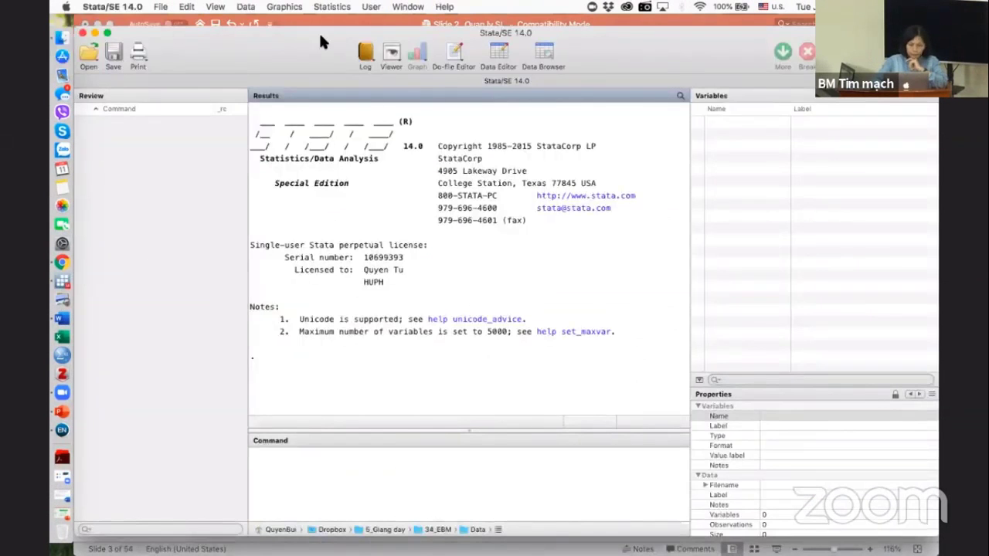
click(369, 11)
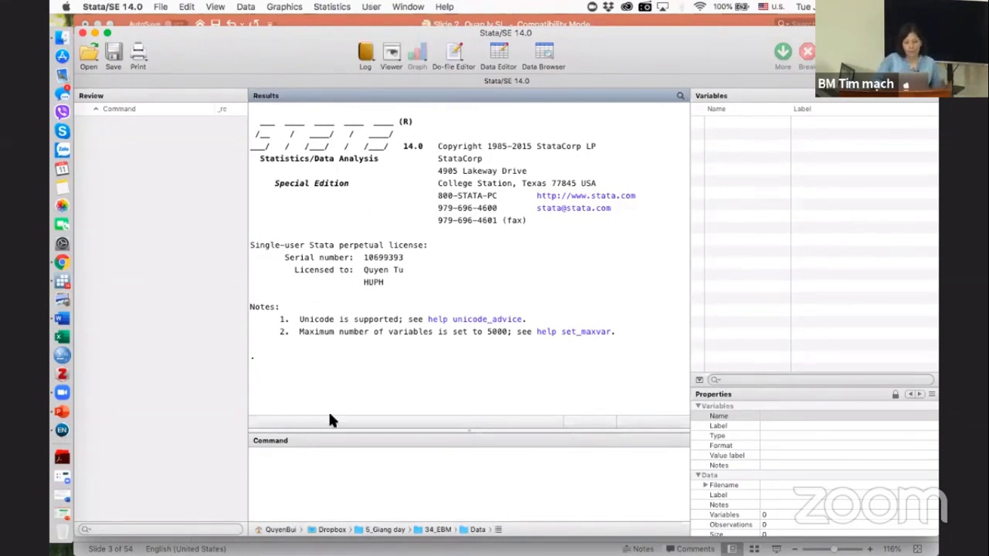
click(311, 464)
text(xlptsl1)
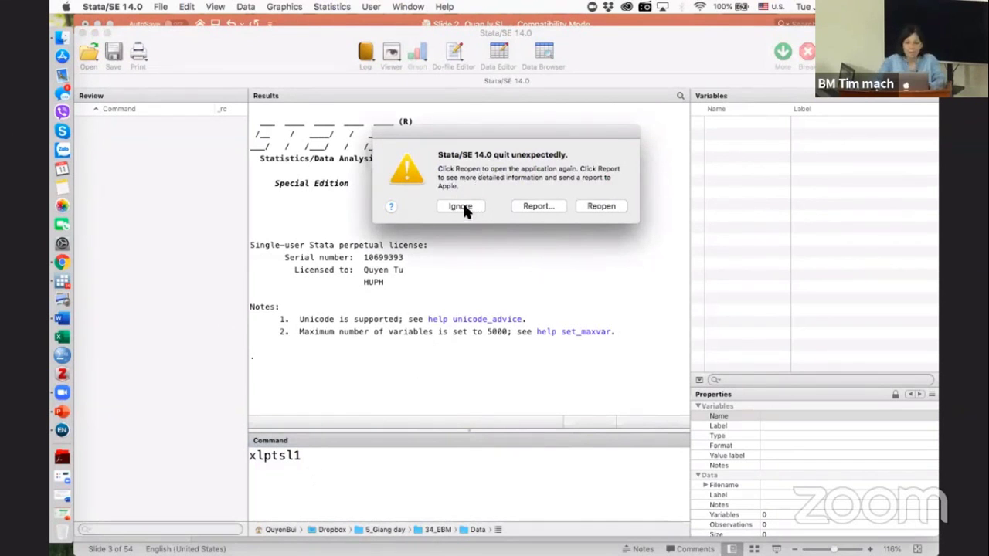
click(607, 206)
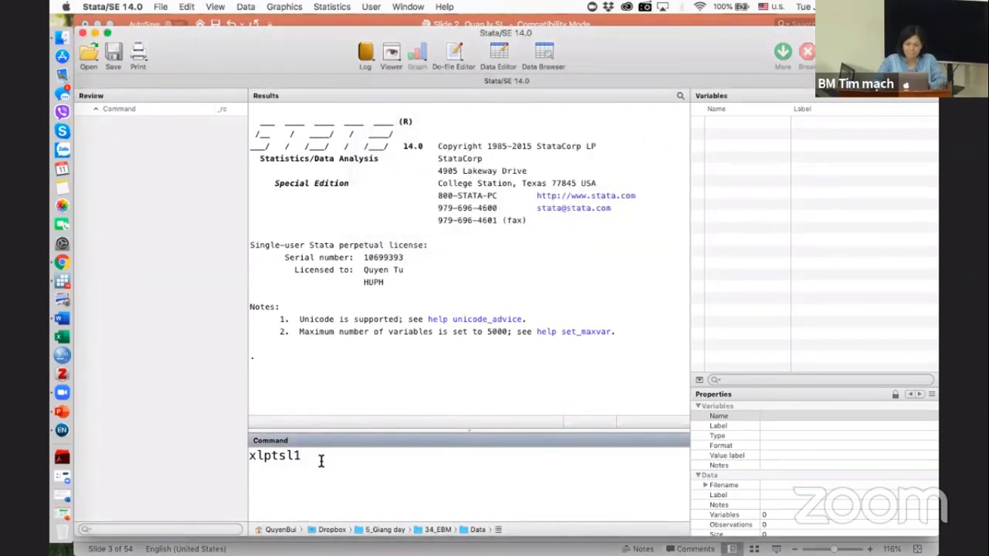
text(4)
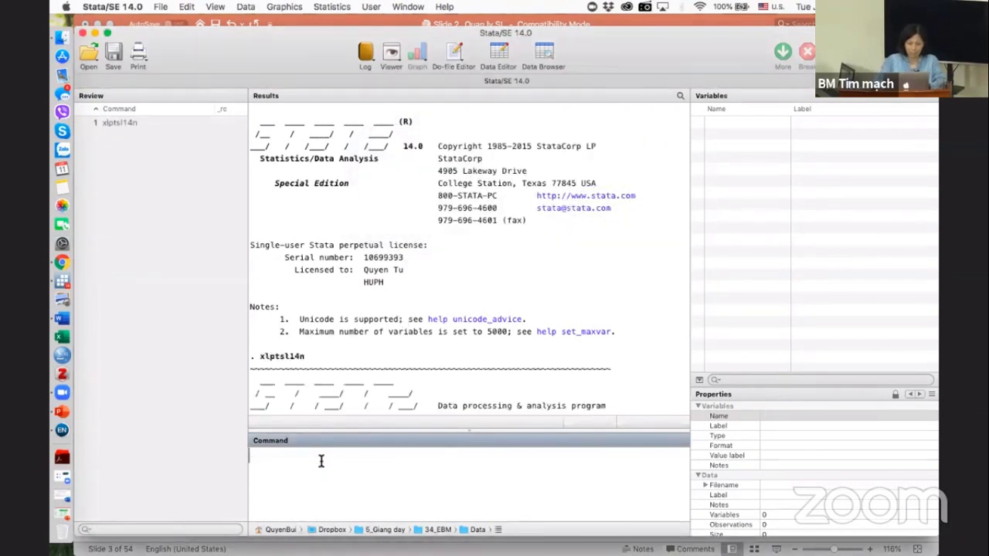
text(n)
key(Return)
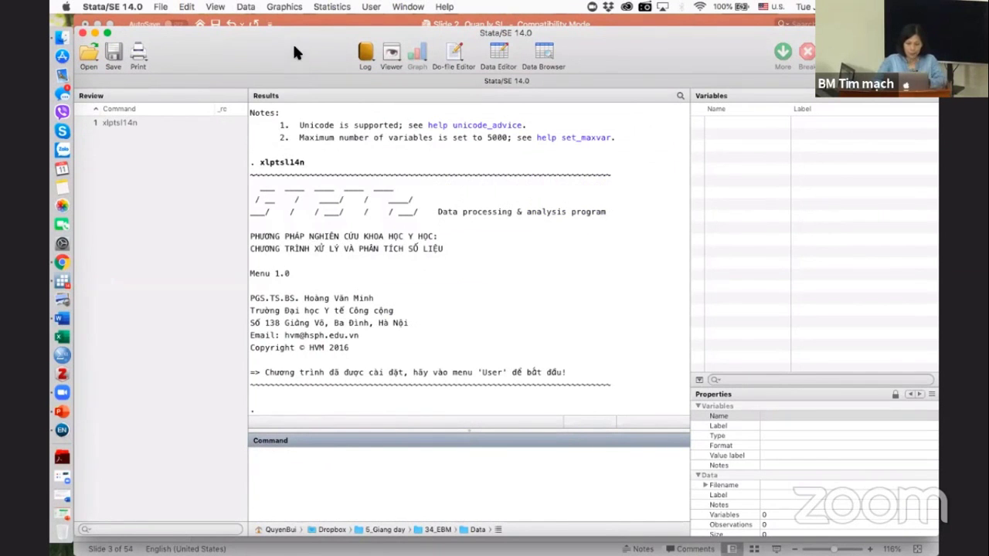
- Reopen the recent dataset sl7_huyetap.dta from the EBM2018 So lieu folder
click(164, 7)
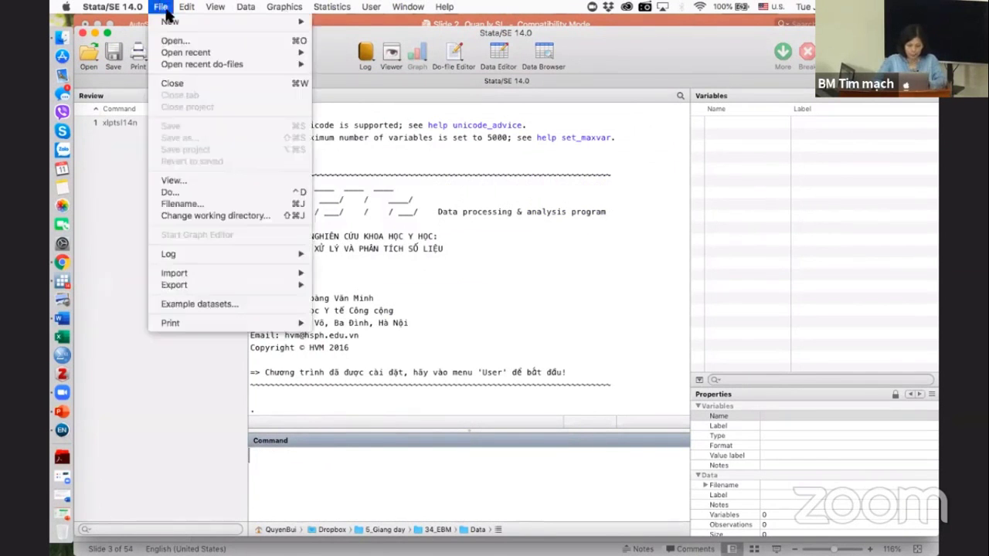
mouse_move(209, 52)
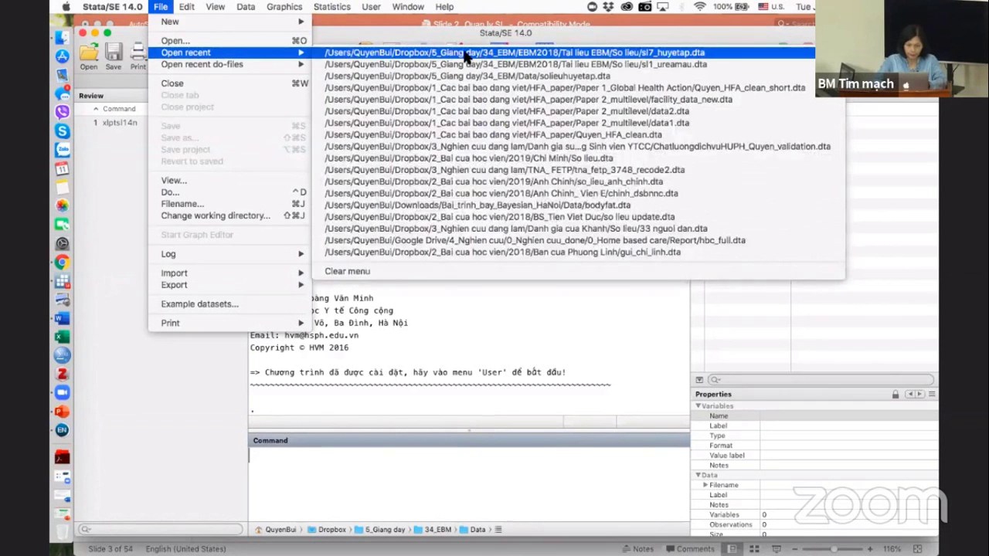
click(466, 53)
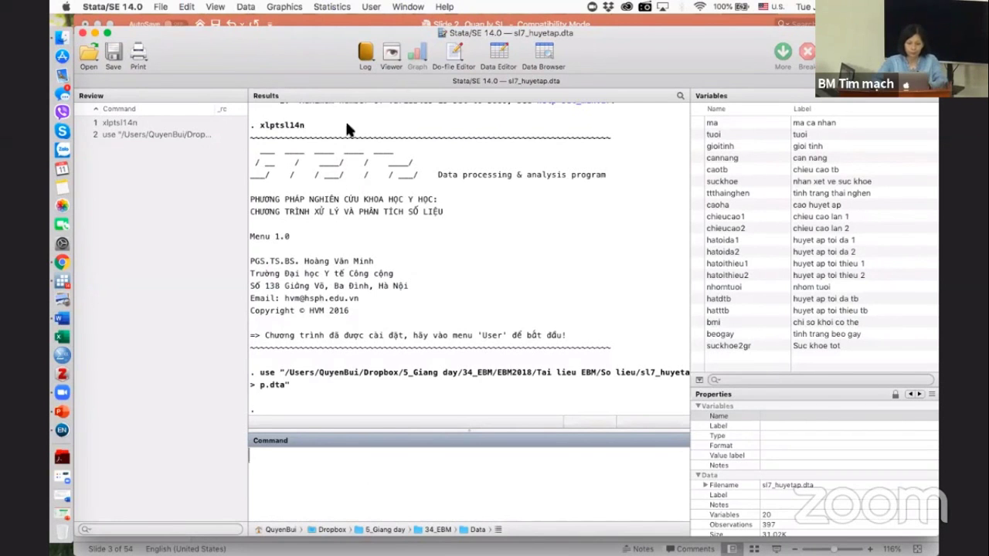
- Open the value label manager for gioitinh from the Variables Manager and select value 2 of label sb3
click(371, 8)
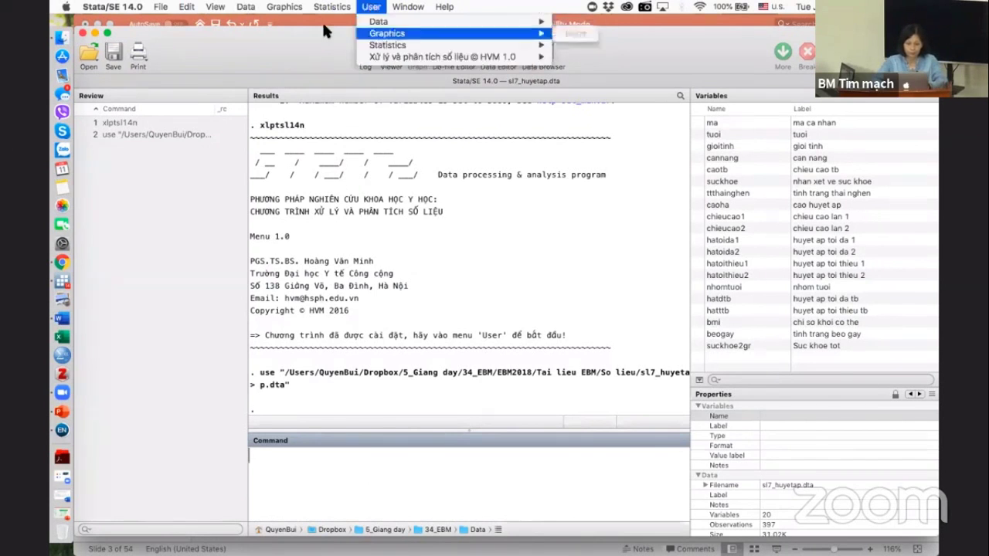
click(298, 45)
click(244, 8)
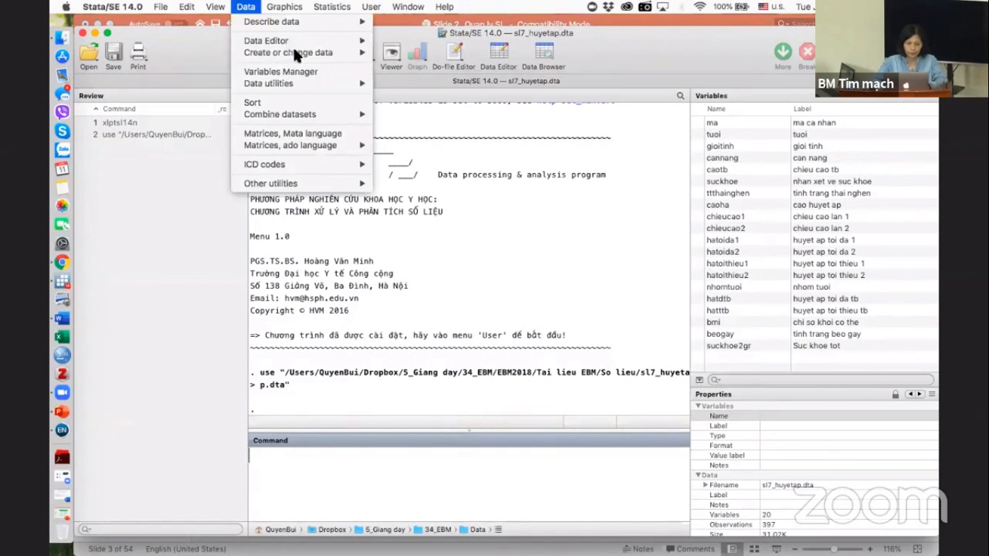
click(302, 68)
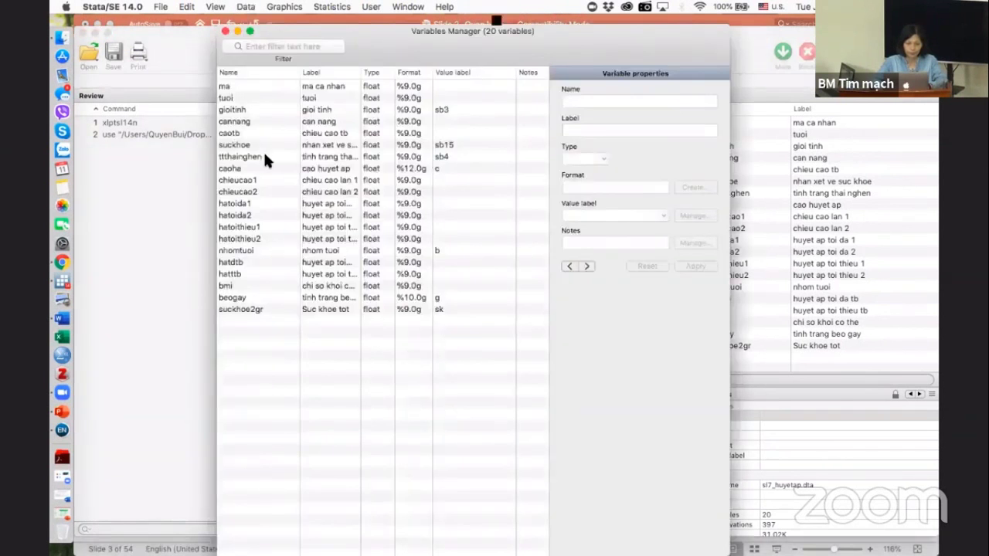
click(288, 110)
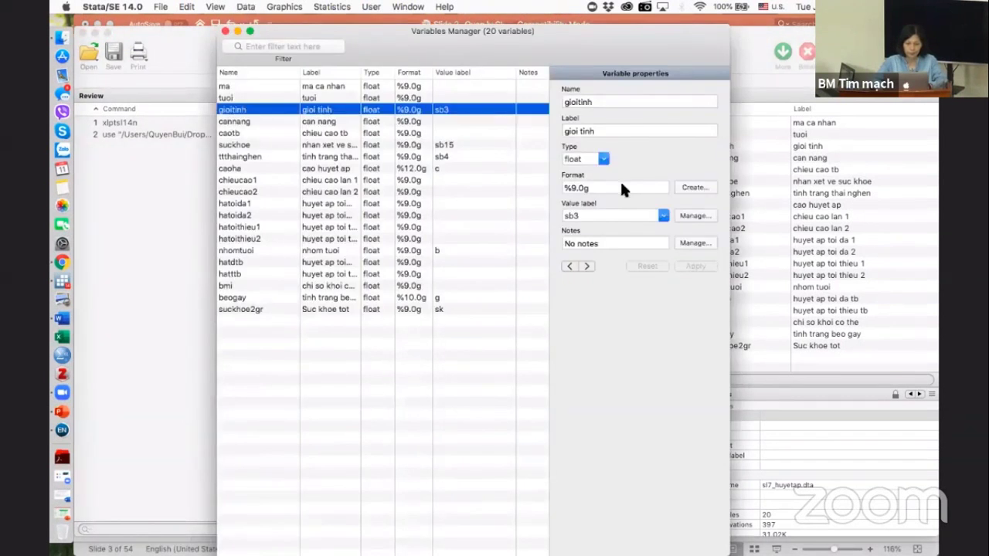
click(692, 216)
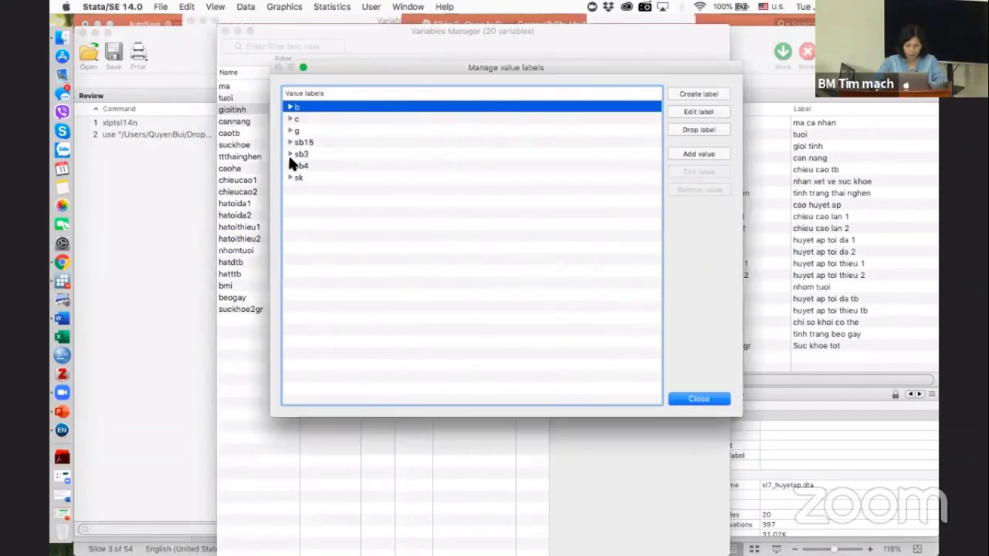
click(290, 155)
click(315, 177)
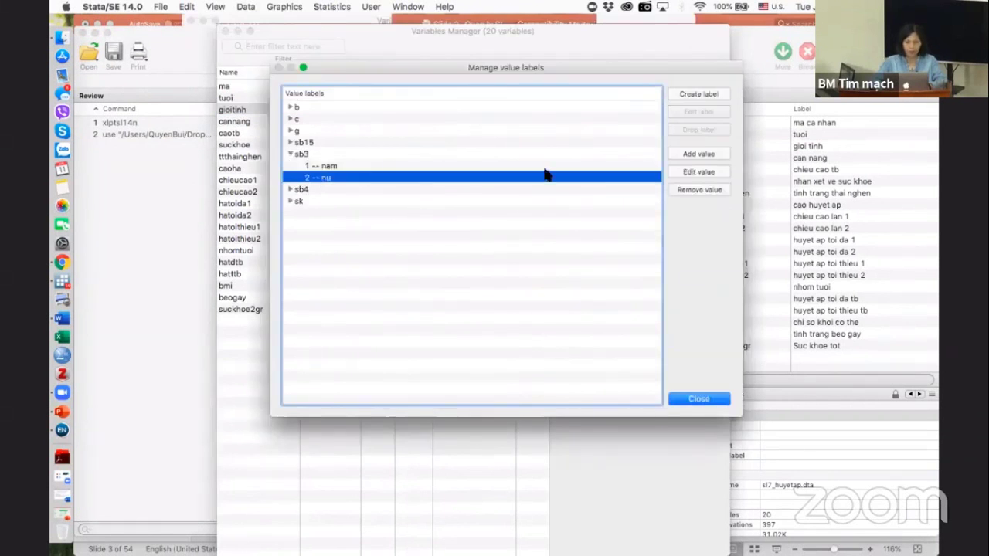
- View the edit form for value 2 of label sb3, cancel it, and close the value label and variable managers
click(698, 172)
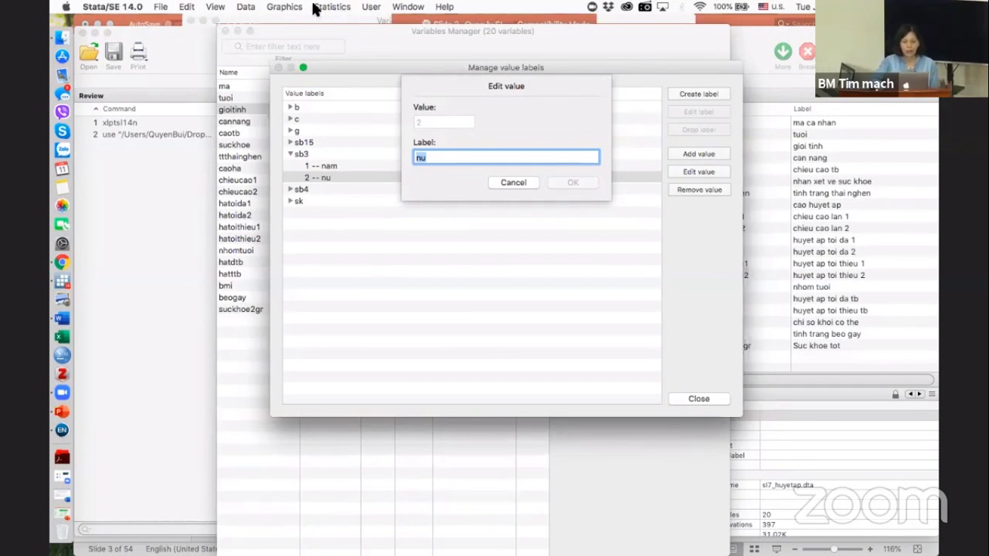
click(516, 183)
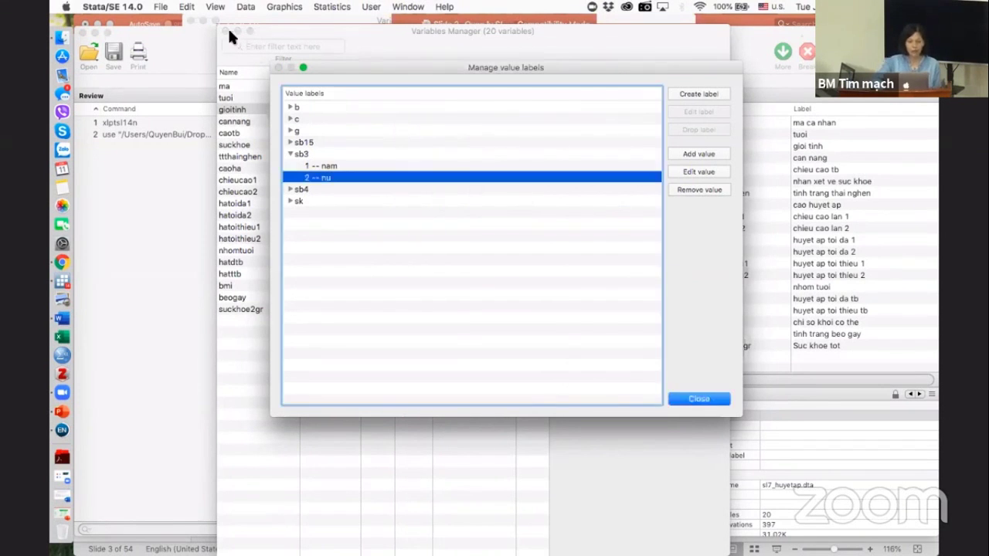
click(697, 400)
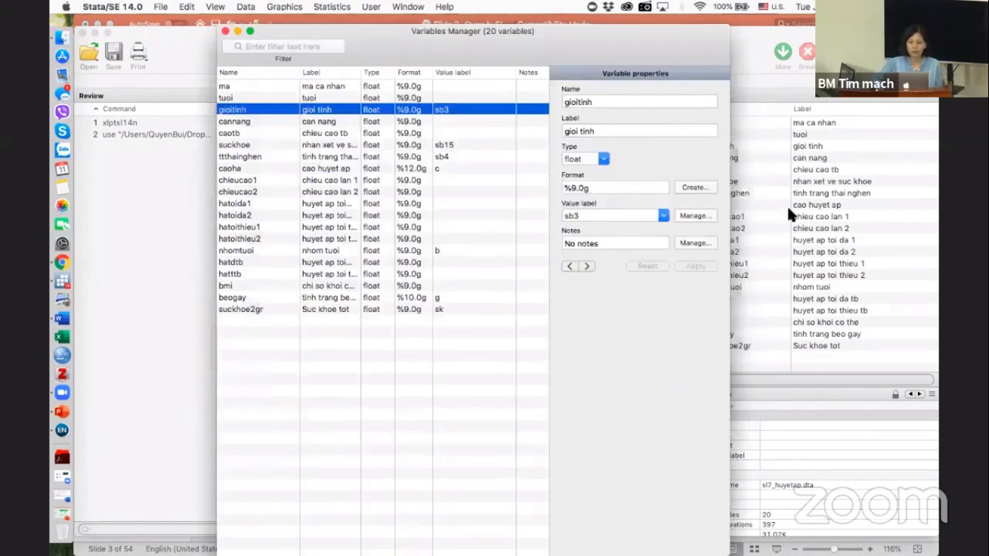
click(225, 31)
click(328, 472)
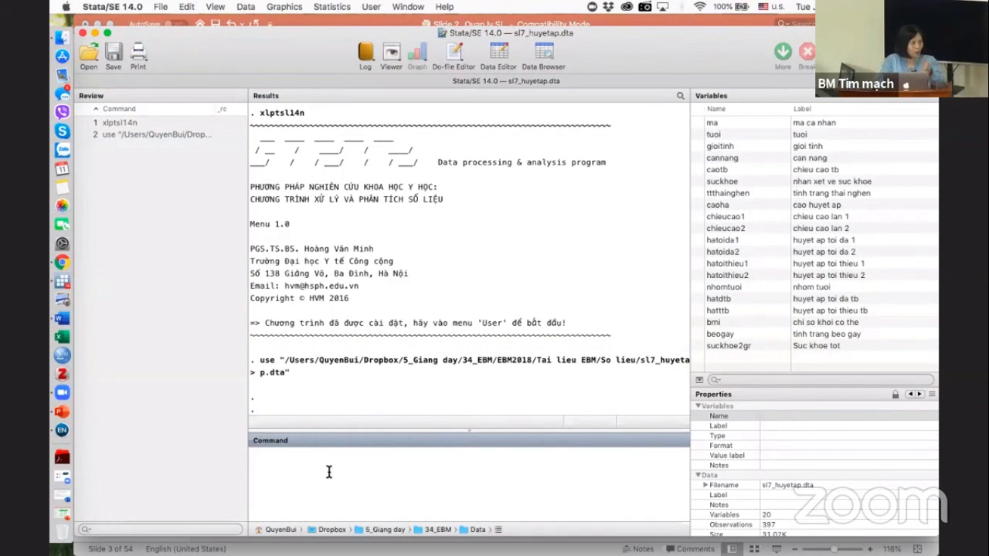
text(co)
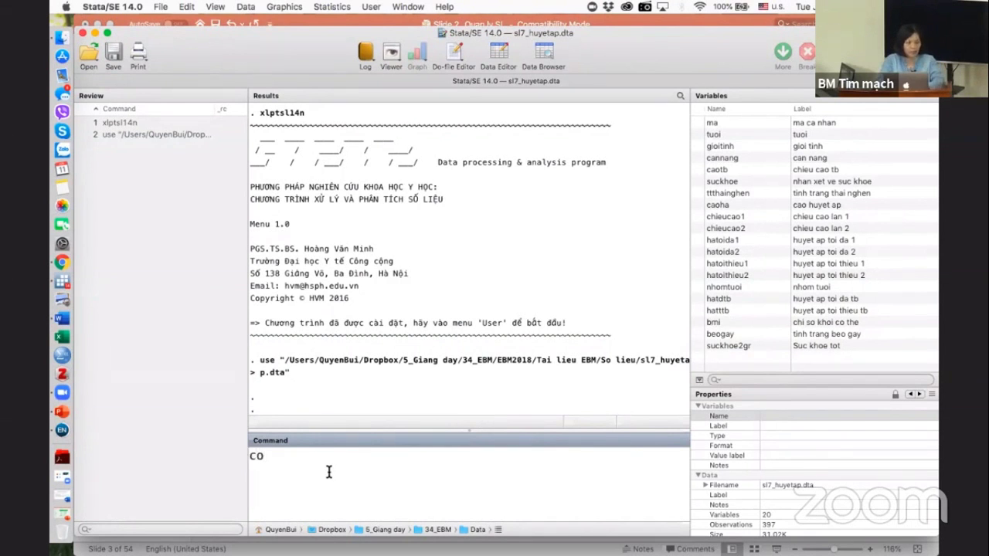
text(debook)
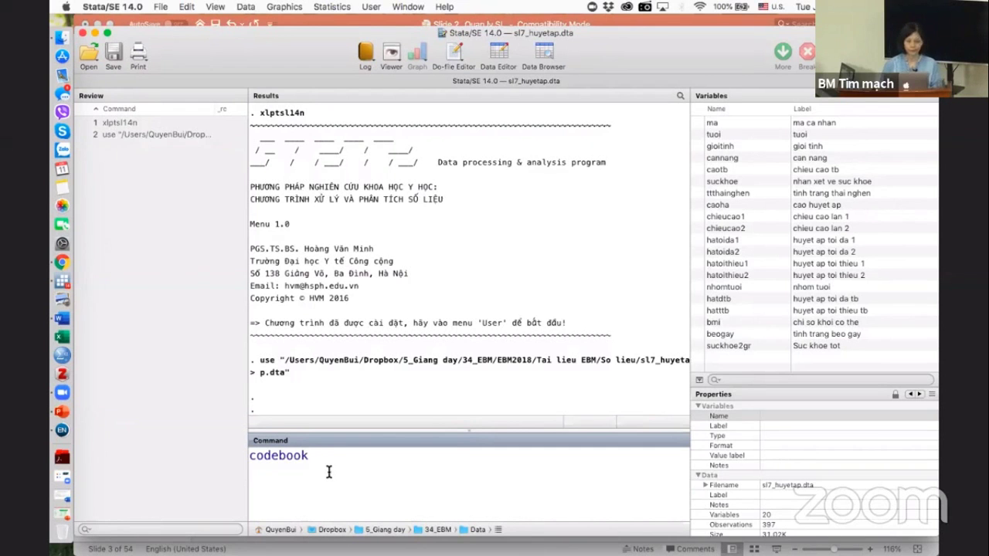
key(BackSpace)
key(BackSpace)
key(BackSpace)
key(BackSpace)
key(BackSpace)
key(BackSpace)
key(BackSpace)
key(BackSpace)
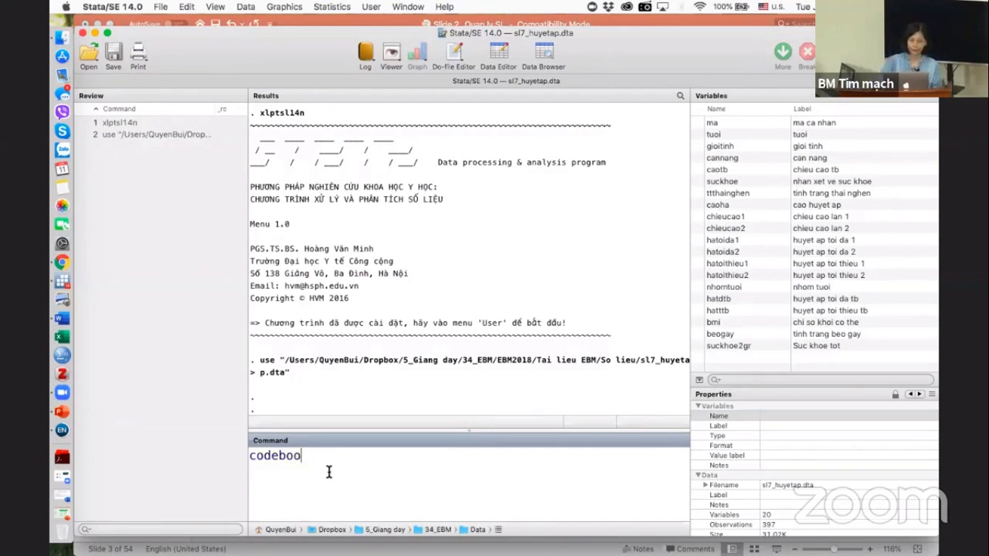
key(BackSpace)
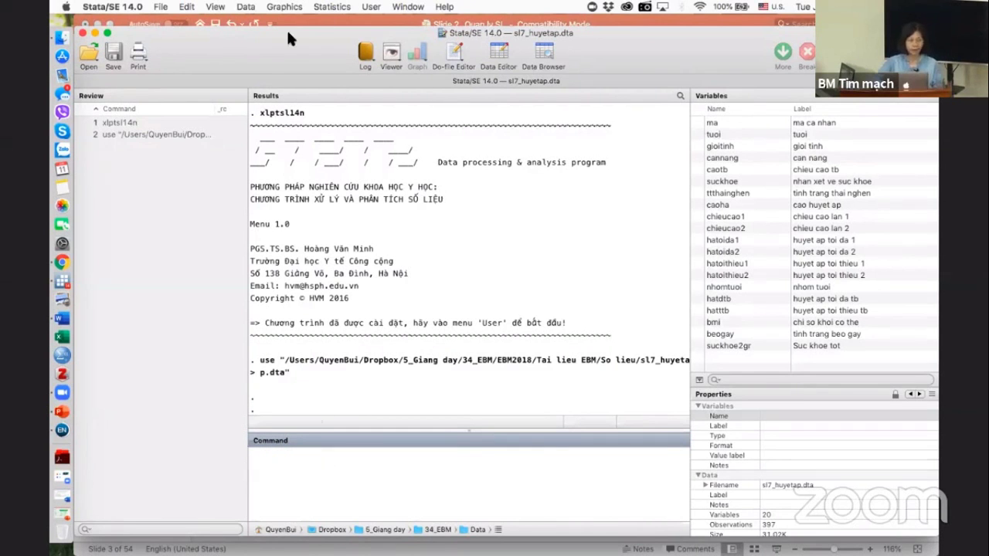
- Start creating a new variable with the HVM data processing tools and name it tha_new
click(372, 7)
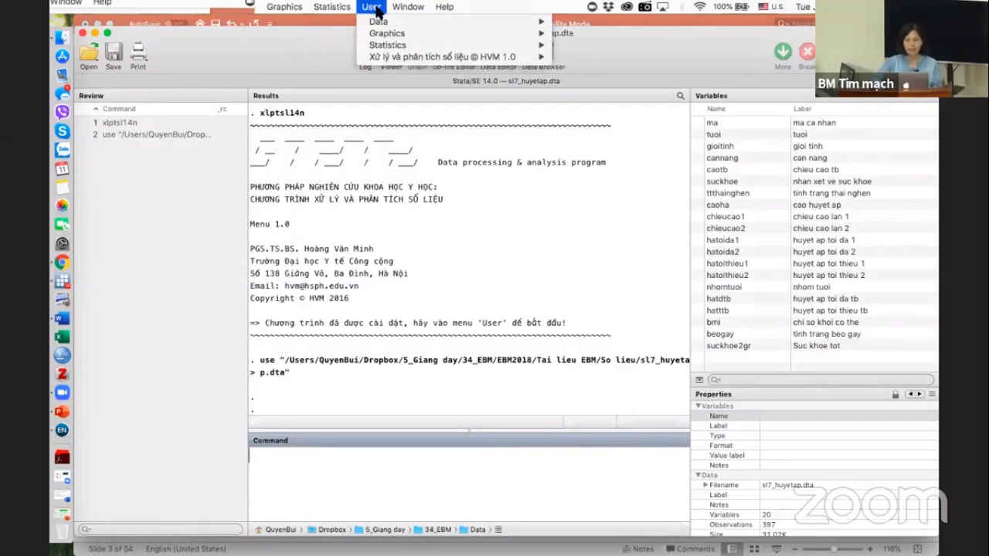
mouse_move(522, 59)
mouse_move(594, 80)
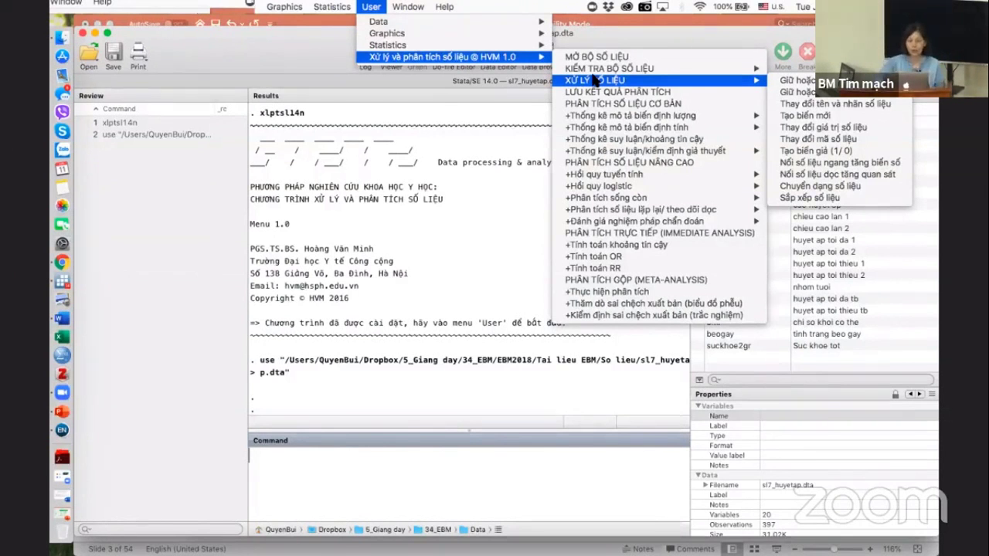
click(814, 117)
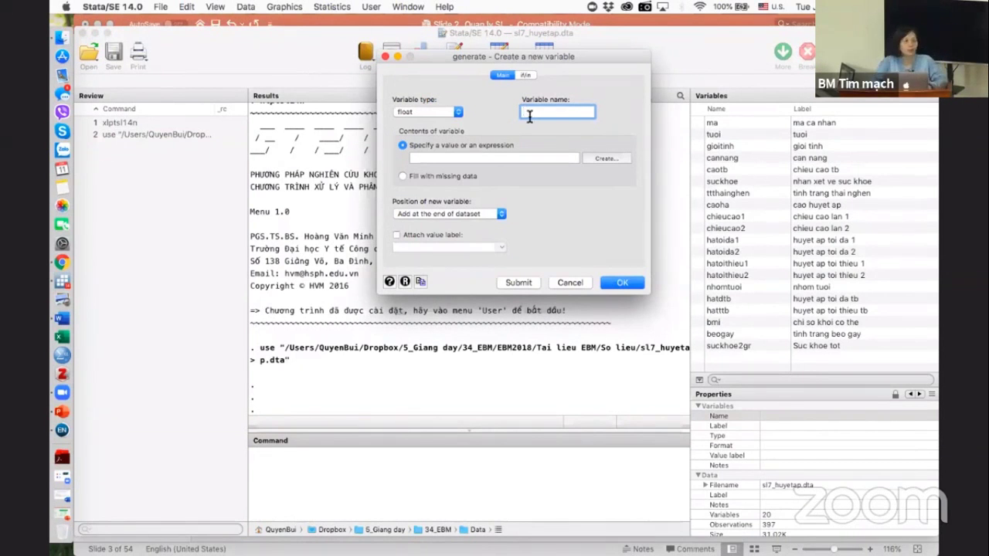
text(t)
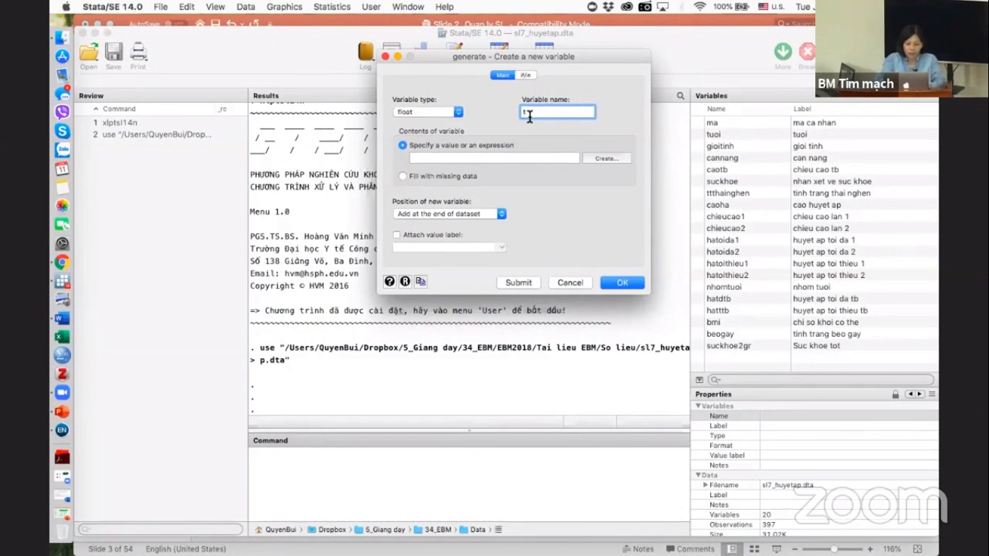
text(re_1)
key(BackSpace)
text(new)
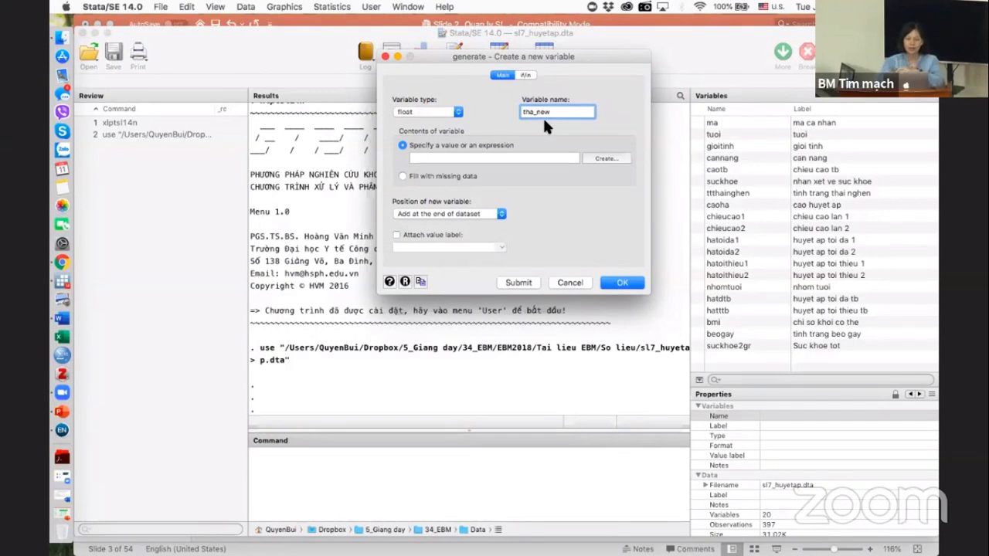
- Begin the contents of tha_new in the expression builder with the condition hatoida1 >140 followed by the or operator
click(510, 158)
click(600, 157)
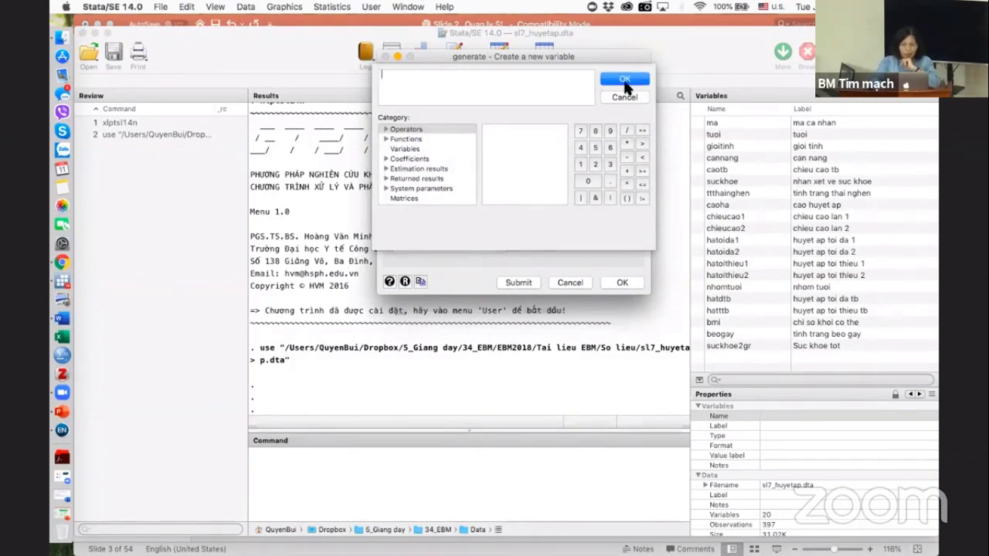
click(622, 85)
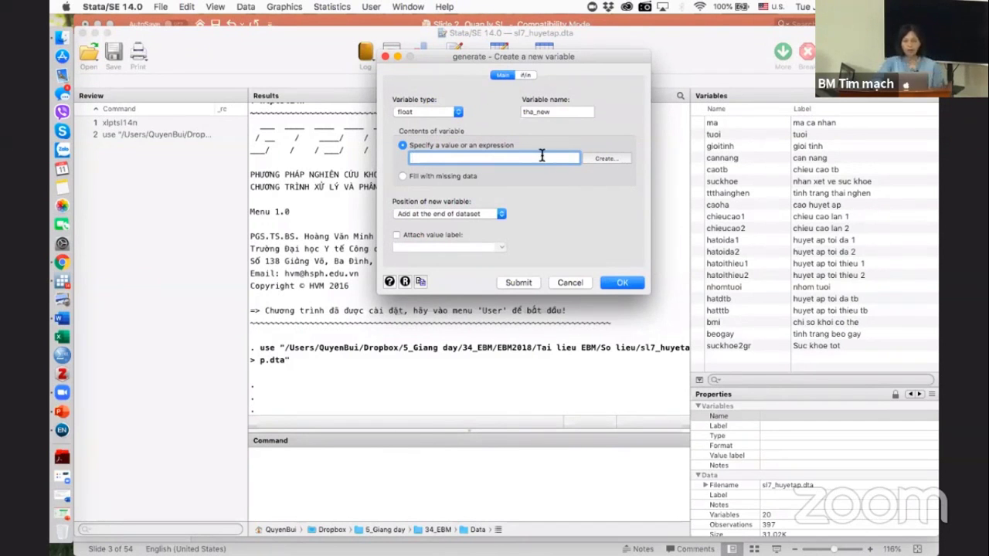
click(595, 157)
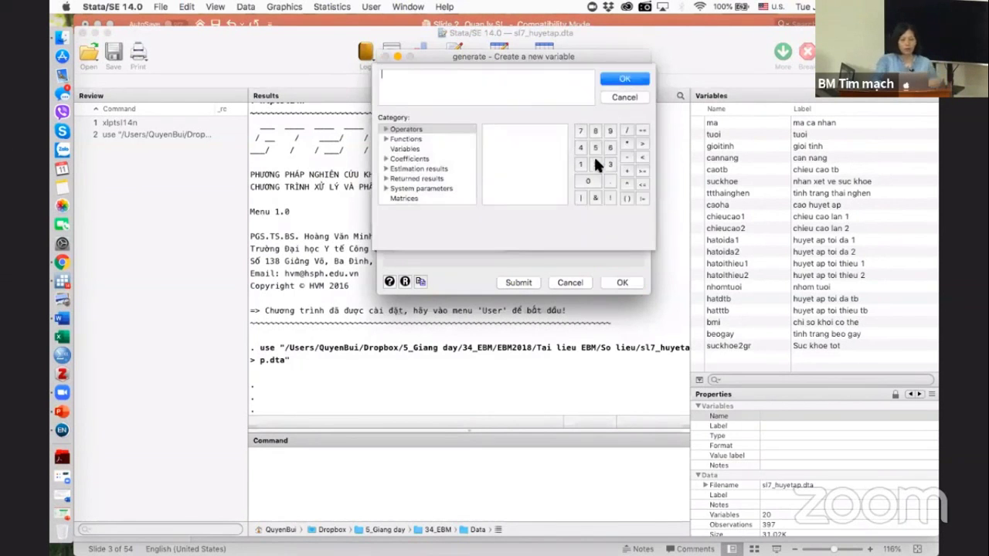
click(405, 148)
scroll(502, 158, down, 3)
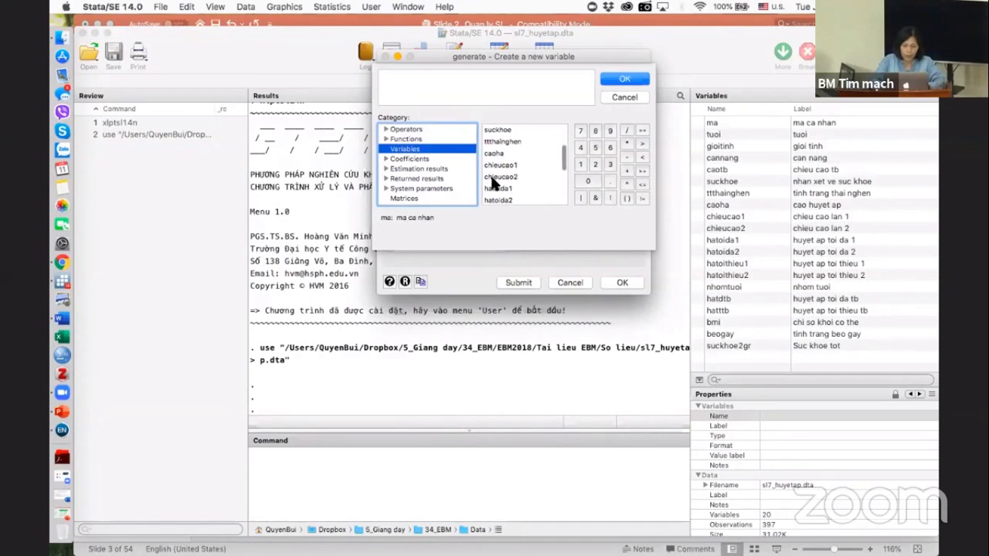
click(506, 164)
scroll(508, 160, down, 2)
click(522, 161)
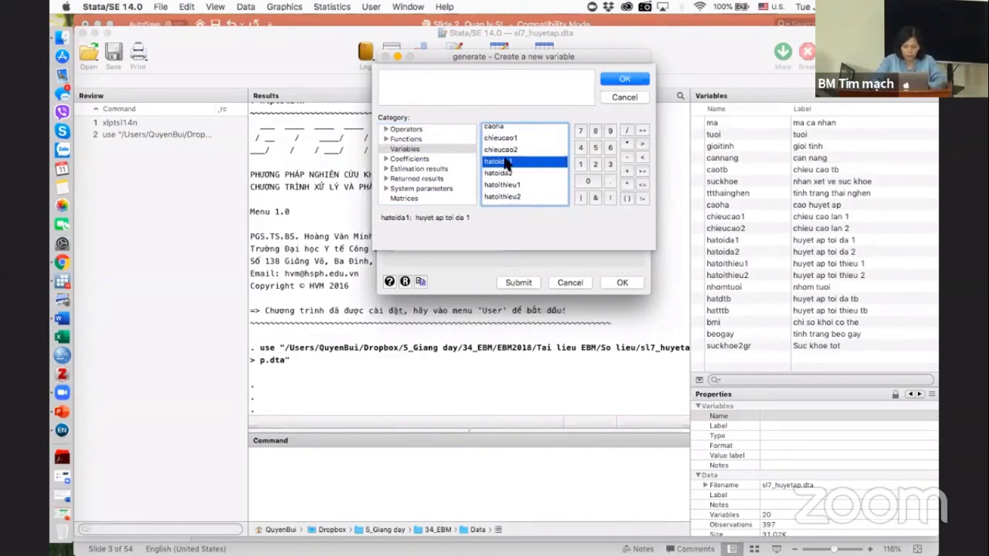
double_click(508, 163)
text(>140)
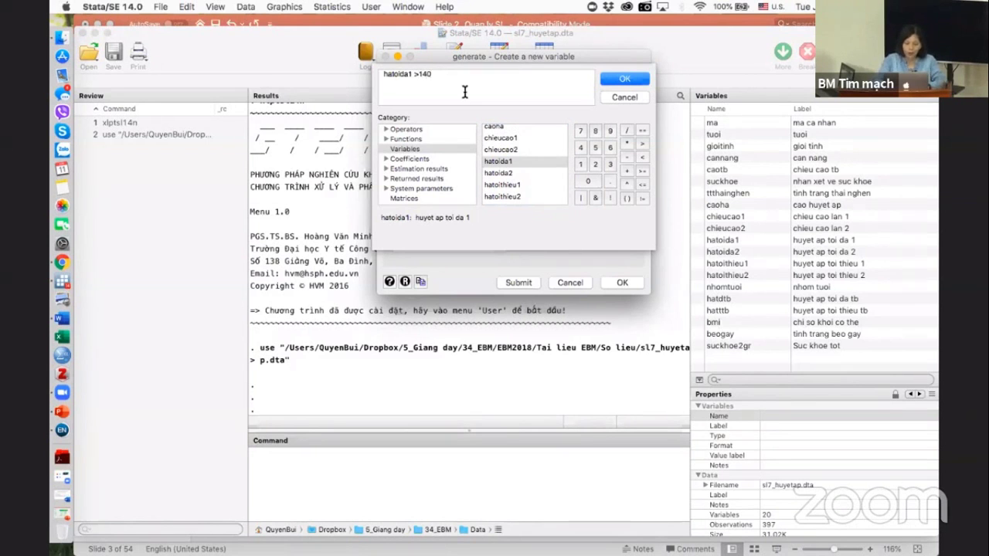
text(|)
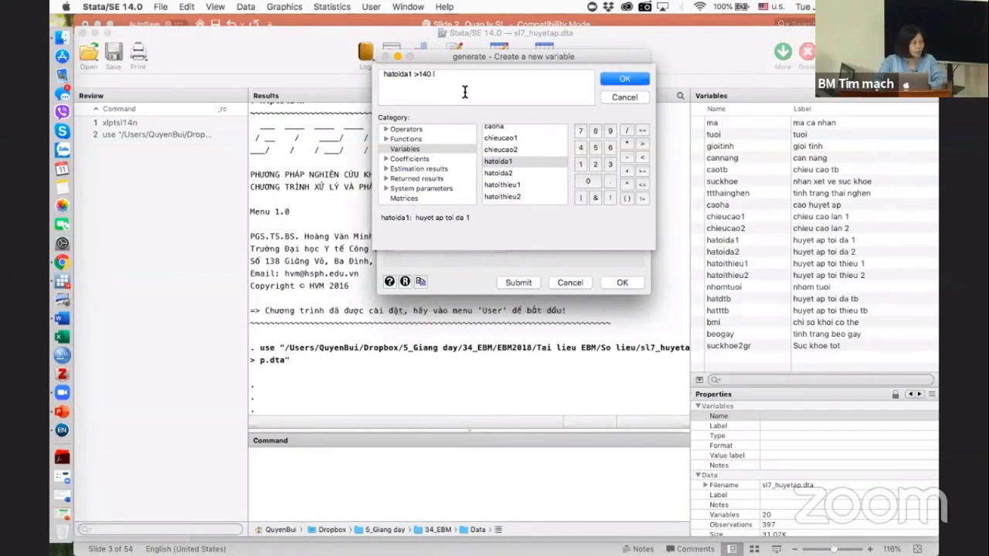
double_click(498, 173)
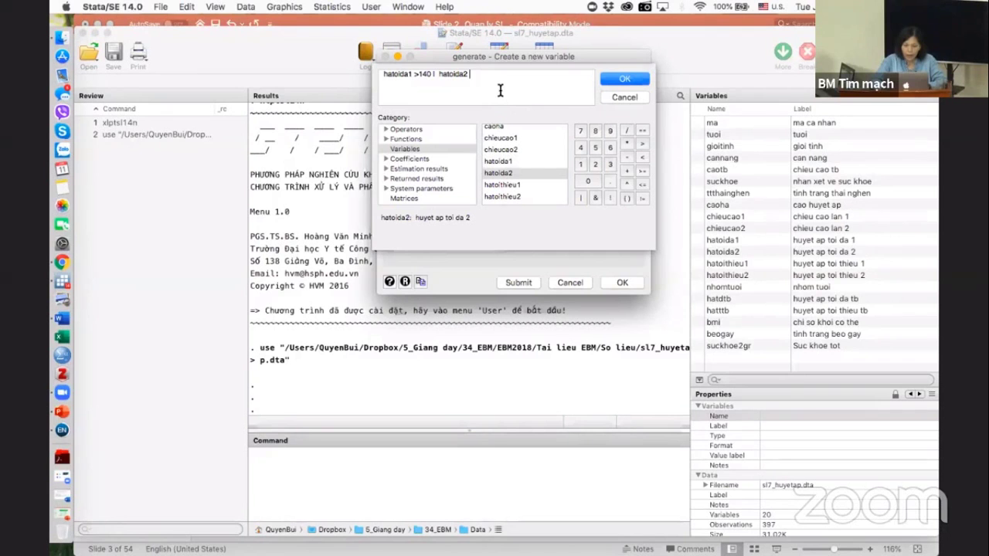
key(BackSpace)
key(BackSpace)
key(BackSpace)
key(BackSpace)
key(BackSpace)
key(BackSpace)
key(BackSpace)
key(BackSpace)
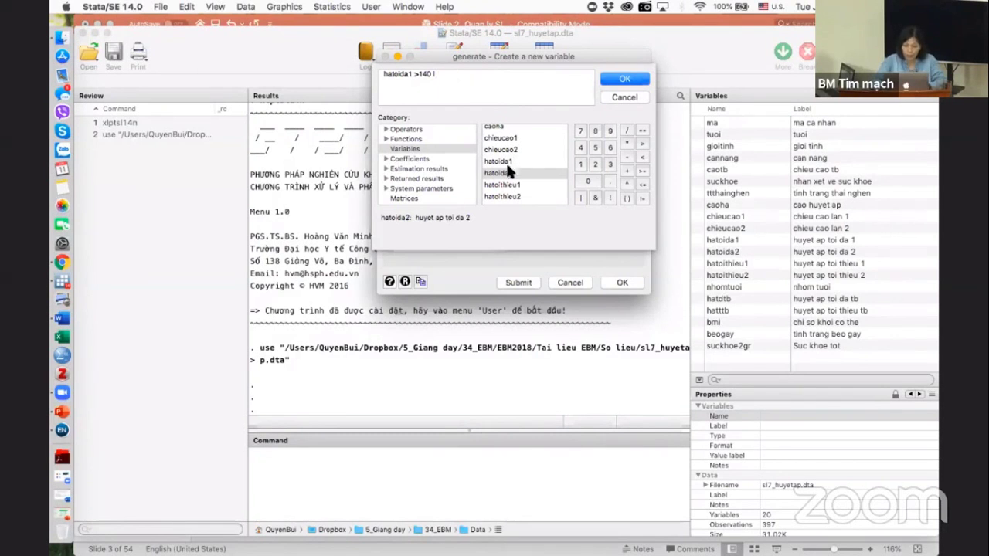
- Complete the expression as hatoida1 >=140 | hatoithieu1 >=90 and generate the variable tha_new
double_click(499, 184)
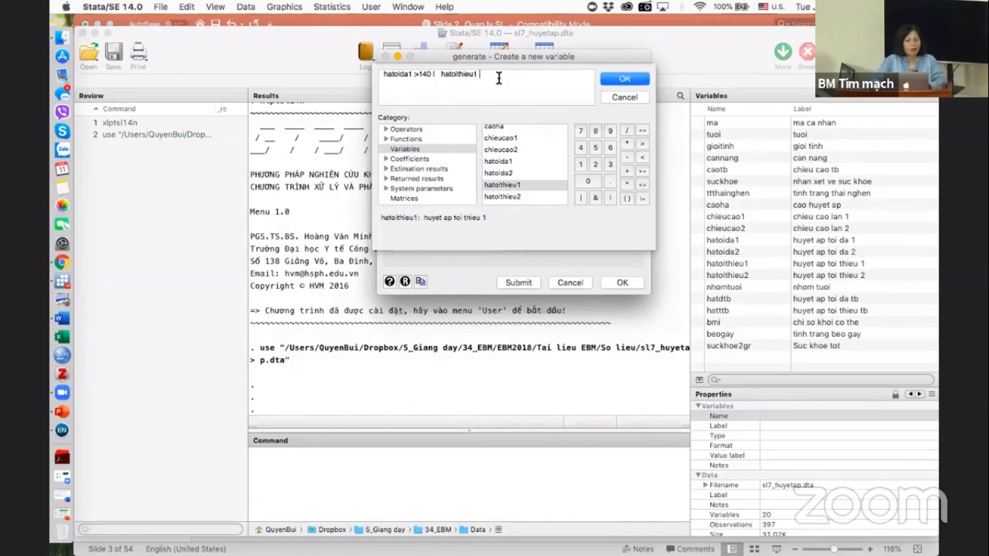
text(>90)
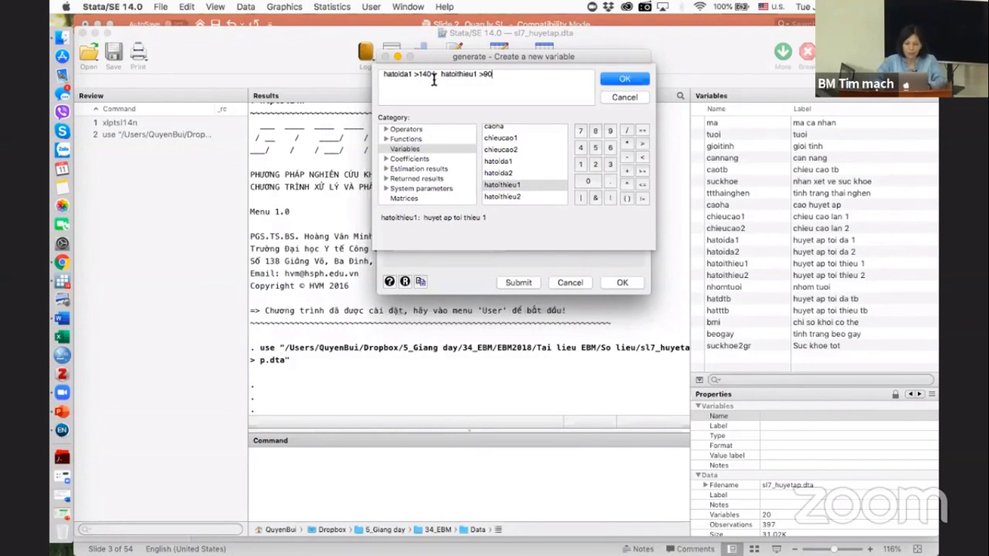
text(=)
click(488, 74)
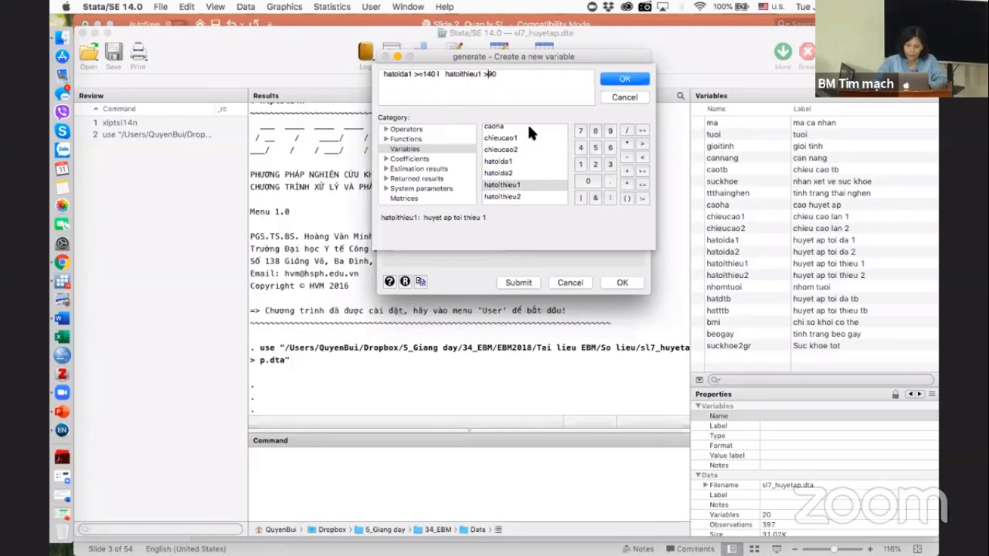
text(=)
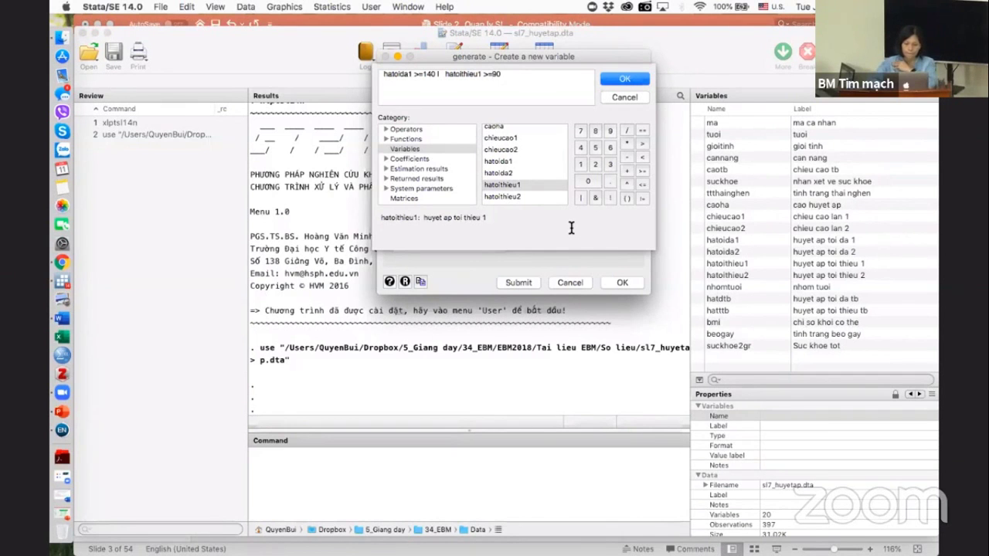
click(624, 78)
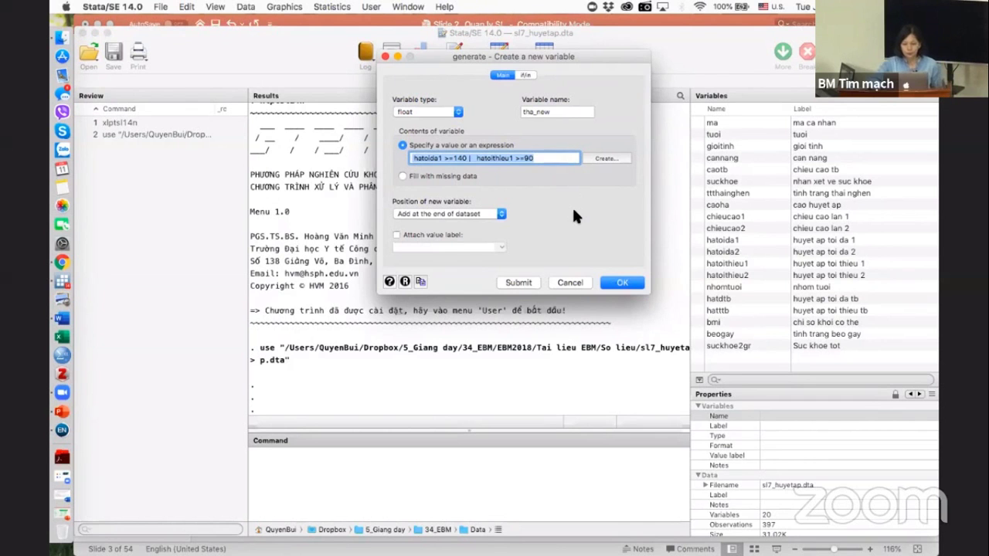
click(622, 284)
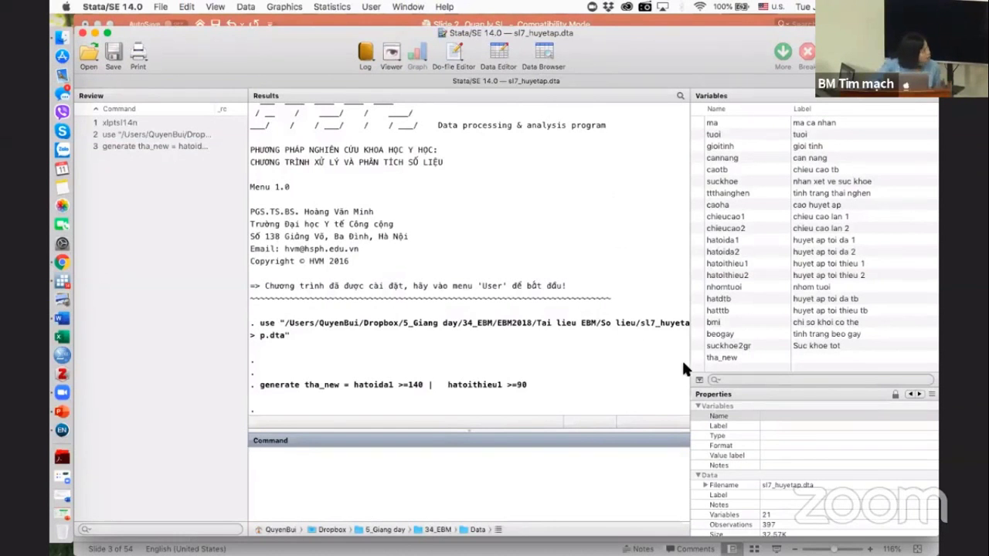
- Open the dataset in the Data Editor and examine the values of the tha_new column
click(726, 356)
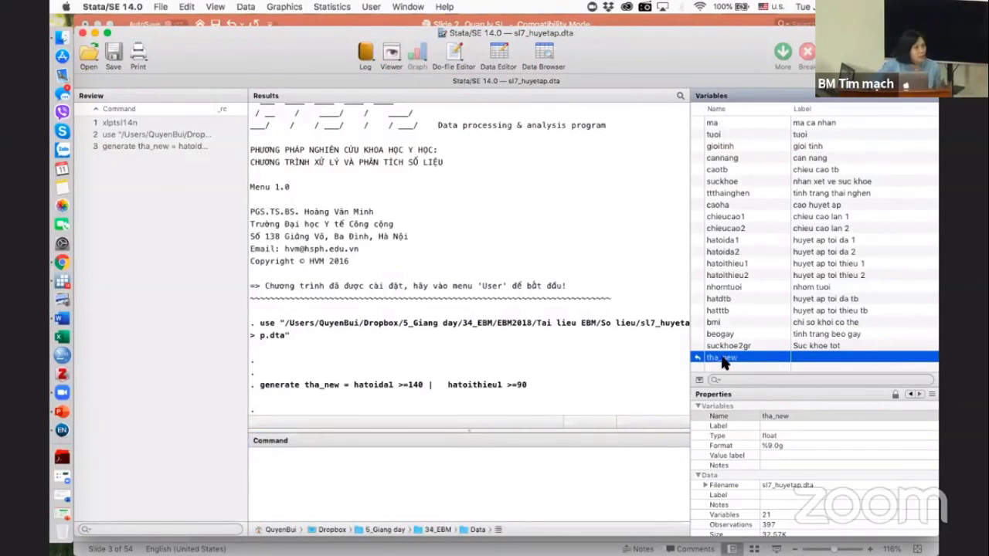
click(567, 454)
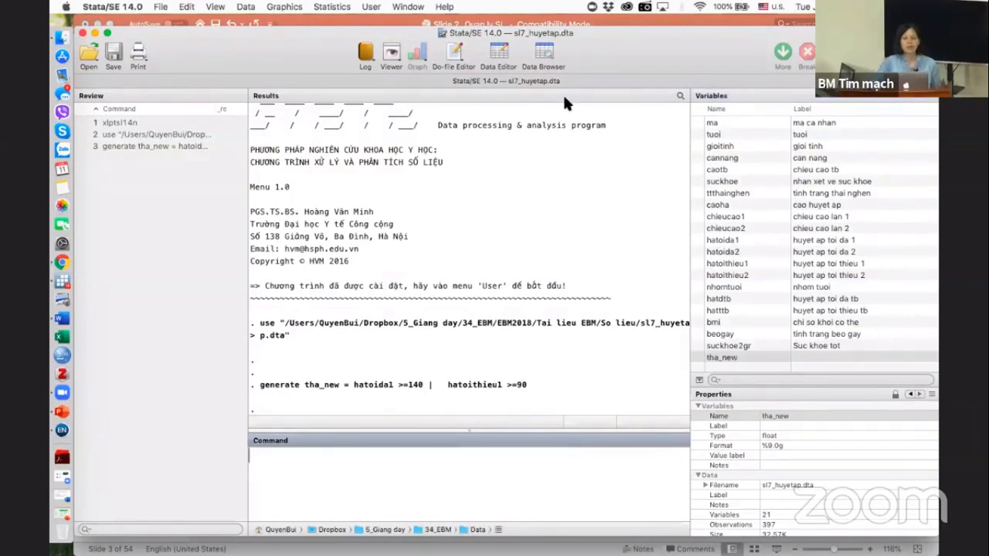
click(497, 51)
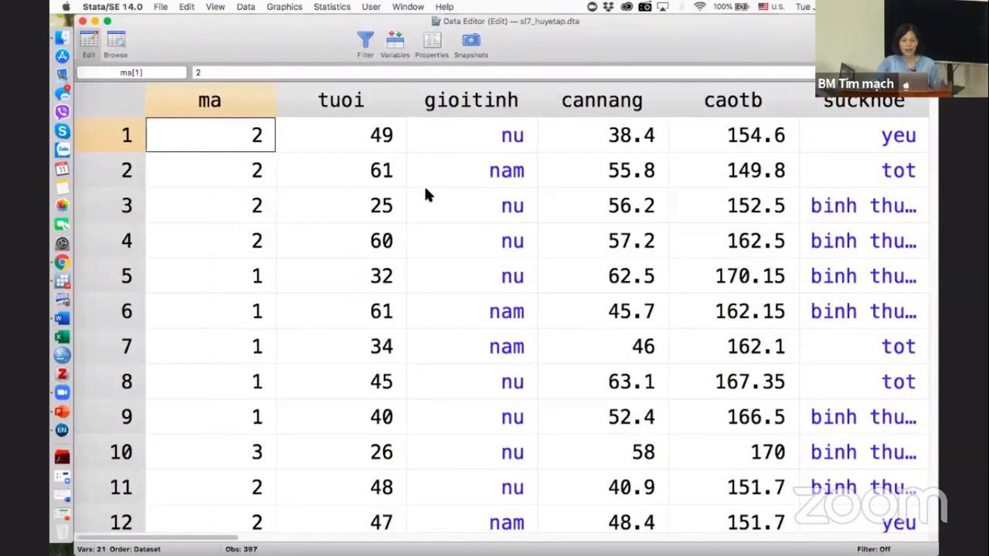
scroll(423, 195, right, 20)
click(497, 133)
click(516, 204)
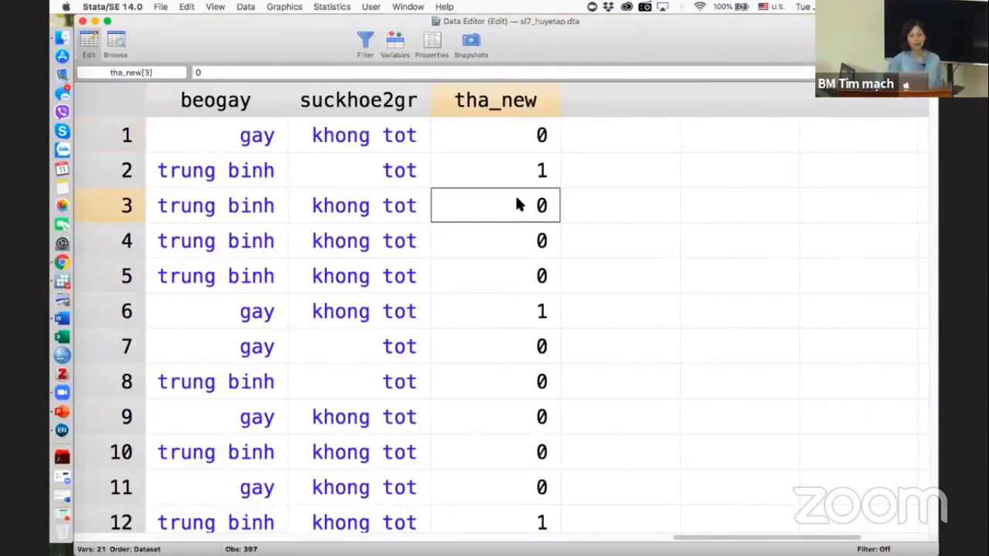